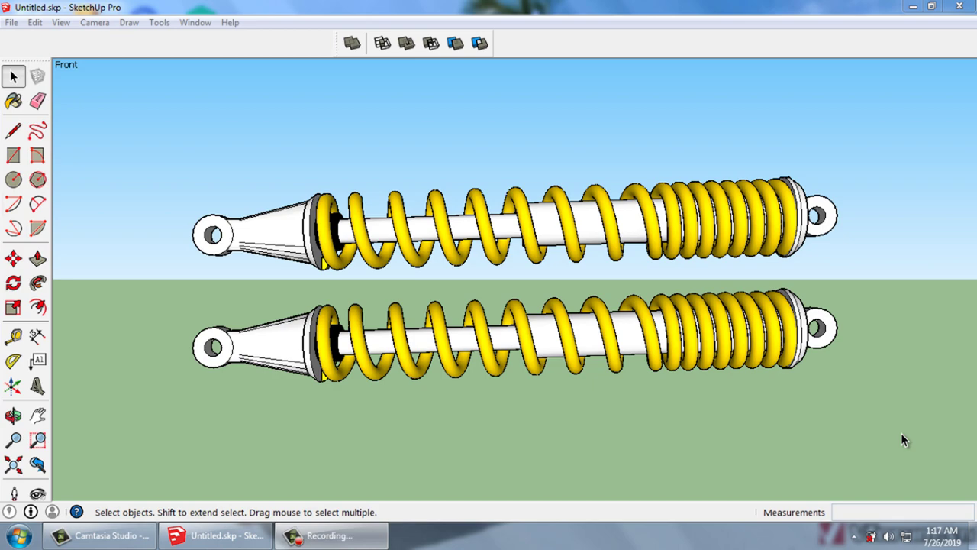
Orbit the two finished yellow-spring shock absorbers to show them from several sides, eyelet ends left
mouse_move(901, 439)
middle_down()
mouse_move(907, 448)
mouse_move(792, 448)
mouse_move(893, 468)
mouse_move(798, 483)
middle_up()
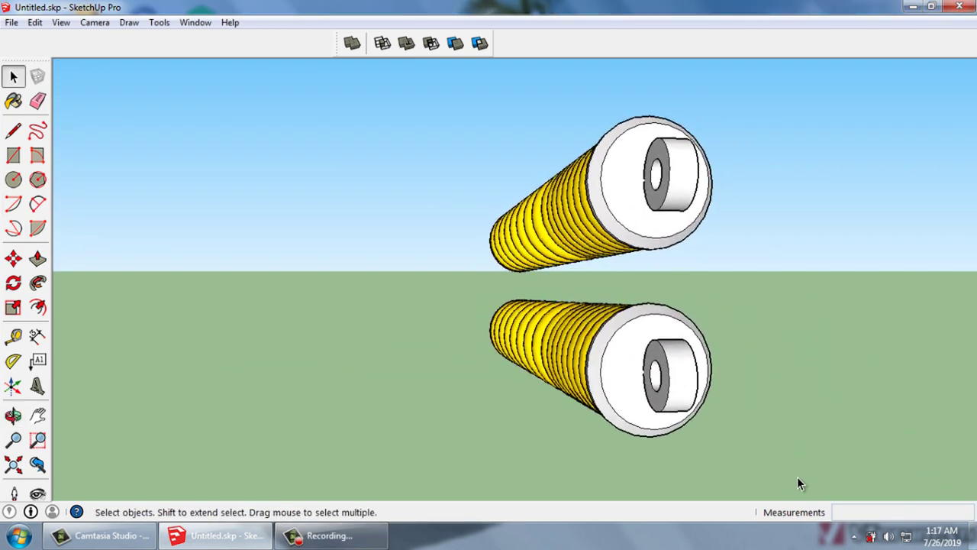
mouse_move(915, 475)
middle_down()
mouse_move(821, 475)
mouse_move(894, 478)
mouse_move(833, 483)
mouse_move(873, 482)
mouse_move(862, 483)
middle_up()
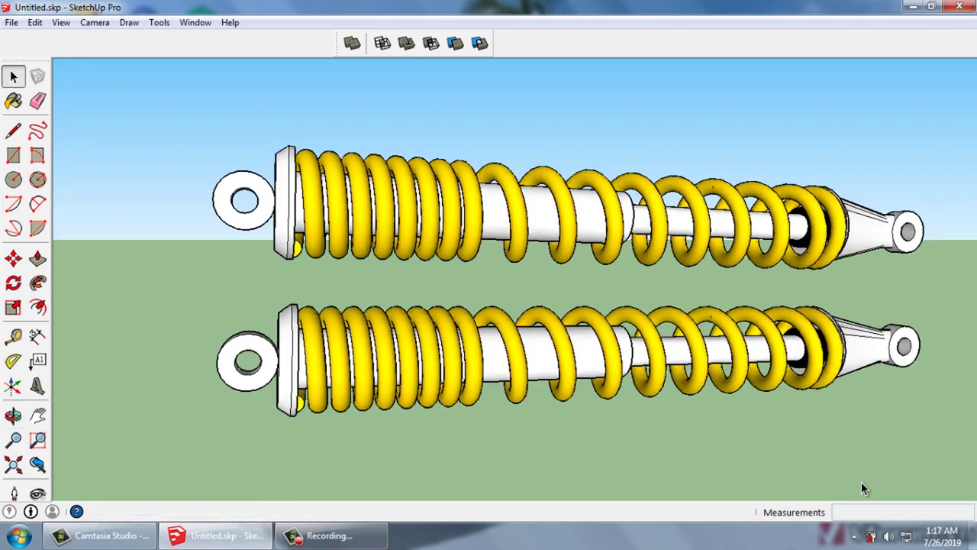
middle_drag(954, 479, 897, 472)
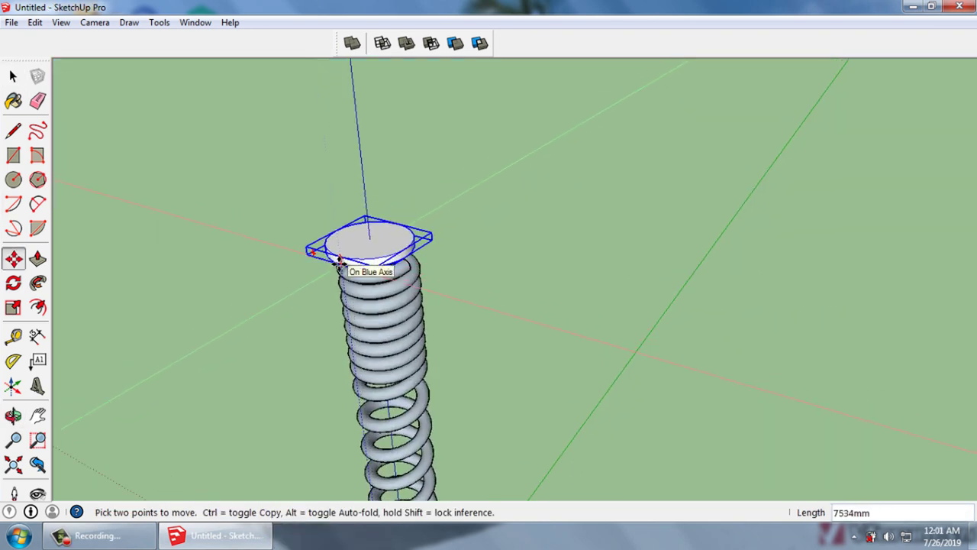
Move the white disc vertically along the blue axis toward the spring's top end
mouse_move(347, 261)
middle_down()
mouse_move(204, 298)
mouse_move(428, 213)
middle_up()
scroll(465, 212, up, 3)
scroll(497, 156, up, 2)
mouse_move(498, 156)
middle_down()
mouse_move(484, 207)
mouse_move(672, 212)
mouse_move(733, 196)
mouse_move(551, 152)
middle_up()
click(551, 152)
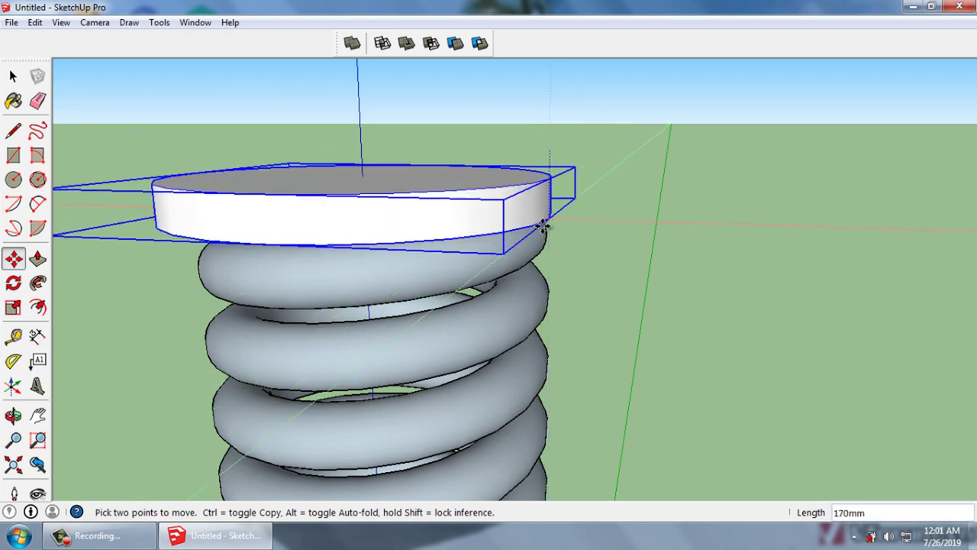
mouse_move(544, 238)
middle_down()
mouse_move(338, 244)
mouse_move(509, 218)
middle_up()
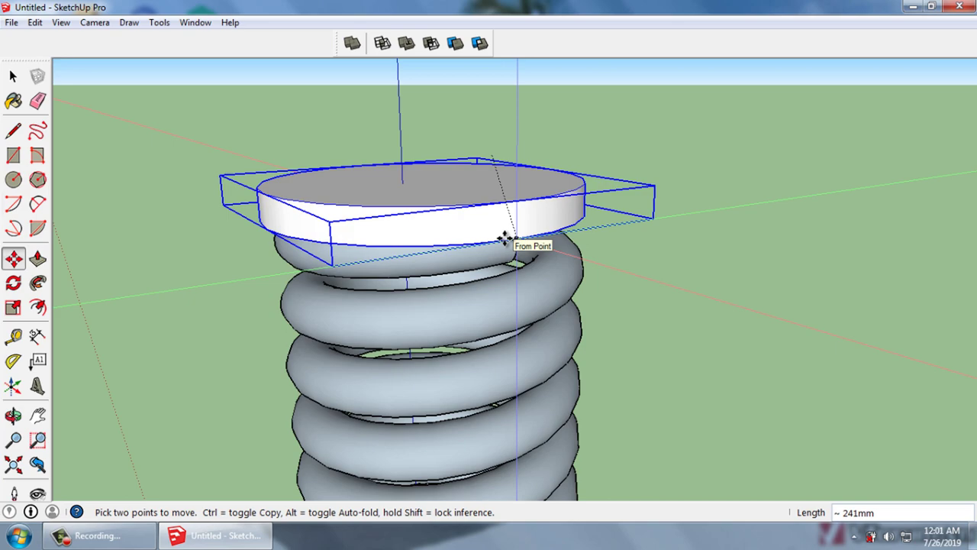
click(505, 239)
Check the placement and seat the disc onto the spring's top coil
mouse_move(505, 239)
middle_down()
mouse_move(444, 208)
mouse_move(349, 345)
mouse_move(509, 345)
middle_up()
scroll(444, 207, up, 2)
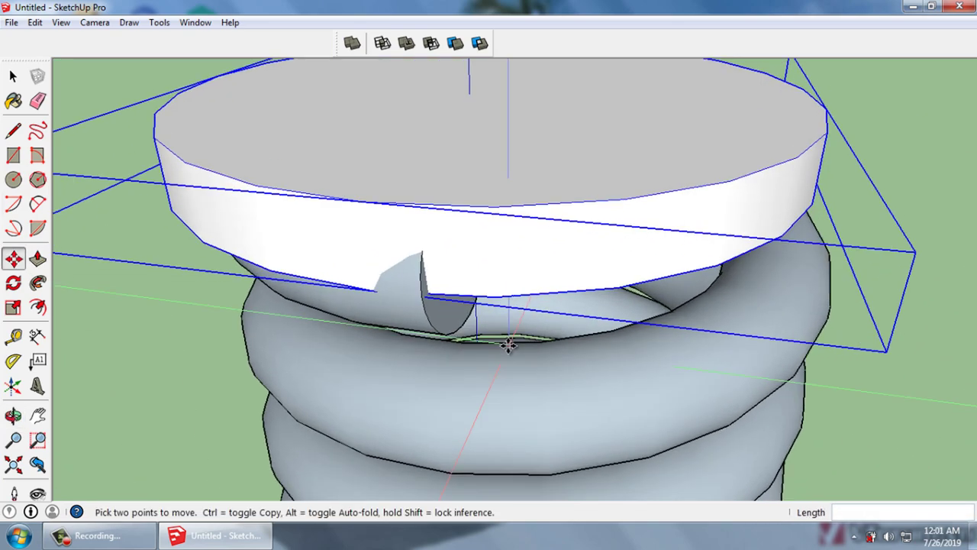
scroll(509, 345, down, 2)
click(507, 341)
scroll(506, 334, down, 2)
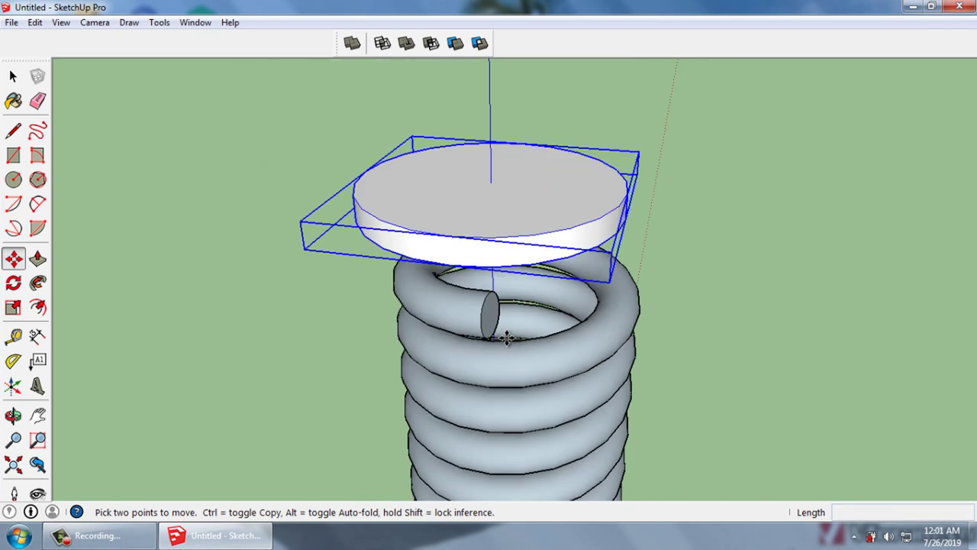
key(space)
scroll(510, 200, up, 2)
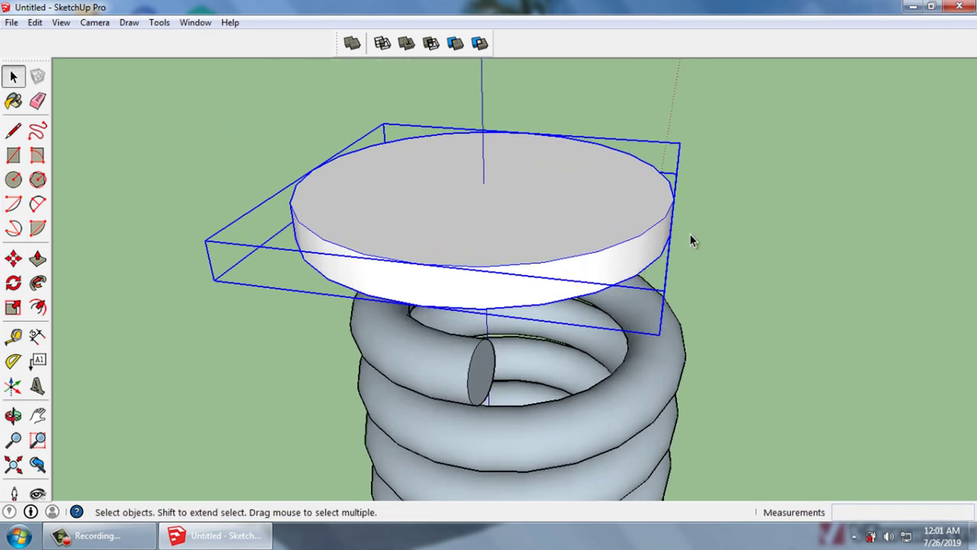
Reselect the top disc and orbit to look down on it
click(751, 237)
click(602, 223)
middle_drag(616, 218, 482, 328)
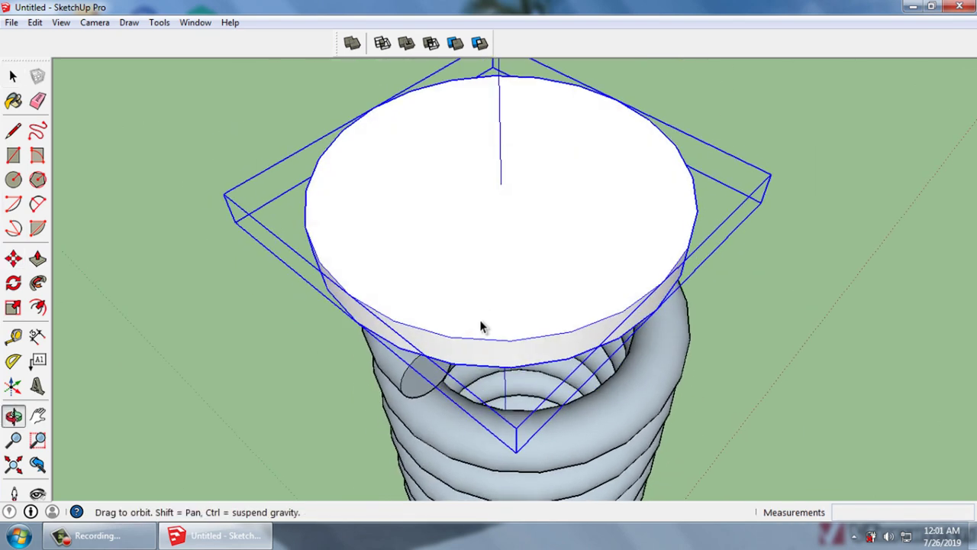
click(13, 133)
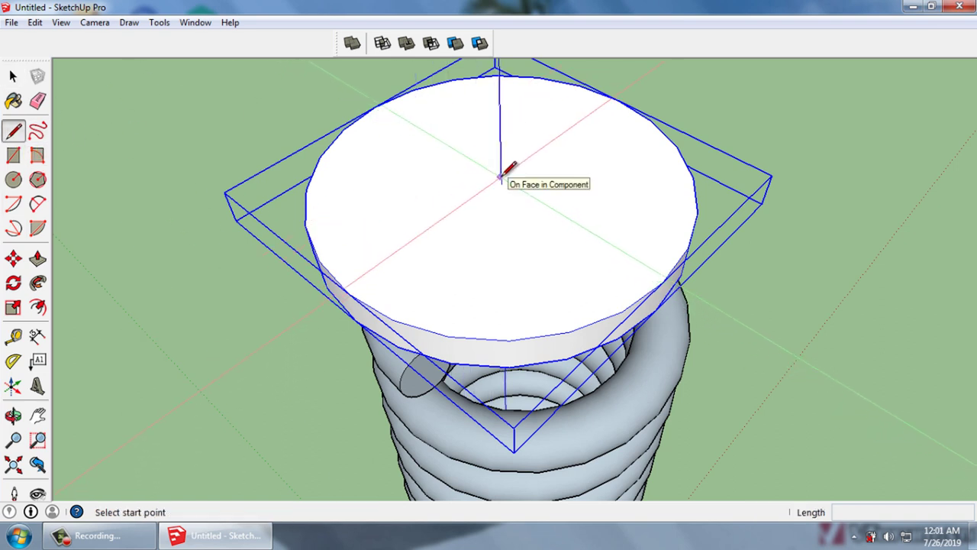
Delete the selected top disc from the spring
key(Delete)
key(space)
scroll(458, 115, down, 2)
scroll(459, 110, down, 2)
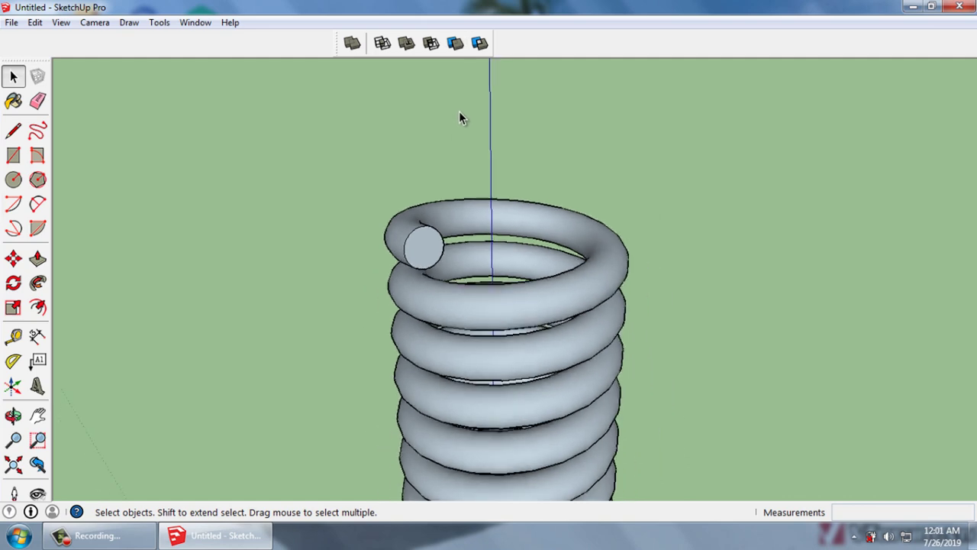
scroll(459, 111, down, 2)
scroll(458, 110, down, 2)
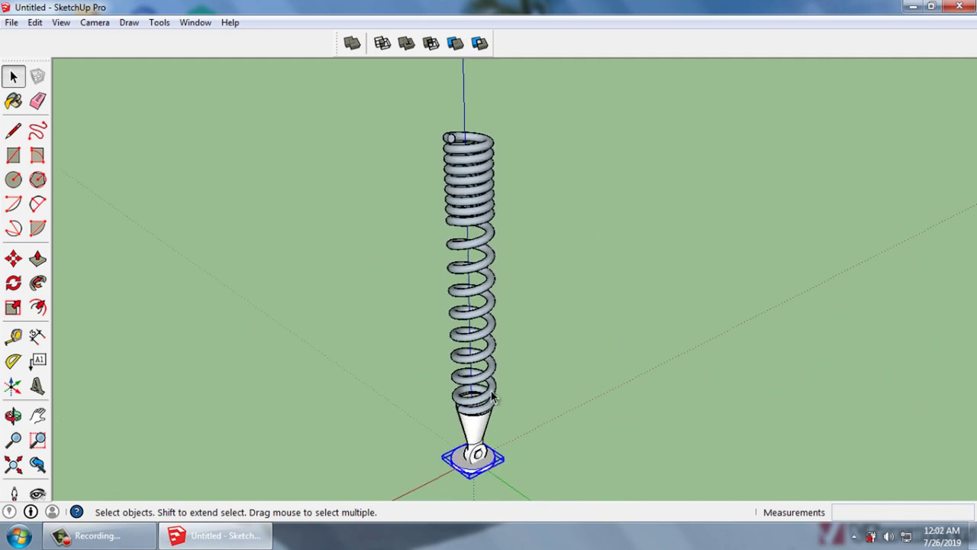
Zoom and orbit down to eye level at the spring's base
scroll(492, 396, up, 2)
scroll(484, 389, up, 2)
scroll(478, 398, up, 2)
scroll(484, 351, up, 2)
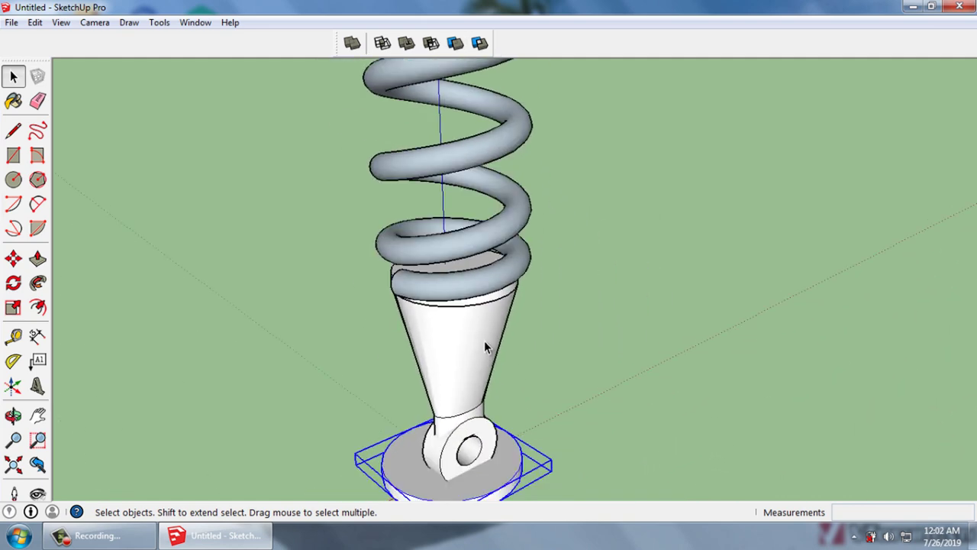
middle_drag(601, 443, 600, 387)
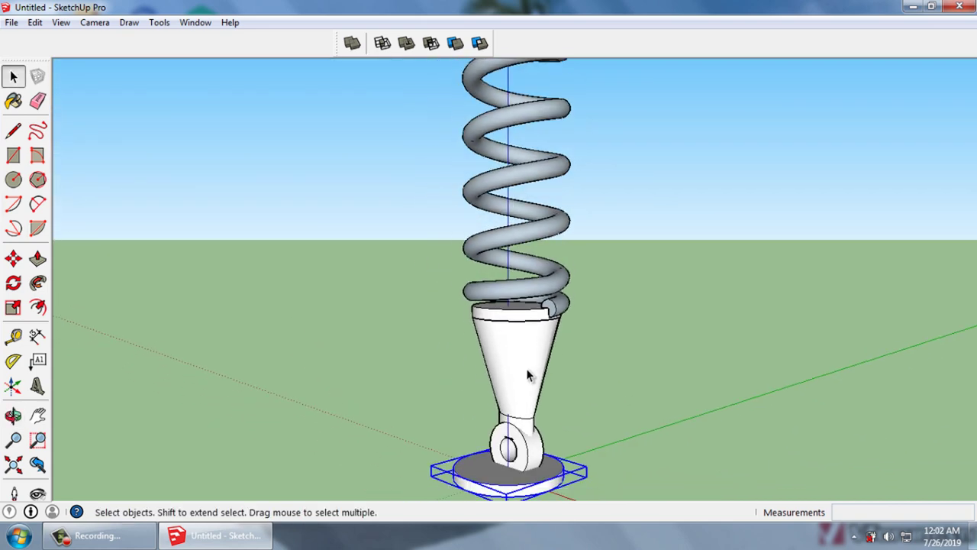
scroll(508, 446, up, 2)
Hide the round base disc under the eyelet via its context menu
scroll(507, 446, up, 1)
right_click(508, 446)
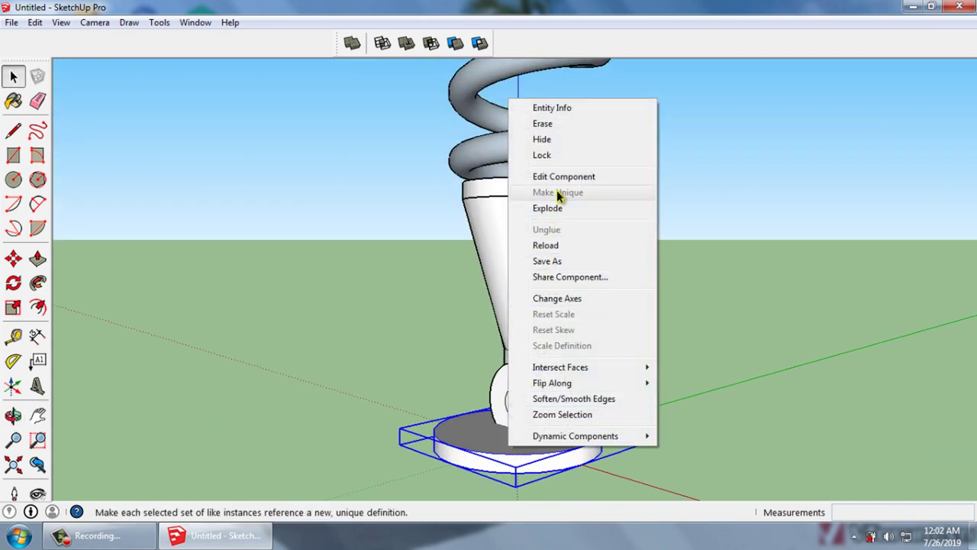
click(558, 145)
scroll(521, 382, up, 2)
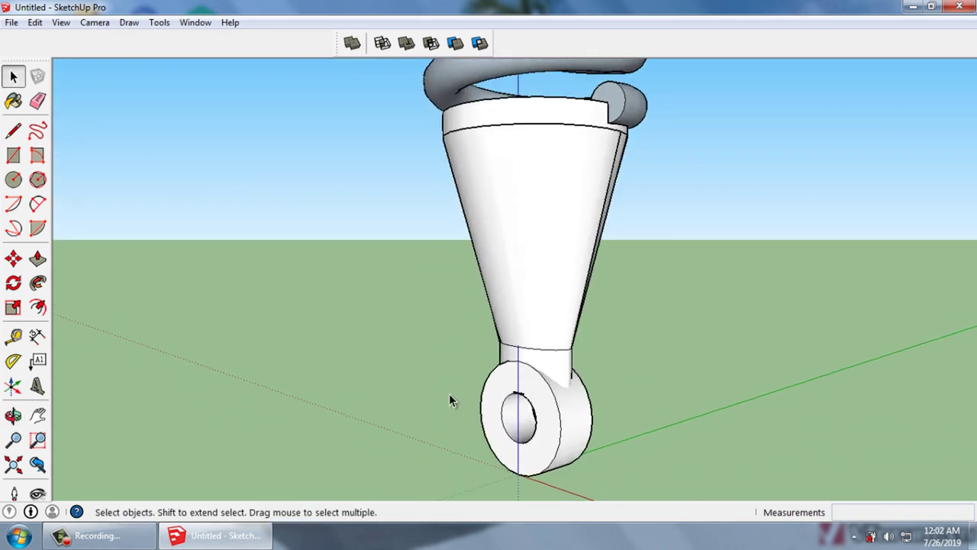
Take a Tape Measure reading from the spring's end point, then cancel it
click(17, 338)
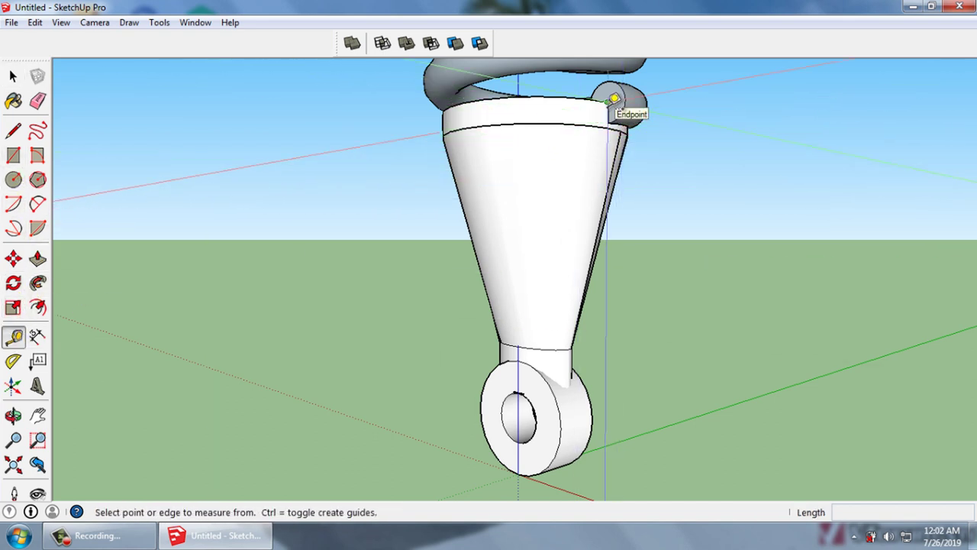
click(614, 97)
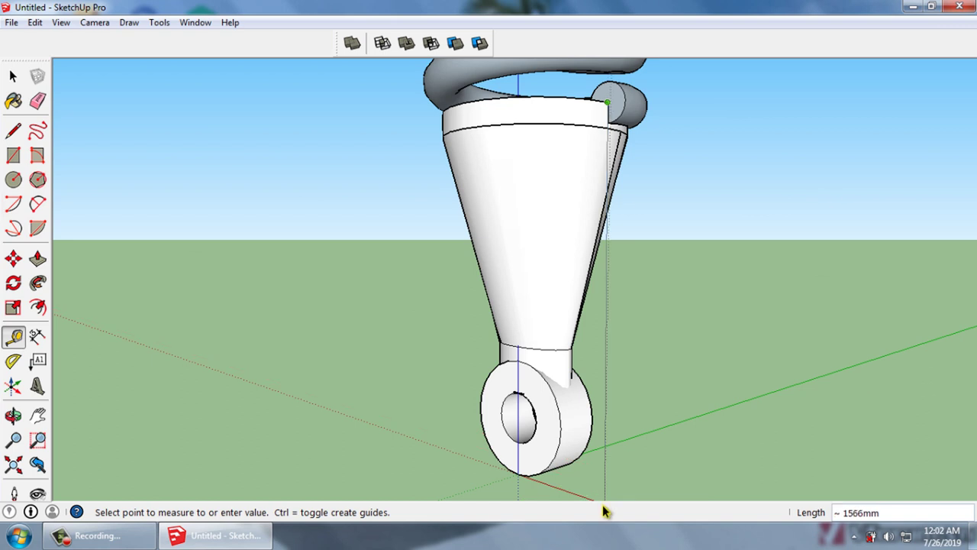
scroll(611, 458, down, 3)
scroll(620, 451, down, 1)
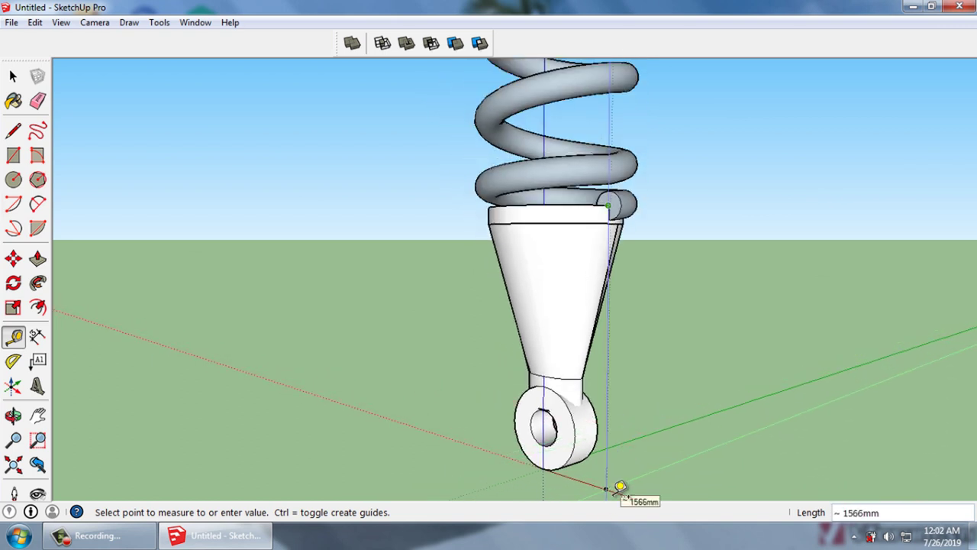
key(space)
Unhide all hidden objects with Edit > Unhide > All to restore the base disc
click(36, 23)
mouse_move(61, 229)
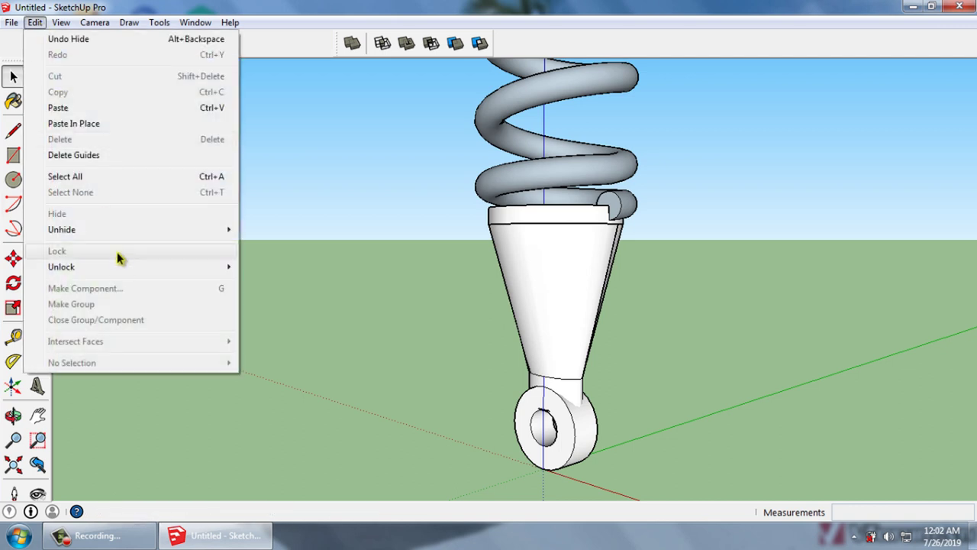
click(271, 260)
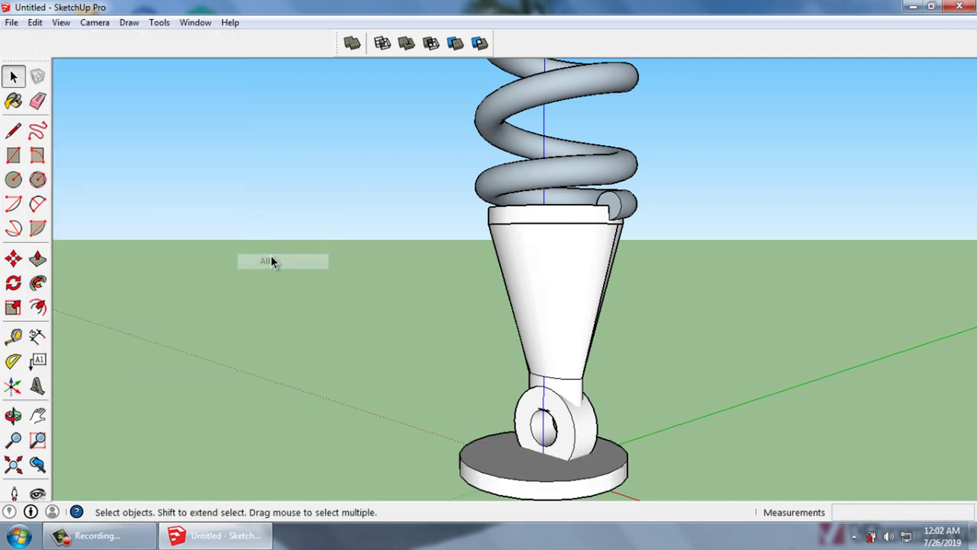
scroll(558, 454, up, 2)
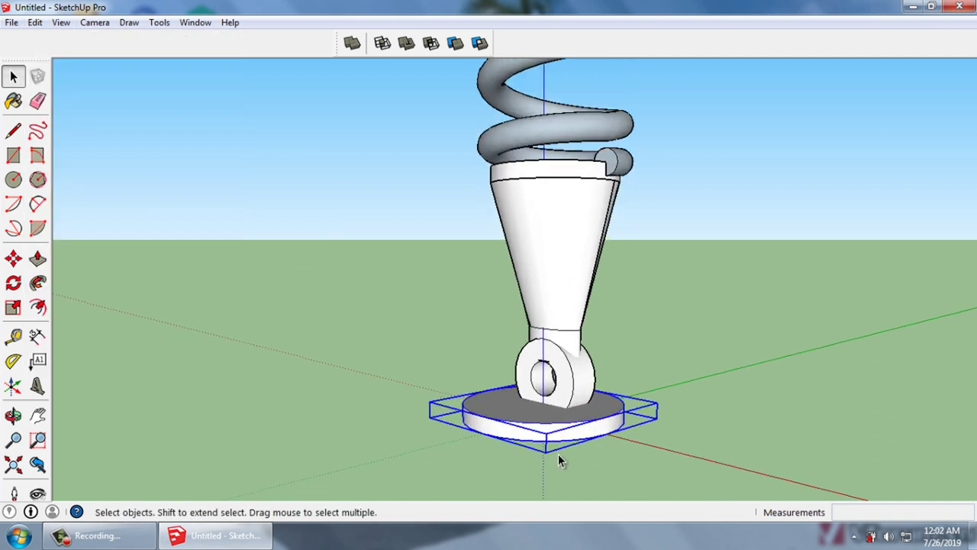
scroll(557, 446, up, 3)
Move the base disc up the blue axis to the top of the cone
key(m)
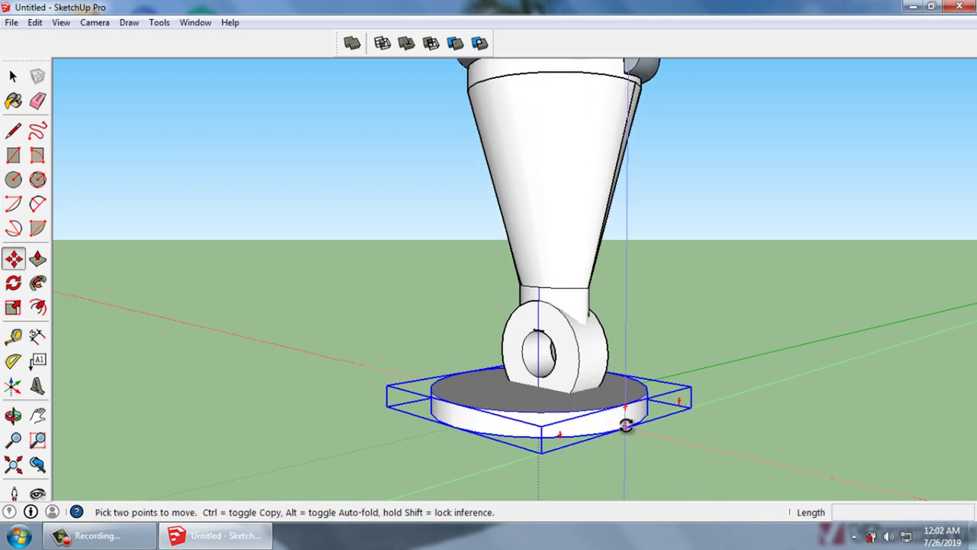
click(626, 430)
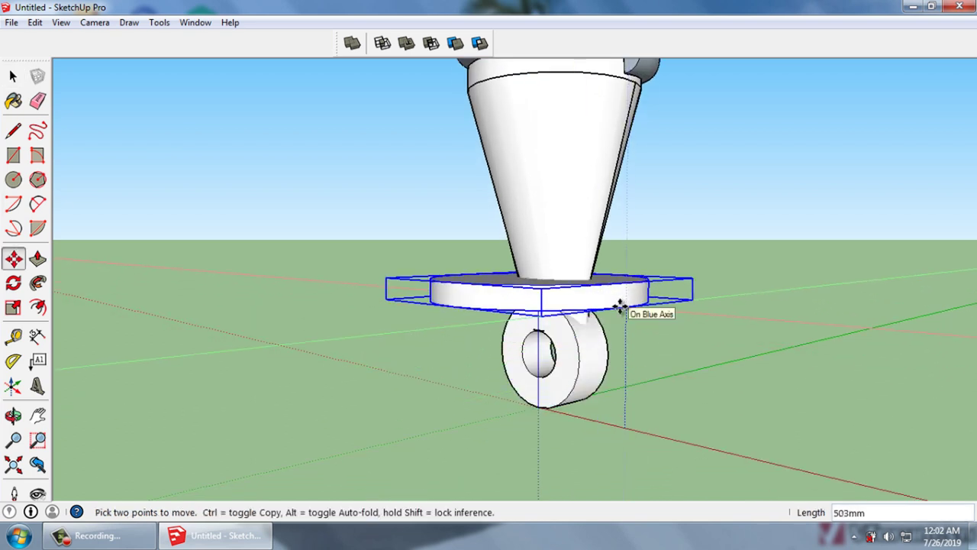
key(Return)
key(space)
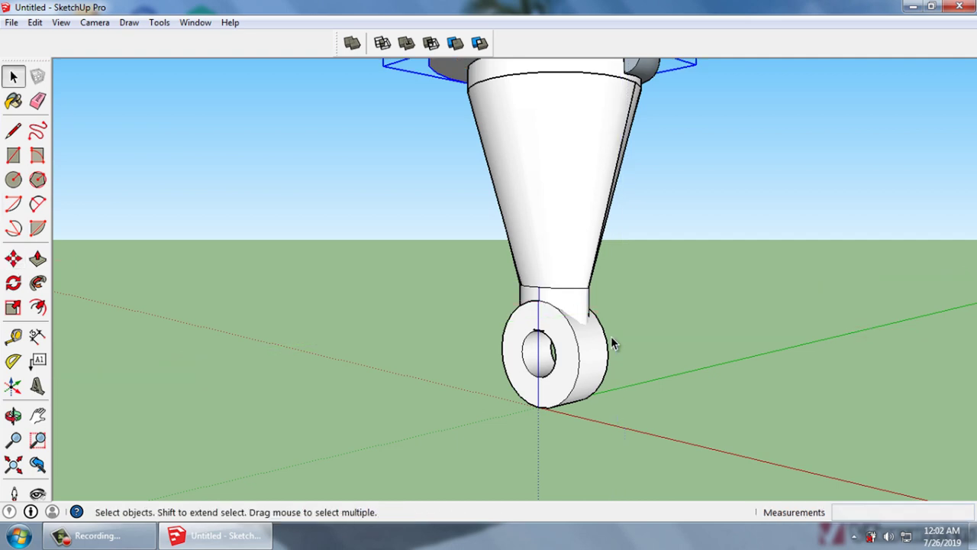
scroll(622, 105, up, 3)
mouse_move(622, 104)
middle_down()
mouse_move(628, 158)
mouse_move(639, 160)
mouse_move(670, 127)
mouse_move(678, 159)
mouse_move(629, 125)
mouse_move(626, 109)
middle_up()
scroll(675, 157, up, 2)
Lower the disc onto the cone top, just below the spring's cut end
mouse_move(563, 138)
middle_down()
mouse_move(558, 161)
mouse_move(620, 156)
middle_up()
key(m)
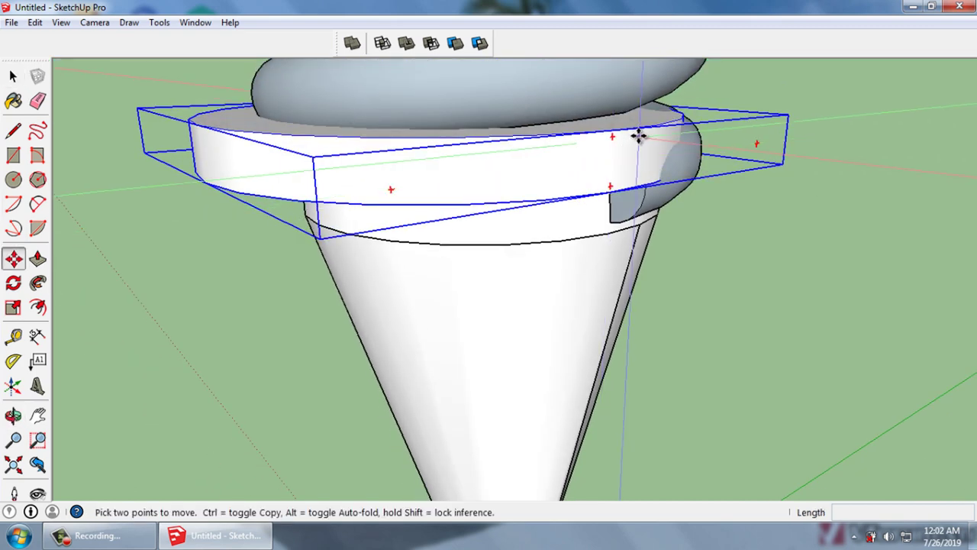
click(638, 137)
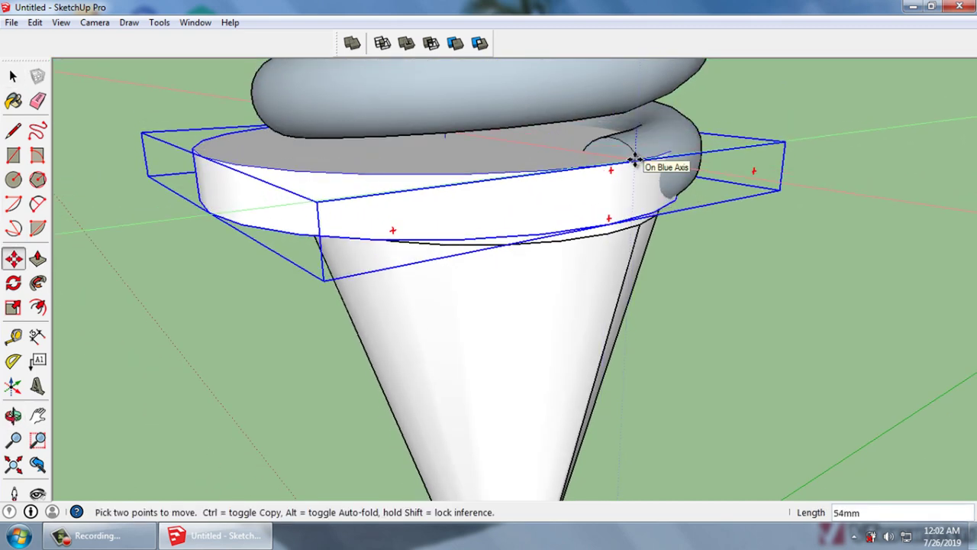
click(635, 159)
mouse_move(634, 160)
middle_down()
mouse_move(635, 190)
mouse_move(633, 163)
mouse_move(613, 212)
mouse_move(604, 211)
middle_up()
scroll(605, 214, up, 2)
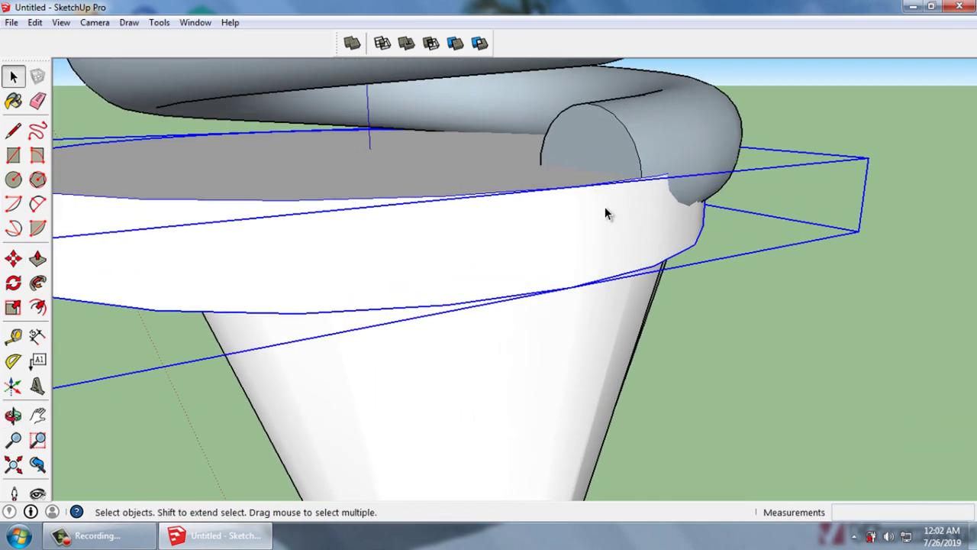
Measure from the disc rim below the spring end, reading 83 mm
click(14, 339)
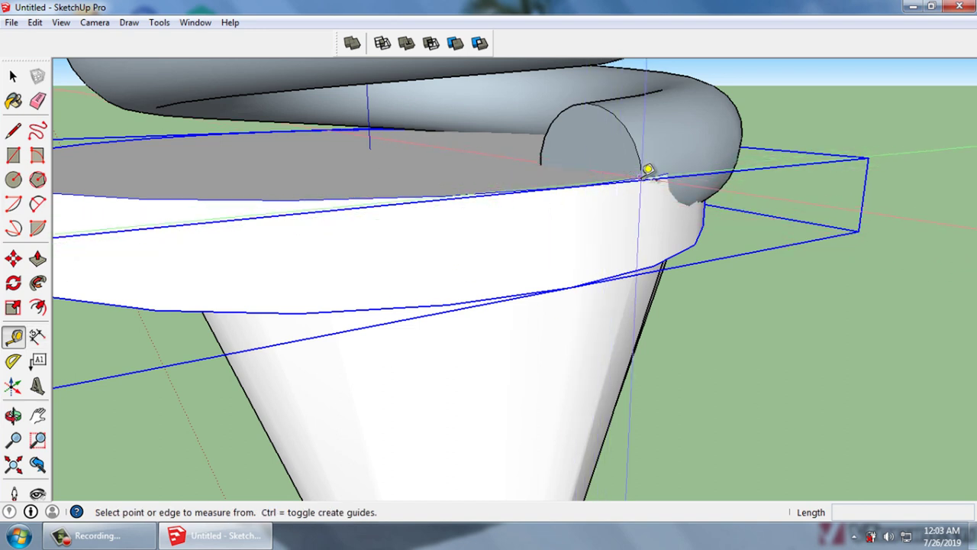
click(648, 170)
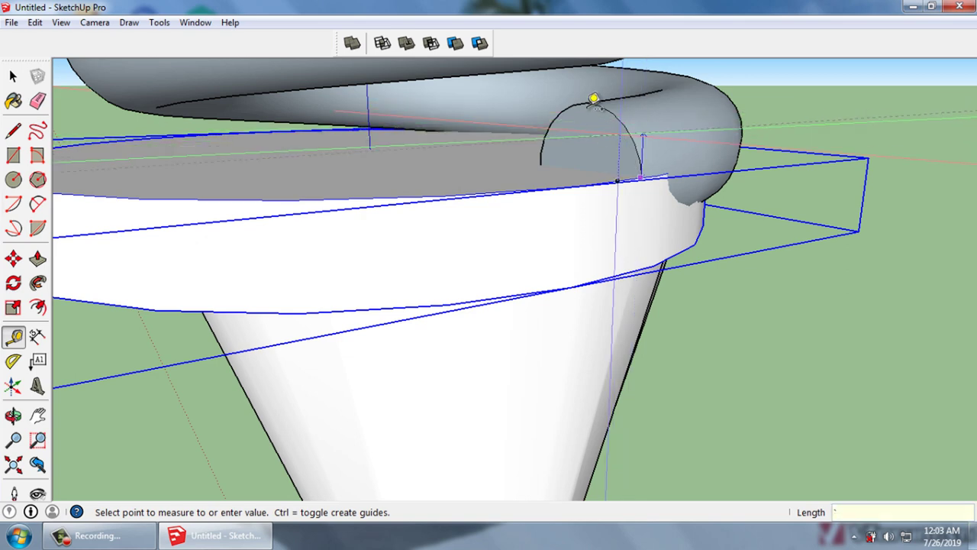
mouse_move(582, 103)
middle_down()
mouse_move(619, 225)
mouse_move(628, 182)
middle_up()
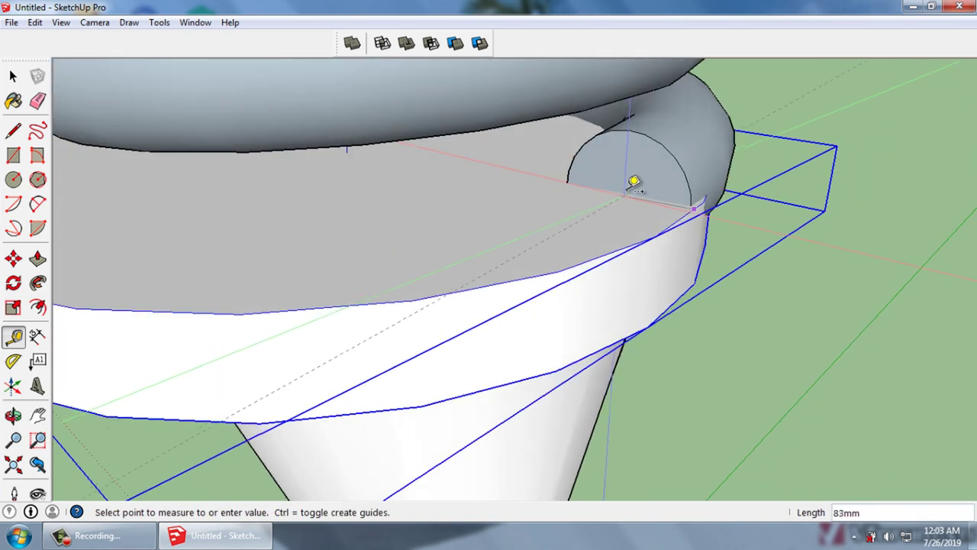
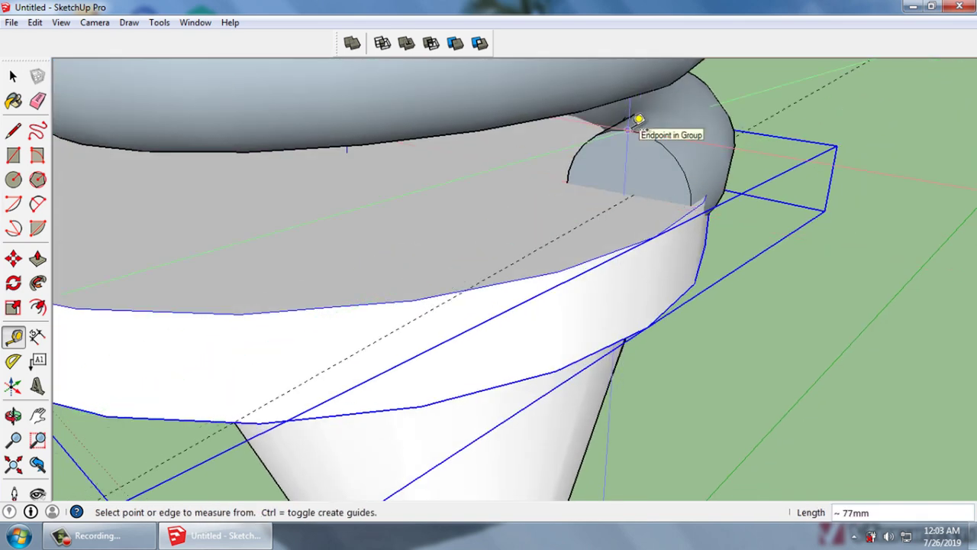
Move the collar disc and spring end 100mm along the green axis onto the cone top
key(space)
mouse_move(629, 225)
middle_down()
mouse_move(556, 59)
mouse_move(550, 100)
mouse_move(364, 261)
mouse_move(385, 175)
mouse_move(639, 240)
mouse_move(650, 168)
mouse_move(681, 165)
mouse_move(744, 264)
mouse_move(659, 338)
mouse_move(344, 277)
middle_up()
scroll(244, 286, down, 4)
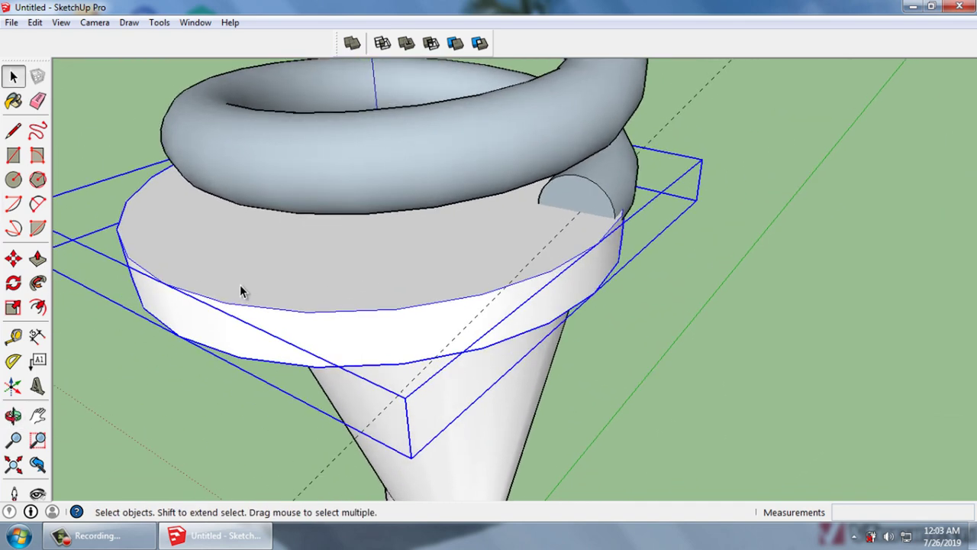
key(m)
click(181, 276)
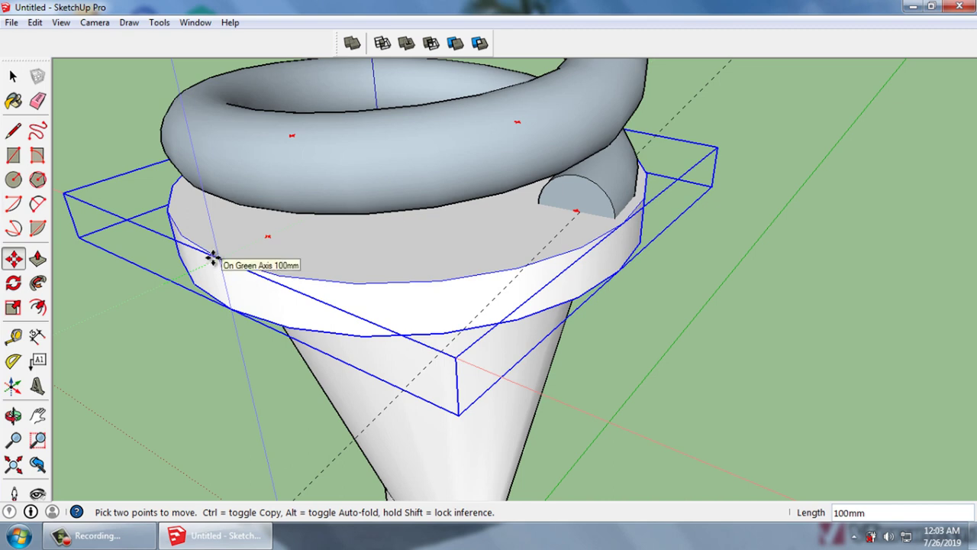
click(213, 258)
key(space)
click(632, 347)
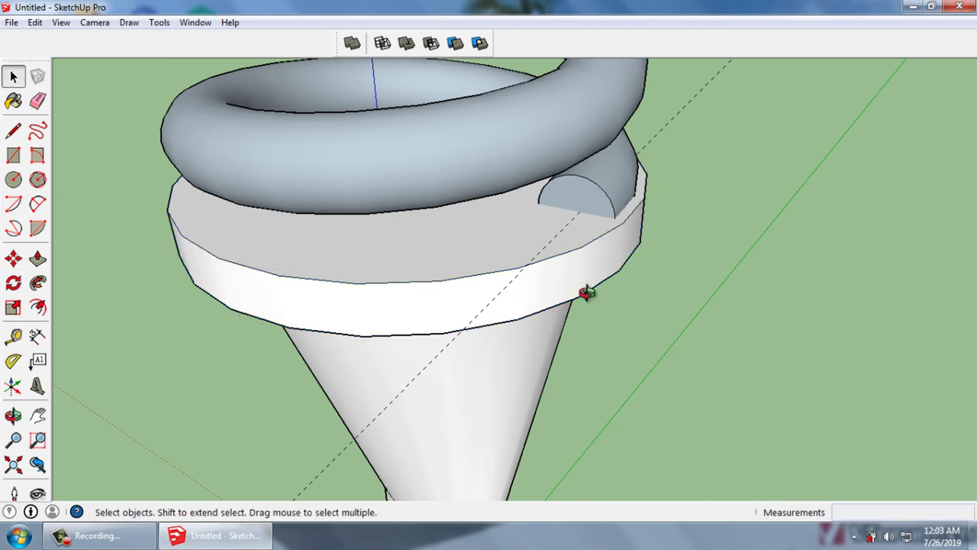
mouse_move(585, 290)
middle_down()
mouse_move(532, 183)
mouse_move(565, 153)
mouse_move(587, 191)
mouse_move(585, 288)
mouse_move(600, 240)
mouse_move(586, 245)
middle_up()
click(588, 191)
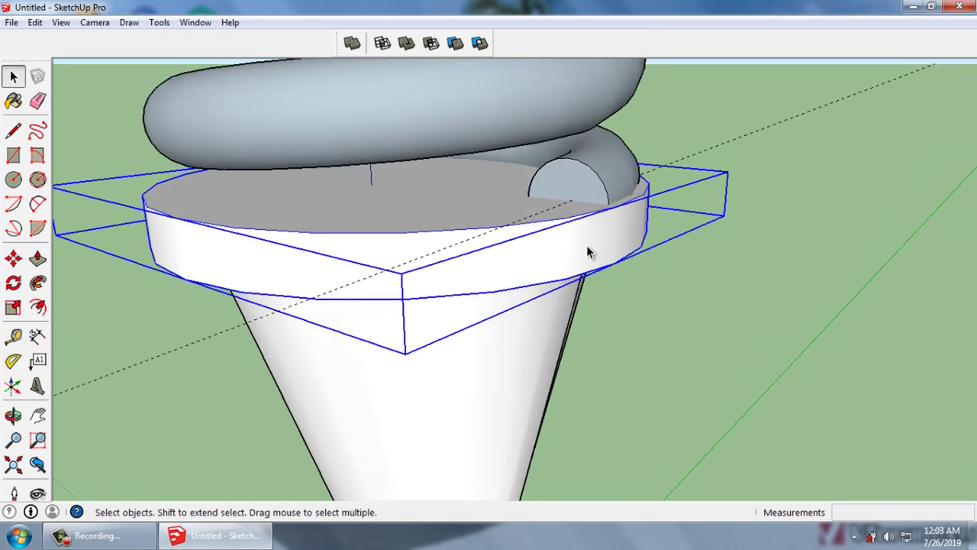
Explode the collar component into loose geometry and view its underside
right_click(586, 245)
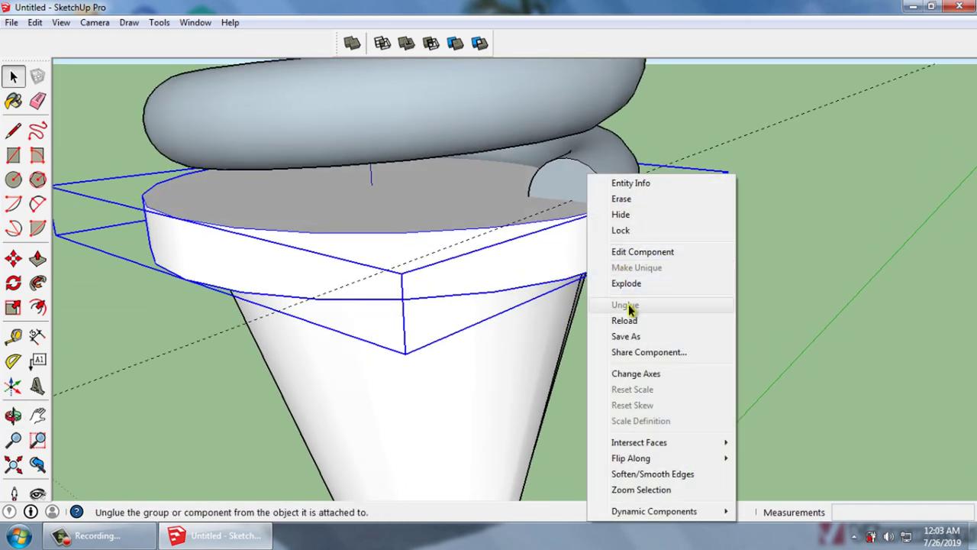
click(633, 283)
mouse_move(705, 294)
middle_down()
mouse_move(669, 176)
mouse_move(611, 201)
middle_up()
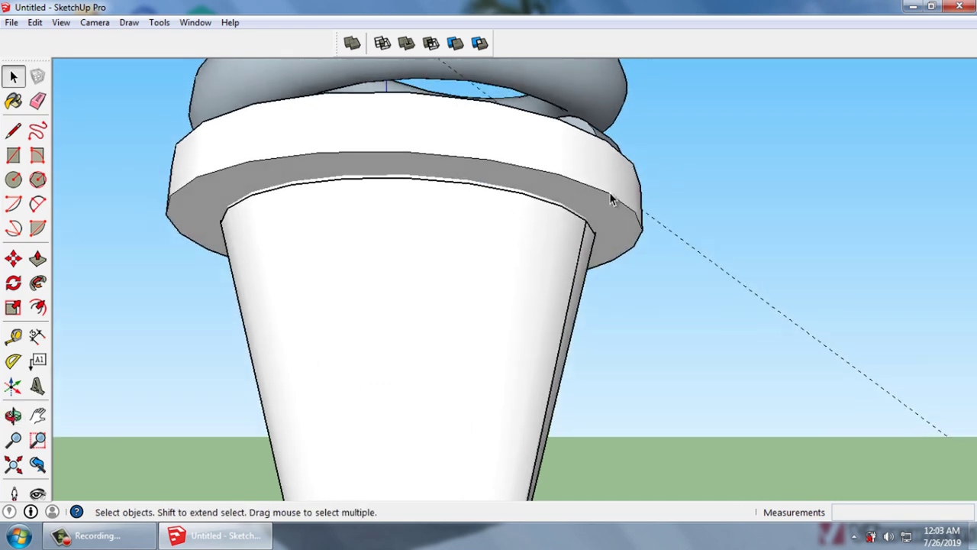
mouse_move(493, 212)
middle_down()
mouse_move(469, 349)
mouse_move(493, 221)
middle_up()
scroll(472, 190, up, 2)
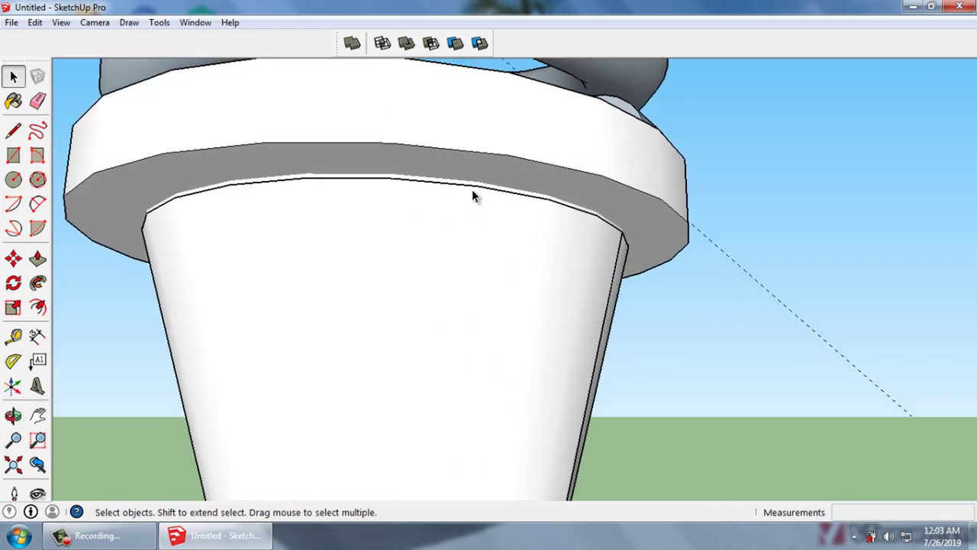
scroll(471, 189, up, 3)
Shift the collar's rim group 5mm to close the gap with the cone's top edge
click(471, 182)
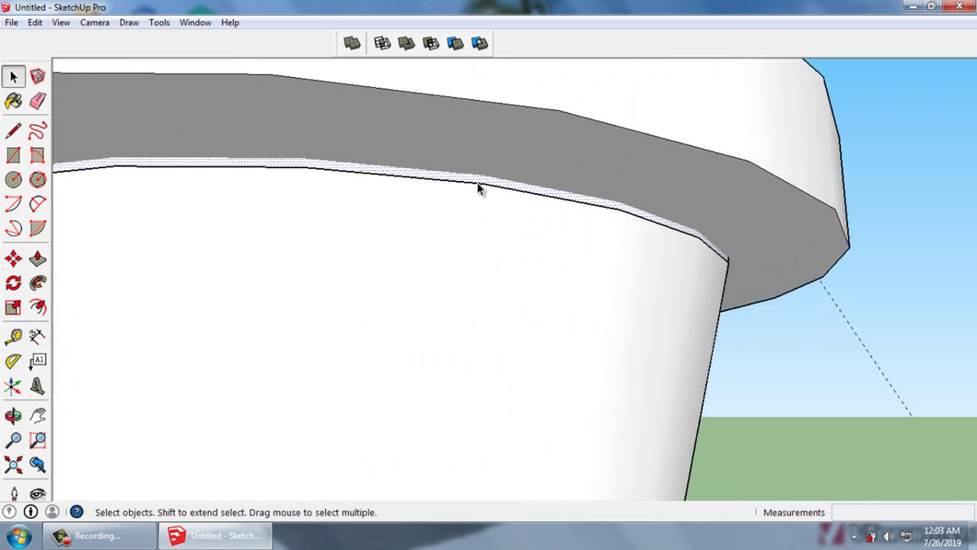
click(760, 171)
scroll(739, 266, up, 2)
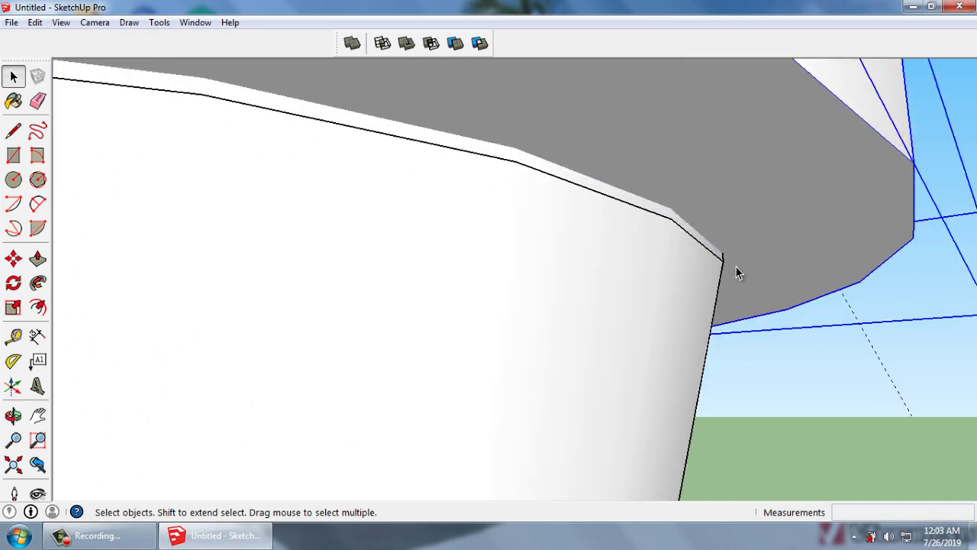
key(m)
click(724, 249)
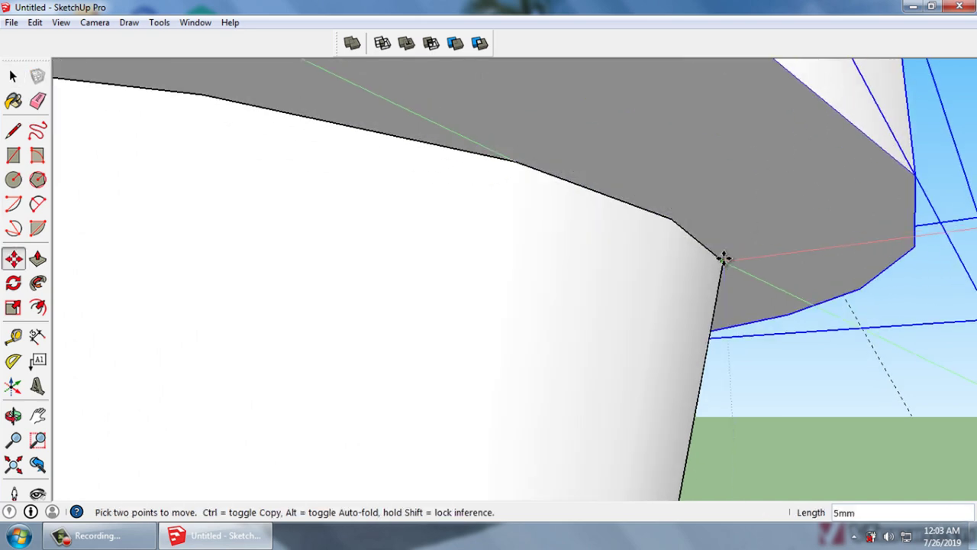
key(space)
scroll(718, 305, down, 3)
middle_drag(723, 356, 689, 383)
click(556, 263)
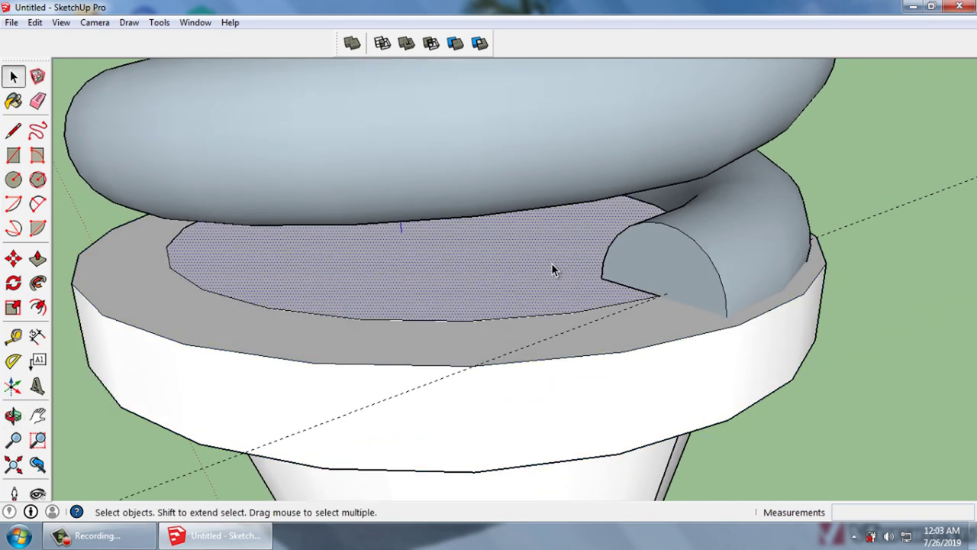
Hide the collar's rim group to expose the cone's inner wall faces
key(Escape)
click(544, 273)
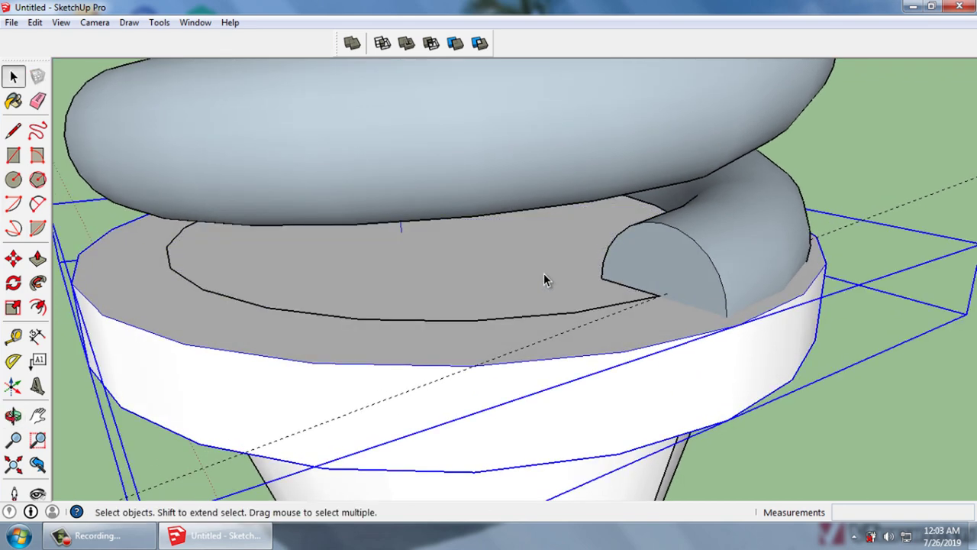
click(456, 366)
right_click(456, 366)
click(492, 61)
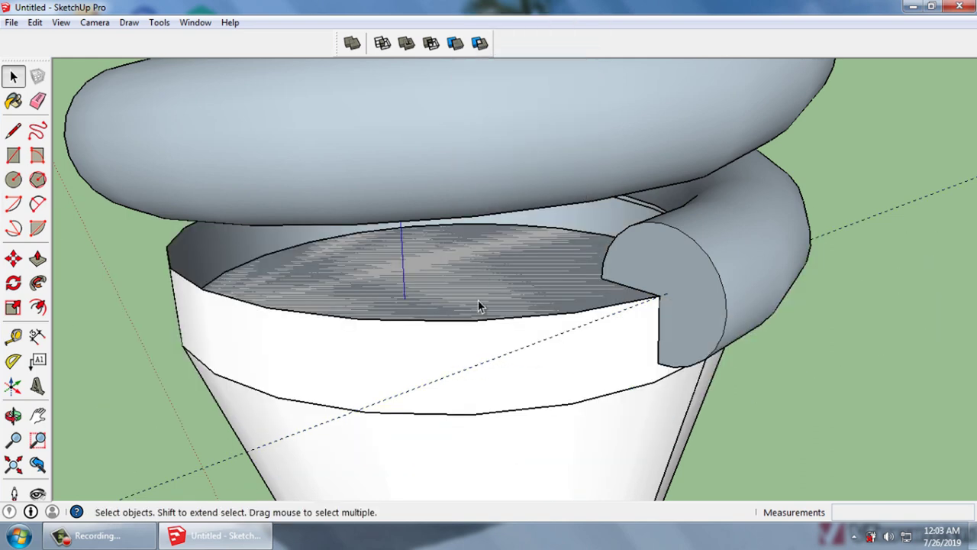
Delete the cone's leftover inner faces, then unhide the last hidden rim group
triple_click(478, 354)
key(Delete)
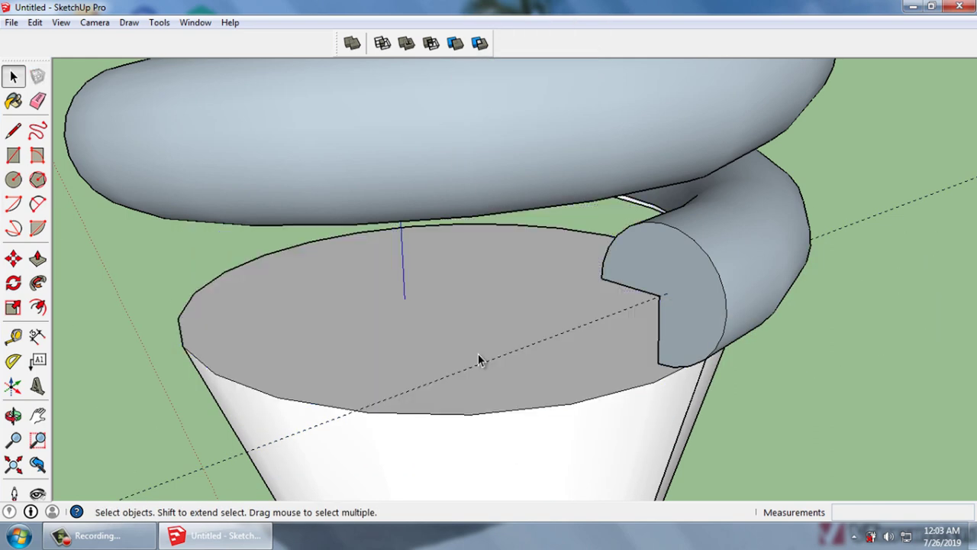
click(35, 22)
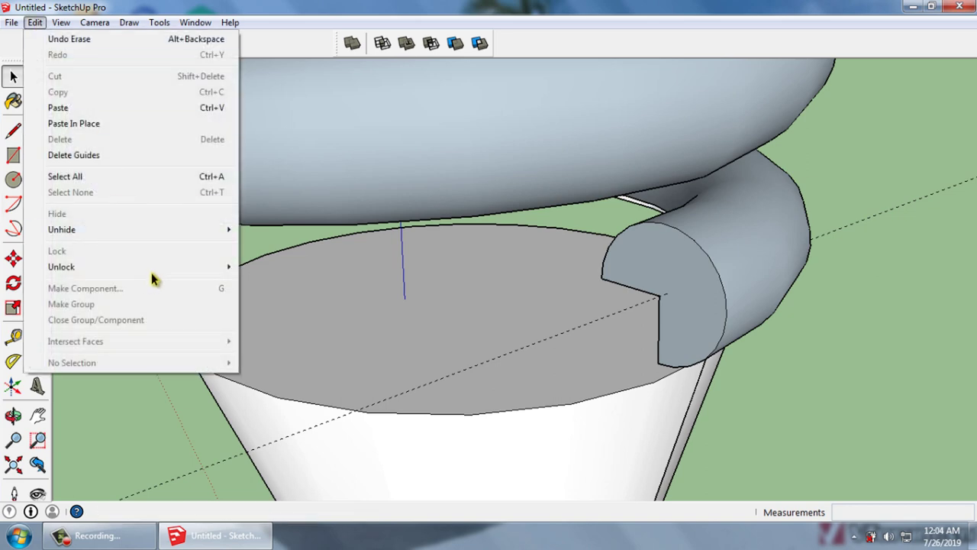
mouse_move(114, 229)
click(260, 262)
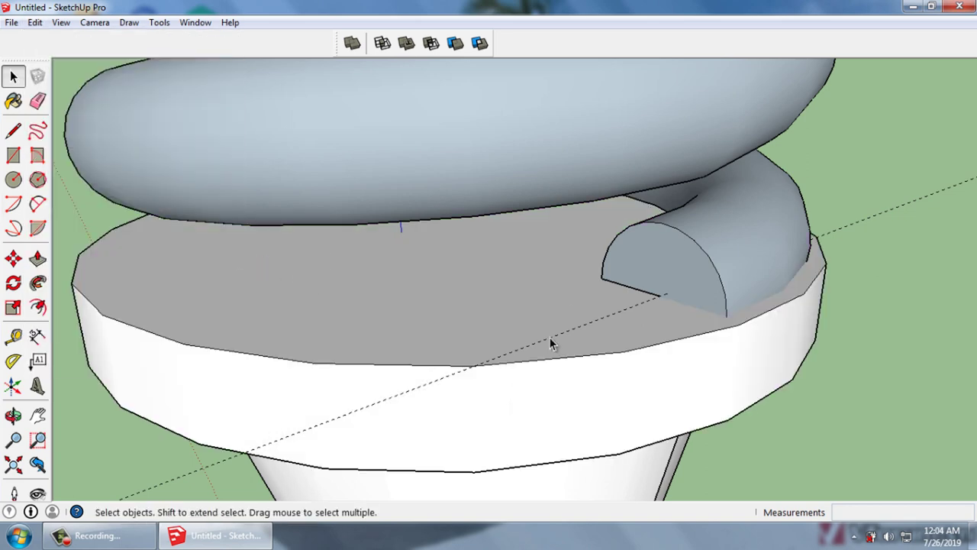
mouse_move(552, 344)
middle_down()
mouse_move(618, 349)
mouse_move(661, 399)
middle_up()
click(661, 403)
Explode the collar and scale it to 0.98 along the red axis
right_click(661, 404)
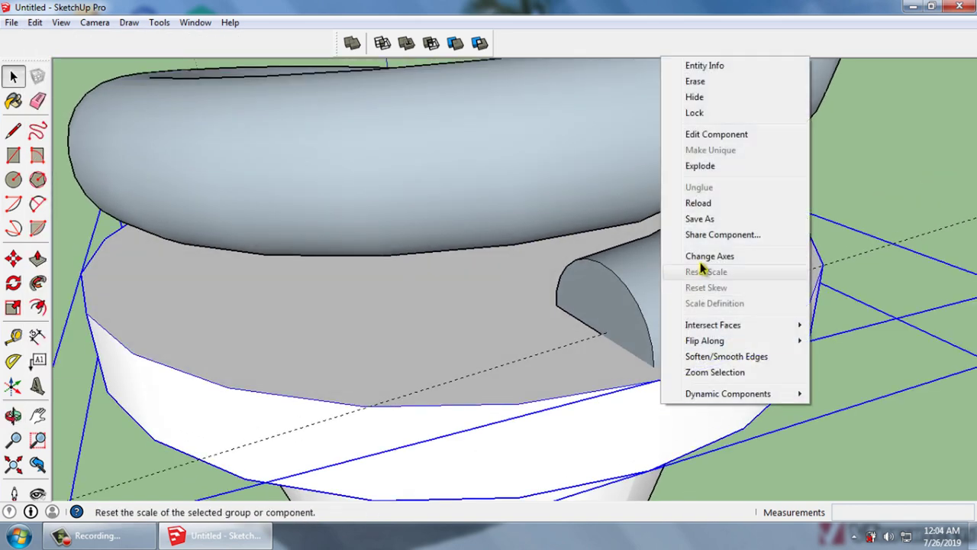
click(700, 166)
click(13, 307)
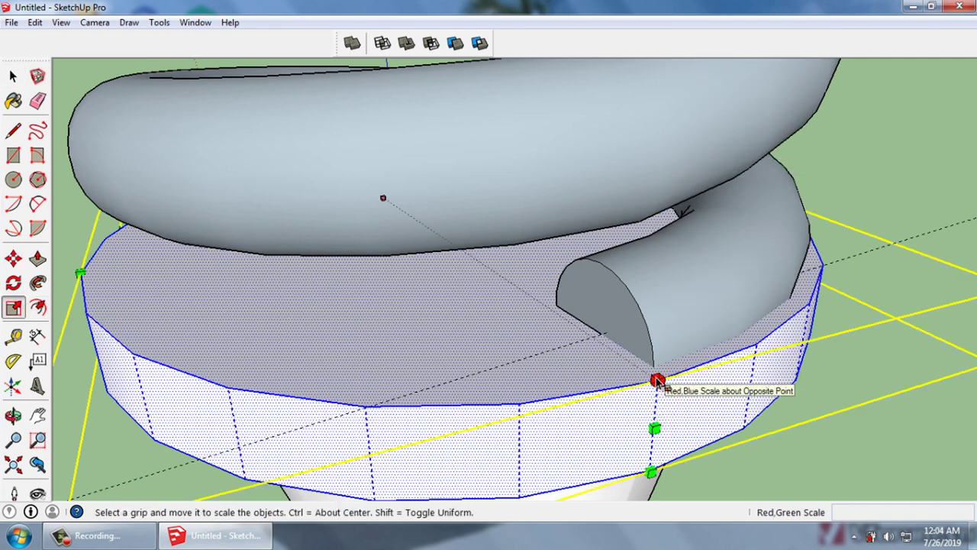
drag(658, 380, 646, 372)
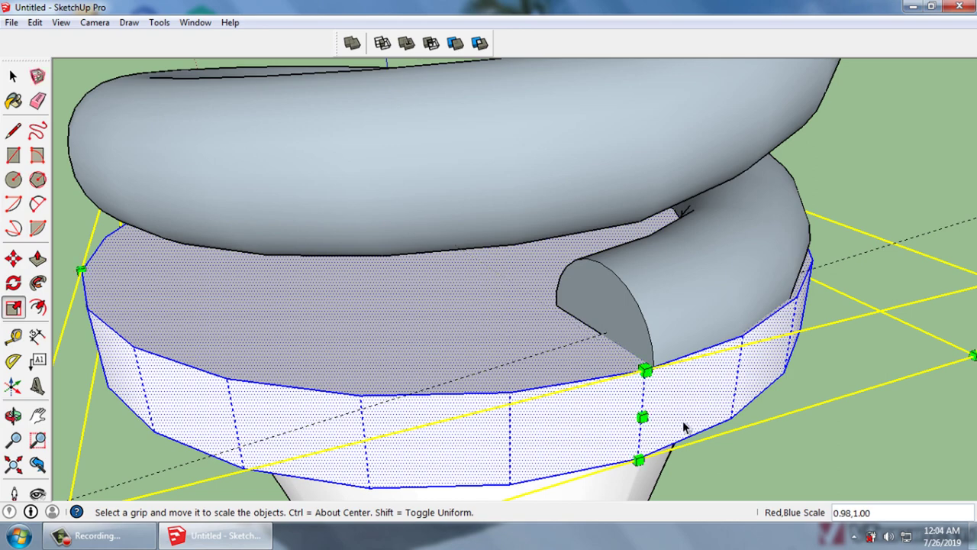
key(space)
click(743, 451)
mouse_move(677, 430)
middle_down()
mouse_move(729, 367)
mouse_move(700, 300)
mouse_move(669, 323)
middle_up()
scroll(524, 318, up, 3)
scroll(526, 314, down, 3)
mouse_move(526, 315)
middle_down()
mouse_move(753, 383)
mouse_move(332, 377)
mouse_move(429, 313)
mouse_move(466, 366)
mouse_move(516, 393)
mouse_move(504, 404)
middle_up()
click(442, 455)
Shrink the collar's side band to 0.96 by 0.94 in the red and green directions
click(13, 307)
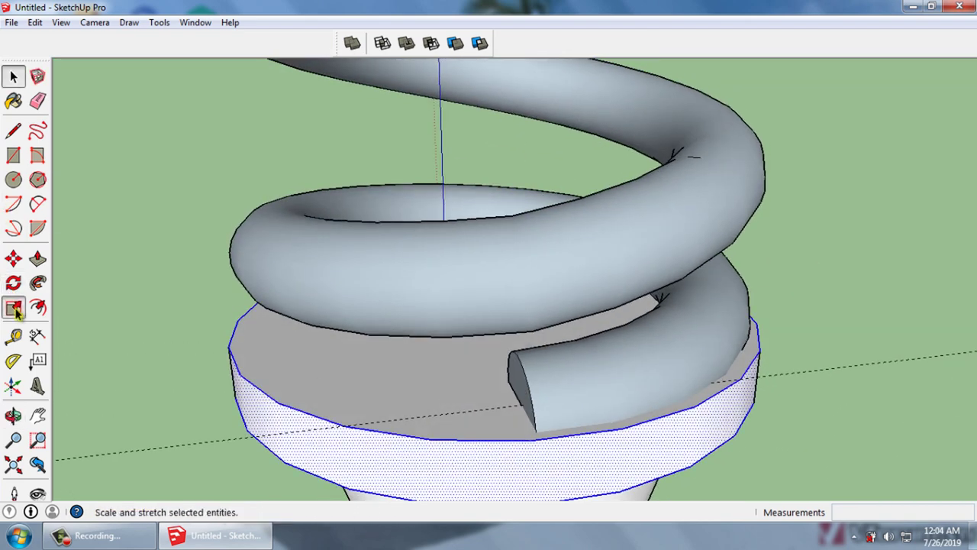
click(14, 308)
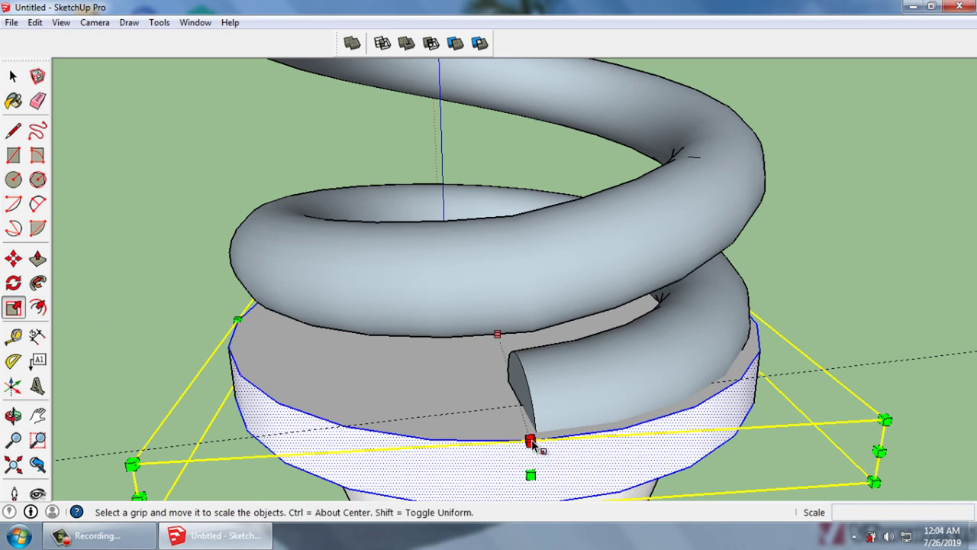
mouse_move(532, 443)
mouse_down()
mouse_move(539, 466)
mouse_move(550, 380)
mouse_up()
middle_drag(550, 380, 628, 451)
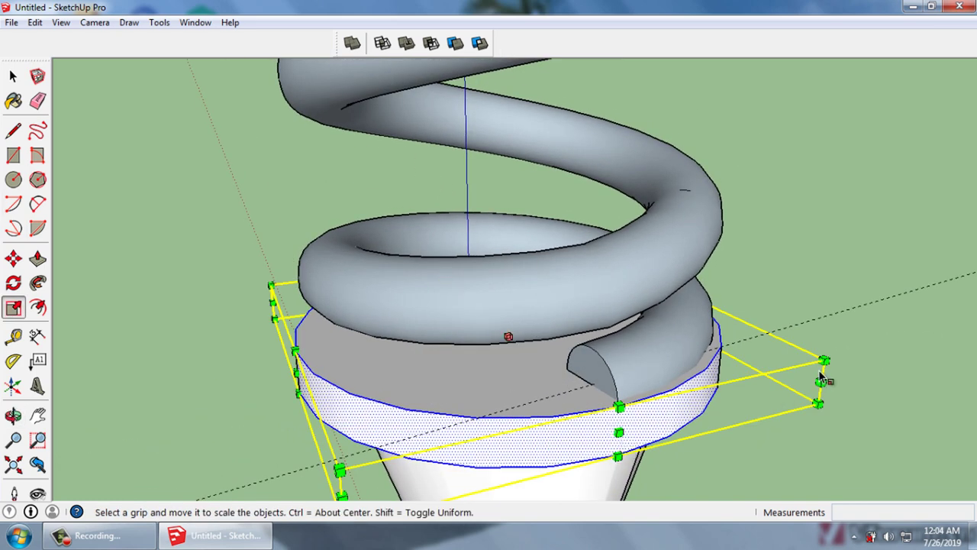
drag(822, 386, 802, 382)
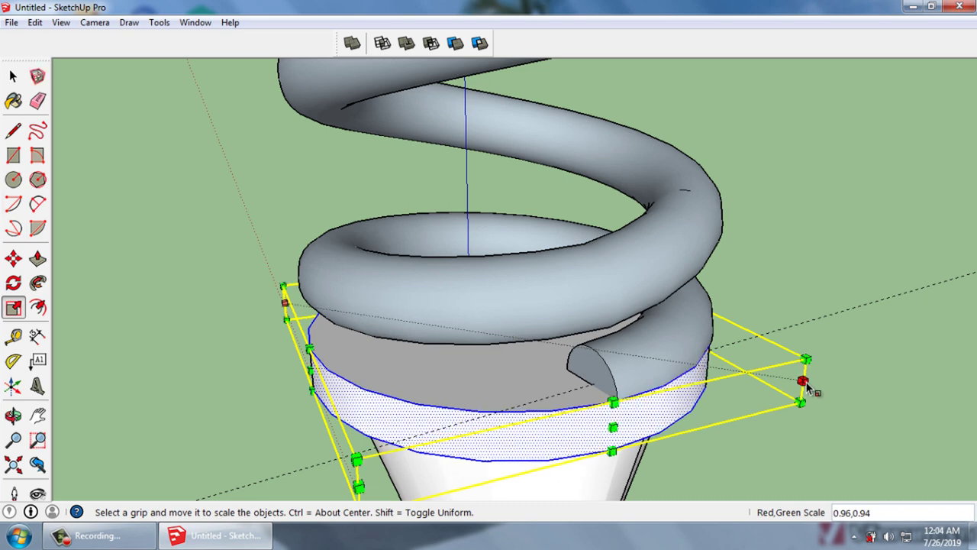
key(space)
click(787, 459)
middle_drag(756, 408, 696, 378)
scroll(699, 369, up, 3)
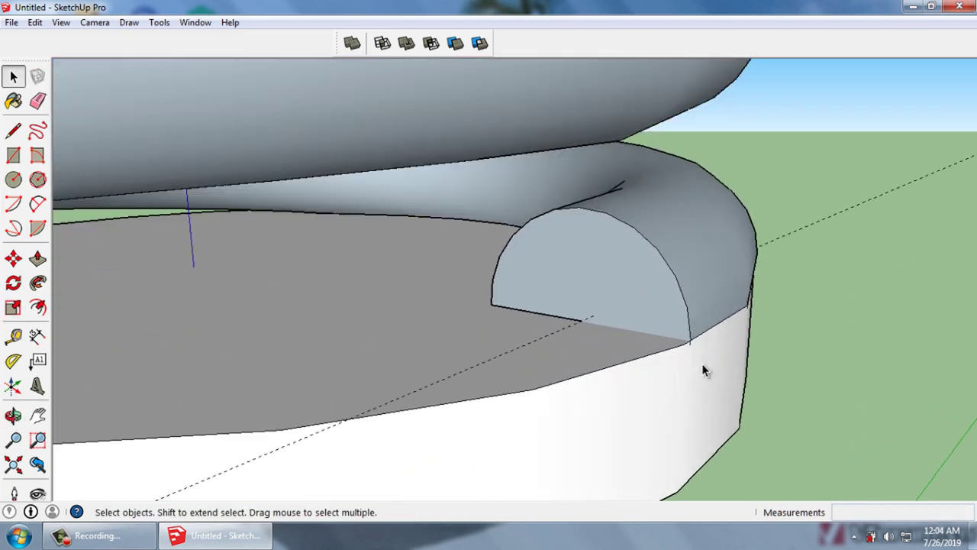
scroll(693, 364, up, 2)
scroll(694, 364, down, 3)
scroll(693, 365, down, 2)
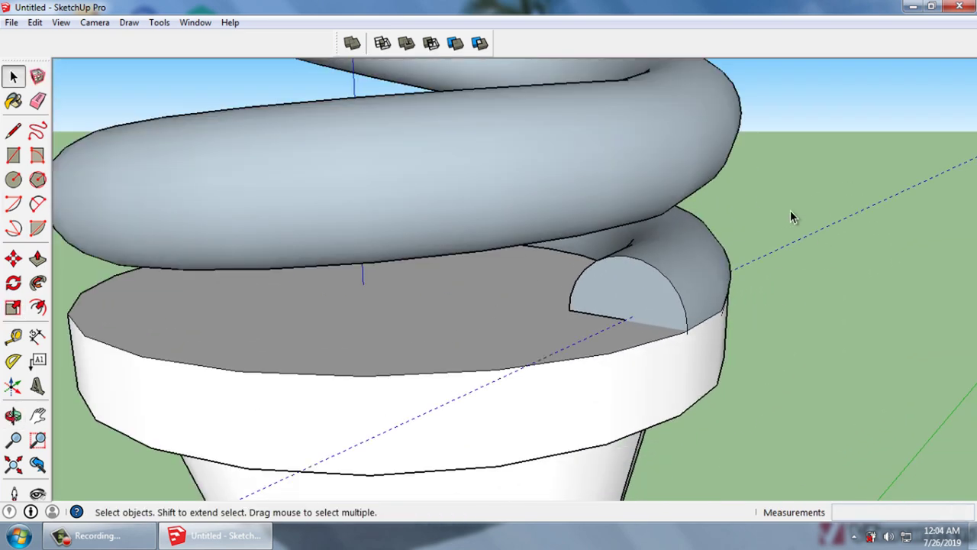
From a level front view, select the cone rim's outer face and underside band
scroll(760, 252, down, 3)
scroll(719, 258, down, 3)
middle_drag(719, 257, 718, 221)
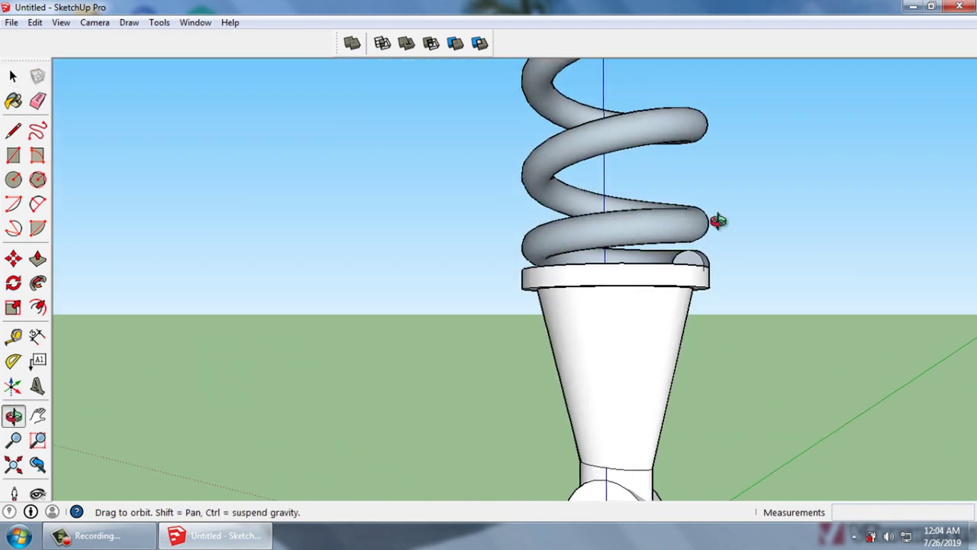
scroll(668, 285, up, 1)
scroll(681, 268, up, 1)
scroll(710, 275, up, 2)
scroll(747, 284, up, 2)
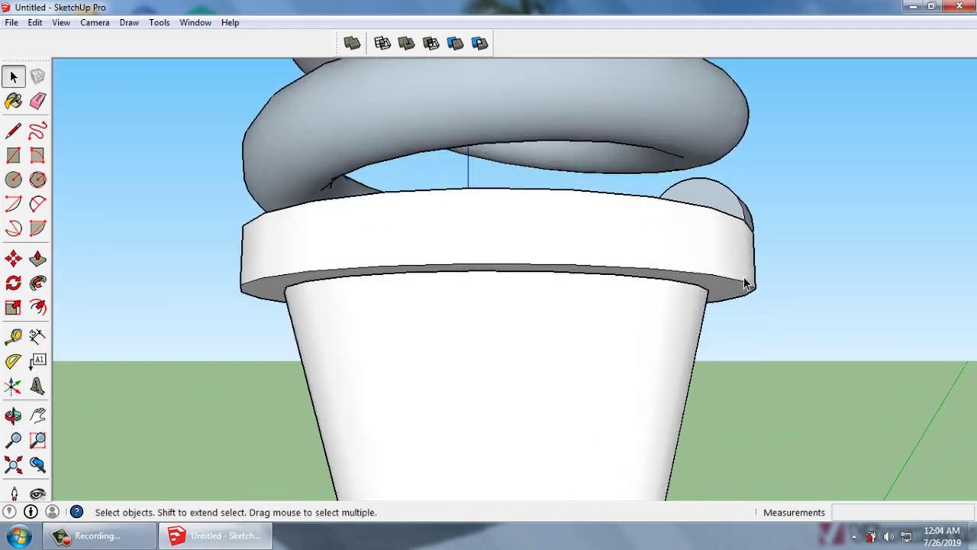
click(747, 283)
click(727, 298)
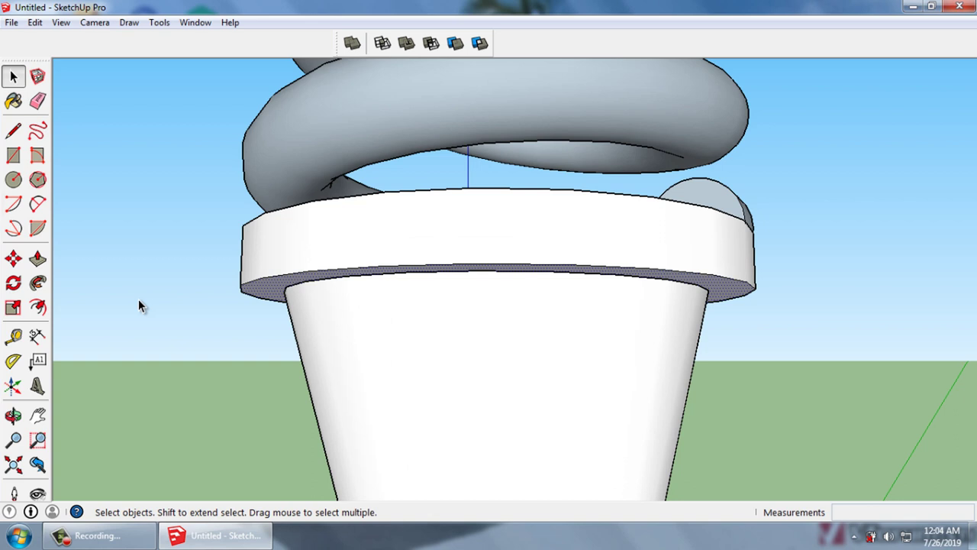
Scale the collar's lower edge in to about 0.85, tapering it into the cone
click(13, 307)
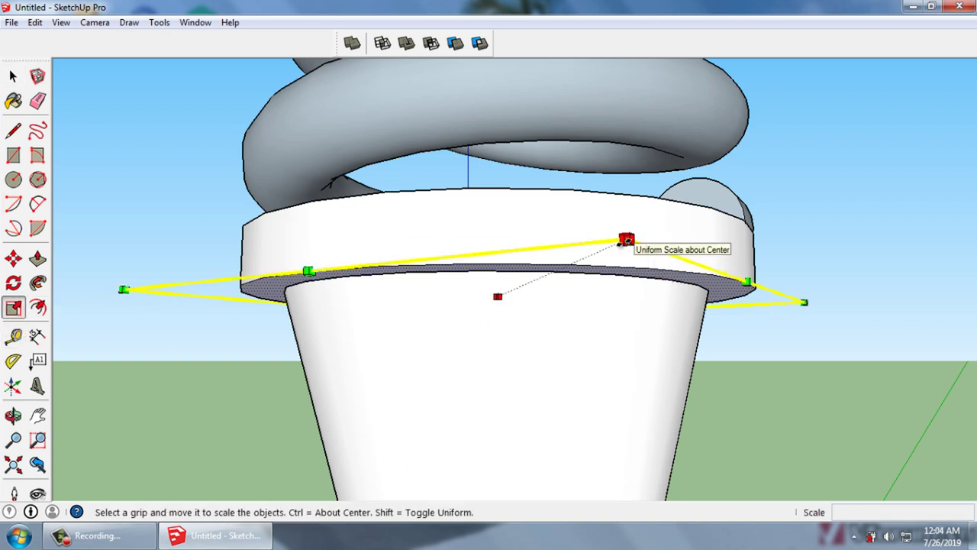
drag(625, 243, 607, 283)
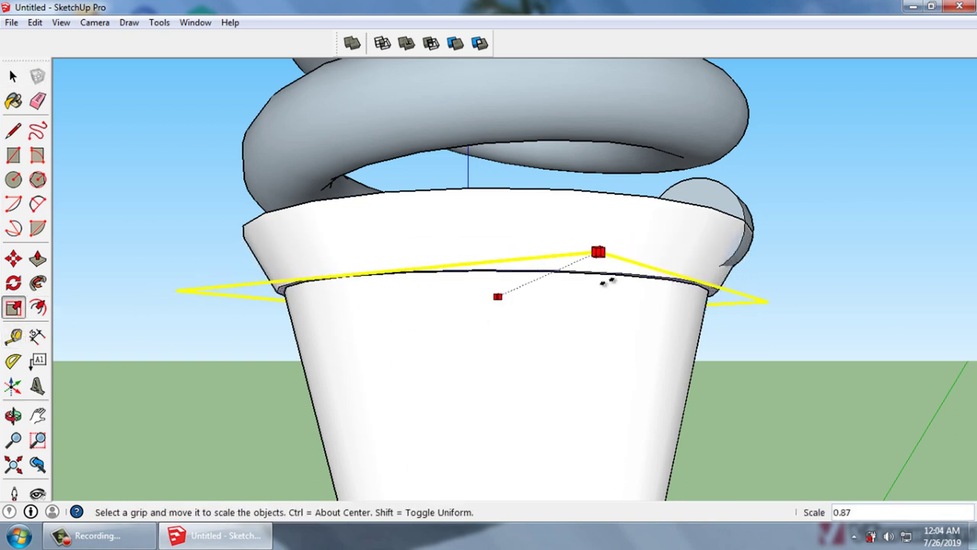
drag(604, 290, 603, 309)
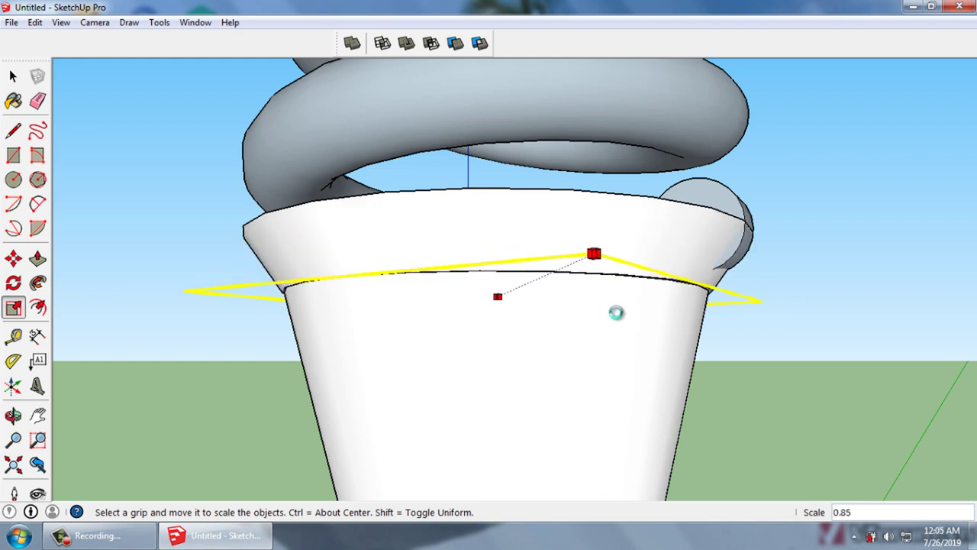
key(space)
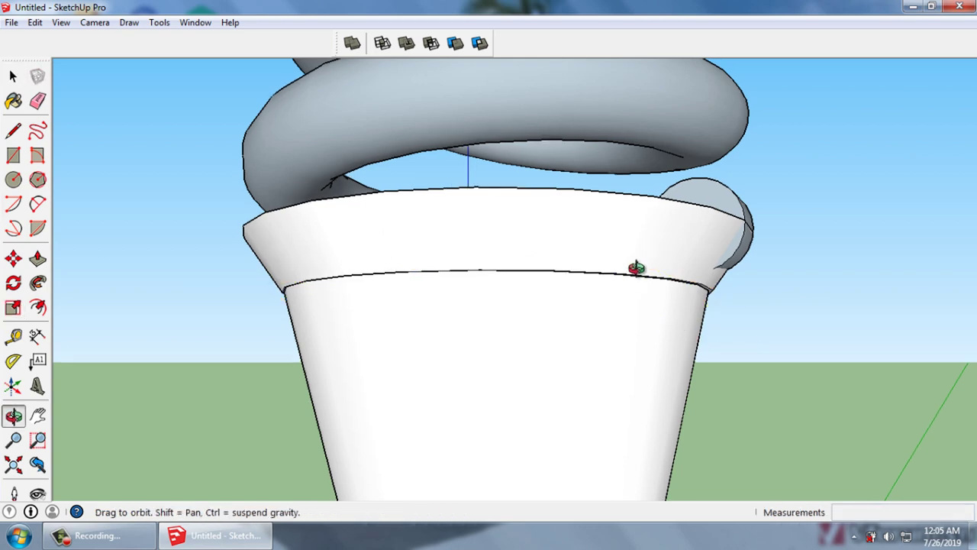
Orbit and zoom to a centred frontal view of the whole shock absorber
middle_drag(633, 267, 671, 210)
scroll(672, 229, down, 3)
scroll(679, 313, down, 3)
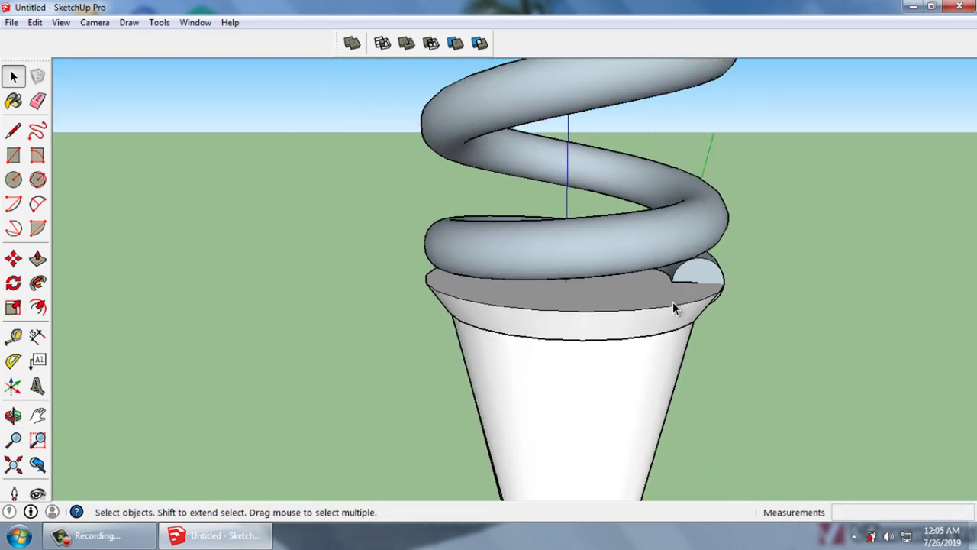
scroll(665, 298, down, 2)
scroll(662, 292, down, 2)
mouse_move(661, 291)
middle_down()
mouse_move(736, 321)
mouse_move(743, 308)
mouse_move(645, 349)
middle_up()
scroll(646, 353, up, 1)
scroll(494, 419, up, 2)
scroll(465, 398, down, 3)
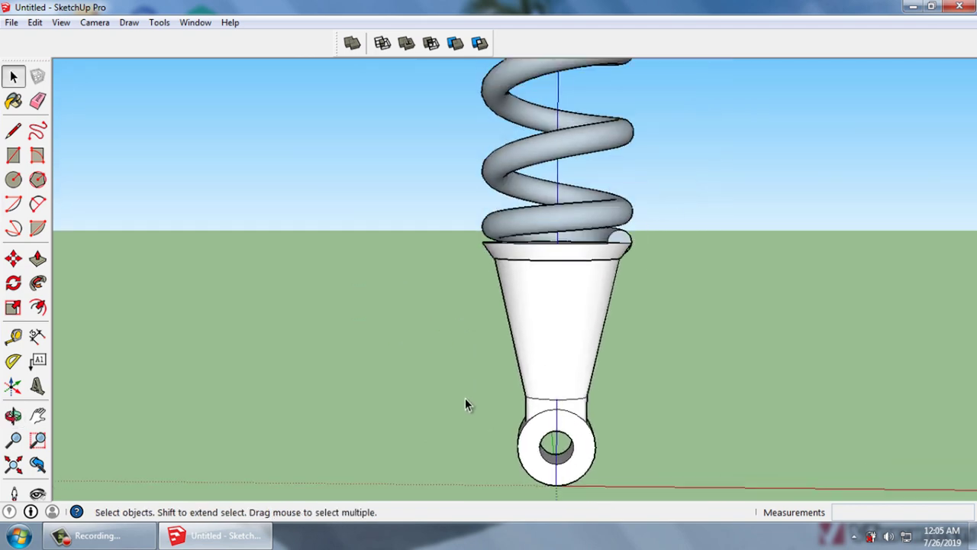
scroll(465, 399, down, 1)
scroll(465, 400, down, 2)
scroll(478, 383, down, 2)
middle_drag(501, 406, 500, 406)
scroll(500, 407, down, 1)
scroll(512, 362, up, 2)
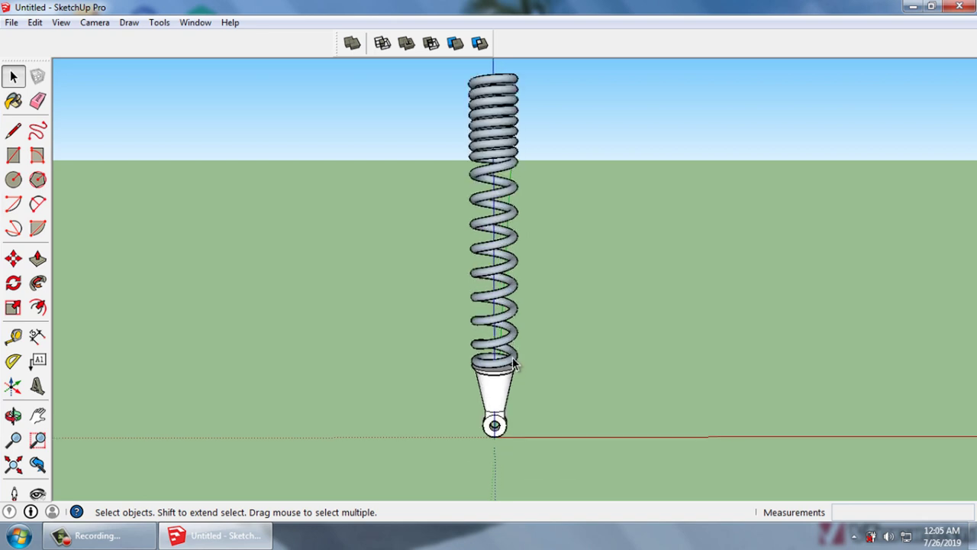
scroll(512, 357, up, 2)
scroll(516, 386, up, 2)
scroll(496, 378, up, 2)
Select the collar's top face and measure from its rim up to the spring's top
click(472, 358)
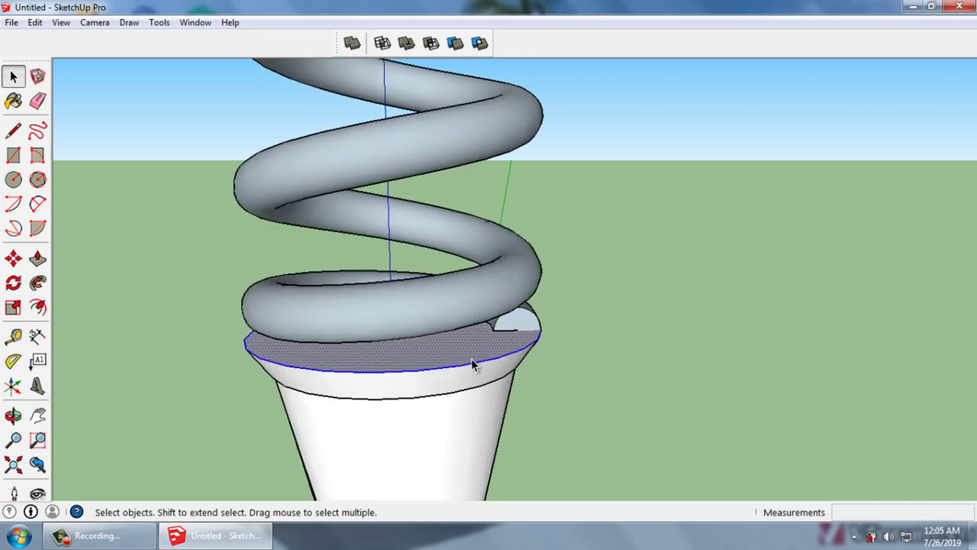
middle_drag(472, 348, 484, 297)
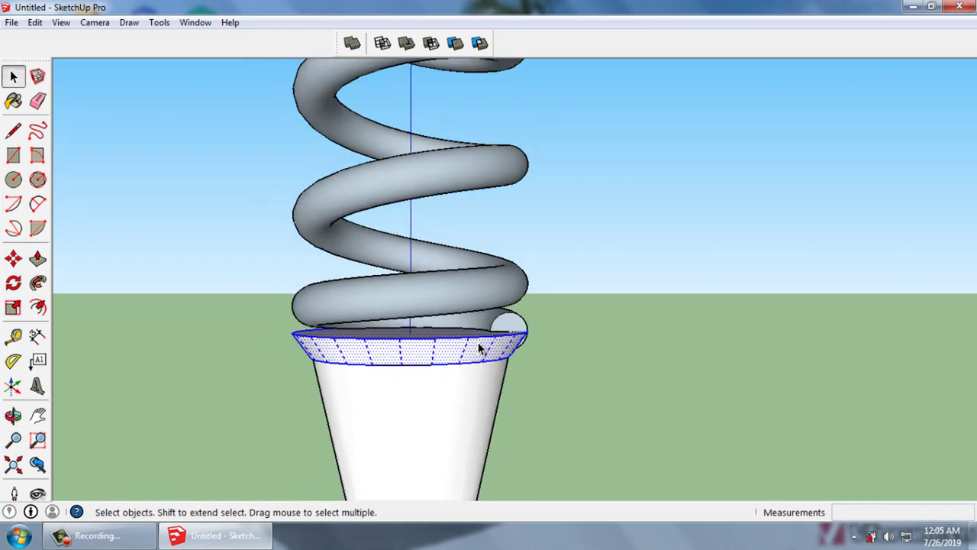
mouse_move(480, 345)
middle_down()
mouse_move(430, 380)
mouse_move(437, 344)
middle_up()
click(11, 340)
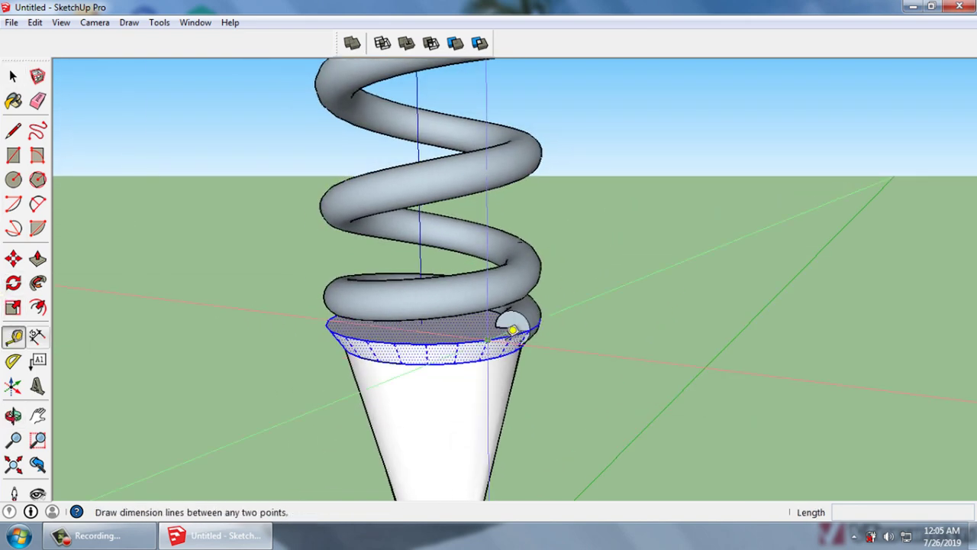
click(537, 324)
scroll(535, 392, down, 2)
scroll(532, 375, down, 2)
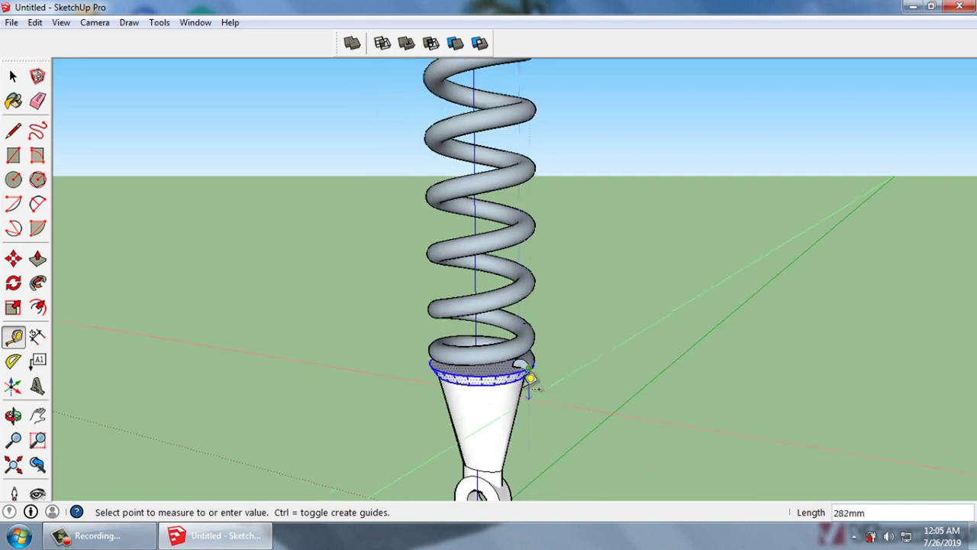
scroll(528, 349, down, 2)
scroll(534, 134, up, 2)
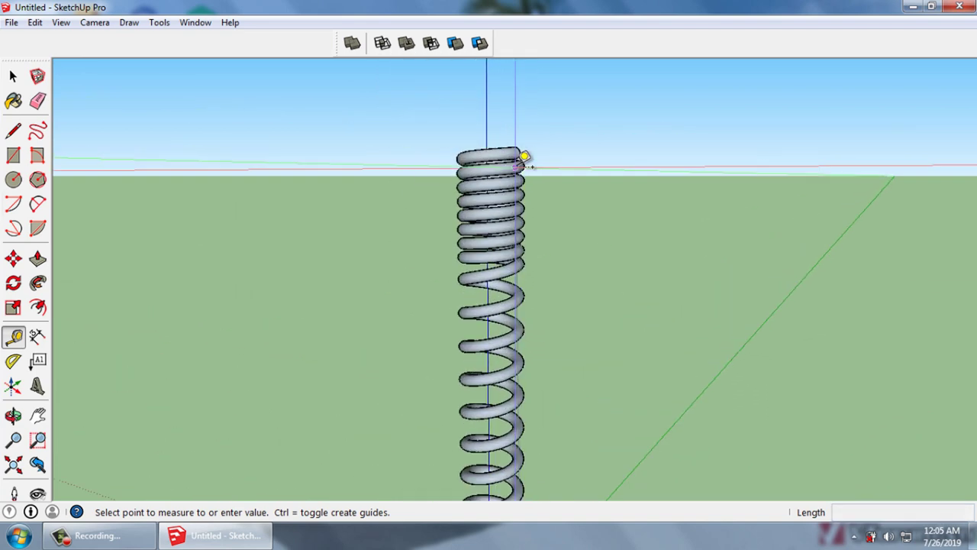
scroll(527, 152, up, 3)
scroll(534, 131, up, 2)
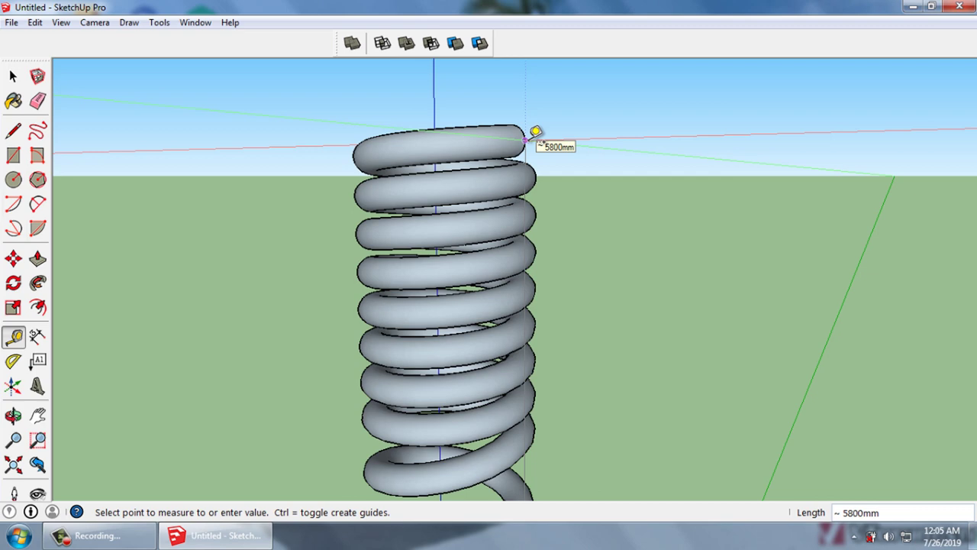
key(space)
scroll(535, 133, down, 2)
scroll(530, 146, down, 2)
scroll(519, 394, up, 3)
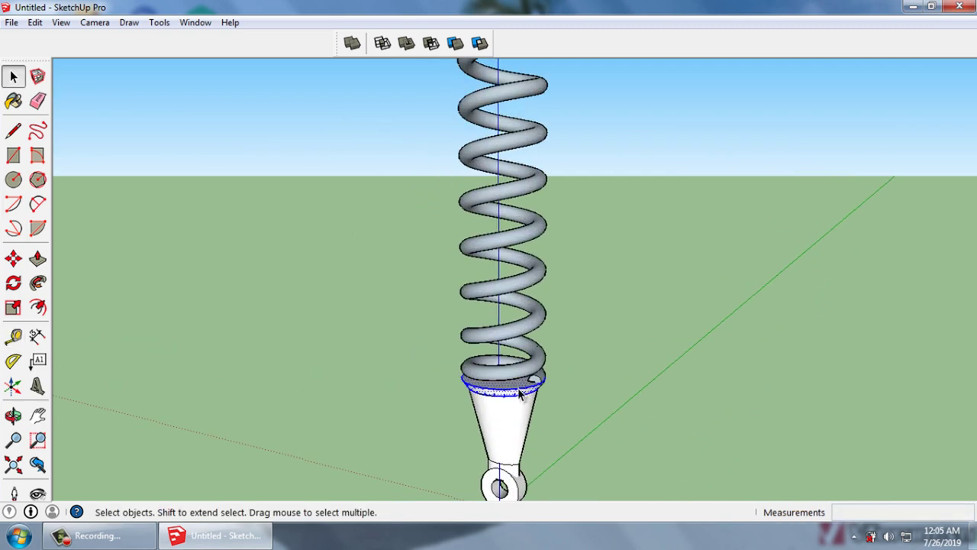
scroll(520, 394, up, 1)
Copy the collar 5800 mm up the blue axis to the spring's top coil
key(m)
scroll(512, 412, up, 1)
scroll(513, 398, up, 1)
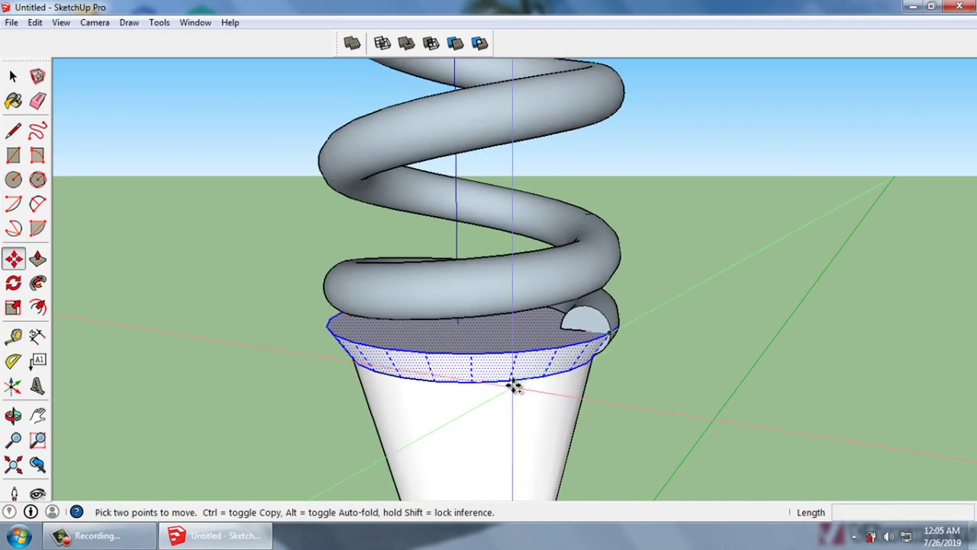
click(514, 382)
key(ctrl)
text(5800)
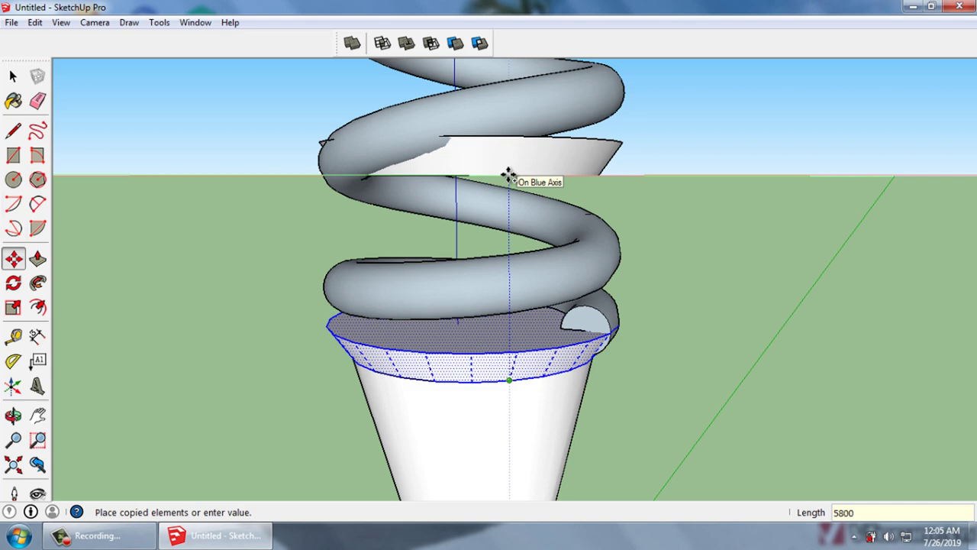
key(Return)
key(space)
scroll(513, 369, down, 2)
scroll(518, 395, down, 2)
scroll(511, 413, down, 2)
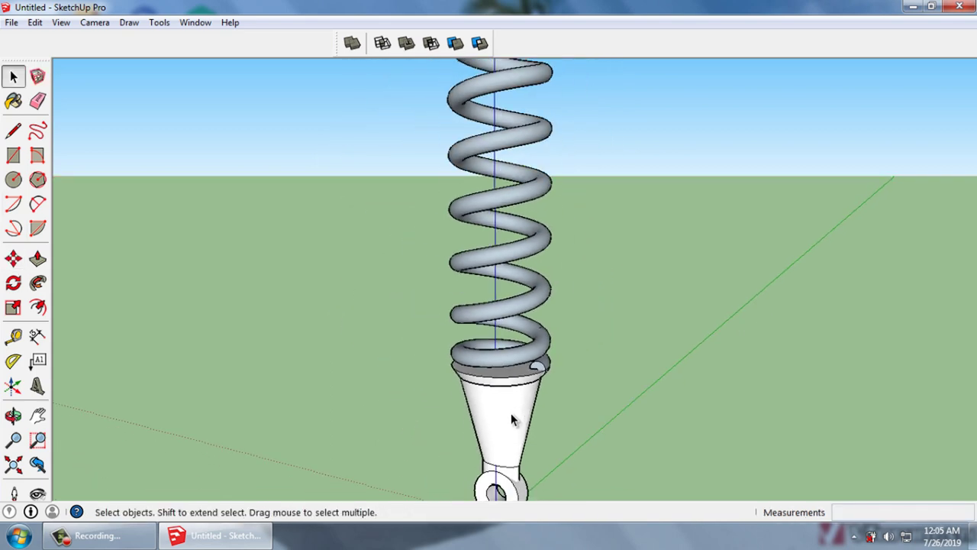
scroll(511, 413, down, 3)
scroll(504, 443, down, 2)
scroll(493, 214, up, 3)
Flip the copied collar upside down along the blue direction
scroll(508, 222, up, 3)
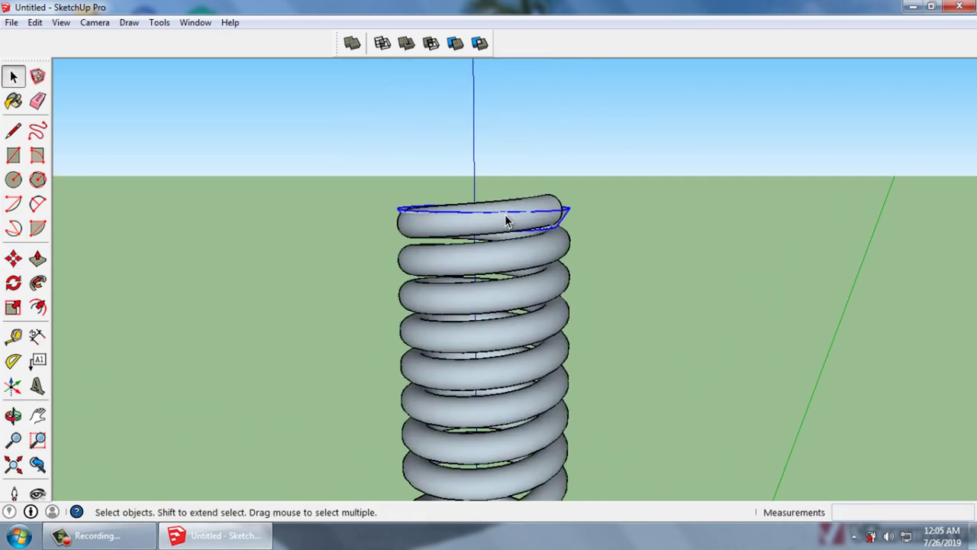
middle_drag(507, 222, 499, 219)
scroll(511, 210, up, 2)
scroll(541, 243, up, 2)
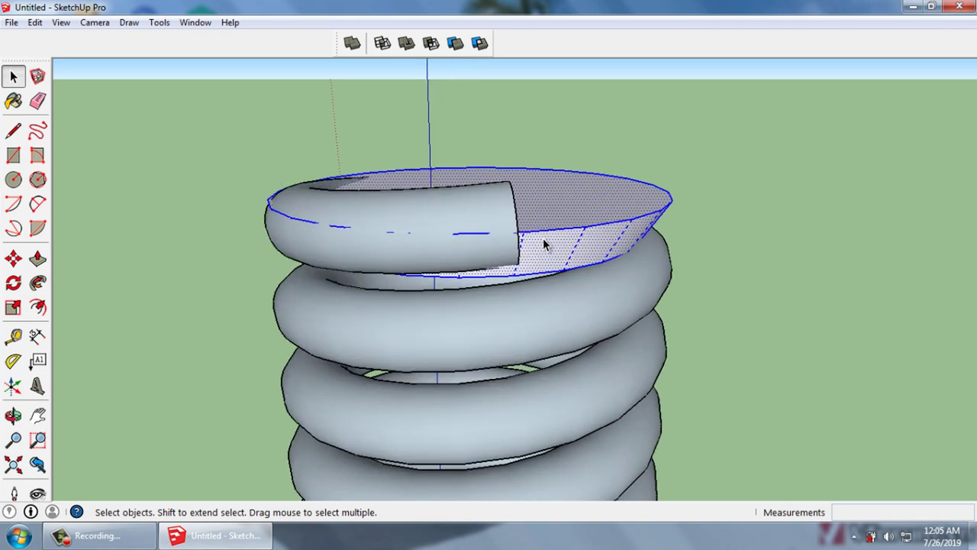
right_click(544, 240)
mouse_move(590, 408)
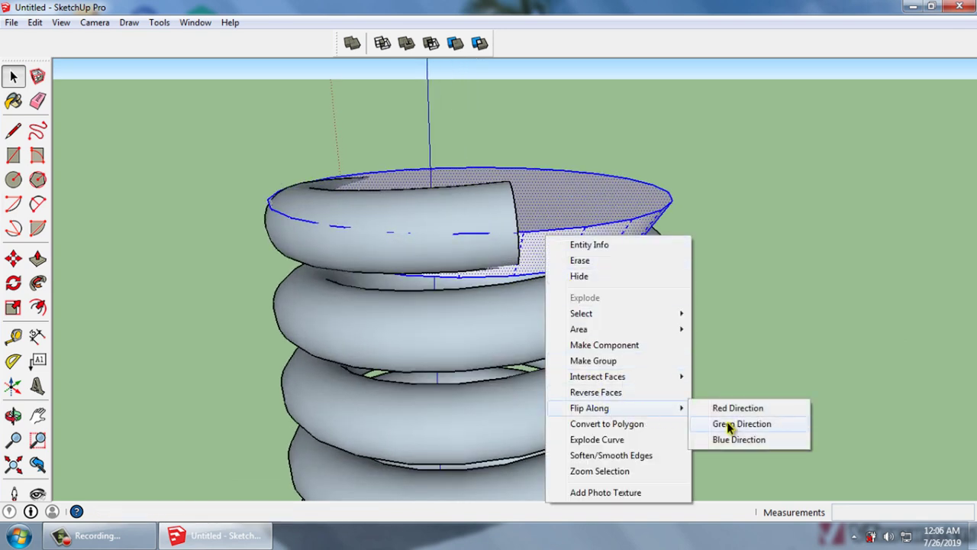
click(730, 428)
right_click(587, 252)
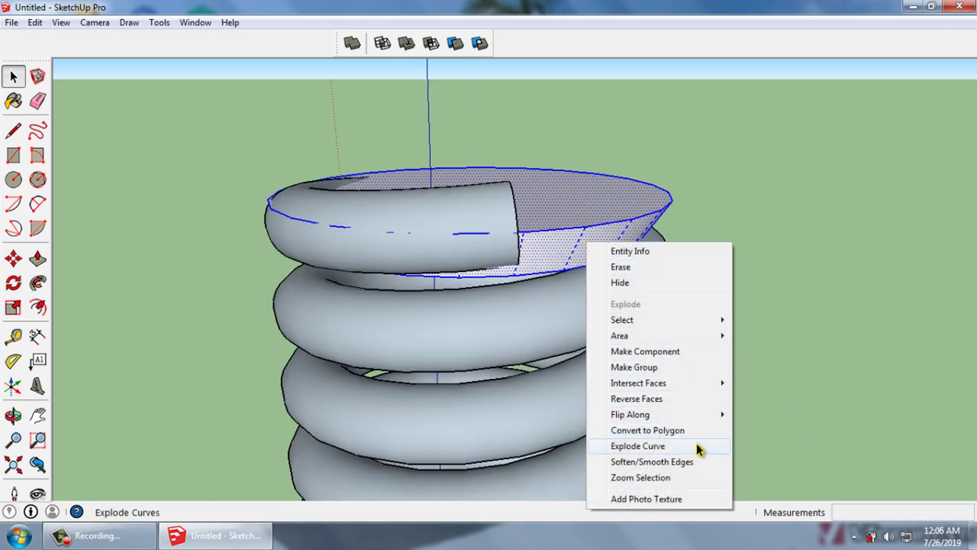
click(756, 414)
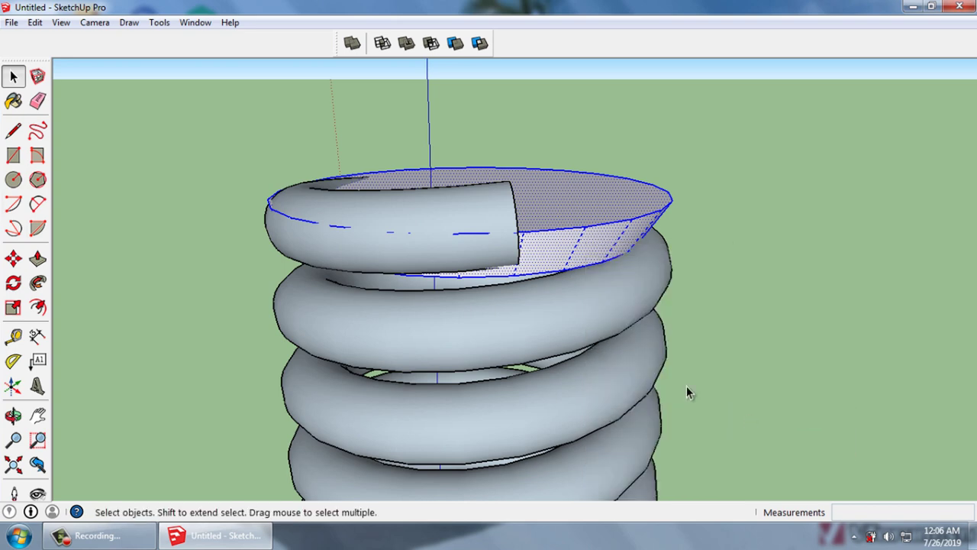
right_click(566, 260)
mouse_move(609, 426)
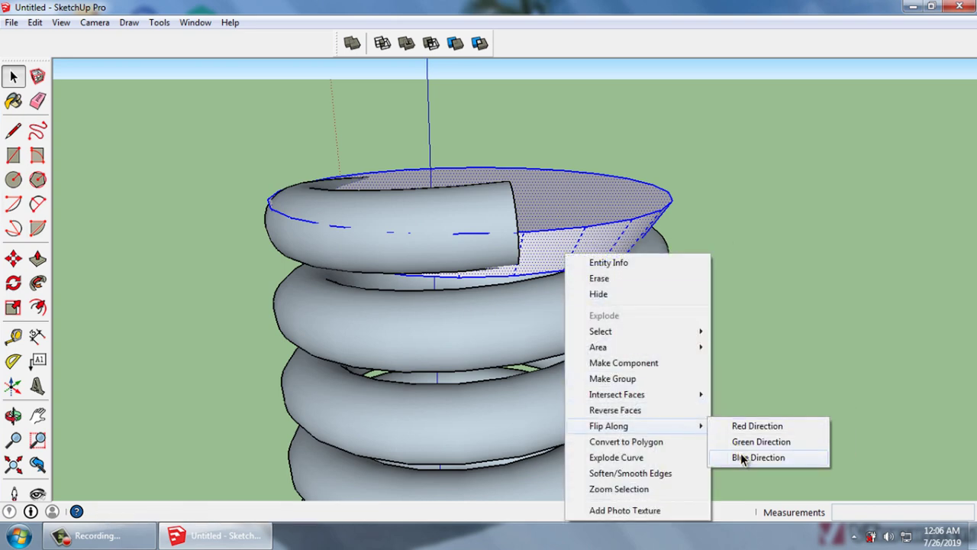
click(741, 453)
Move the flipped collar about 113 mm along the blue axis onto the spring's top coil
scroll(570, 285, up, 2)
mouse_move(570, 285)
middle_down()
mouse_move(336, 286)
mouse_move(366, 218)
mouse_move(377, 255)
middle_up()
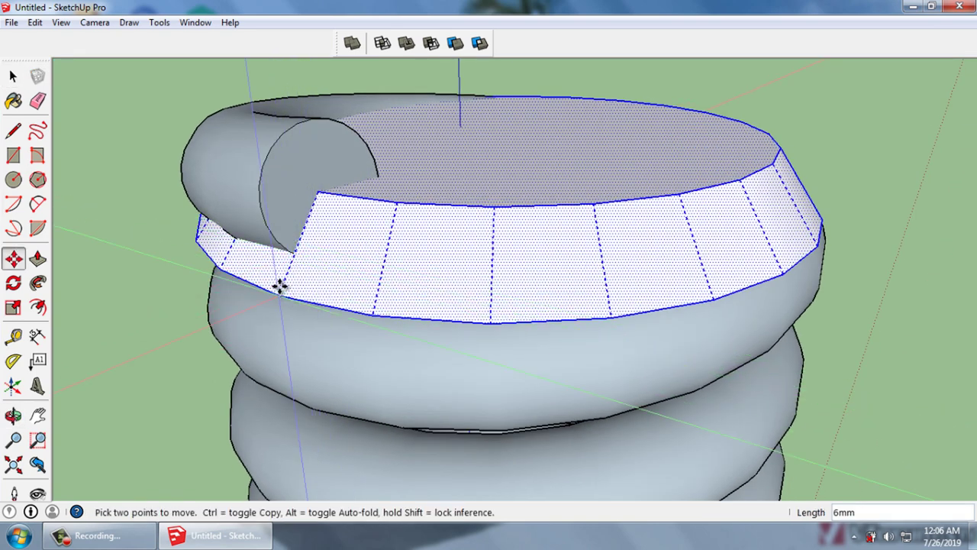
drag(280, 286, 262, 197)
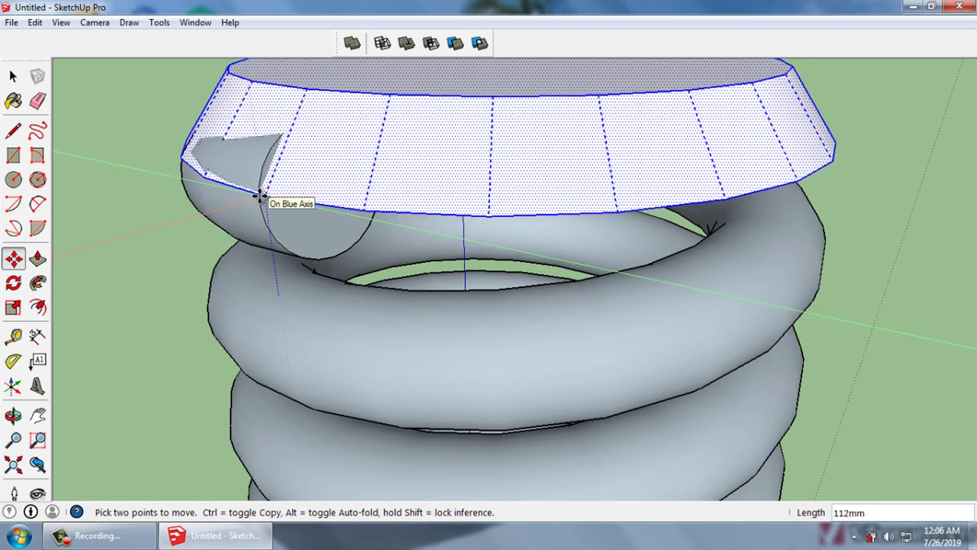
drag(260, 196, 258, 197)
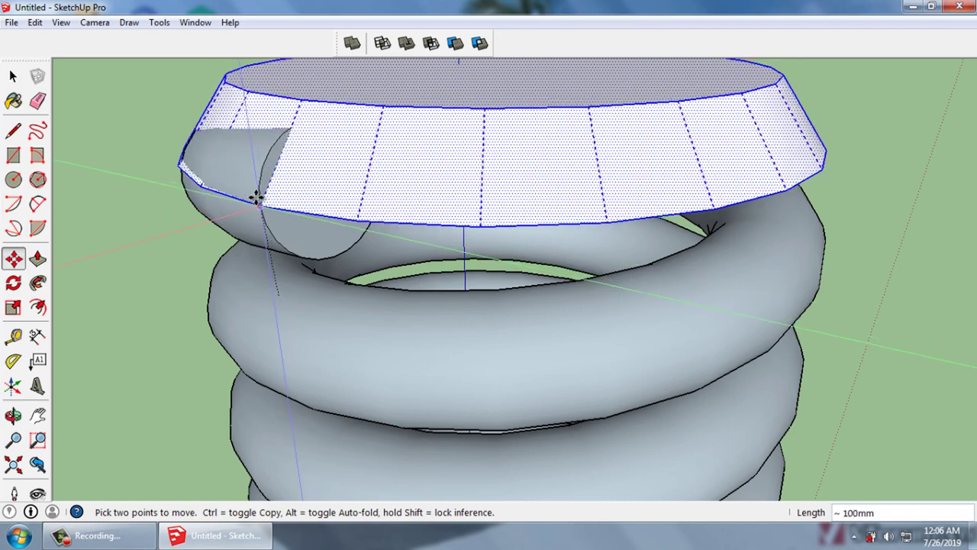
key(space)
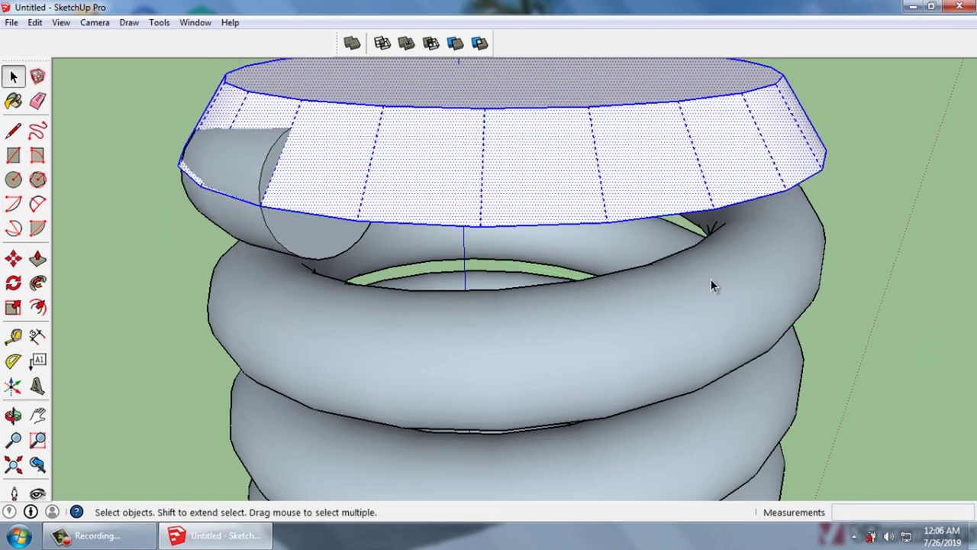
click(799, 278)
middle_drag(799, 278, 661, 304)
scroll(580, 290, down, 3)
Deselect the spring helix and frame the bottom eyelet against the sky
mouse_move(581, 290)
middle_down()
mouse_move(617, 226)
mouse_move(654, 217)
middle_up()
scroll(642, 226, up, 2)
scroll(642, 226, down, 2)
scroll(640, 226, down, 3)
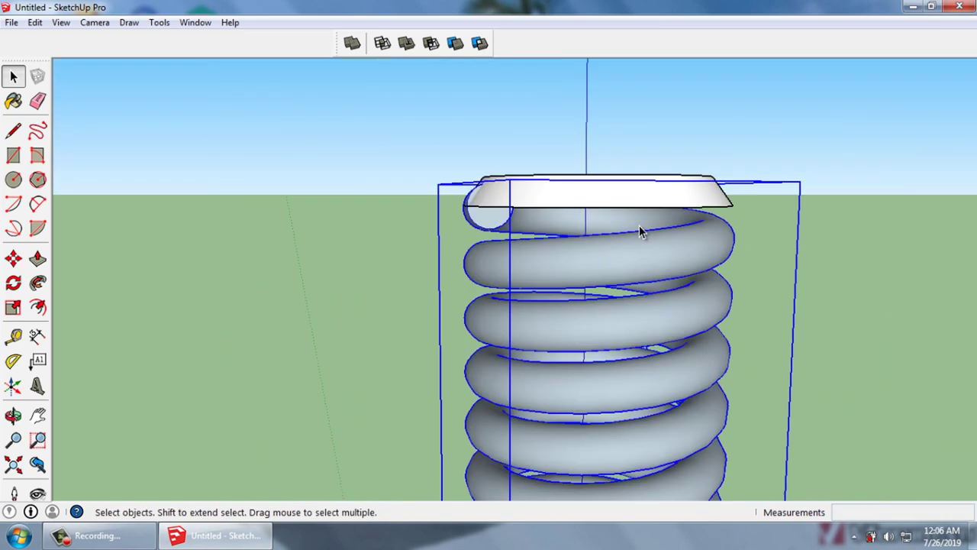
scroll(639, 225, down, 2)
click(801, 248)
scroll(801, 248, down, 1)
scroll(802, 249, down, 2)
middle_drag(802, 250, 825, 356)
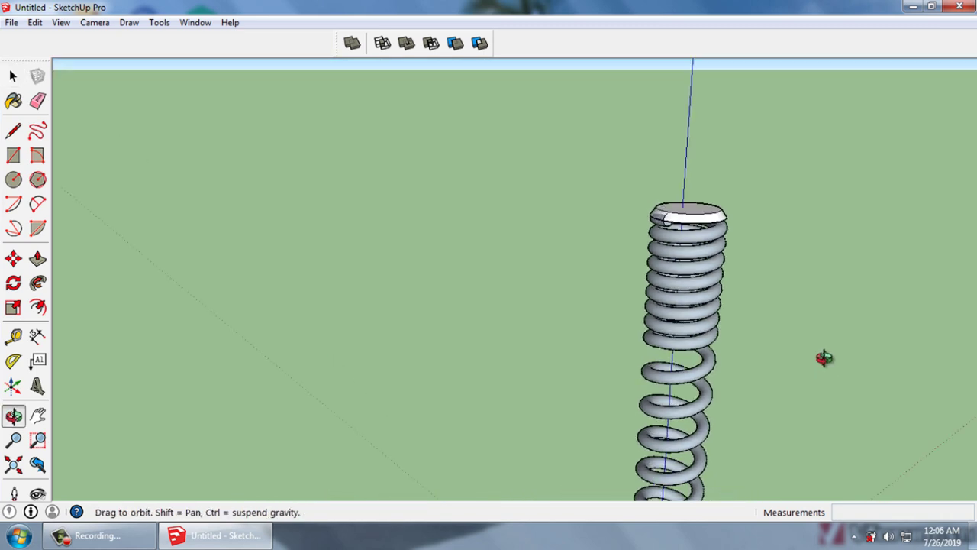
scroll(685, 321, down, 2)
scroll(685, 321, down, 1)
scroll(679, 453, down, 2)
scroll(682, 452, up, 3)
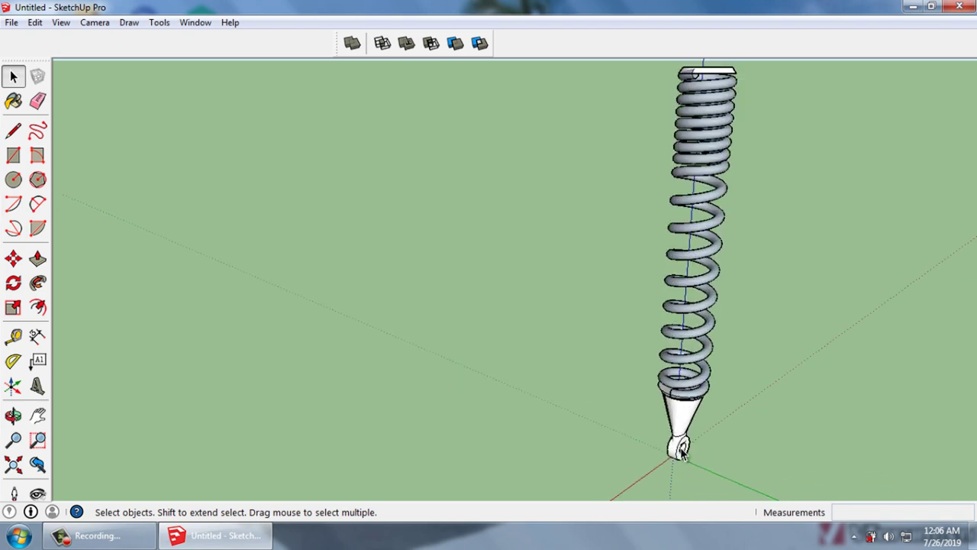
scroll(682, 452, up, 2)
scroll(679, 457, up, 2)
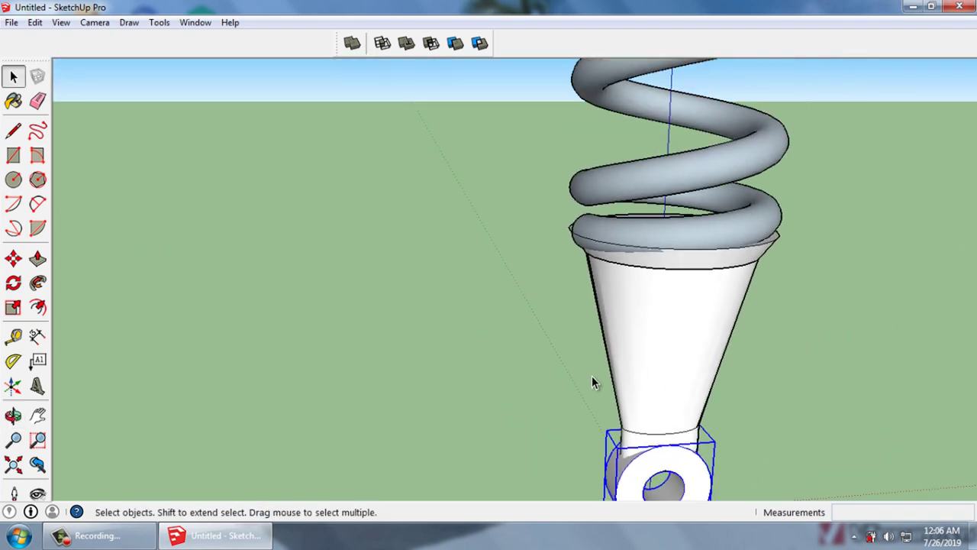
middle_drag(713, 459, 668, 481)
scroll(669, 481, up, 1)
scroll(669, 483, down, 2)
scroll(644, 486, up, 3)
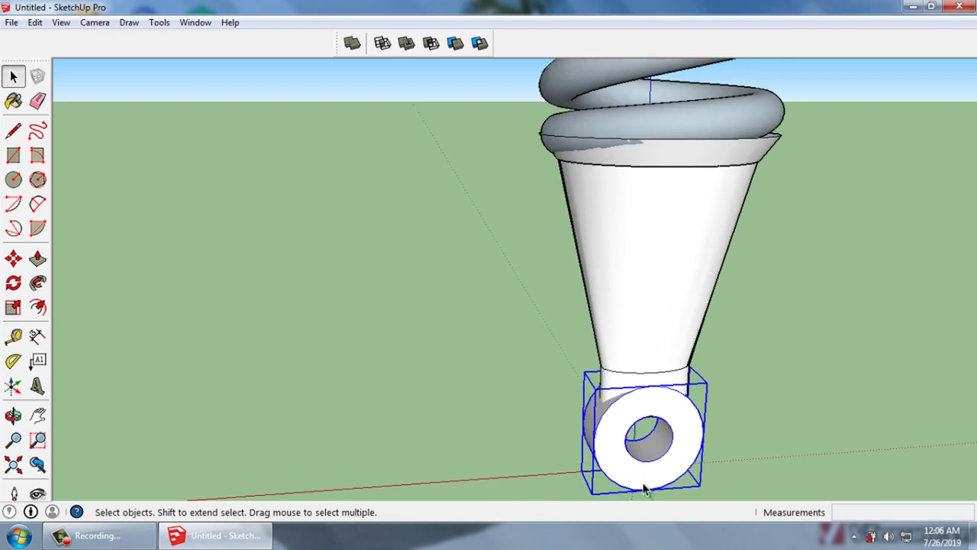
Copy the bottom eyelet upward to the top of the spring
key(m)
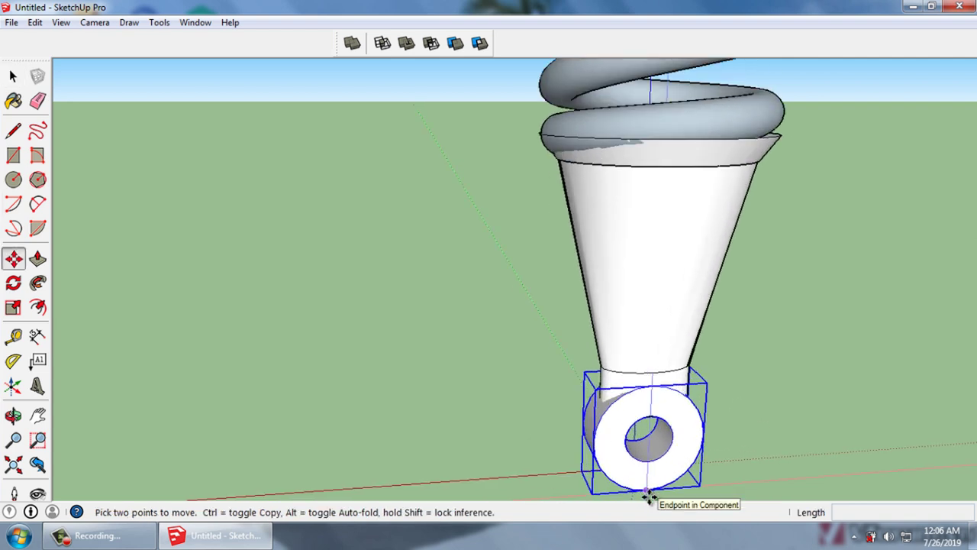
click(650, 491)
key(ctrl)
scroll(646, 493, down, 2)
scroll(637, 495, down, 2)
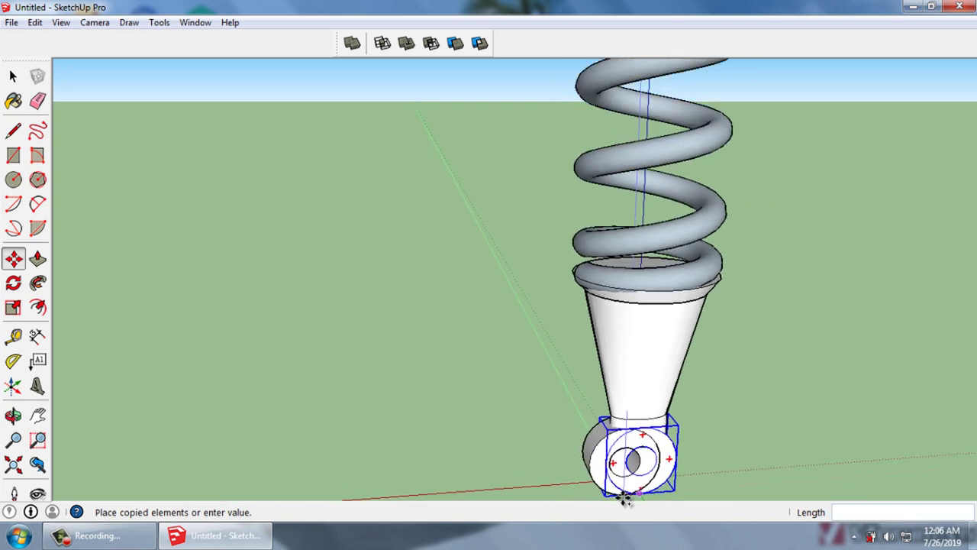
scroll(630, 498, down, 2)
scroll(622, 500, down, 2)
scroll(622, 500, down, 2)
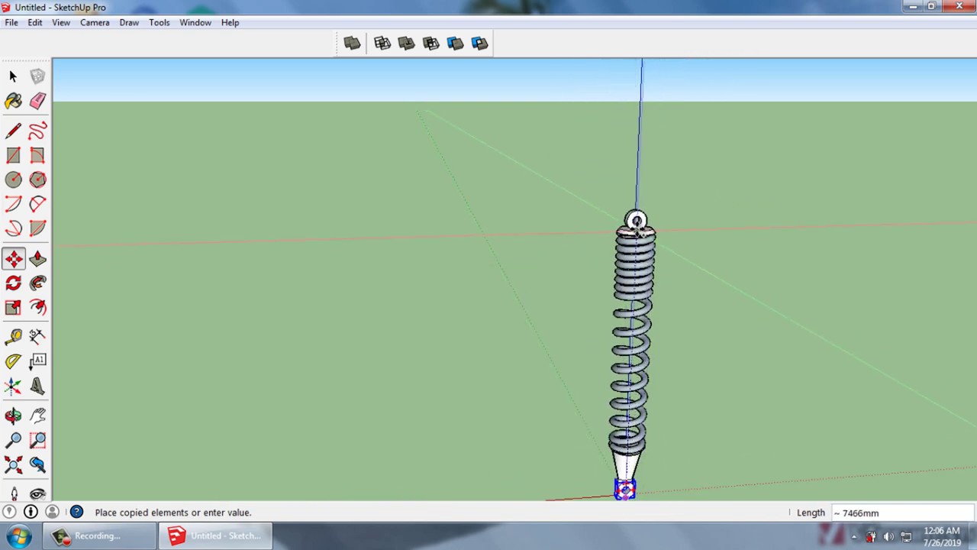
scroll(637, 223, up, 2)
scroll(633, 212, up, 2)
scroll(633, 225, up, 2)
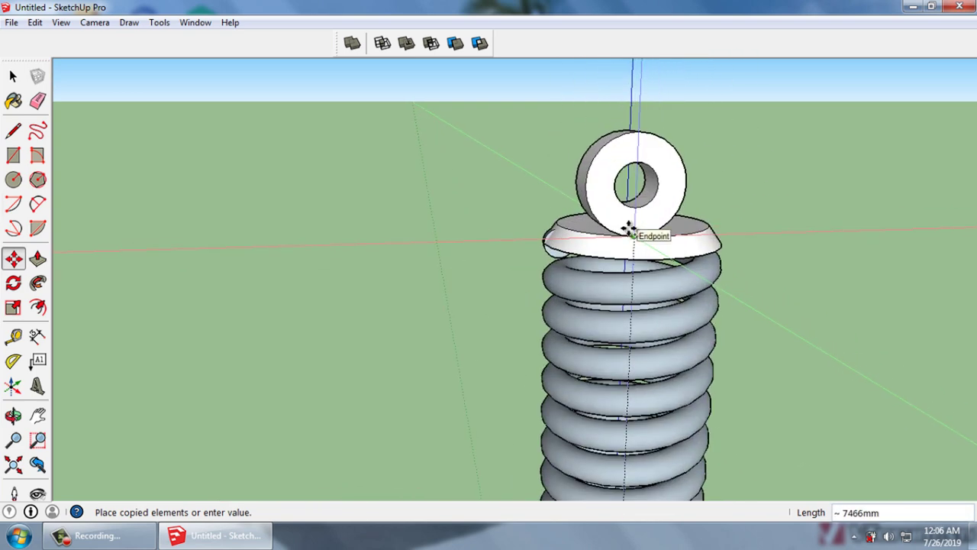
click(629, 229)
key(space)
Copy the bottom eyelet again and drop it centred on the upper collar
mouse_move(787, 279)
middle_down()
mouse_move(565, 283)
mouse_move(569, 290)
mouse_move(768, 301)
mouse_move(687, 216)
middle_up()
scroll(687, 216, down, 3)
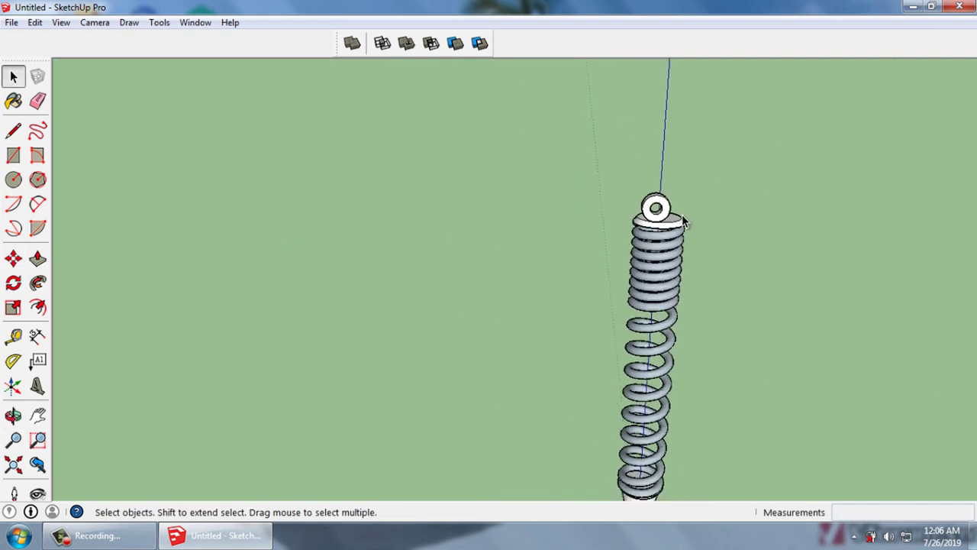
scroll(679, 229, down, 2)
scroll(672, 258, up, 3)
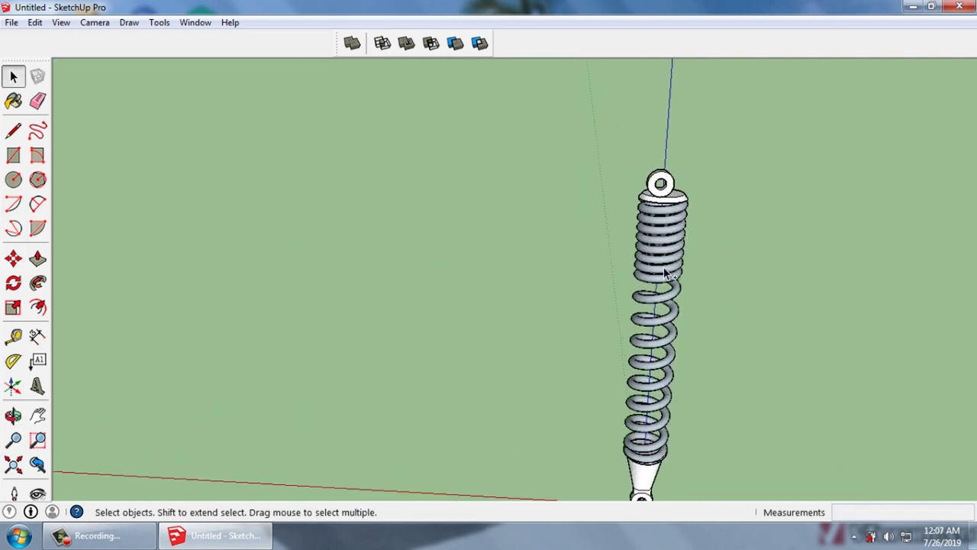
scroll(663, 271, down, 2)
scroll(653, 458, up, 3)
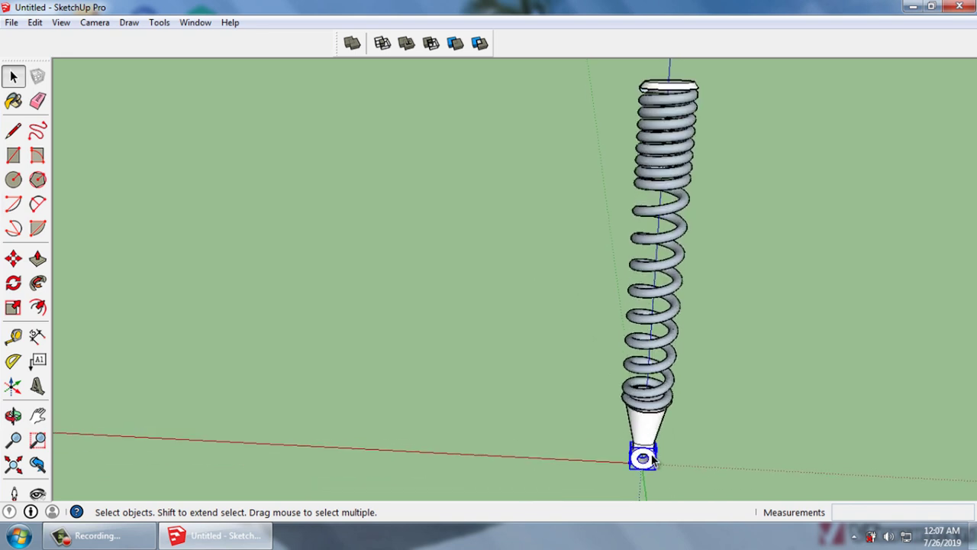
scroll(652, 458, up, 2)
scroll(649, 464, up, 2)
key(m)
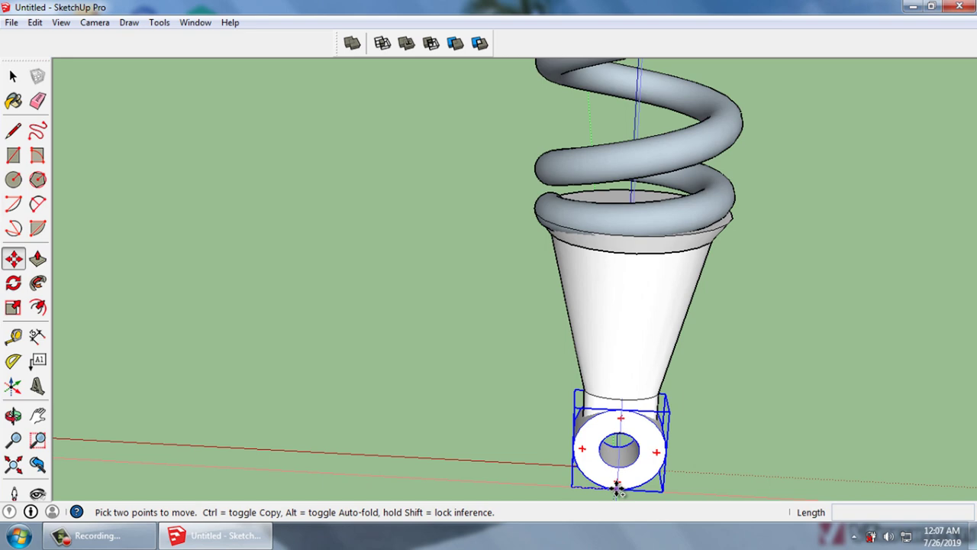
click(618, 490)
key(ctrl)
scroll(615, 458, down, 2)
scroll(615, 469, down, 3)
scroll(614, 466, down, 2)
scroll(618, 420, down, 2)
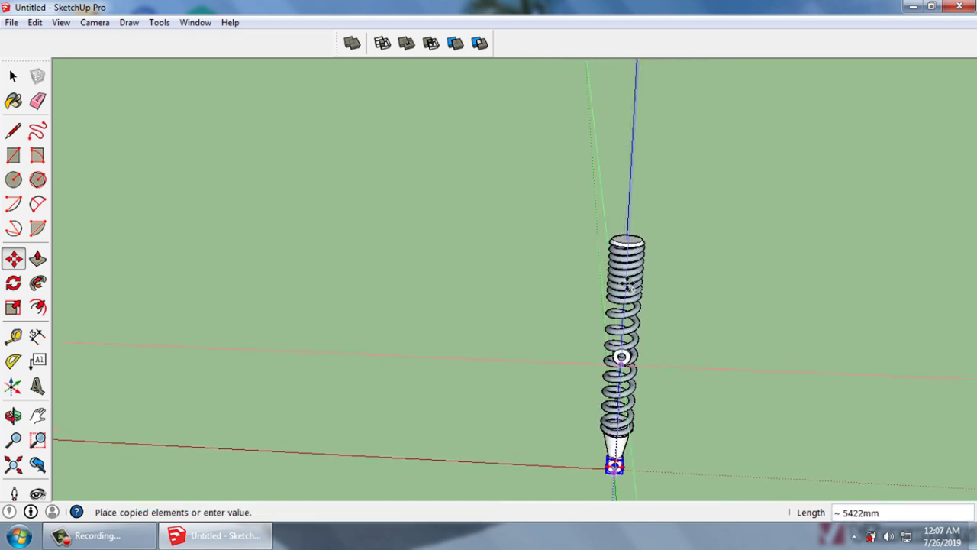
scroll(628, 252, up, 2)
scroll(626, 241, up, 3)
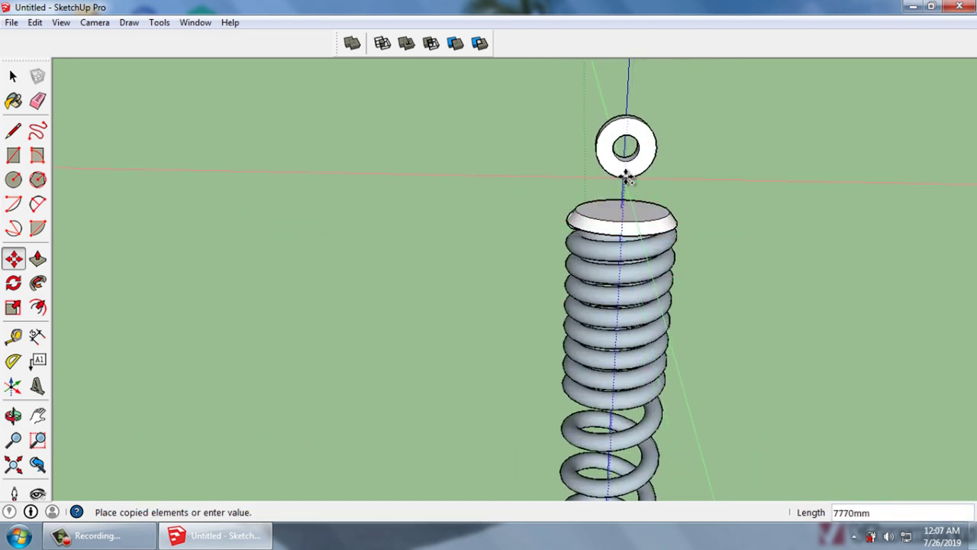
scroll(626, 183, up, 1)
scroll(626, 193, up, 1)
scroll(627, 197, up, 2)
scroll(624, 222, up, 1)
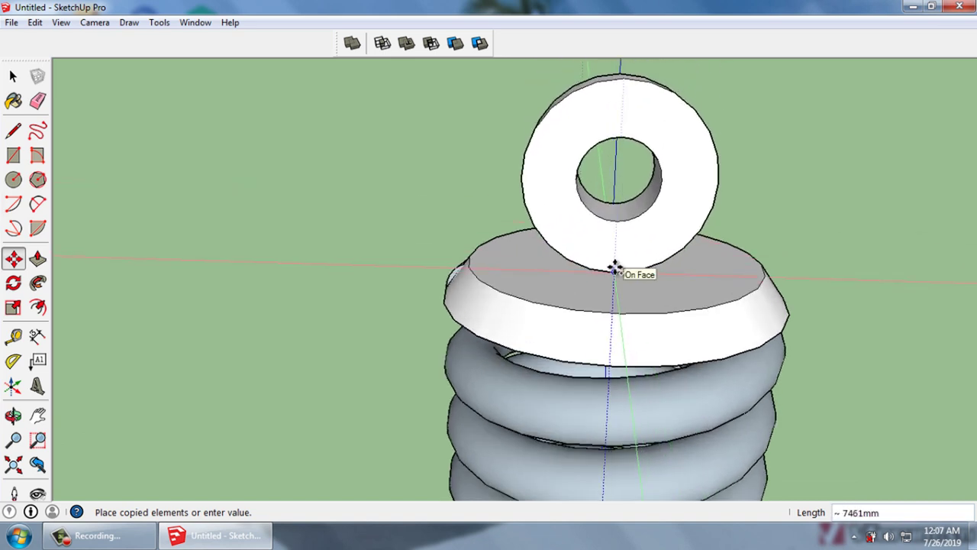
click(616, 269)
key(space)
click(868, 277)
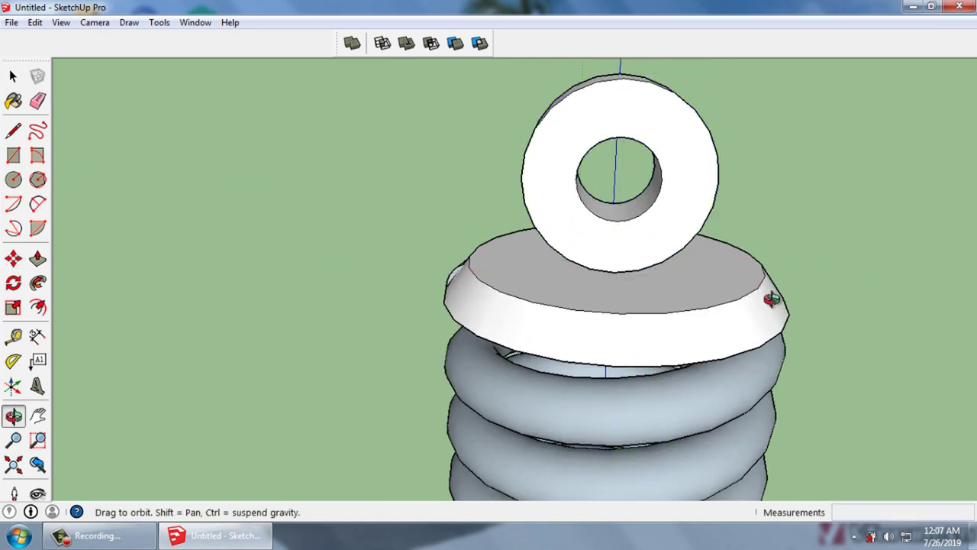
mouse_move(777, 299)
middle_down()
mouse_move(733, 277)
mouse_move(761, 267)
mouse_move(631, 255)
mouse_move(676, 236)
mouse_move(530, 295)
mouse_move(603, 277)
middle_up()
Select the upper collar's sloped face together with its edges
scroll(654, 244, down, 2)
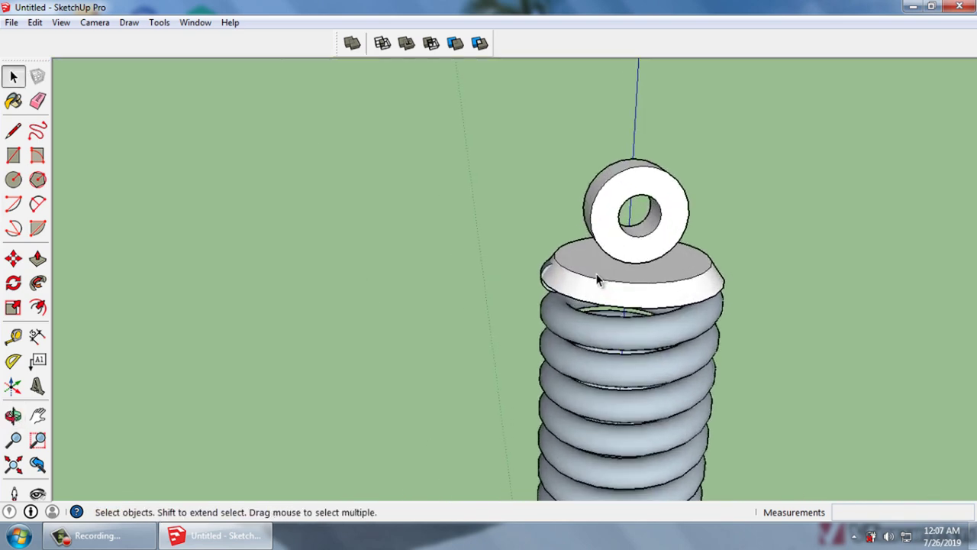
scroll(600, 279, up, 3)
scroll(599, 279, up, 2)
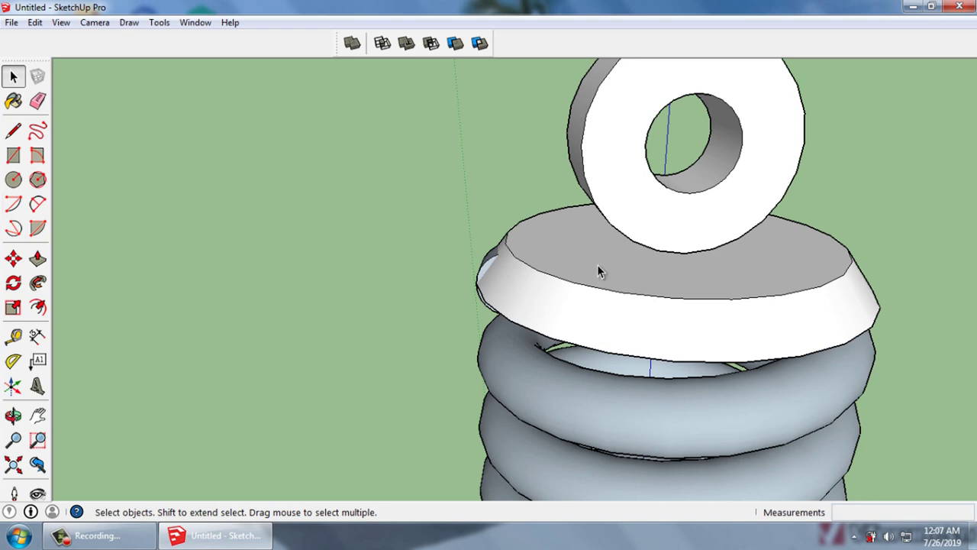
scroll(597, 264, up, 1)
mouse_move(597, 264)
middle_down()
mouse_move(557, 268)
mouse_move(530, 206)
mouse_move(523, 238)
middle_up()
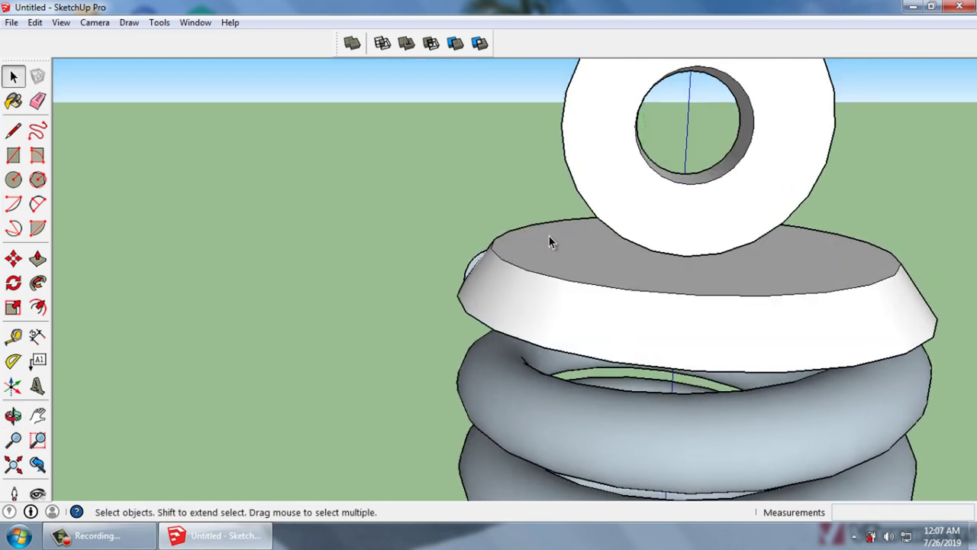
scroll(614, 268, up, 1)
scroll(614, 268, down, 1)
mouse_move(614, 268)
middle_down()
mouse_move(622, 207)
mouse_move(622, 241)
middle_up()
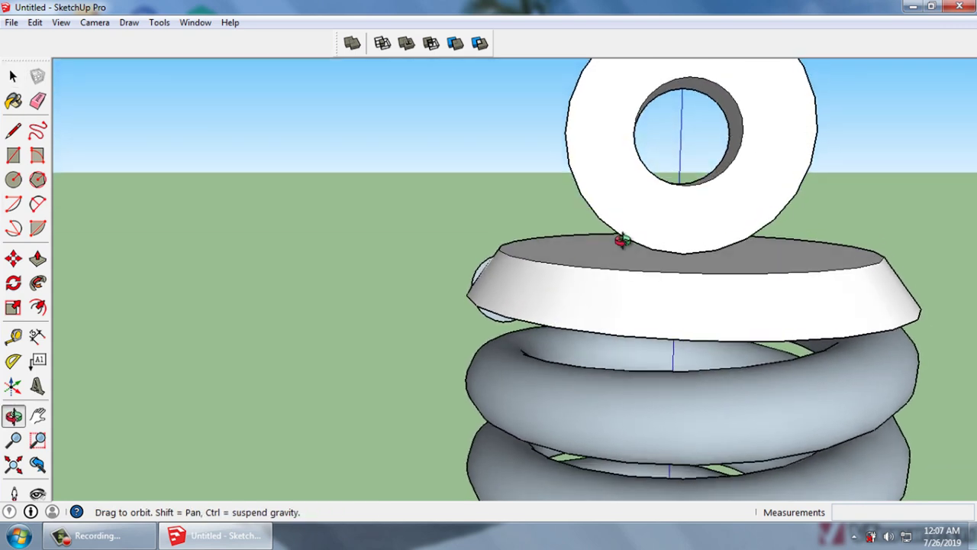
scroll(617, 241, down, 1)
scroll(618, 241, down, 1)
click(628, 272)
scroll(628, 272, up, 2)
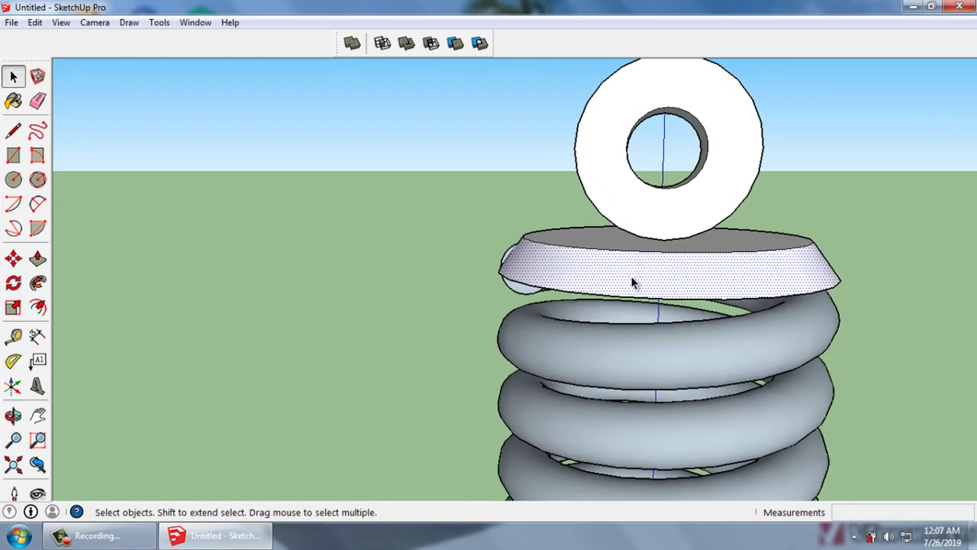
double_click(632, 276)
scroll(634, 275, up, 1)
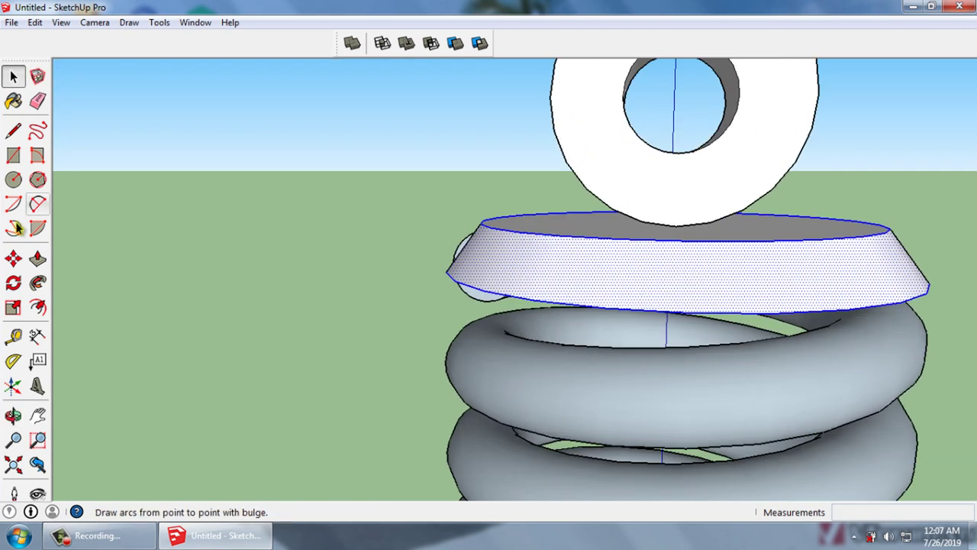
Scale the upper collar slightly larger outward
click(19, 308)
scroll(344, 290, up, 1)
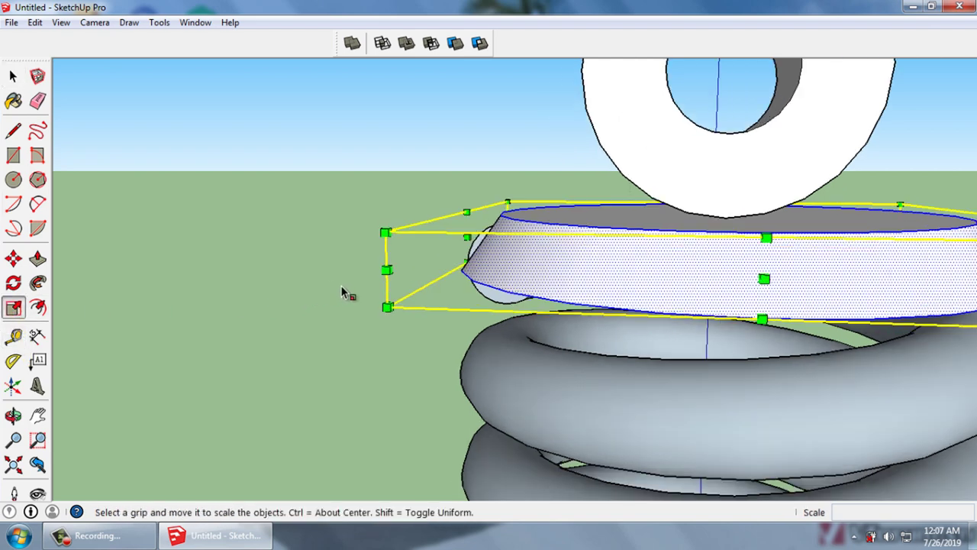
scroll(416, 313, up, 2)
drag(412, 317, 385, 322)
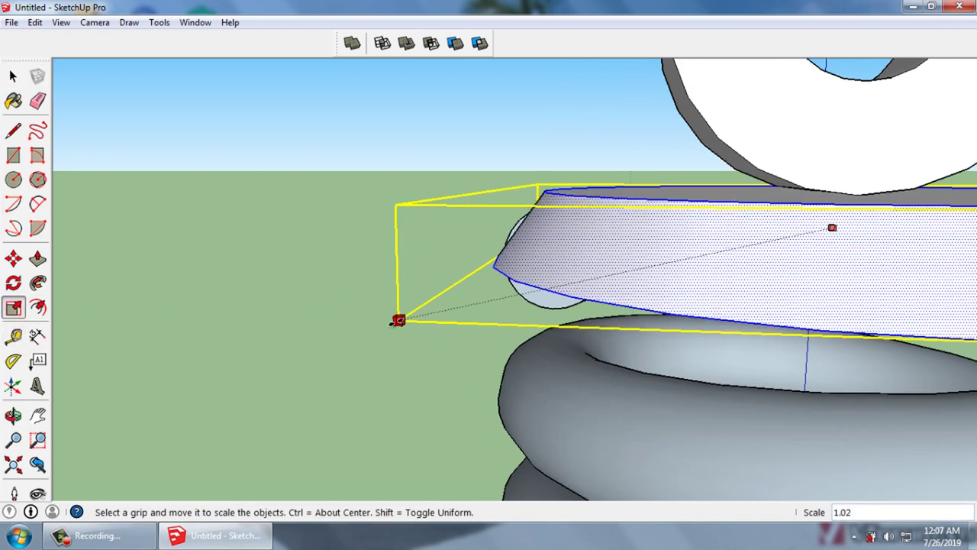
key(space)
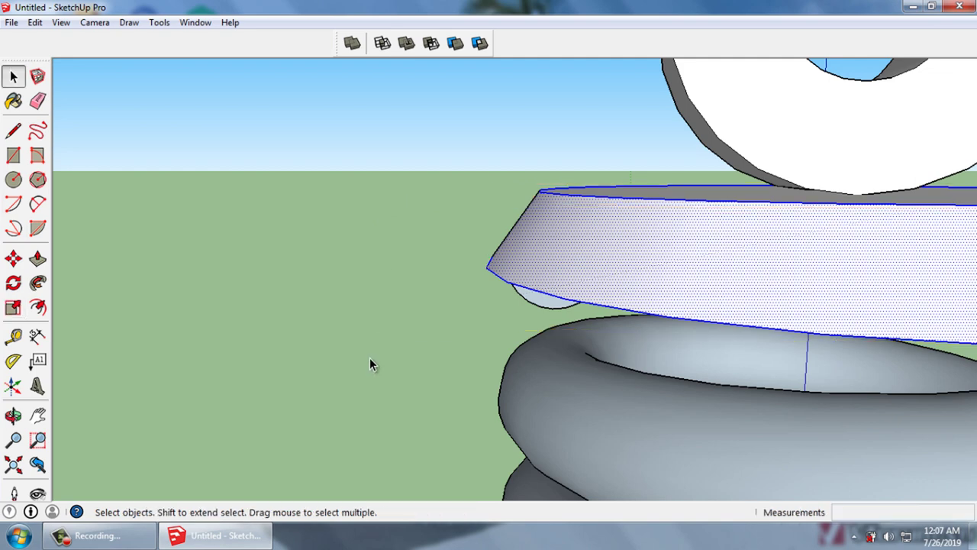
click(371, 360)
Raise the collar's top face about 48mm into a thicker step
scroll(557, 332, down, 3)
mouse_move(557, 332)
middle_down()
mouse_move(590, 248)
mouse_move(600, 305)
mouse_move(588, 297)
middle_up()
scroll(585, 301, up, 1)
scroll(584, 280, down, 2)
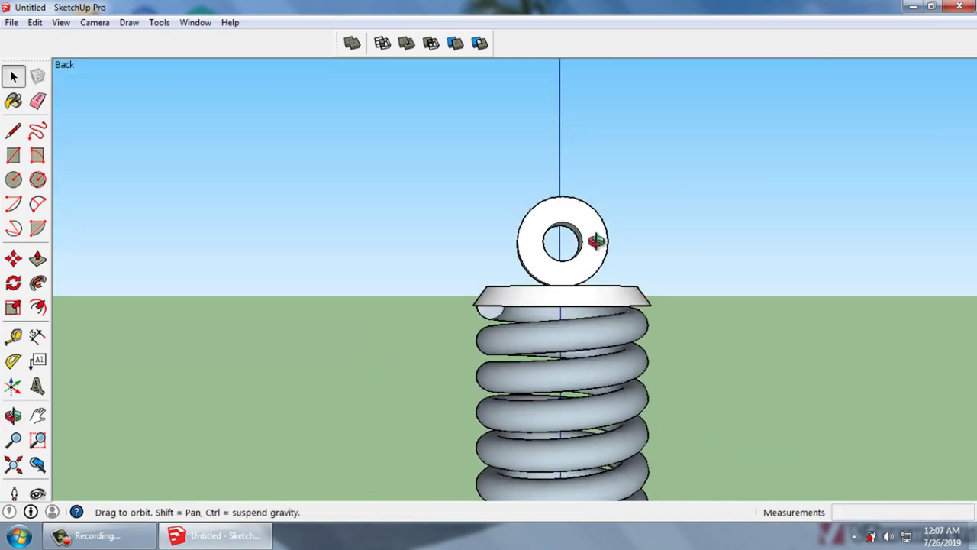
scroll(586, 298, up, 2)
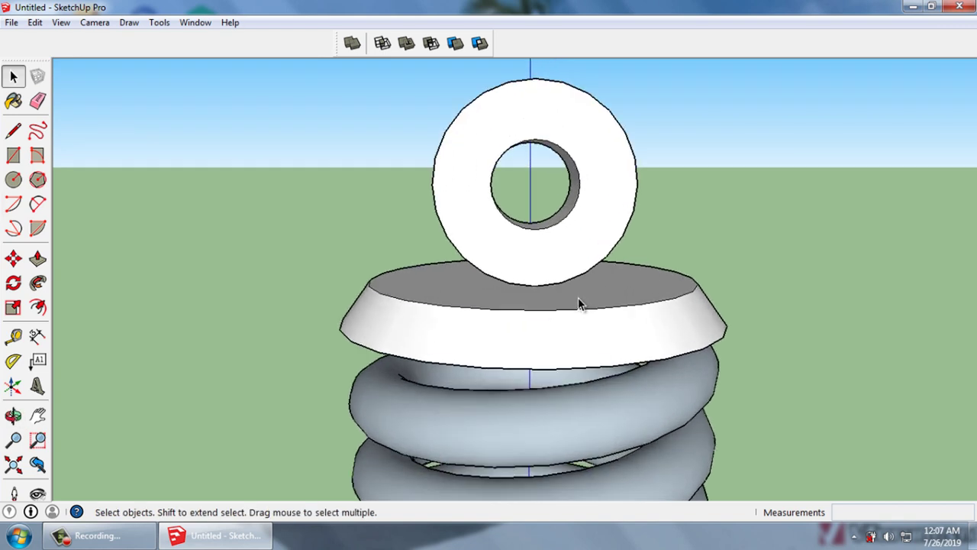
click(580, 306)
middle_drag(578, 343, 575, 324)
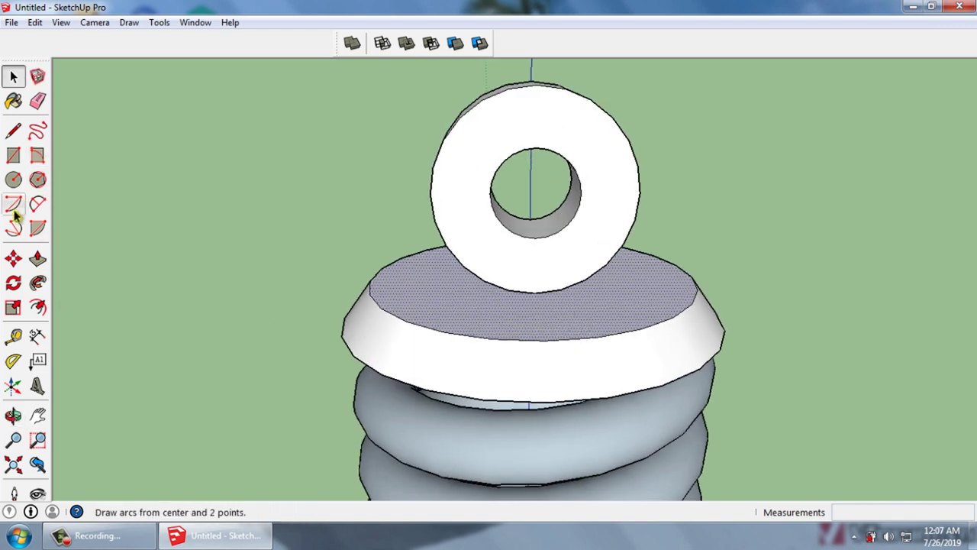
click(521, 300)
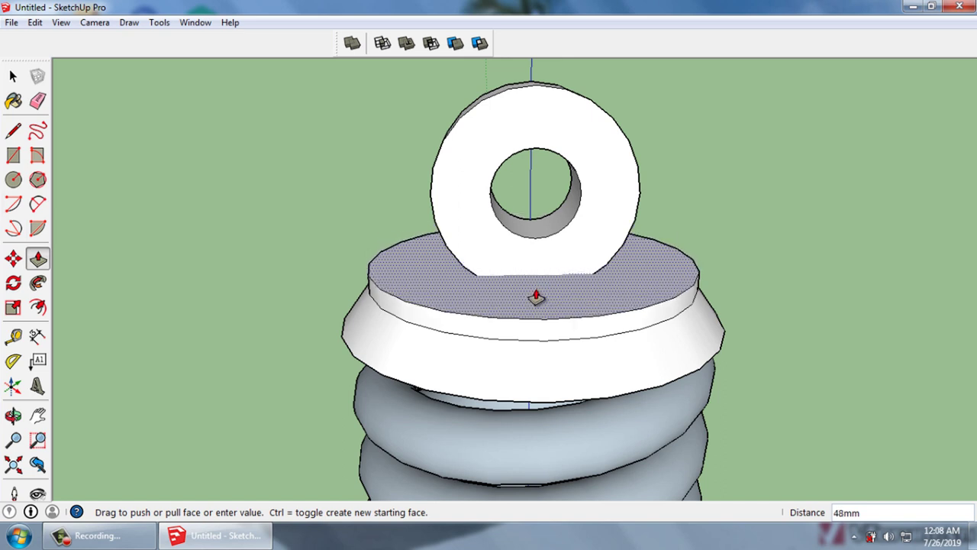
click(536, 296)
Move the top collar and eyelet ring 75mm higher
key(space)
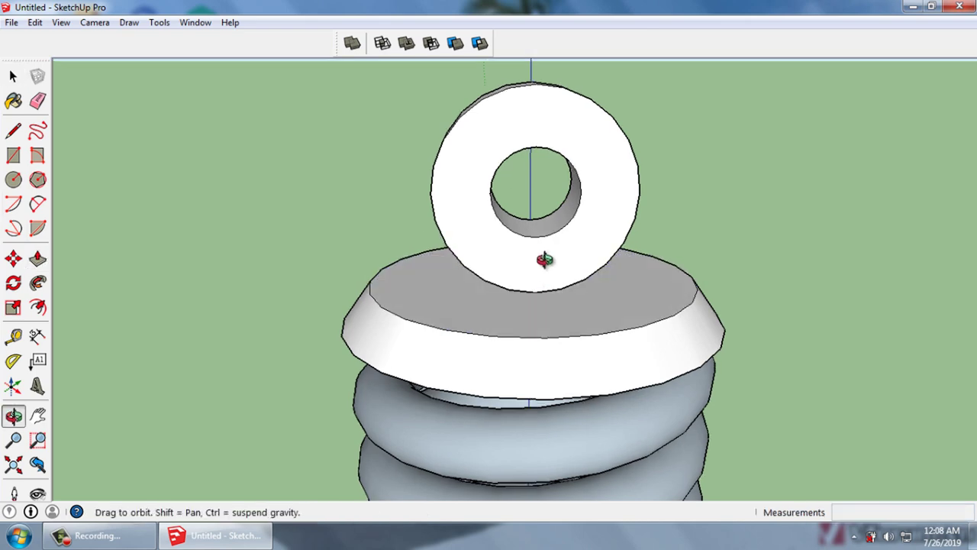
middle_drag(537, 290, 505, 324)
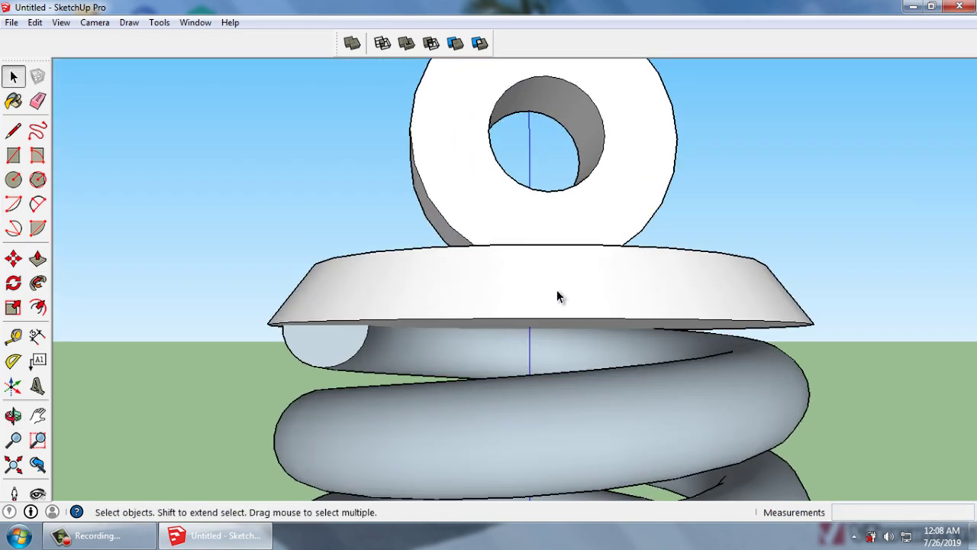
triple_click(558, 295)
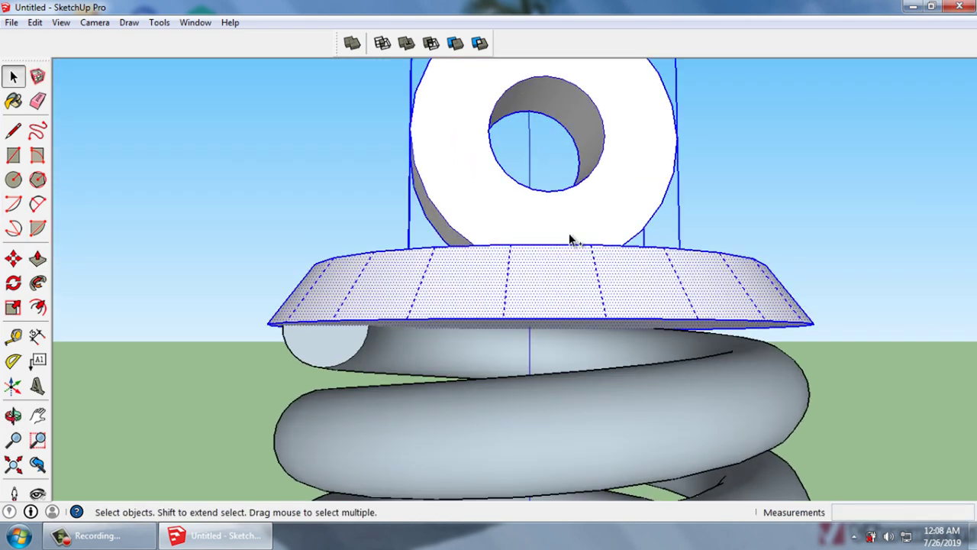
middle_drag(569, 233, 563, 294)
key(m)
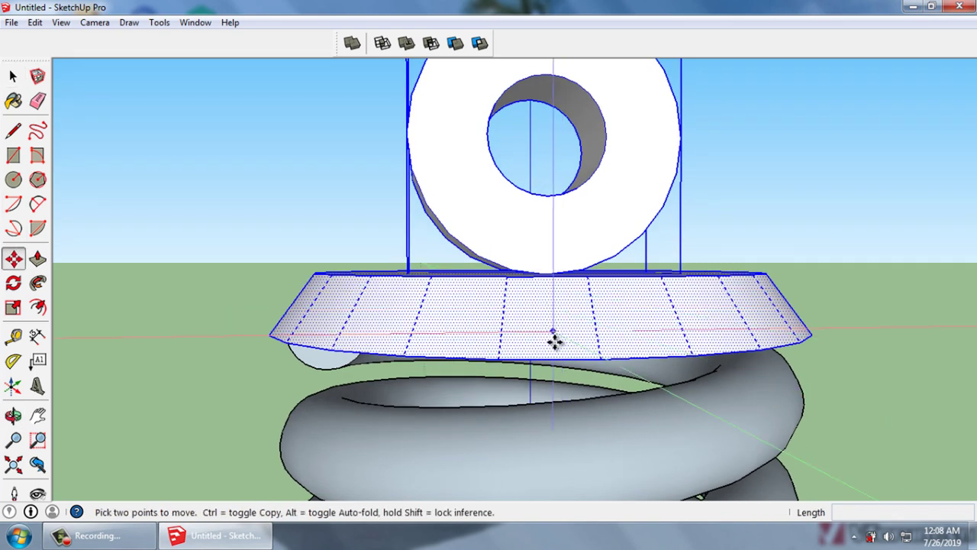
click(598, 355)
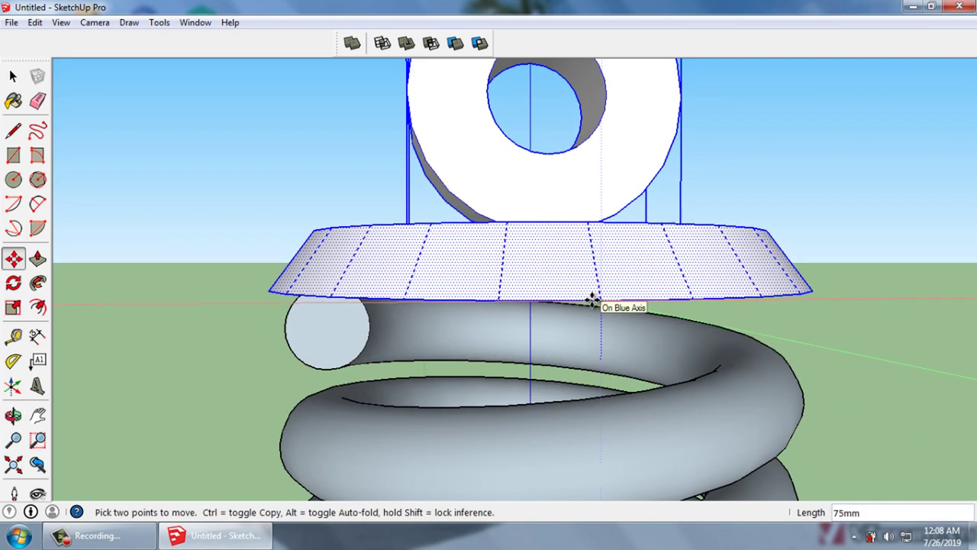
click(593, 302)
key(space)
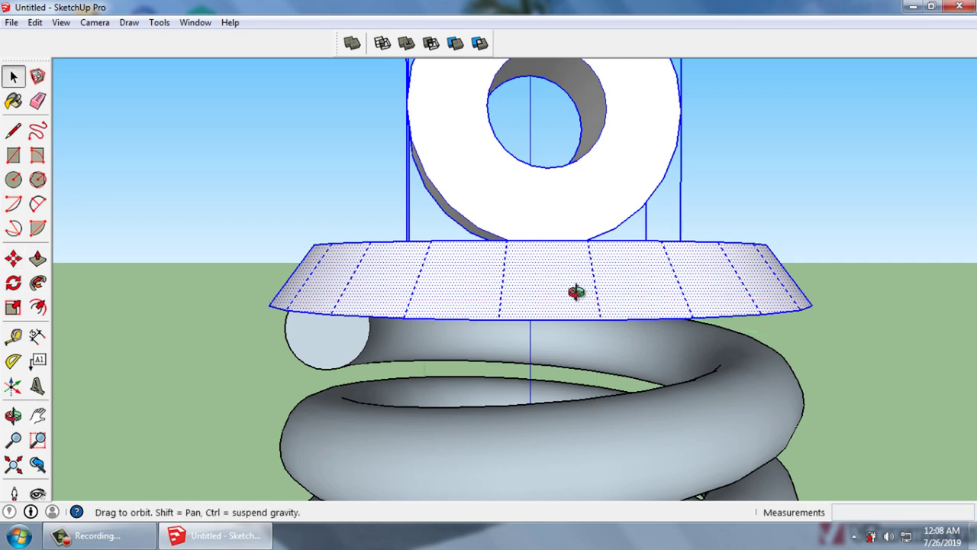
Push the collar's underside down 50mm into a flat rim
middle_drag(578, 290, 551, 297)
click(546, 303)
key(p)
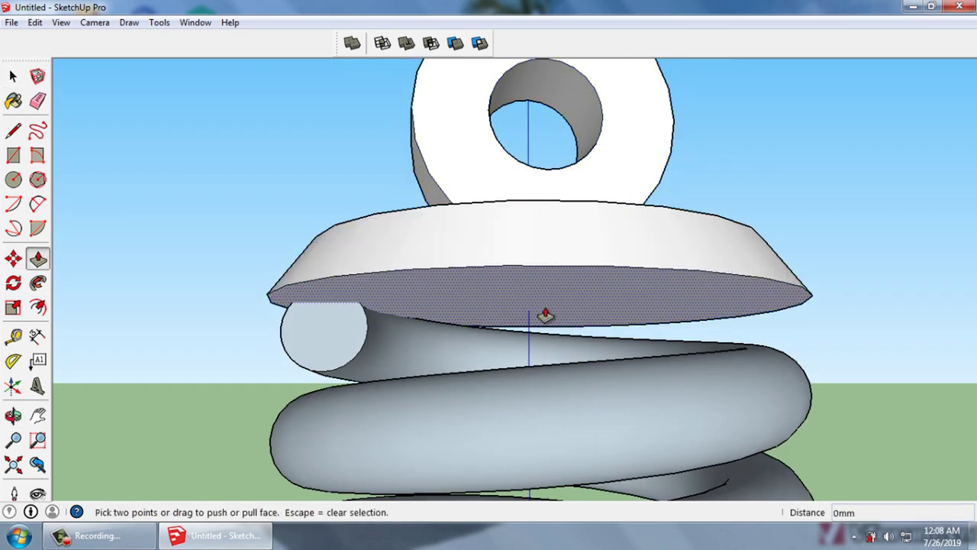
click(546, 309)
text(50)
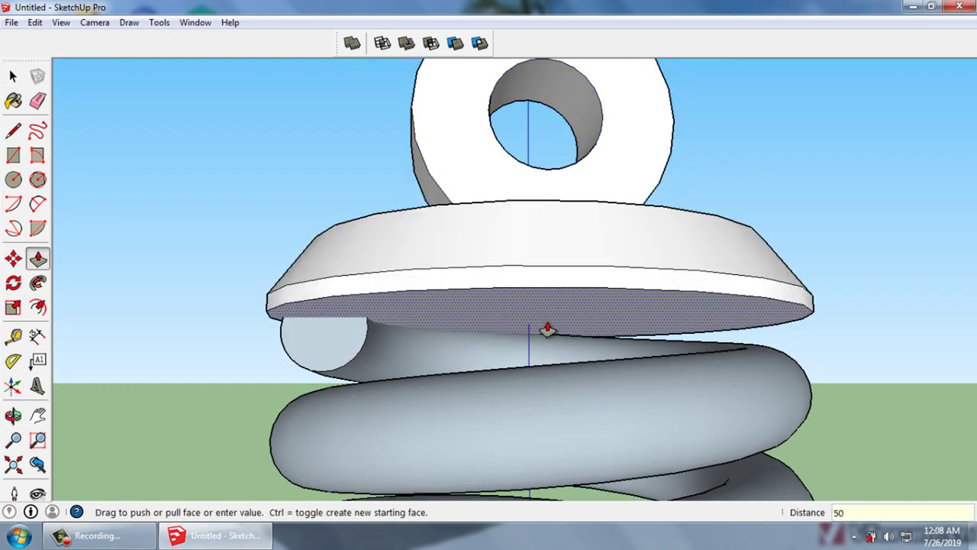
key(Return)
Make the entire top collar a single component
middle_drag(627, 323, 582, 319)
key(space)
triple_click(582, 320)
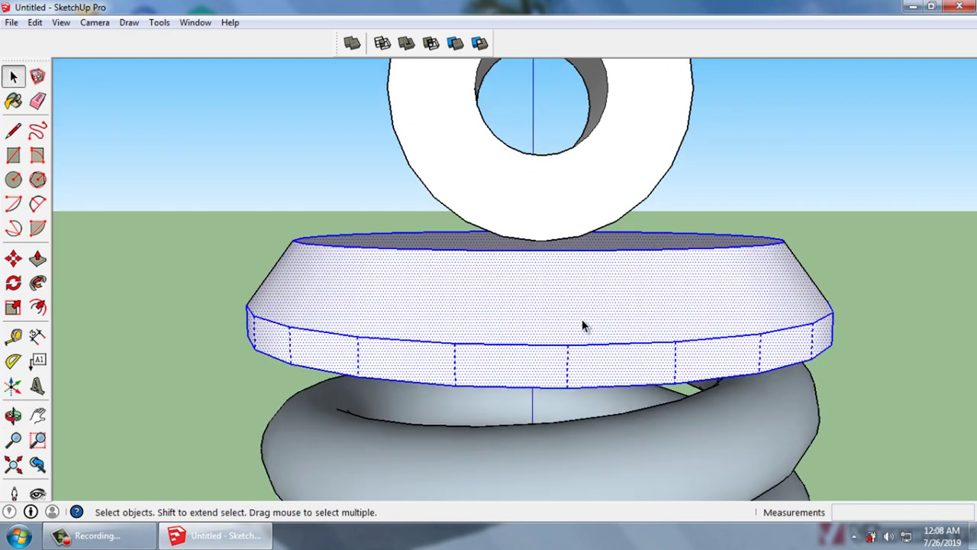
key(g)
key(Return)
scroll(603, 300, down, 3)
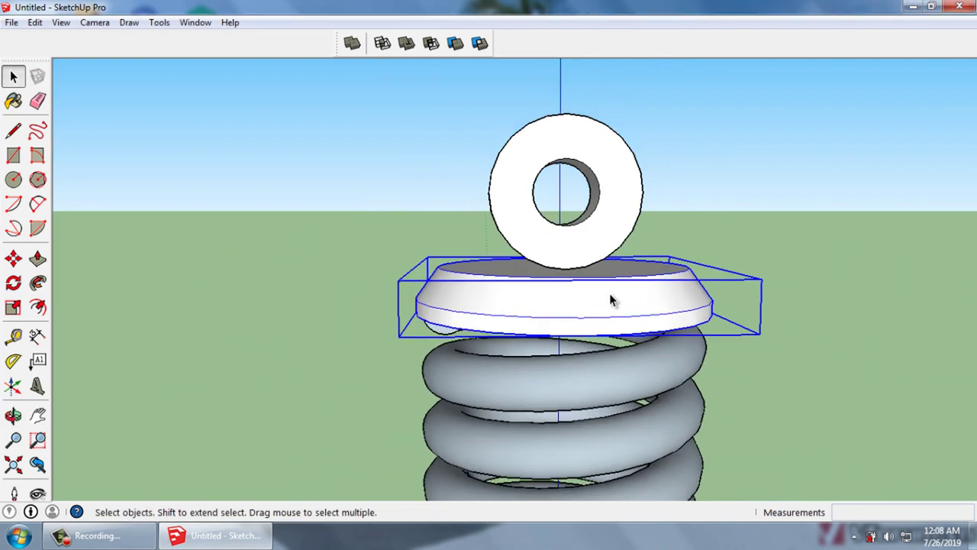
click(695, 233)
scroll(639, 338, down, 3)
middle_drag(639, 338, 620, 258)
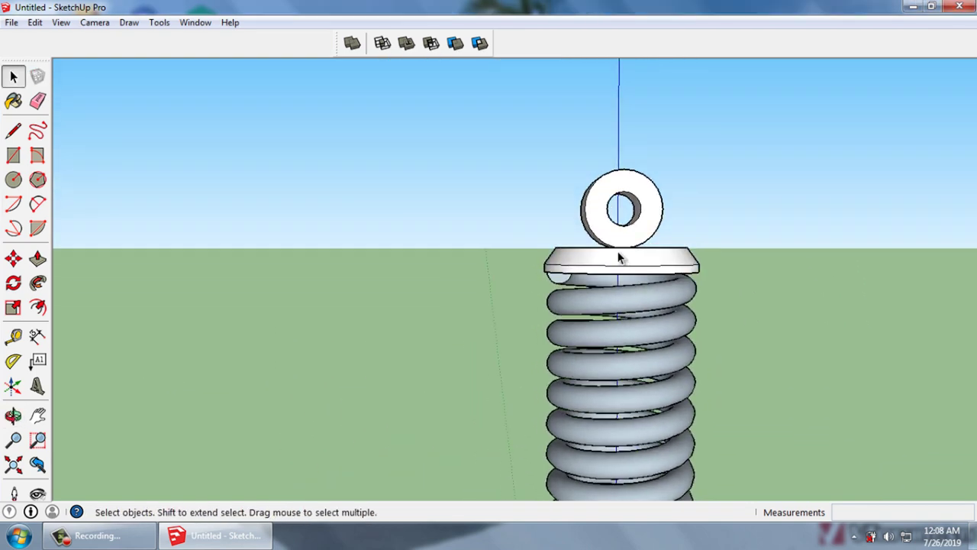
scroll(620, 258, down, 2)
middle_drag(624, 297, 633, 365)
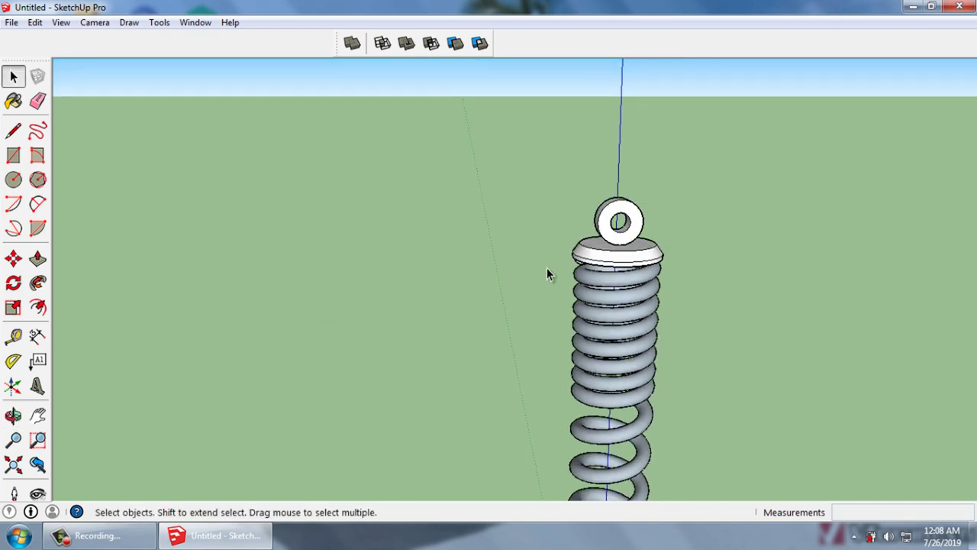
scroll(547, 274, down, 2)
scroll(537, 246, down, 2)
middle_drag(537, 360, 598, 303)
scroll(571, 255, up, 3)
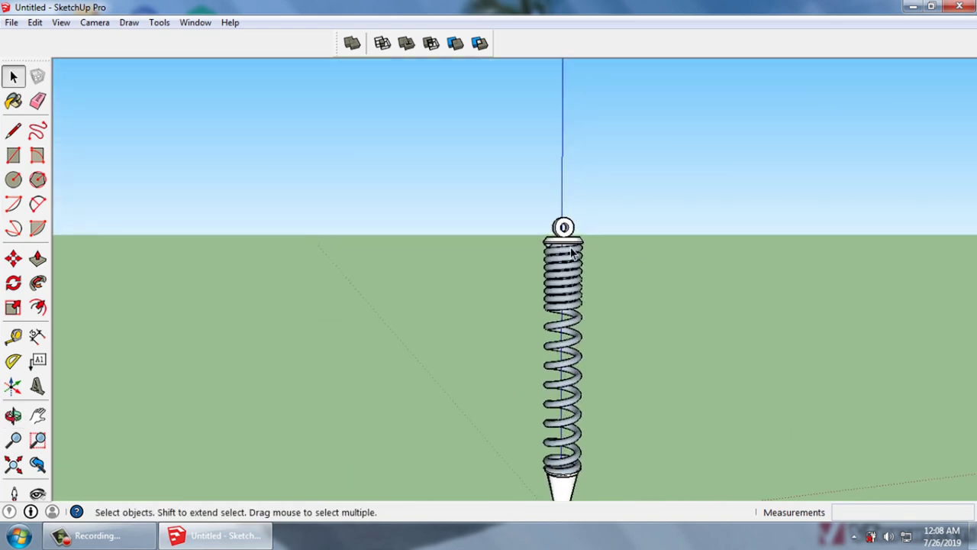
scroll(571, 254, up, 2)
scroll(565, 242, up, 2)
scroll(553, 223, up, 2)
mouse_move(550, 229)
middle_down()
mouse_move(527, 317)
mouse_move(502, 228)
middle_up()
middle_drag(667, 264, 707, 244)
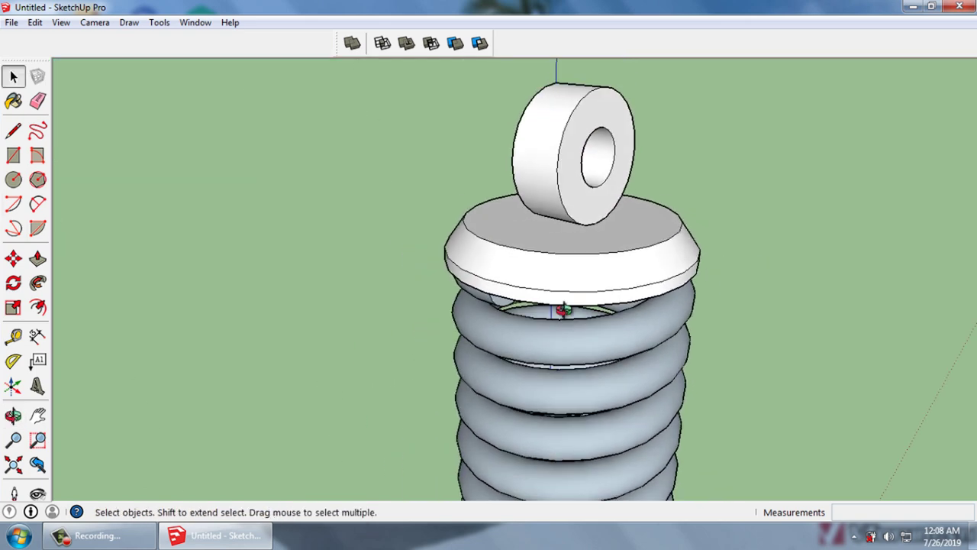
middle_drag(562, 309, 662, 219)
scroll(584, 246, down, 3)
scroll(583, 252, down, 3)
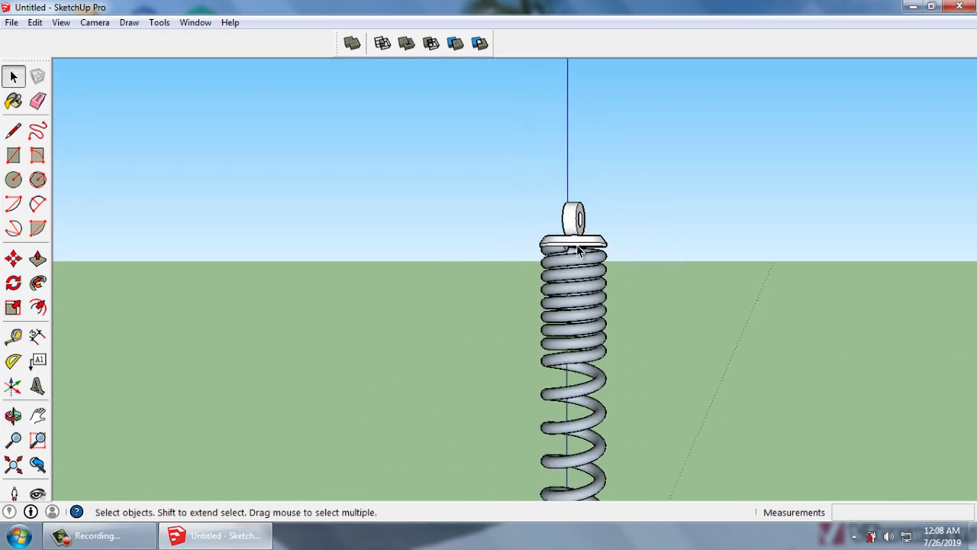
middle_drag(580, 255, 577, 266)
scroll(576, 265, up, 1)
scroll(576, 264, up, 1)
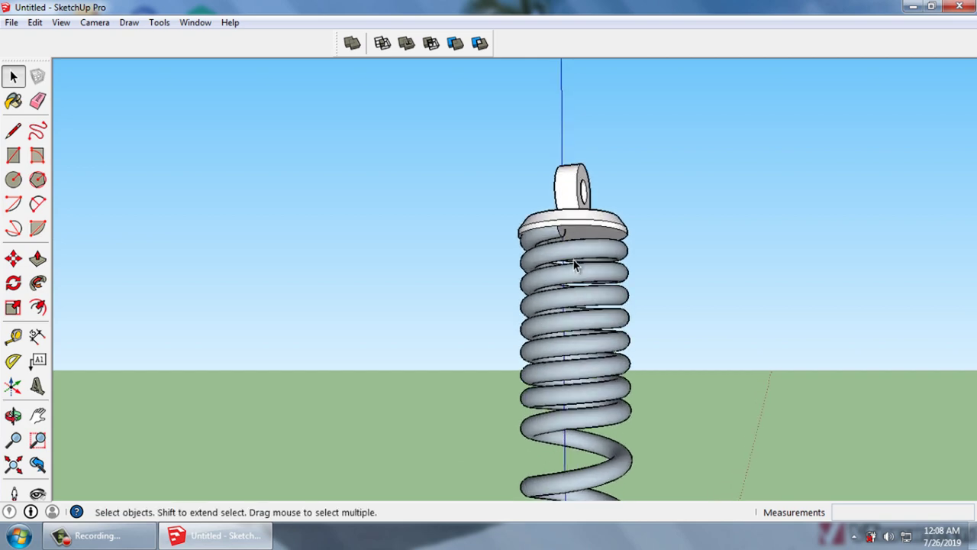
scroll(577, 262, down, 1)
scroll(579, 244, up, 1)
scroll(580, 239, up, 1)
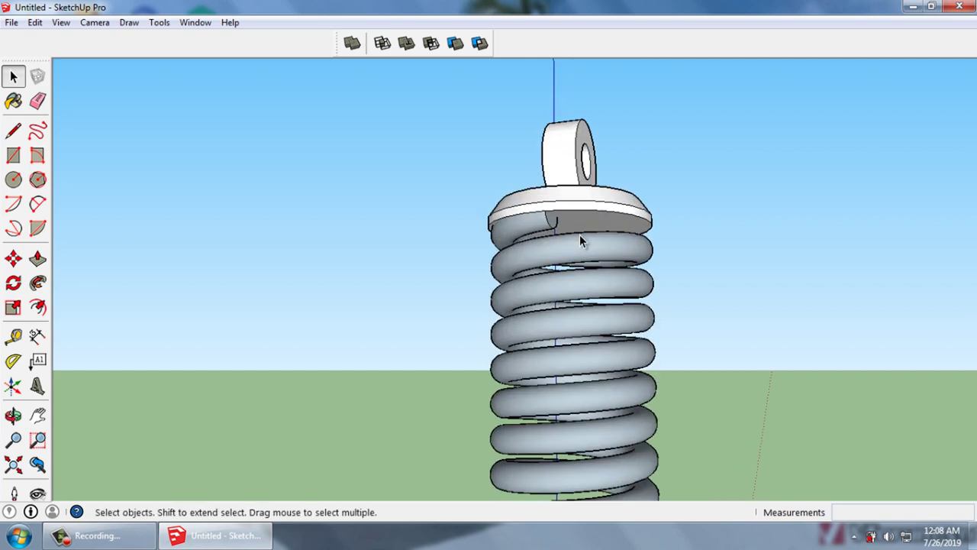
scroll(581, 232, up, 2)
click(588, 213)
scroll(589, 218, up, 2)
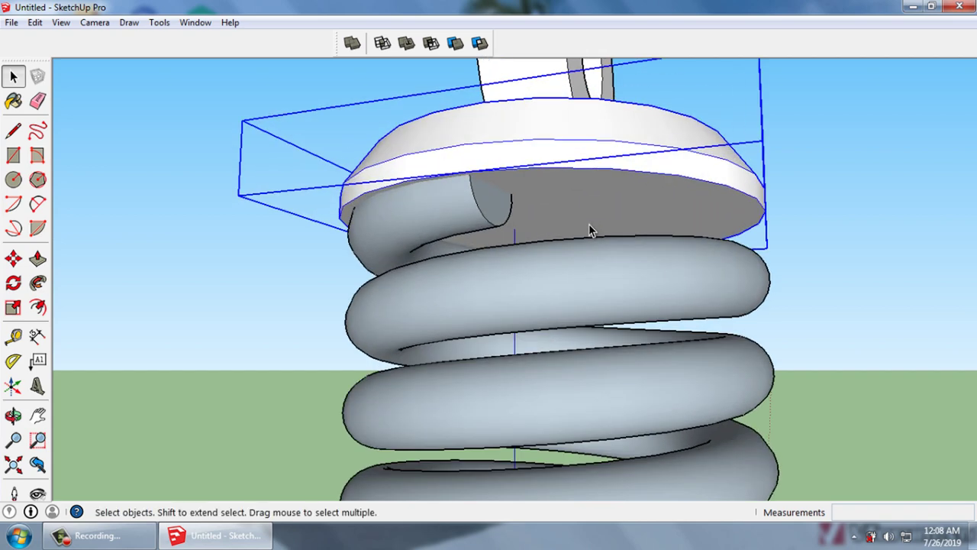
mouse_move(590, 229)
middle_down()
mouse_move(471, 247)
mouse_move(483, 251)
middle_up()
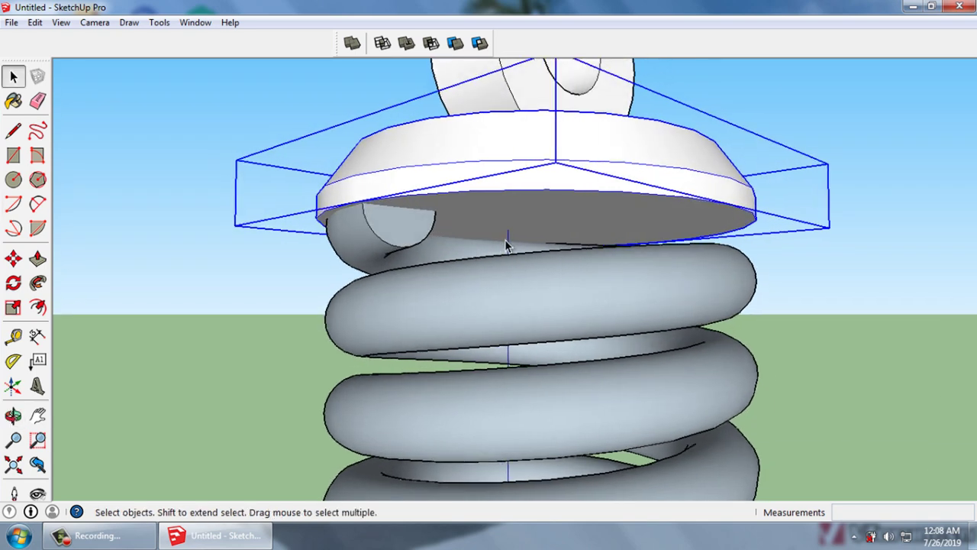
scroll(511, 229, down, 2)
scroll(512, 229, down, 2)
scroll(512, 229, down, 2)
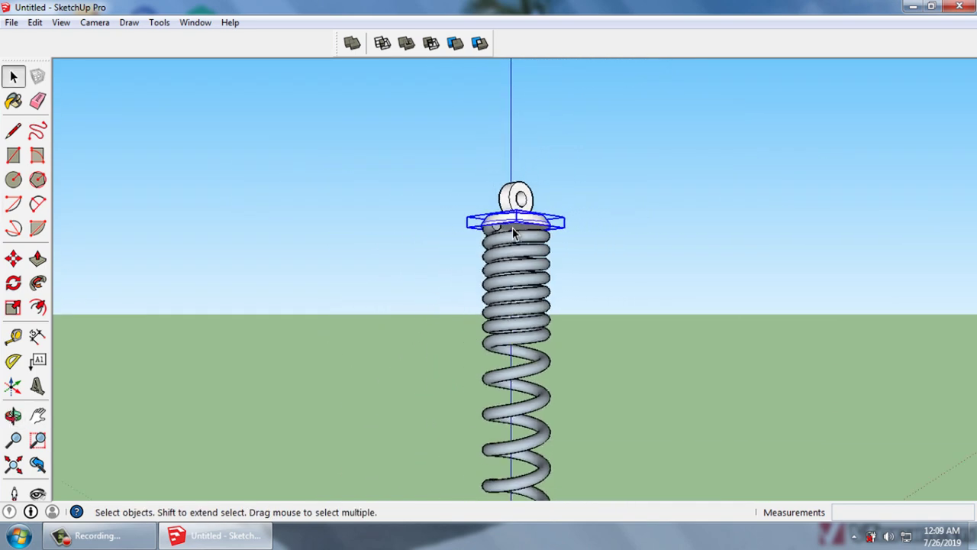
scroll(657, 279, down, 2)
scroll(619, 418, up, 3)
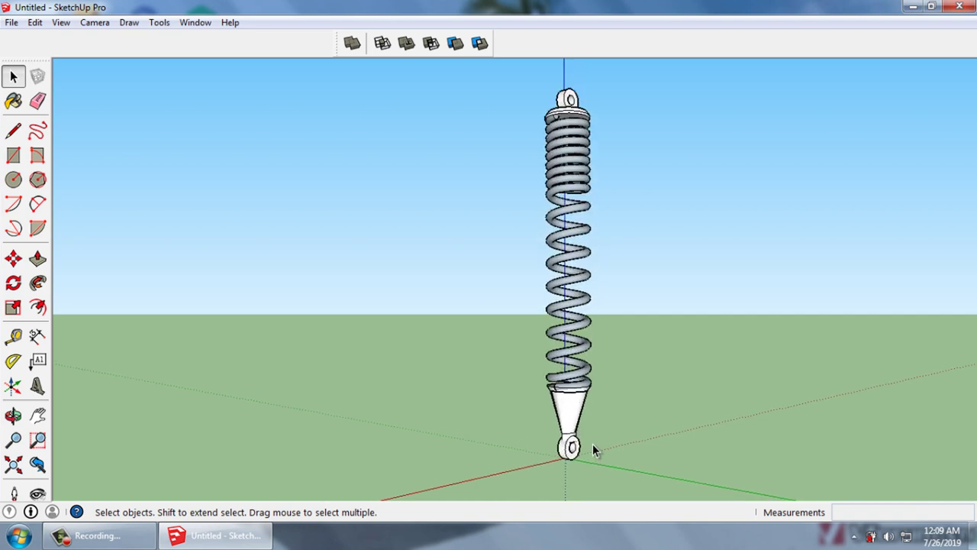
scroll(592, 446, up, 5)
Draw a 150mm-radius circle beneath the lower eyelet
middle_drag(549, 407, 502, 428)
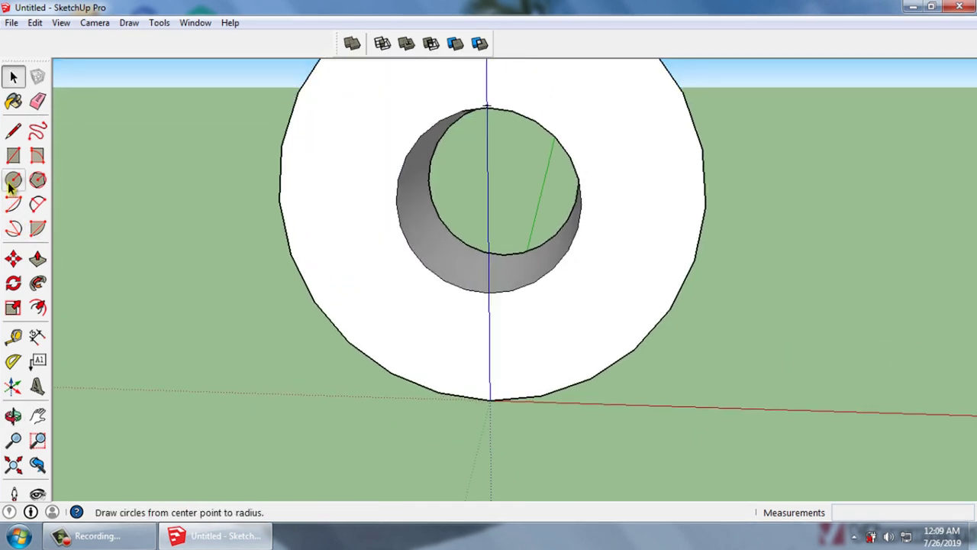
click(13, 180)
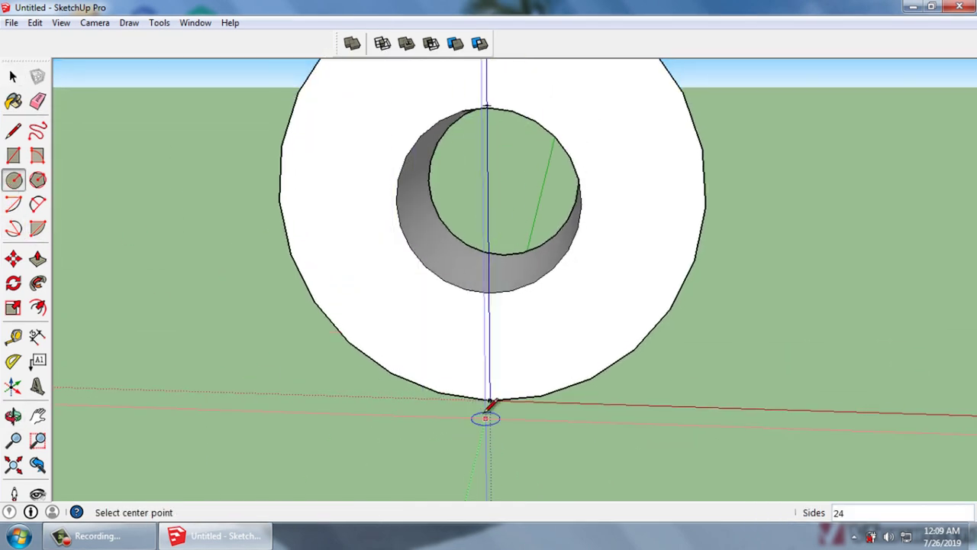
click(588, 403)
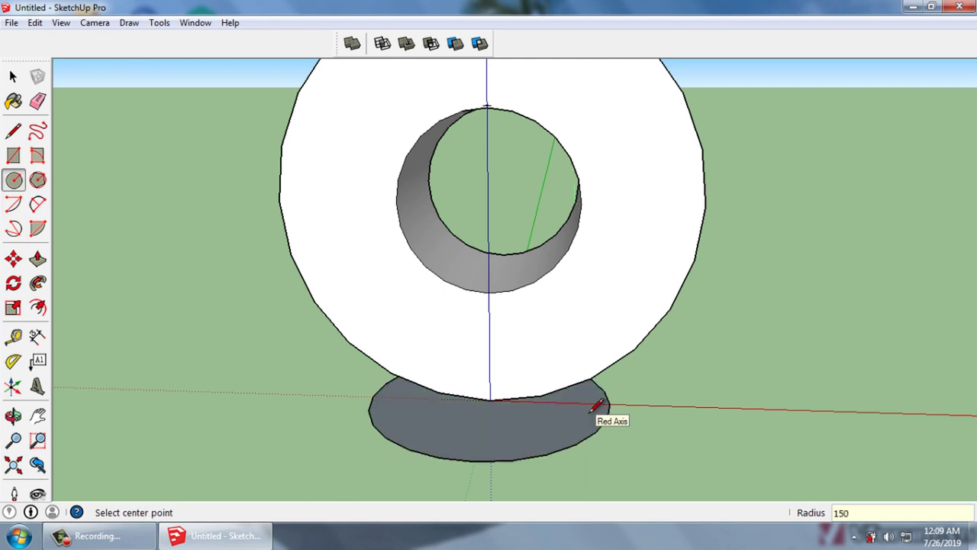
key(space)
Pull the circle downward into a solid cylinder
key(p)
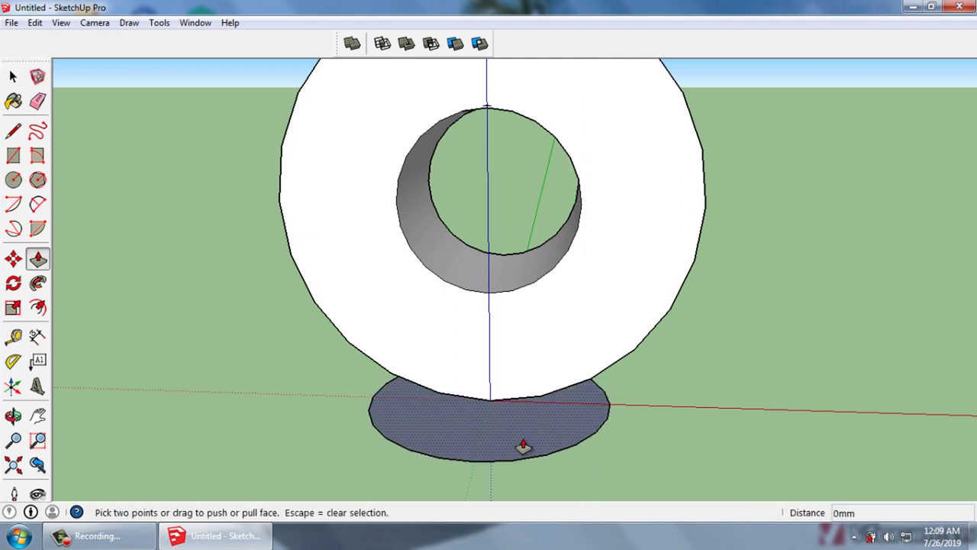
click(523, 446)
scroll(504, 458, down, 2)
scroll(523, 395, down, 3)
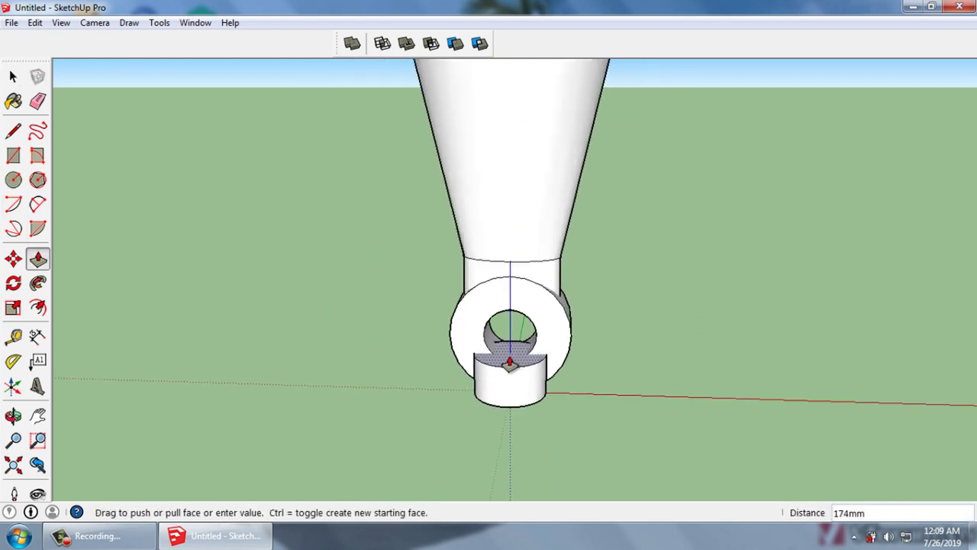
scroll(507, 435, down, 1)
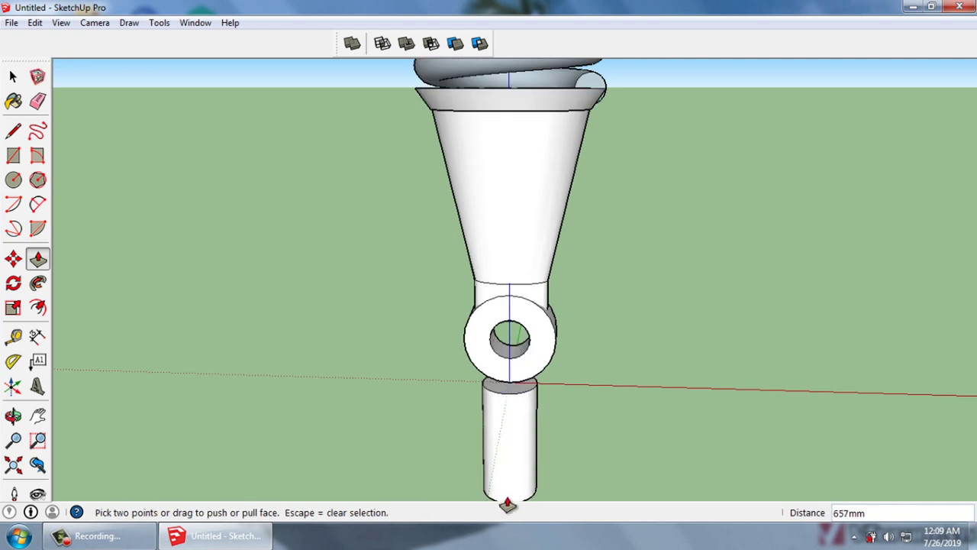
click(510, 466)
scroll(509, 459, down, 1)
key(space)
scroll(507, 441, up, 2)
Select the whole new inner-rod cylinder and make it a group
scroll(507, 441, up, 3)
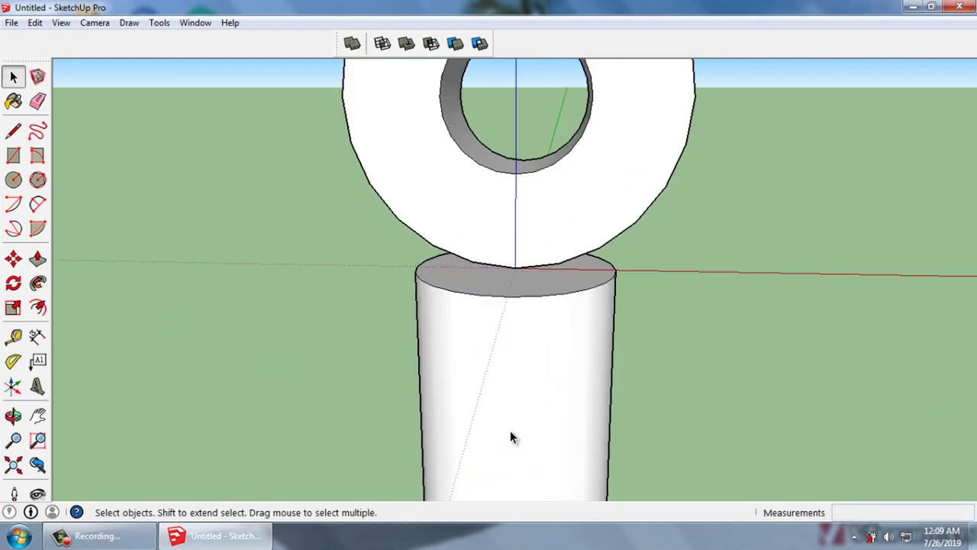
triple_click(524, 368)
key(g)
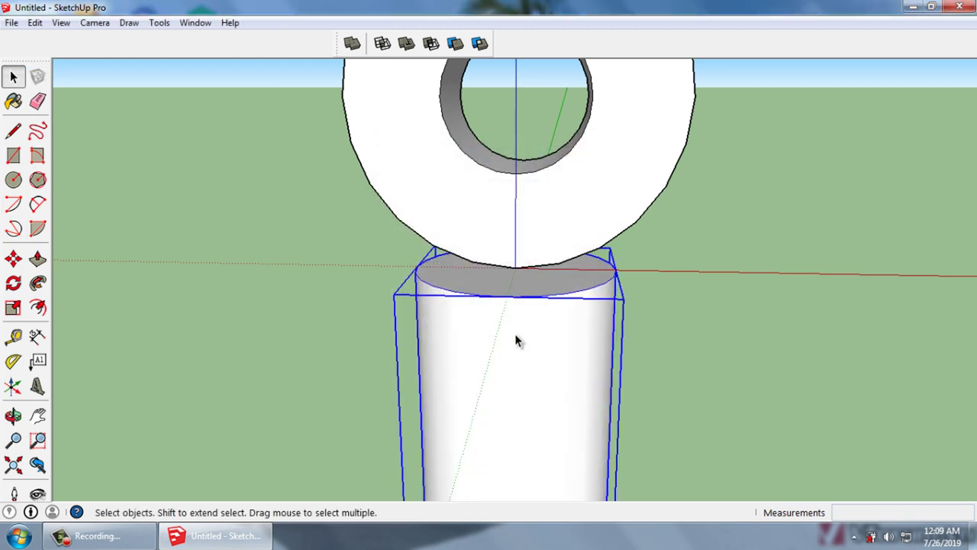
Pick the cylinder by its top centre and carry it down the spring toward the collar
key(m)
mouse_move(545, 270)
middle_down()
mouse_move(529, 369)
mouse_move(516, 280)
middle_up()
click(513, 276)
scroll(493, 428, down, 3)
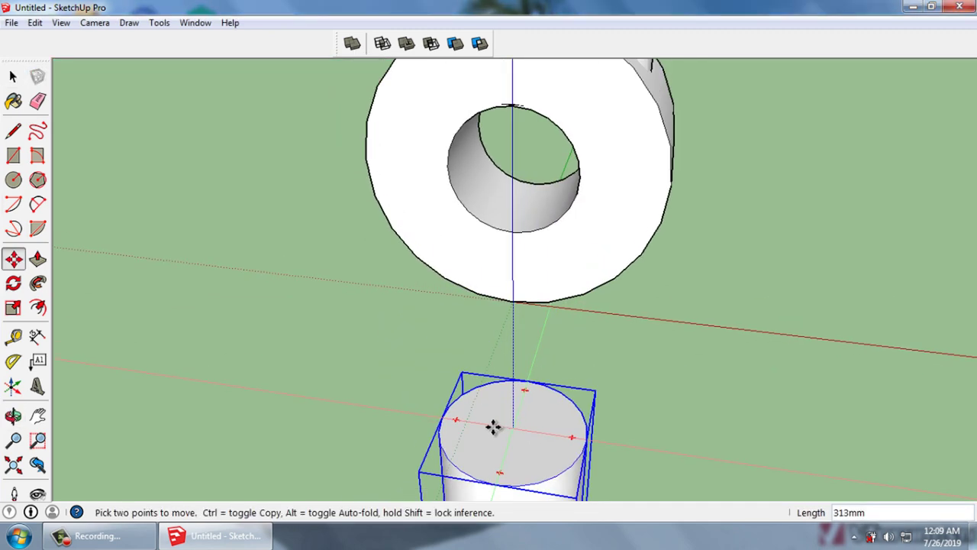
scroll(476, 421, down, 3)
scroll(484, 430, down, 3)
scroll(481, 416, down, 2)
scroll(481, 420, down, 2)
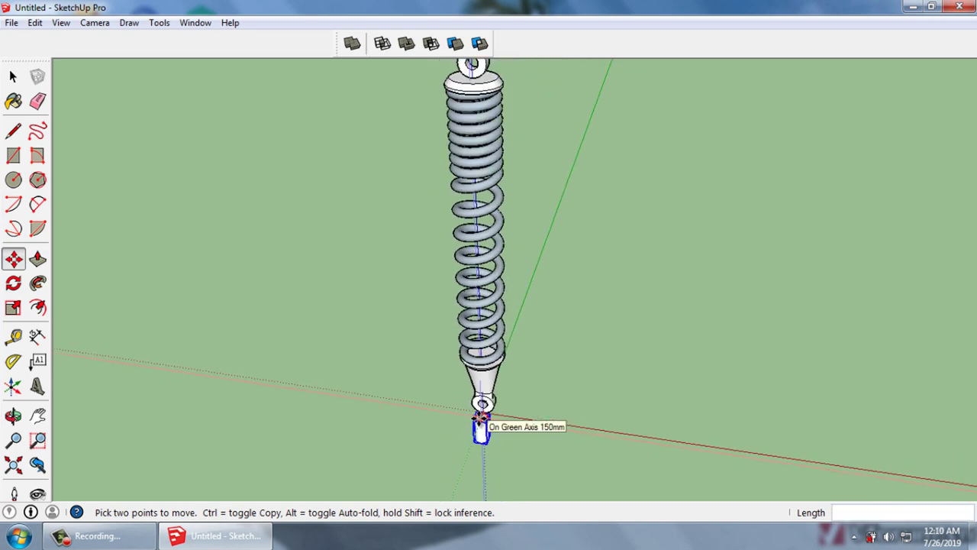
scroll(480, 405, down, 2)
scroll(465, 203, up, 4)
scroll(458, 216, up, 3)
scroll(458, 216, up, 3)
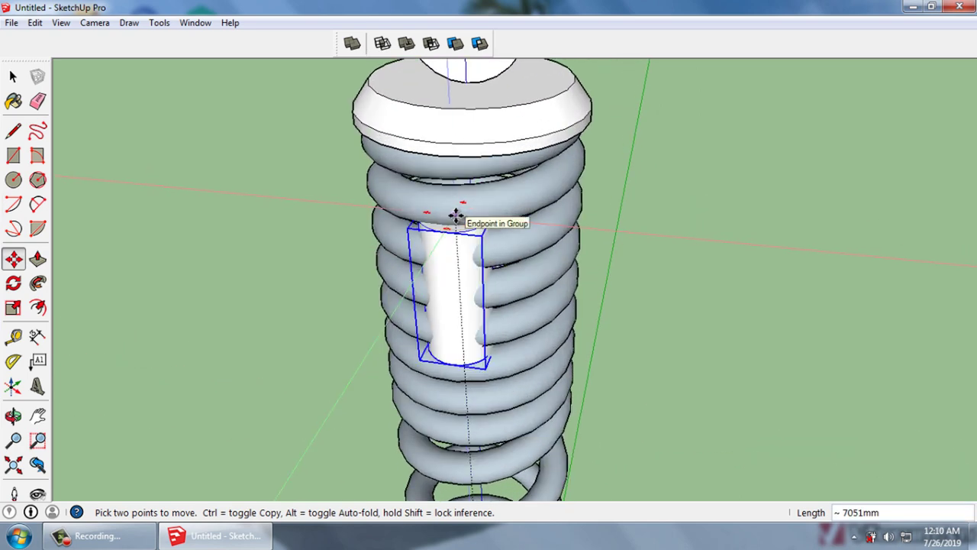
scroll(454, 207, up, 2)
scroll(463, 221, down, 1)
mouse_move(463, 221)
middle_down()
mouse_move(493, 158)
mouse_move(458, 257)
middle_up()
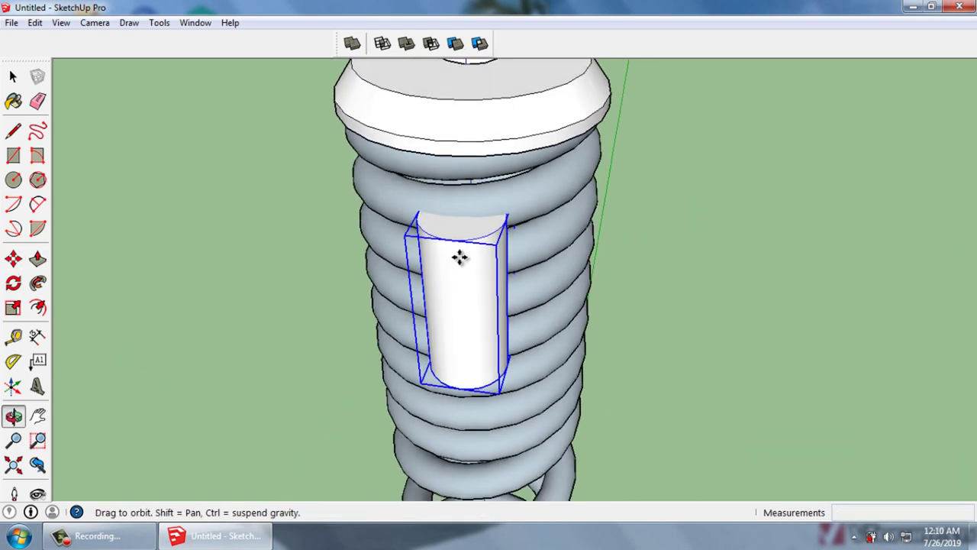
scroll(453, 221, down, 2)
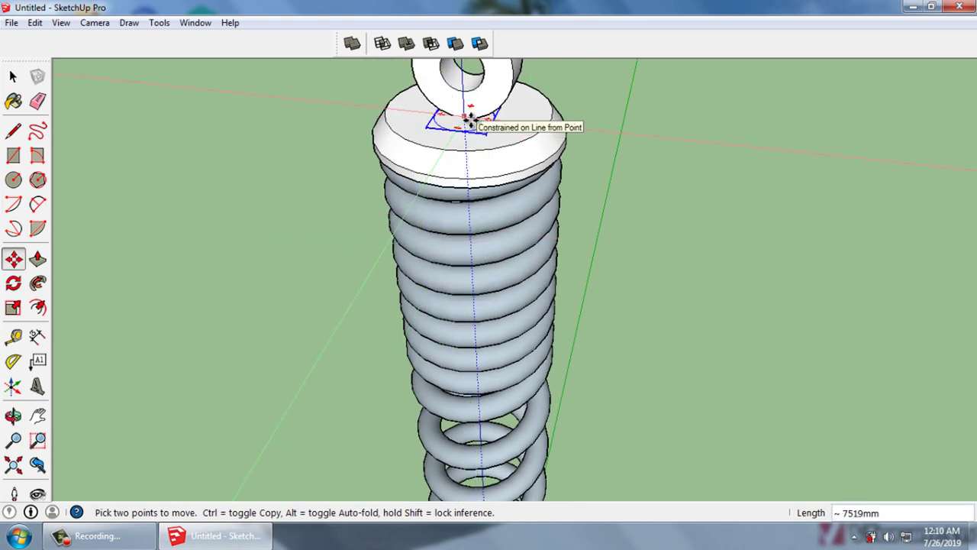
mouse_move(471, 120)
middle_down()
mouse_move(443, 136)
mouse_move(593, 157)
mouse_move(356, 130)
mouse_move(600, 146)
mouse_move(546, 106)
middle_up()
scroll(603, 125, up, 2)
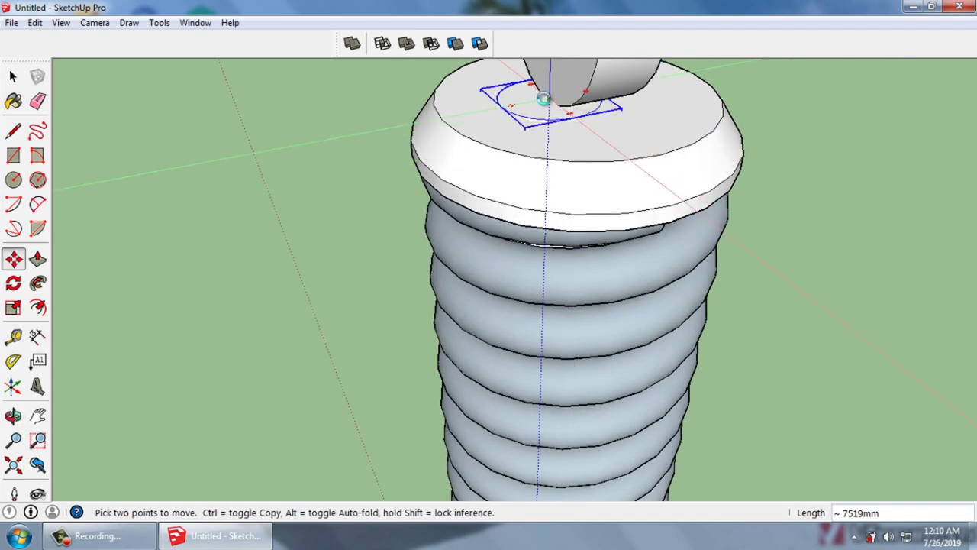
scroll(553, 198, up, 2)
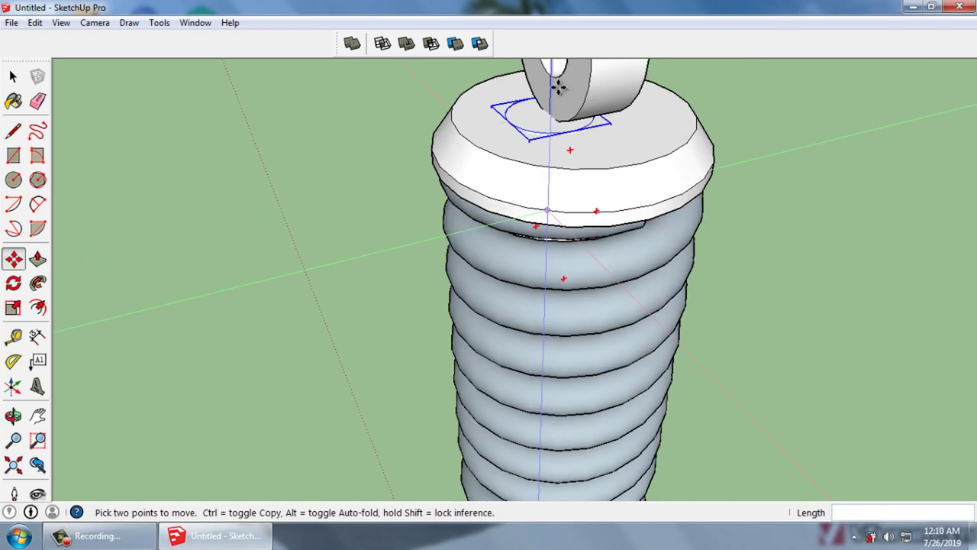
scroll(558, 92, up, 2)
scroll(547, 123, up, 2)
scroll(541, 146, up, 3)
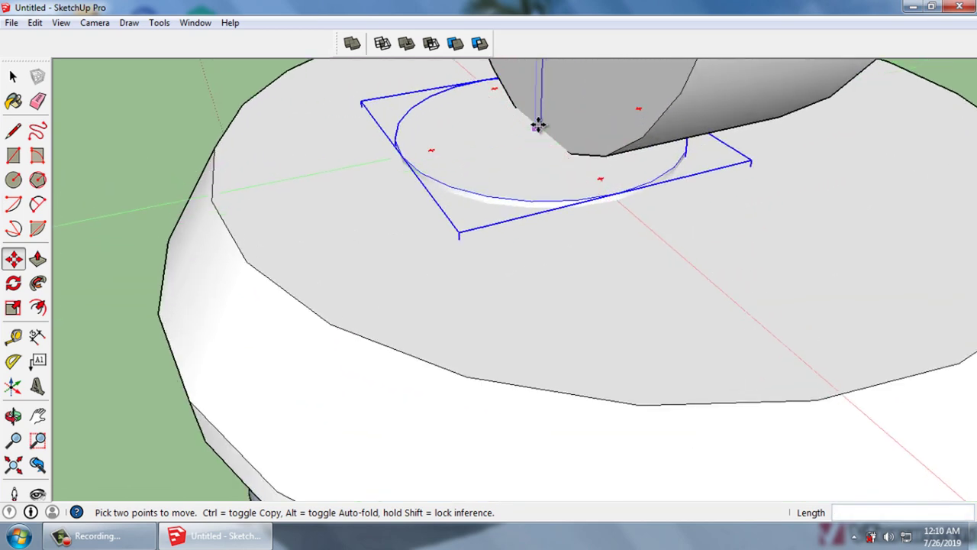
scroll(540, 129, down, 1)
Move the cylinder along the green axis to sit beneath the eyelet
scroll(545, 130, down, 2)
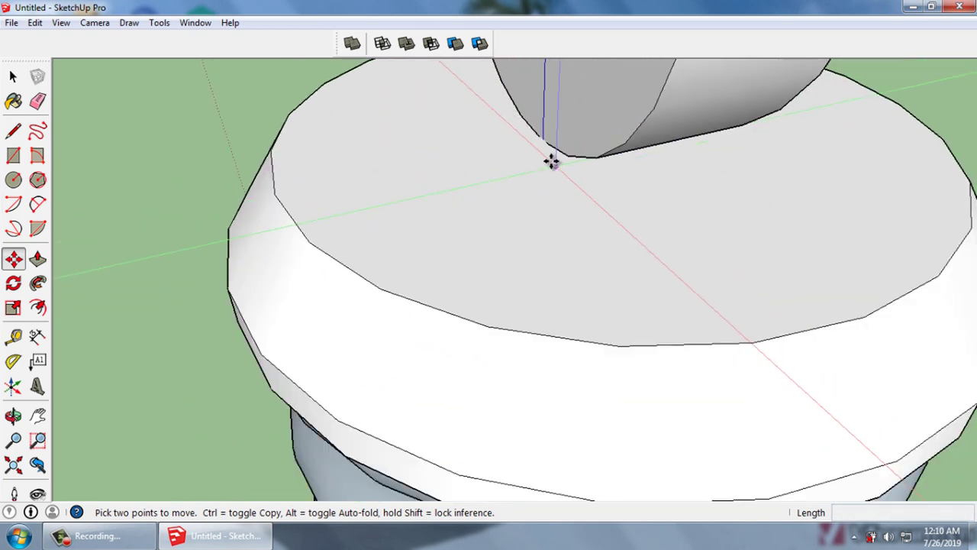
scroll(553, 160, down, 2)
scroll(557, 166, down, 2)
scroll(543, 157, down, 3)
scroll(546, 153, down, 2)
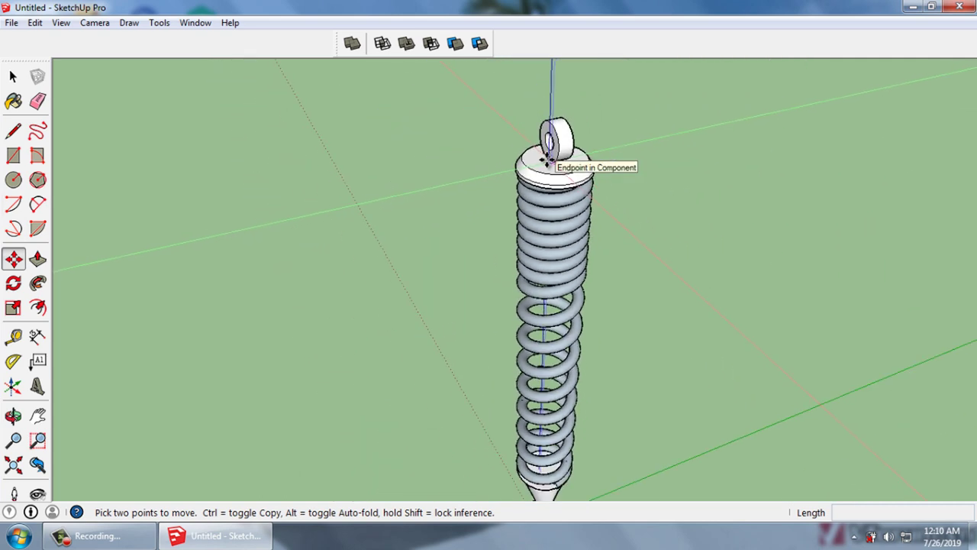
scroll(547, 504, up, 2)
scroll(539, 459, up, 1)
scroll(547, 451, up, 2)
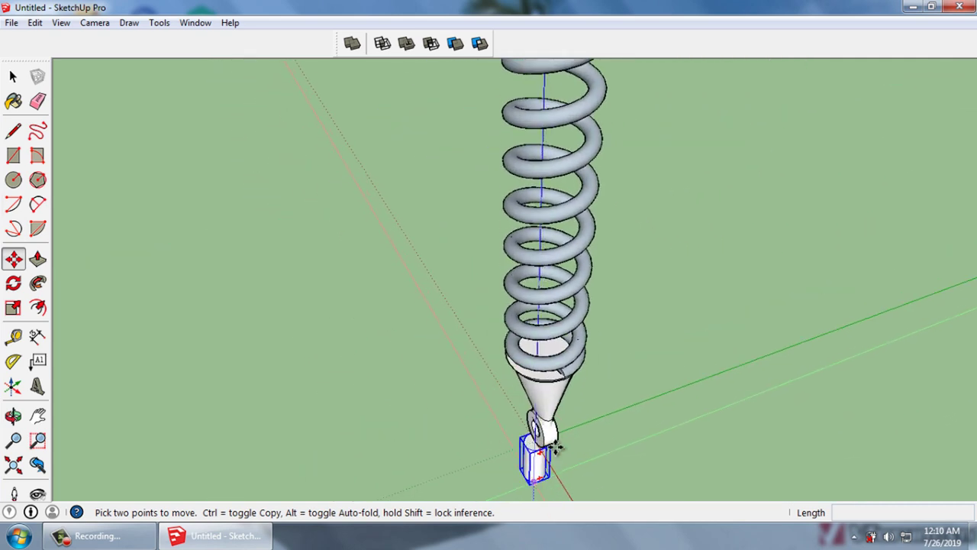
scroll(550, 450, up, 2)
scroll(556, 449, up, 2)
scroll(550, 448, up, 2)
scroll(545, 448, up, 2)
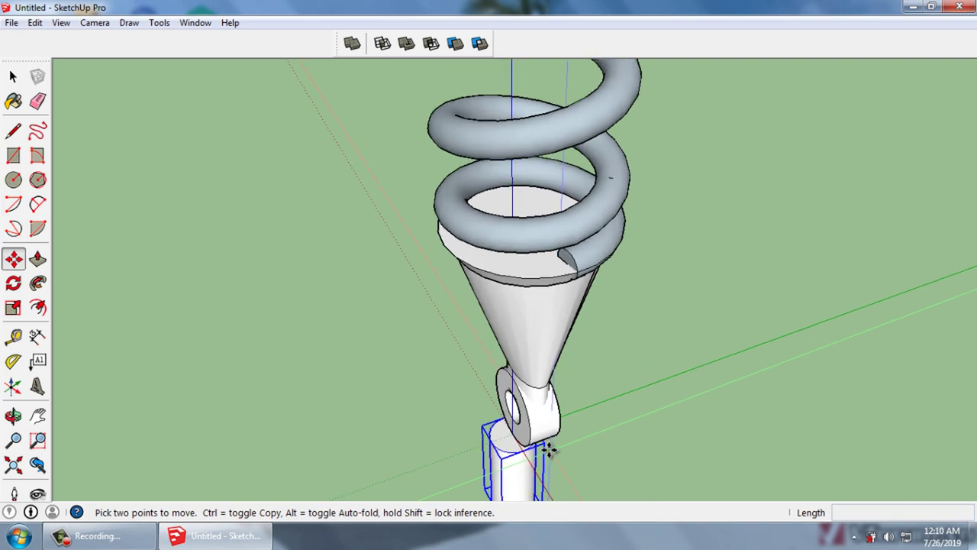
mouse_move(545, 448)
middle_down()
mouse_move(414, 447)
mouse_move(340, 504)
mouse_move(488, 450)
mouse_move(631, 377)
mouse_move(709, 291)
mouse_move(469, 524)
mouse_move(485, 430)
mouse_move(563, 375)
mouse_move(500, 526)
middle_up()
scroll(527, 447, up, 3)
mouse_move(527, 446)
middle_down()
mouse_move(436, 366)
mouse_move(469, 405)
mouse_move(539, 451)
middle_up()
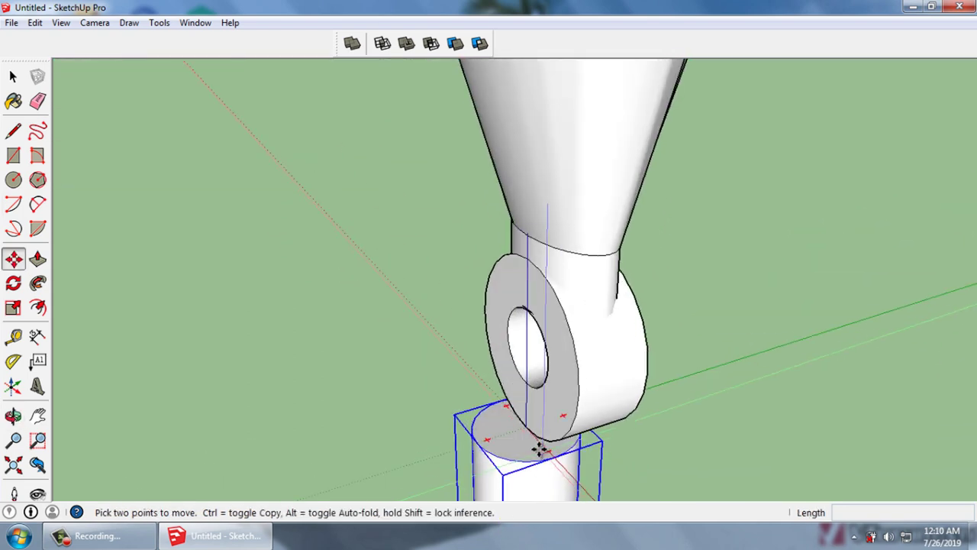
click(475, 443)
text(150)
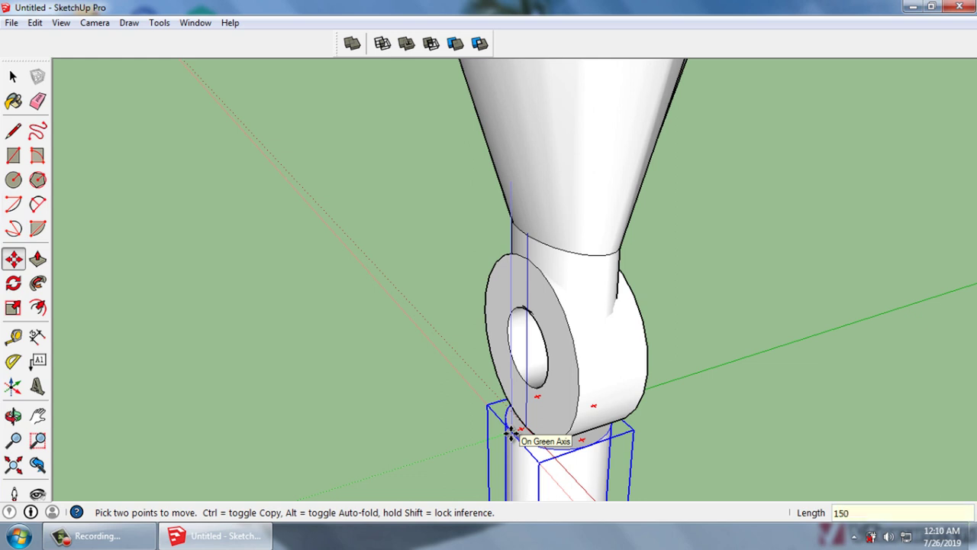
key(Return)
Shift the cylinder sideways again by a typed distance until it is centred under the eyelet
mouse_move(563, 446)
middle_down()
mouse_move(389, 389)
mouse_move(539, 448)
mouse_move(632, 444)
middle_up()
click(650, 435)
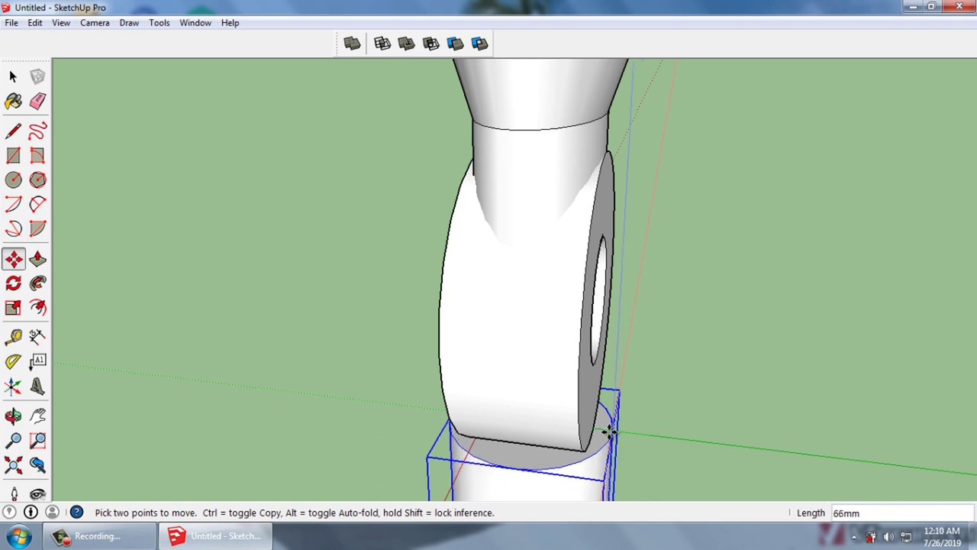
middle_drag(607, 435, 655, 430)
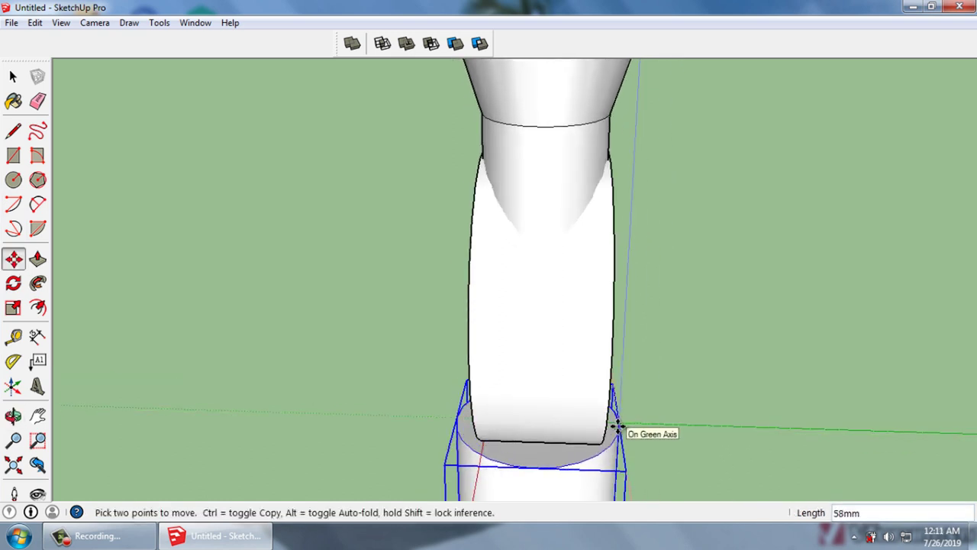
key(Return)
Finish the move and inspect the eyelet's hole from above
key(space)
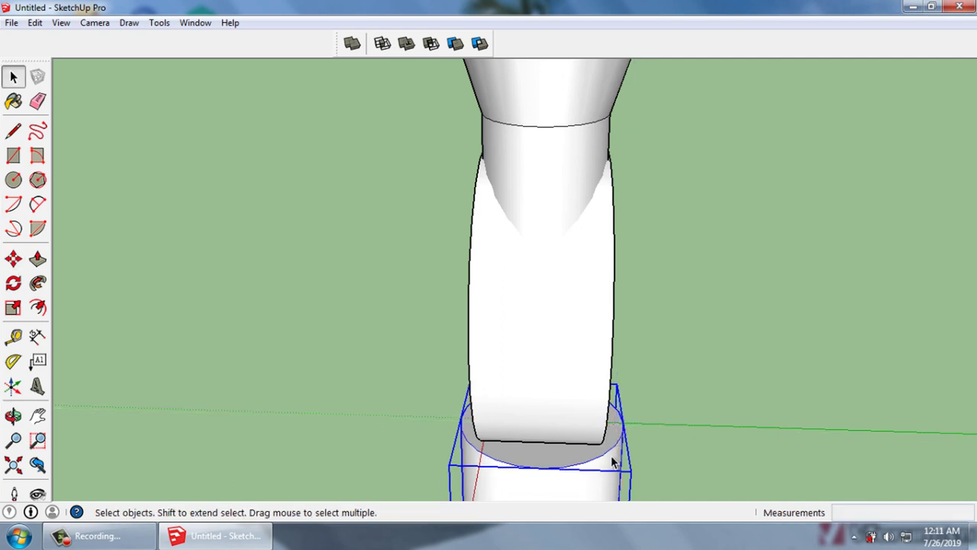
mouse_move(617, 461)
middle_down()
mouse_move(683, 493)
mouse_move(495, 513)
mouse_move(749, 456)
mouse_move(610, 347)
middle_up()
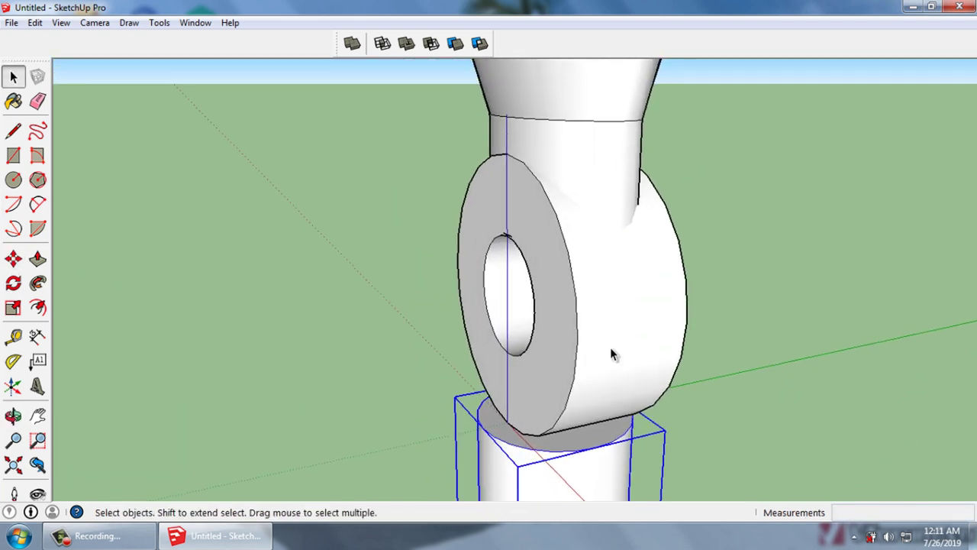
scroll(500, 437, up, 3)
scroll(504, 421, up, 3)
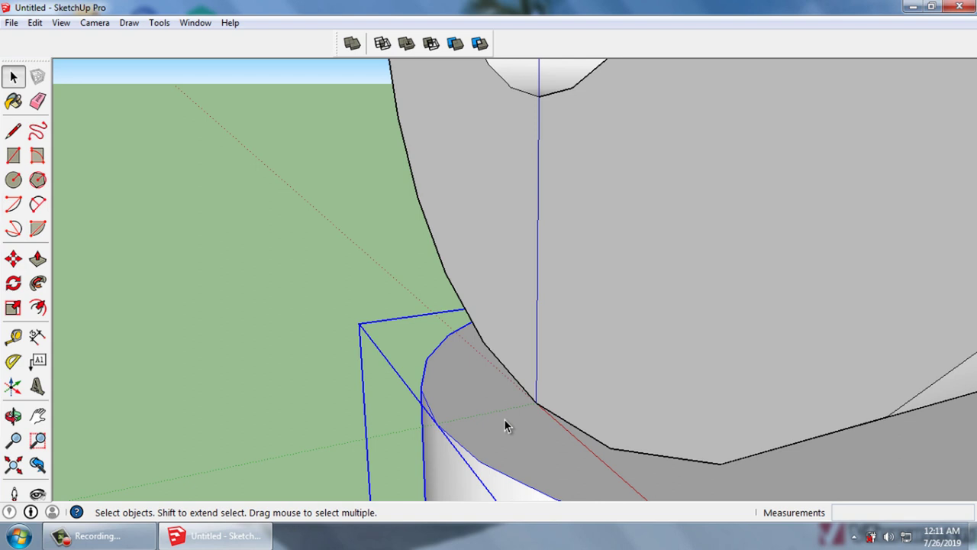
scroll(504, 421, down, 3)
scroll(504, 423, down, 2)
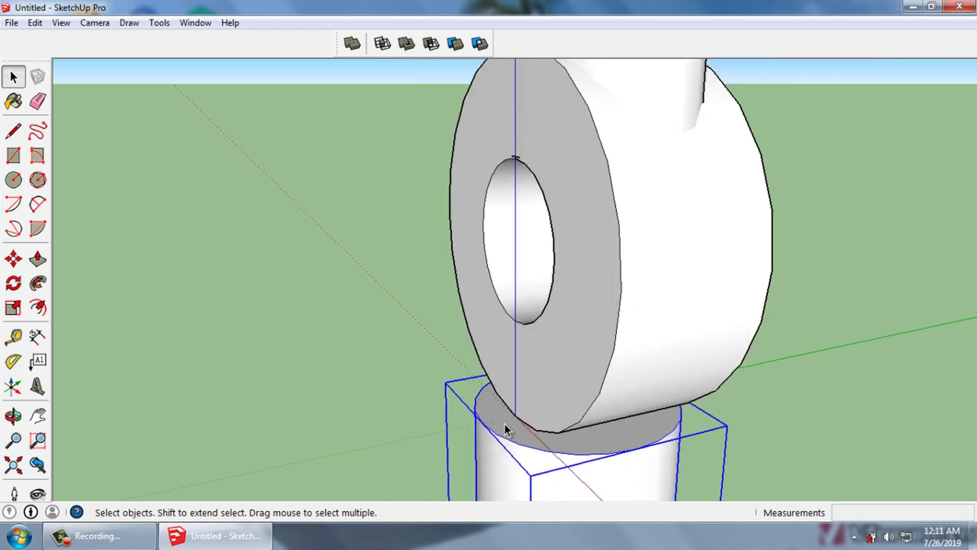
Start a Ctrl copy of the cylinder from its endpoint and carry it up toward the top collar
key(m)
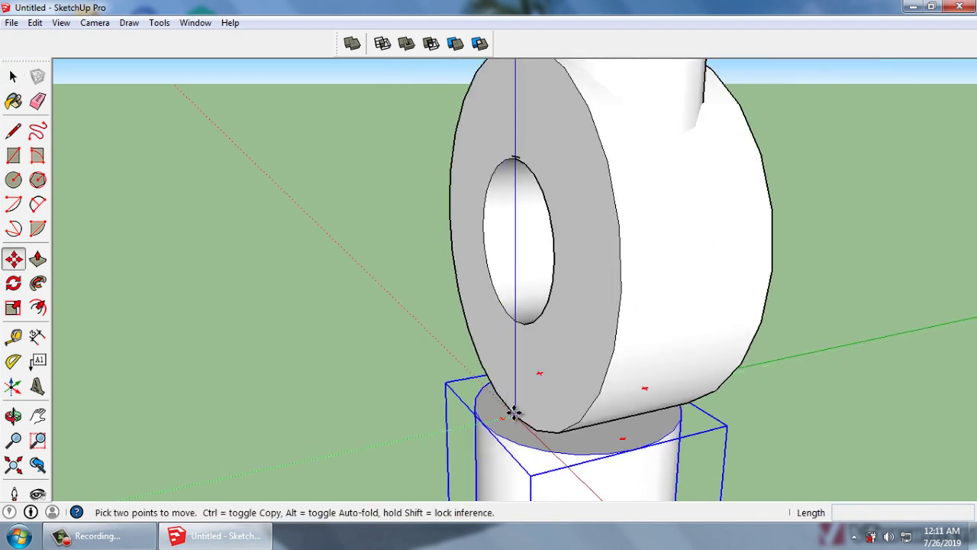
click(514, 413)
key(ctrl)
scroll(543, 377, down, 2)
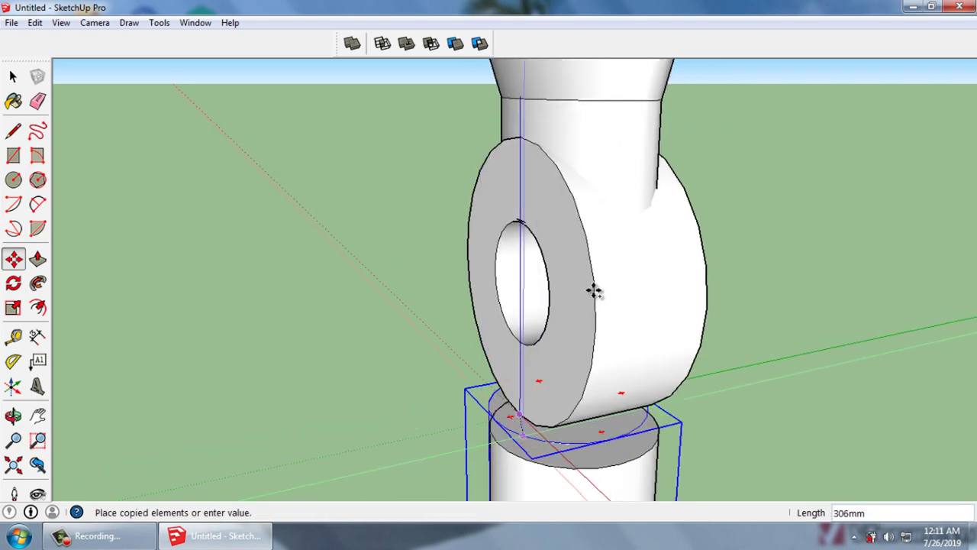
scroll(594, 288, down, 2)
scroll(541, 366, down, 2)
scroll(540, 367, down, 2)
scroll(538, 359, down, 1)
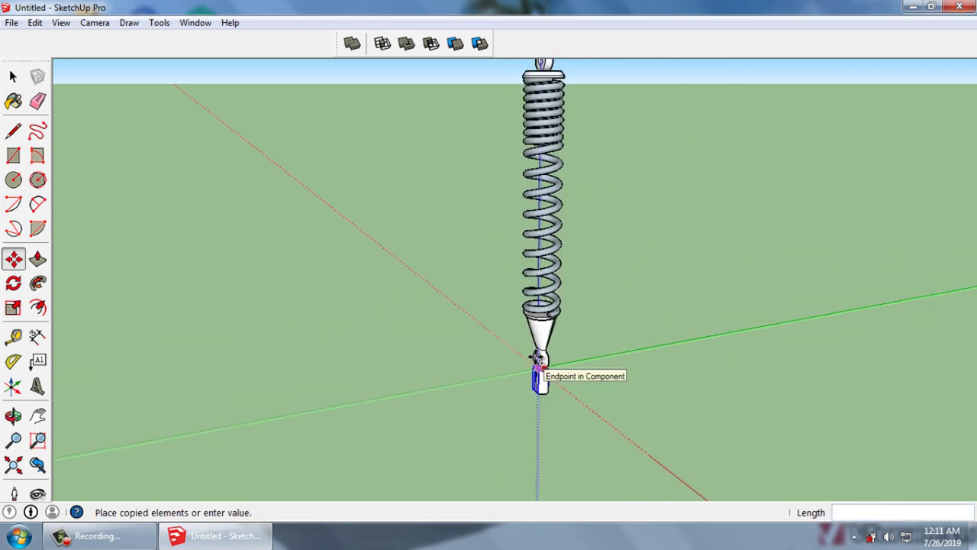
scroll(544, 113, up, 3)
scroll(563, 271, down, 1)
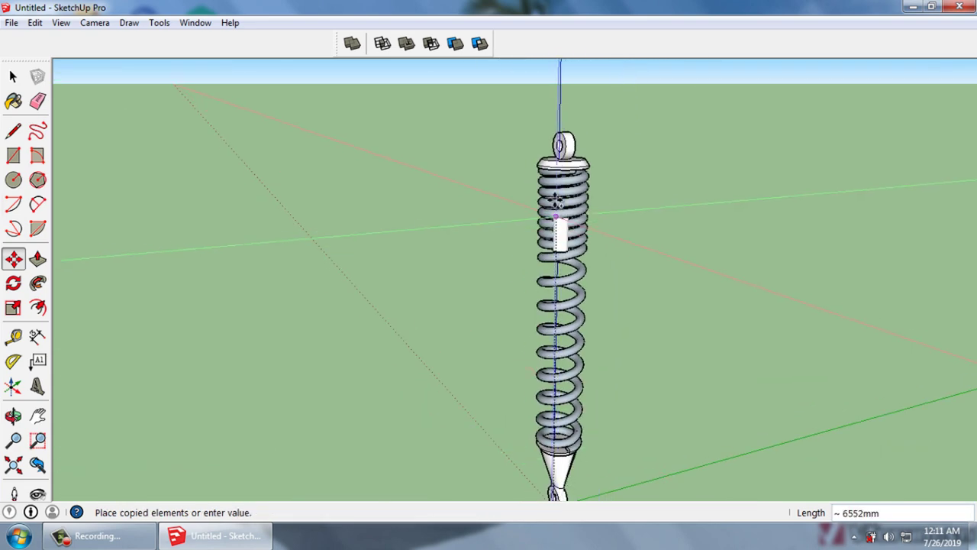
scroll(558, 200, up, 1)
scroll(552, 157, up, 1)
scroll(563, 144, up, 1)
scroll(578, 207, up, 2)
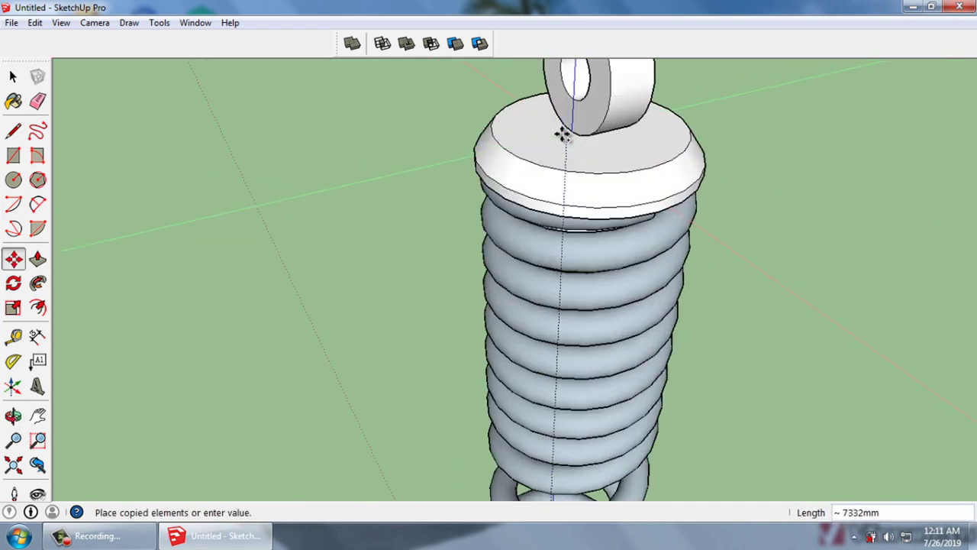
scroll(563, 134, up, 2)
scroll(578, 132, up, 1)
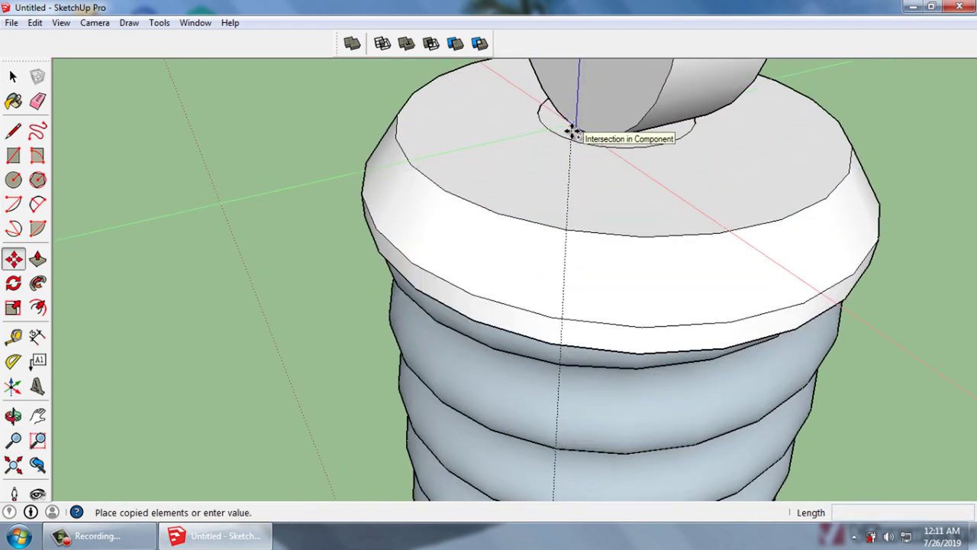
scroll(573, 131, up, 1)
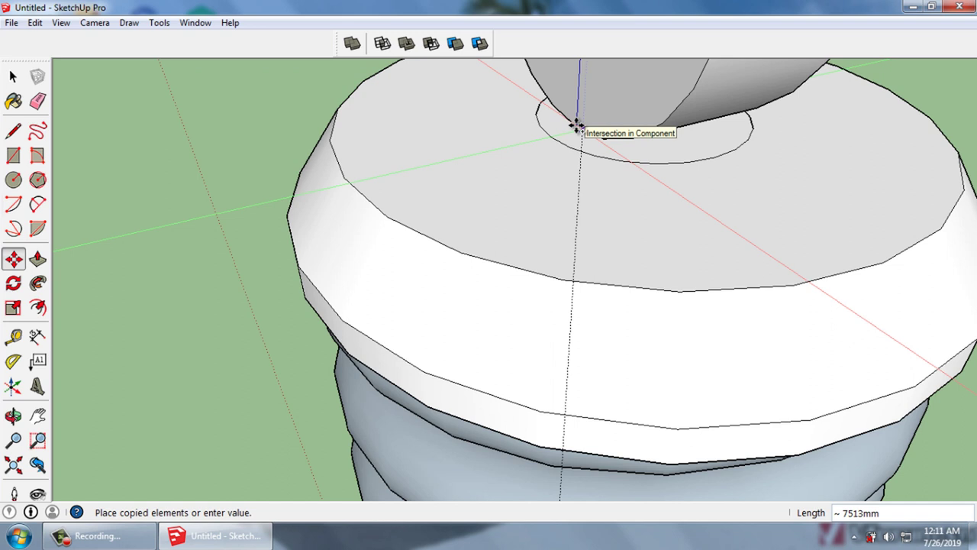
Place the cylinder copy at the top collar and check it from beneath
click(575, 125)
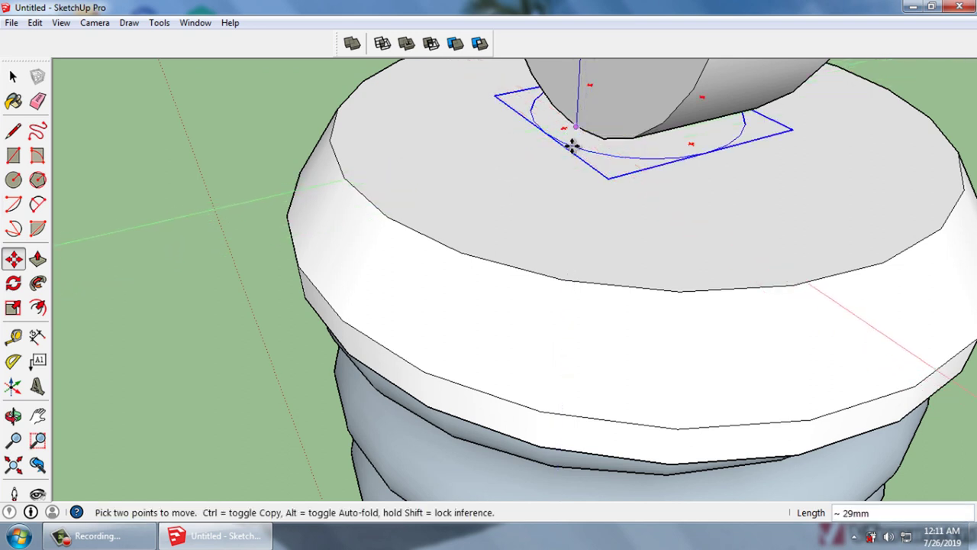
mouse_move(565, 233)
middle_down()
mouse_move(589, 176)
mouse_move(557, 211)
middle_up()
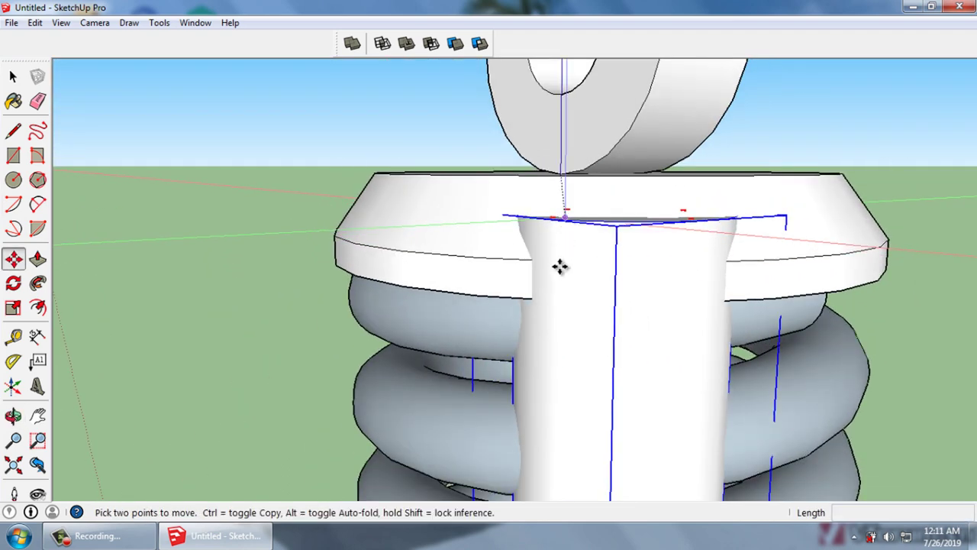
scroll(560, 290, down, 3)
middle_drag(552, 364, 562, 365)
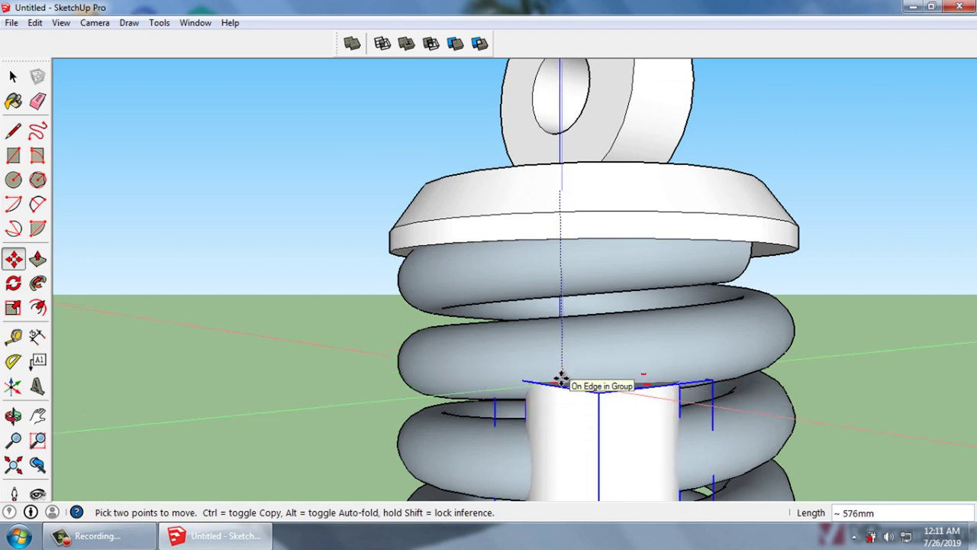
middle_drag(561, 378, 558, 453)
key(space)
Move the copy a further 150 mm so it sits under the top collar inside the coils
scroll(559, 442, down, 2)
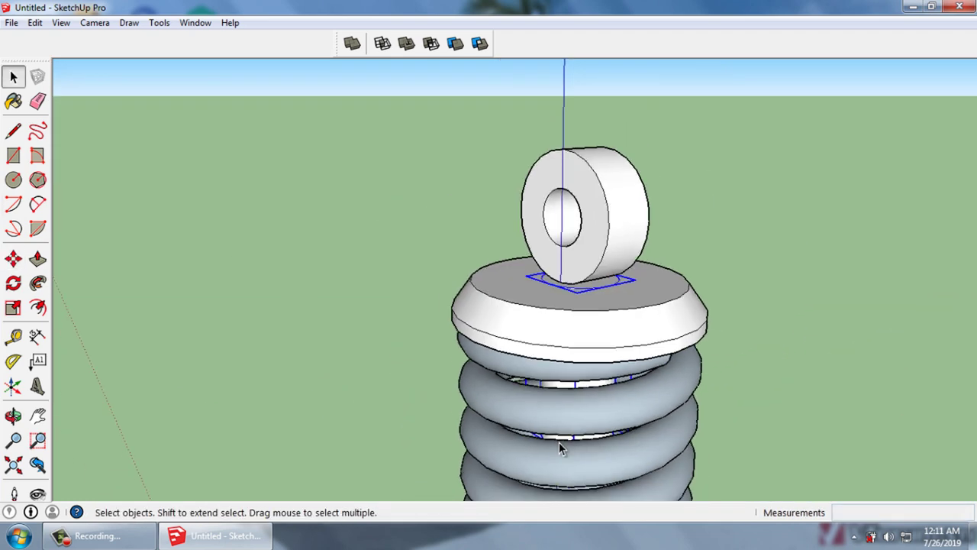
scroll(565, 221, up, 3)
scroll(565, 221, up, 2)
key(m)
scroll(562, 229, up, 2)
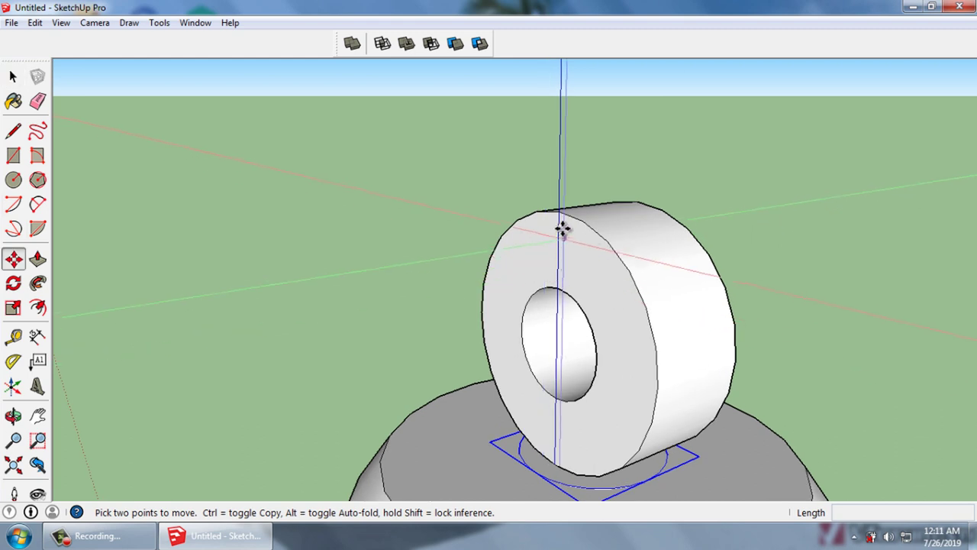
click(559, 226)
text(150)
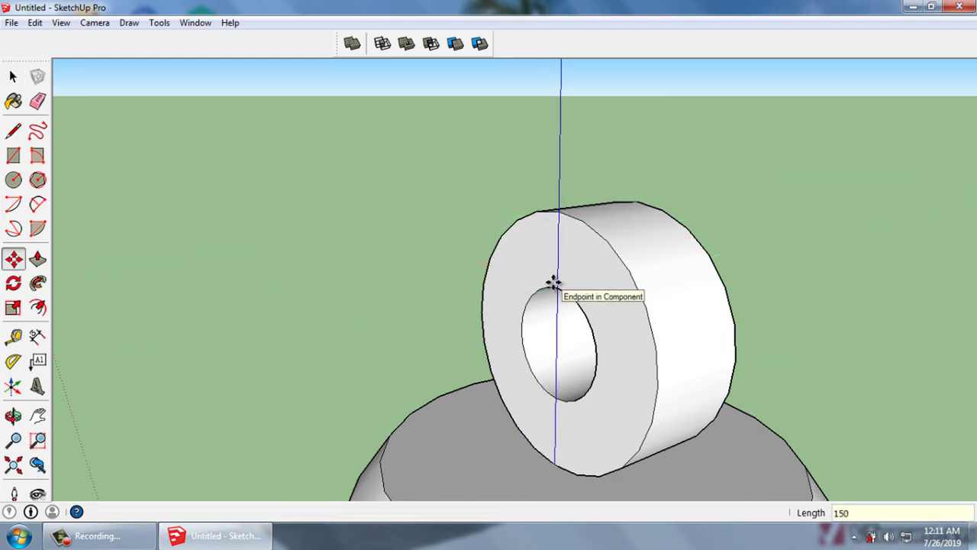
click(553, 283)
key(space)
scroll(565, 182, down, 3)
middle_drag(565, 183, 672, 244)
Hide the spring coil to expose the rod cylinder under the collar
scroll(665, 251, down, 1)
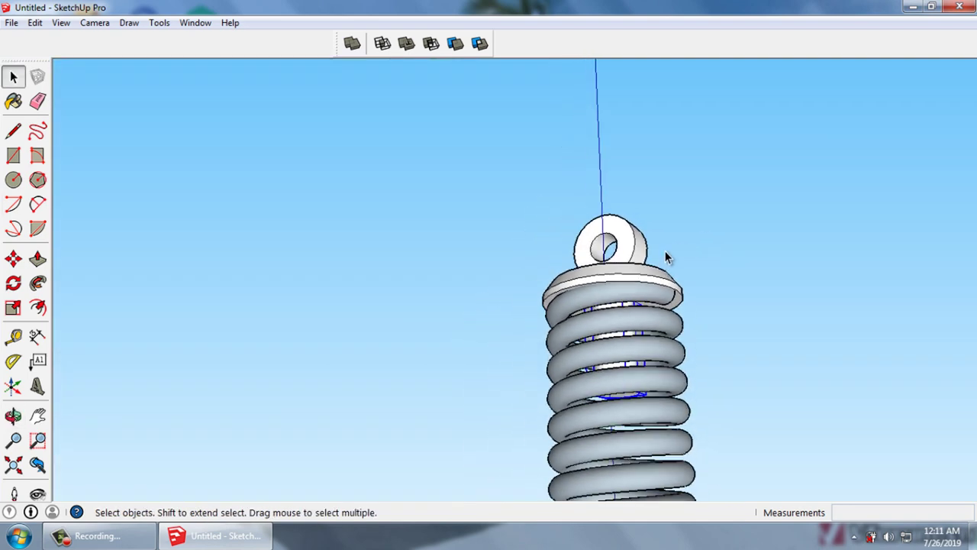
scroll(630, 373, up, 1)
scroll(643, 394, up, 2)
mouse_move(644, 412)
middle_down()
mouse_move(640, 431)
mouse_move(873, 386)
middle_up()
mouse_move(633, 445)
middle_down()
mouse_move(594, 459)
mouse_move(708, 301)
middle_up()
scroll(661, 386, up, 1)
click(661, 386)
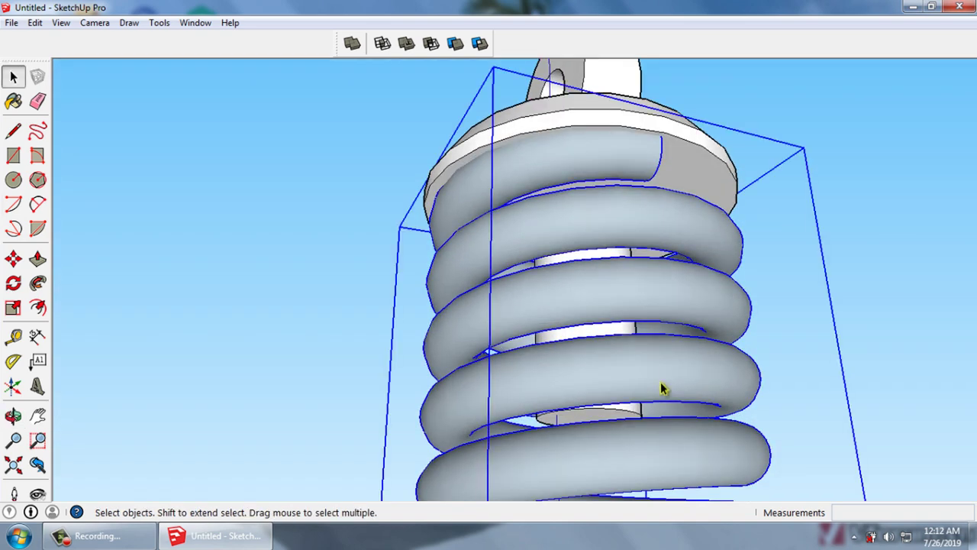
right_click(662, 386)
click(699, 192)
mouse_move(683, 262)
middle_down()
mouse_move(592, 282)
mouse_move(600, 325)
mouse_move(575, 303)
middle_up()
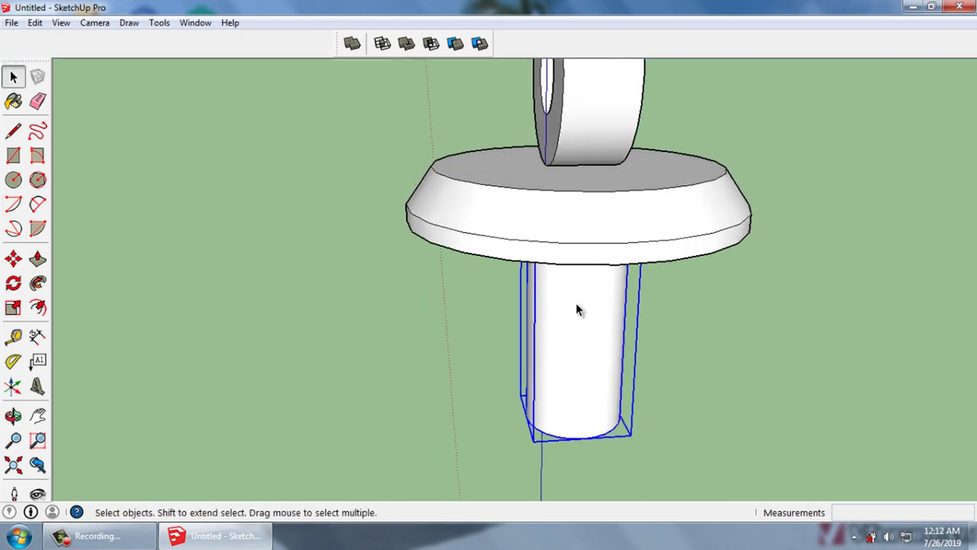
Measure the gap between the collar's lower edge and the rod cylinder
click(15, 339)
click(591, 263)
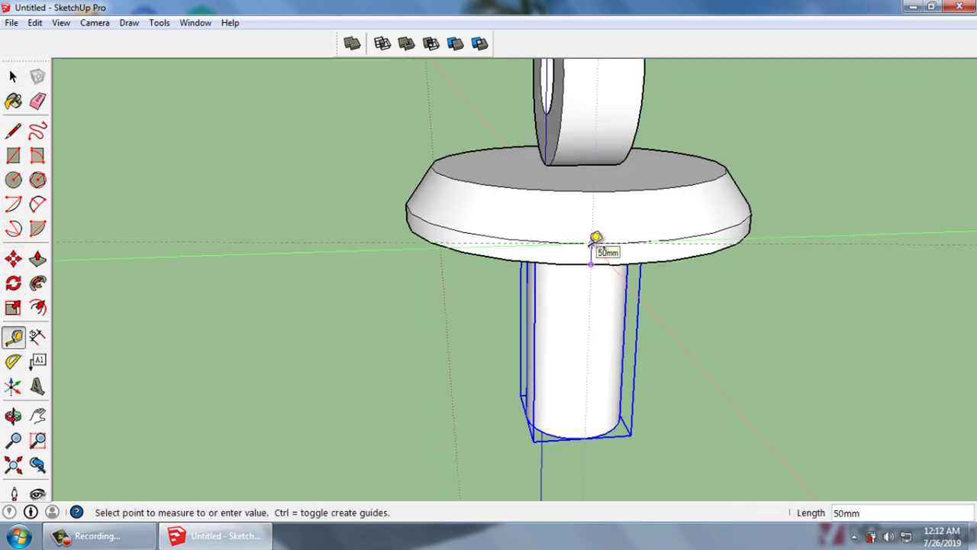
key(space)
middle_drag(592, 204, 659, 109)
middle_drag(566, 249, 574, 272)
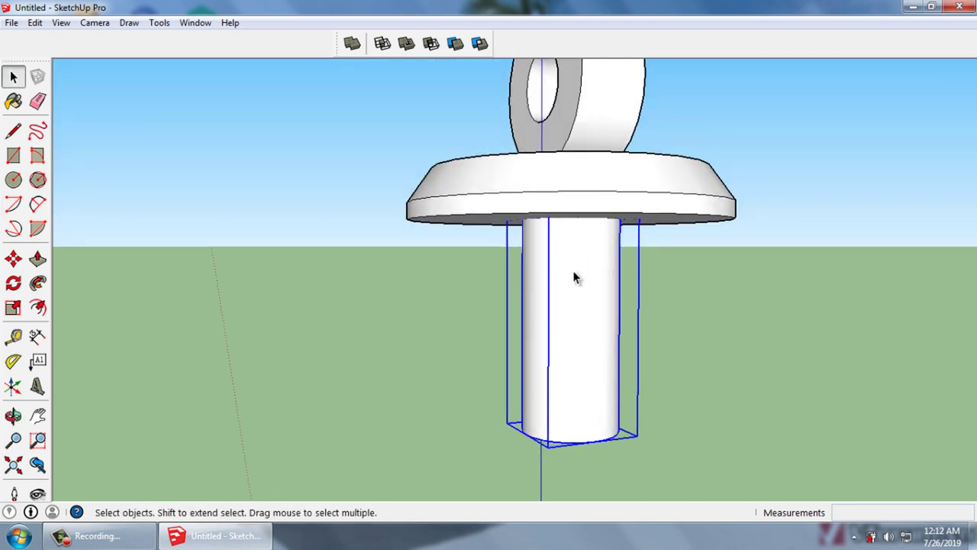
Raise the rod cylinder 10 mm along the blue axis from its top corner
key(m)
click(541, 120)
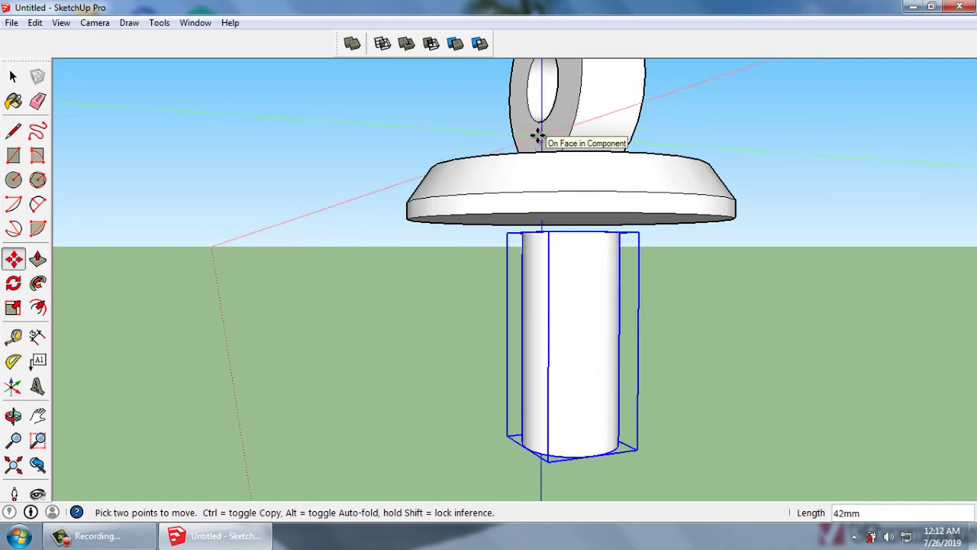
key(space)
scroll(546, 245, up, 3)
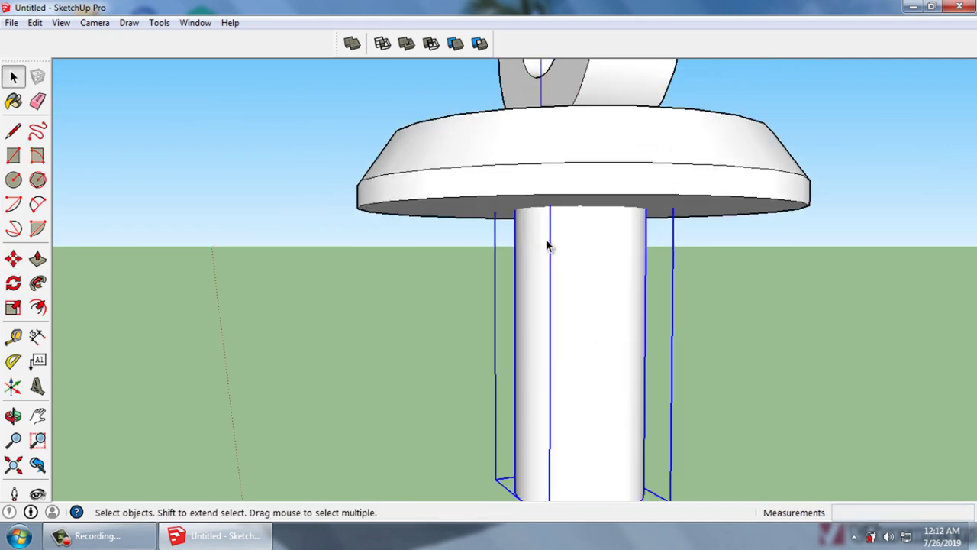
middle_drag(546, 239, 595, 179)
scroll(569, 207, up, 3)
key(m)
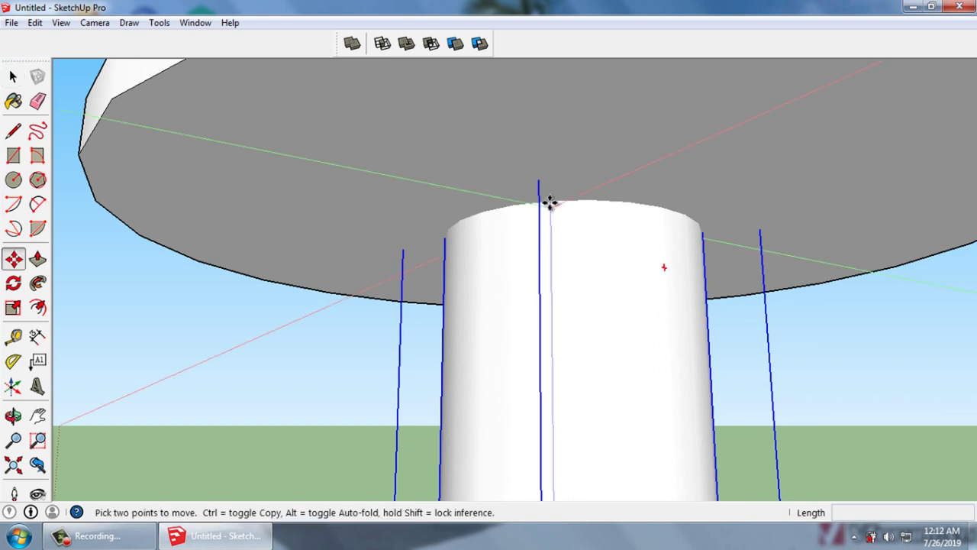
click(551, 202)
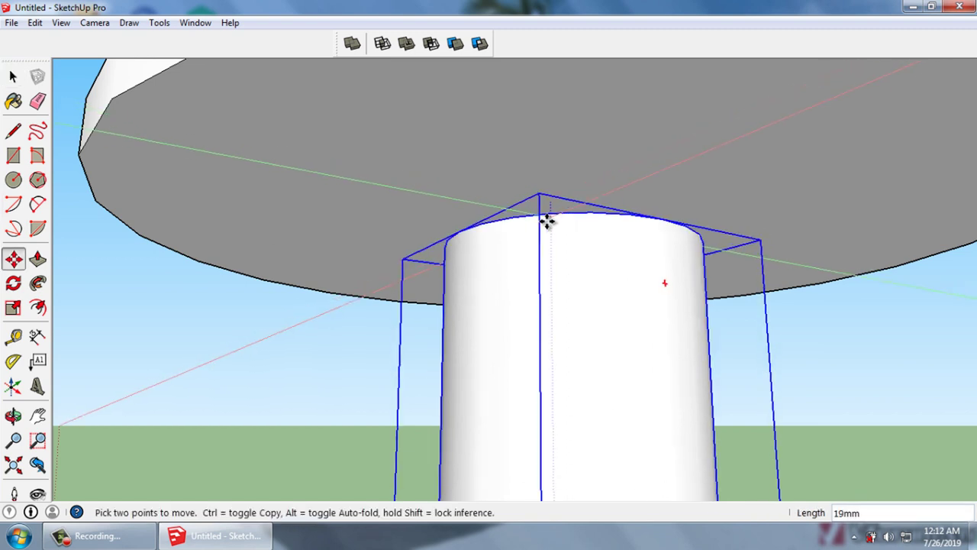
click(549, 211)
text(1)
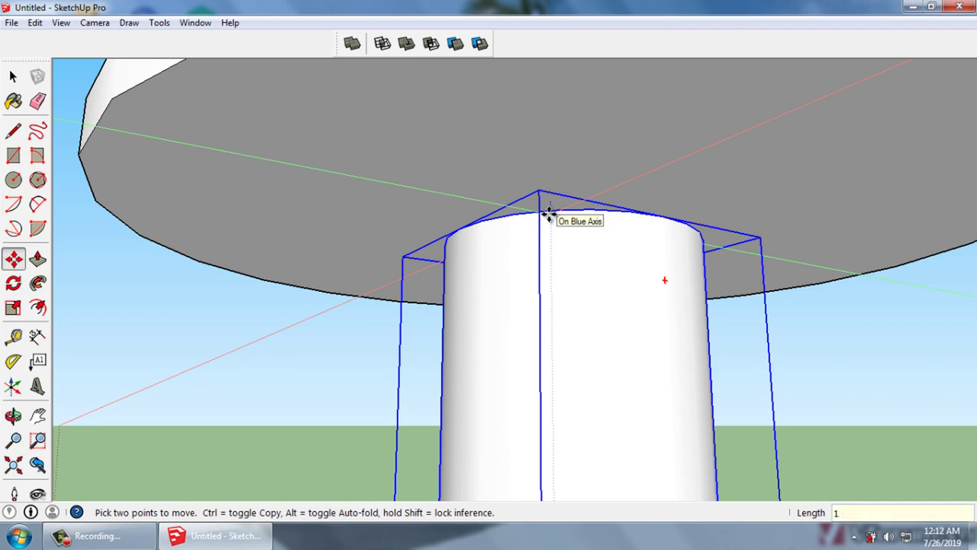
text(0)
key(Return)
key(space)
Check the collar and rod cylinder fit from a low angle, selecting each
mouse_move(641, 223)
middle_down()
mouse_move(622, 312)
mouse_move(634, 281)
middle_up()
click(774, 288)
click(704, 231)
mouse_move(705, 230)
middle_down()
mouse_move(721, 220)
mouse_move(652, 246)
mouse_move(751, 275)
middle_up()
click(653, 246)
click(703, 242)
Scale the rod cylinder from a corner grip to about 1.8 times its width
scroll(751, 241, down, 3)
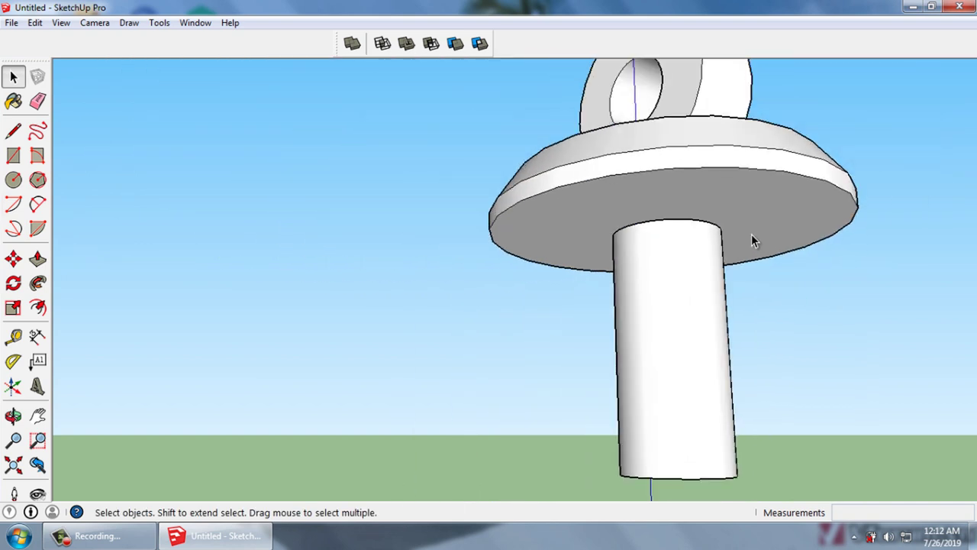
mouse_move(751, 242)
middle_down()
mouse_move(735, 425)
mouse_move(735, 306)
middle_up()
click(716, 372)
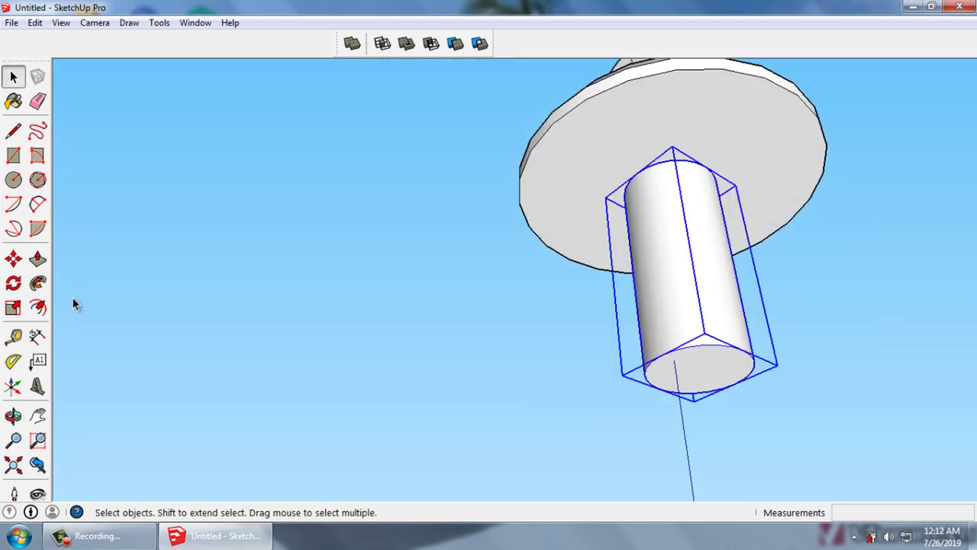
click(13, 307)
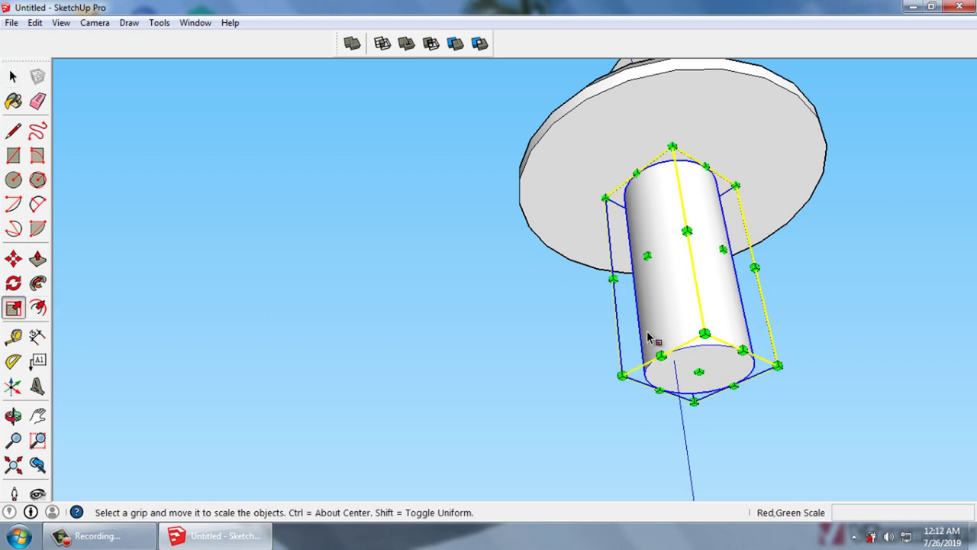
mouse_move(647, 331)
middle_down()
mouse_move(711, 286)
mouse_move(732, 306)
middle_up()
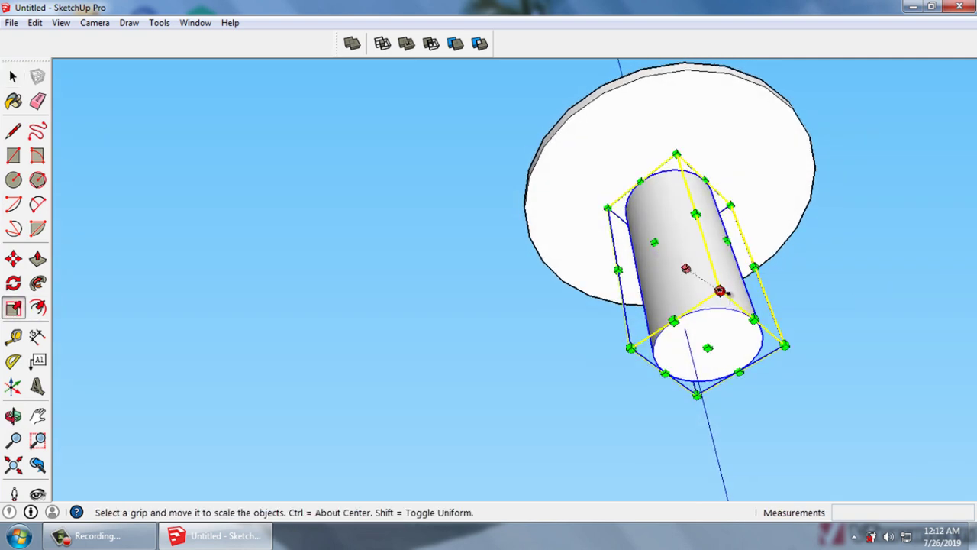
drag(720, 291, 754, 285)
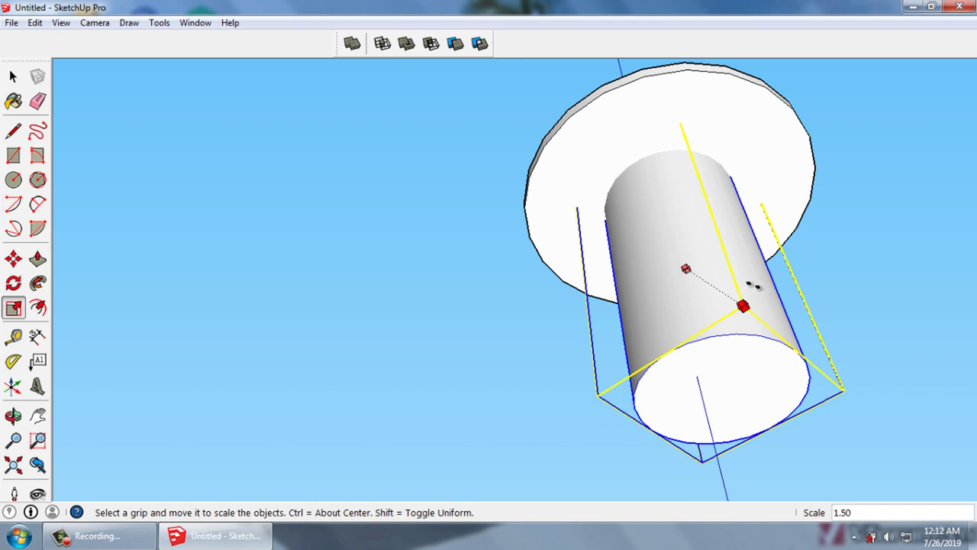
drag(760, 284, 778, 285)
key(space)
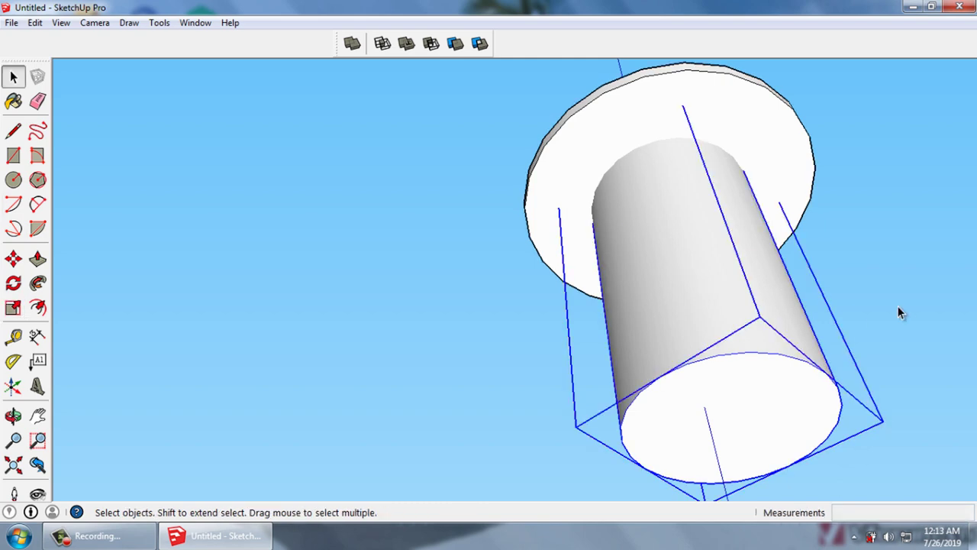
Move the widened cylinder so its top edge meets the collar's underside
click(890, 277)
middle_drag(891, 277, 781, 366)
click(718, 269)
mouse_move(717, 268)
middle_down()
mouse_move(700, 384)
mouse_move(694, 341)
mouse_move(693, 370)
middle_up()
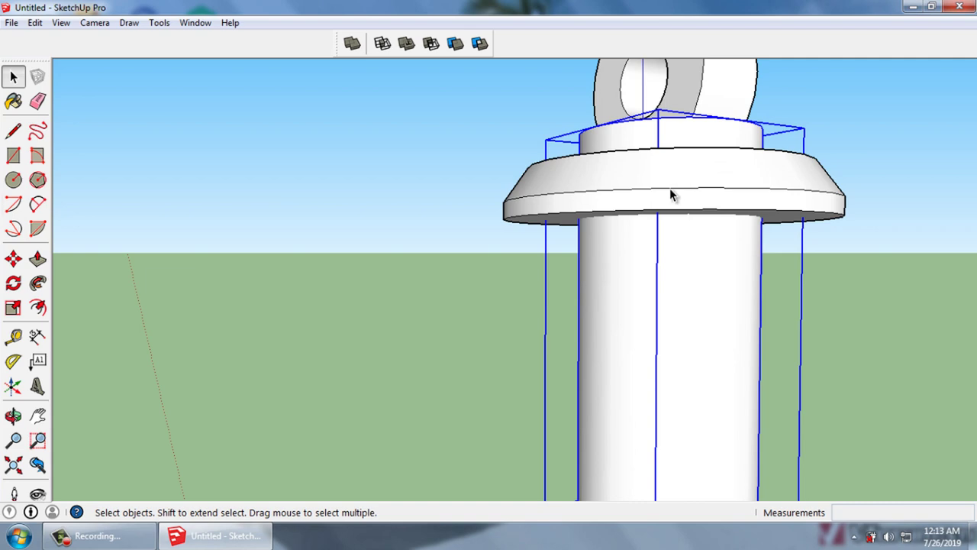
mouse_move(669, 193)
middle_down()
mouse_move(670, 268)
mouse_move(631, 199)
middle_up()
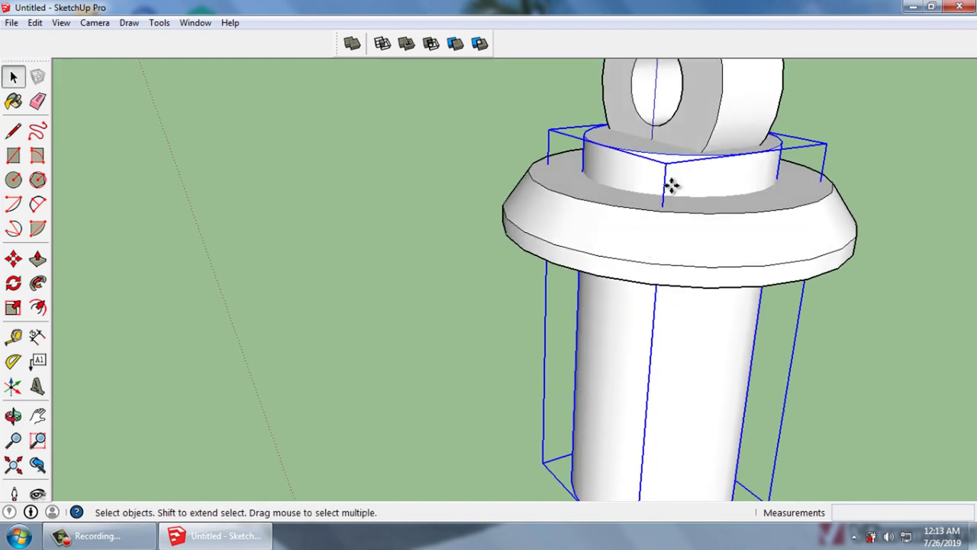
key(m)
click(659, 317)
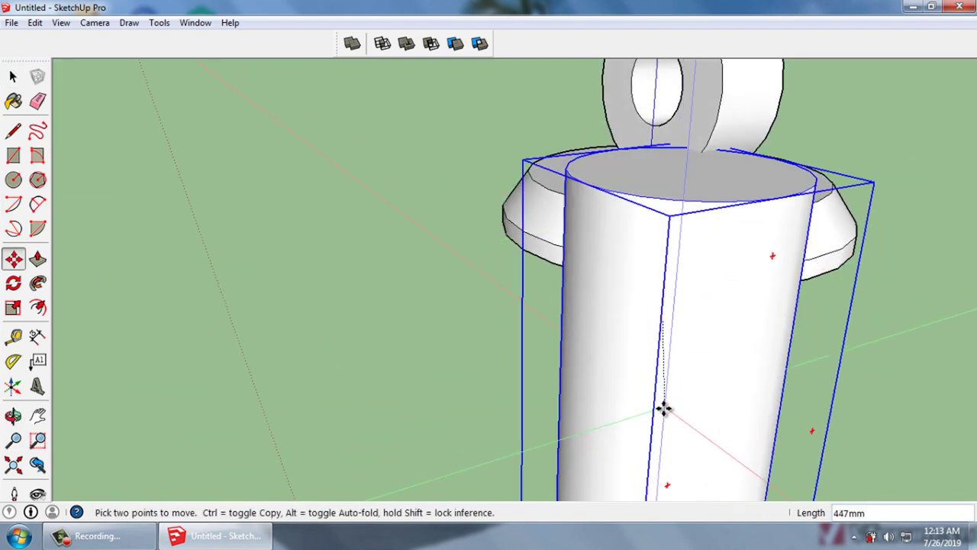
mouse_move(674, 362)
middle_down()
mouse_move(677, 285)
mouse_move(674, 333)
middle_up()
text(10)
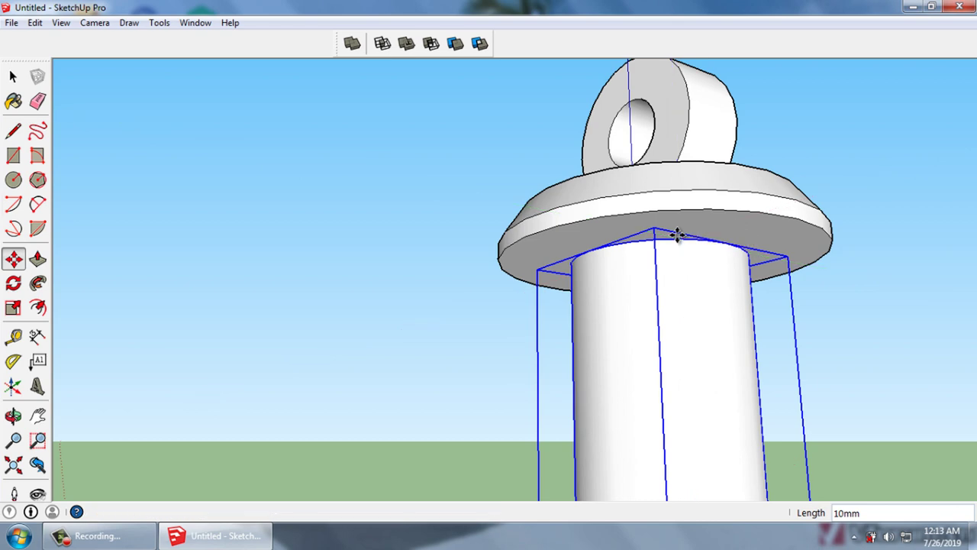
click(677, 235)
key(space)
mouse_move(768, 273)
middle_down()
mouse_move(574, 272)
mouse_move(583, 272)
middle_up()
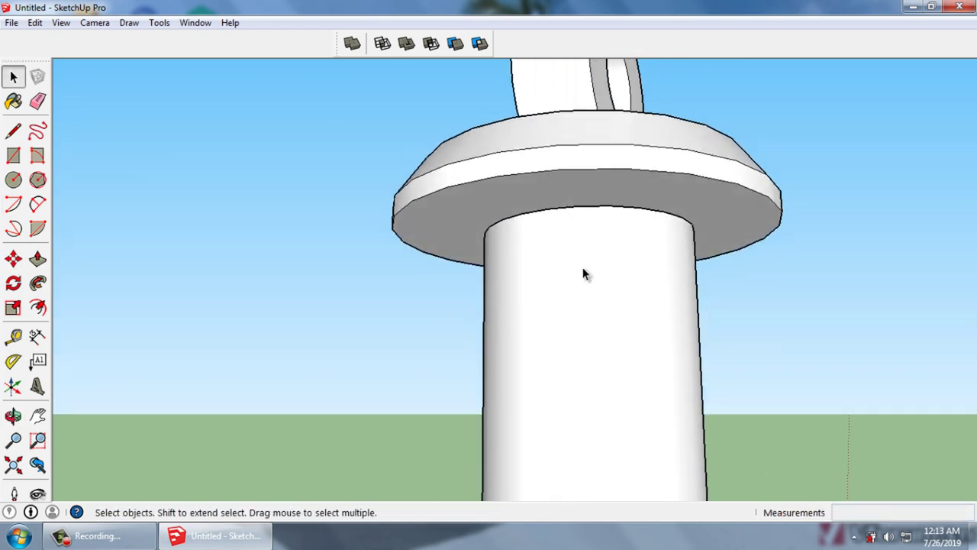
scroll(656, 239, down, 2)
middle_drag(656, 238, 637, 387)
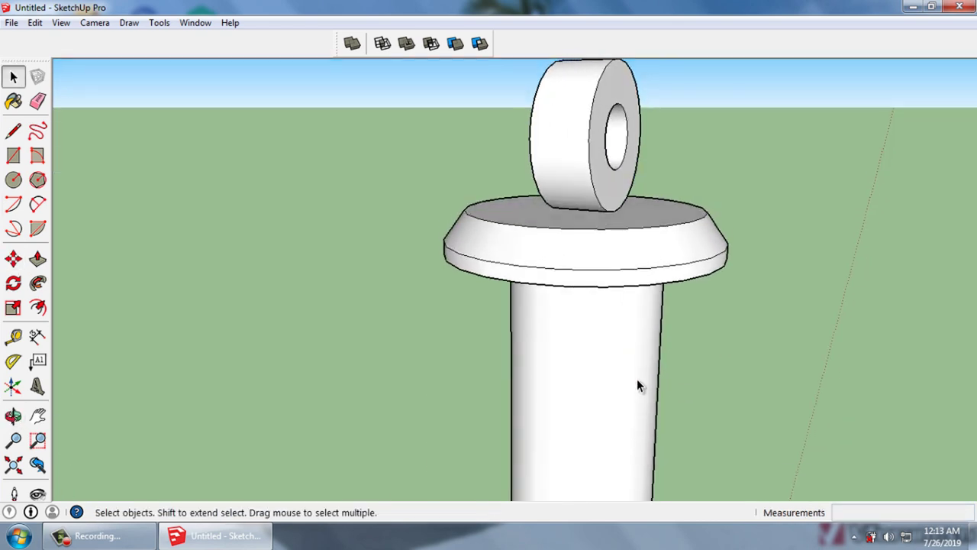
Unhide all hidden geometry to bring the coil spring back around the rod
click(42, 27)
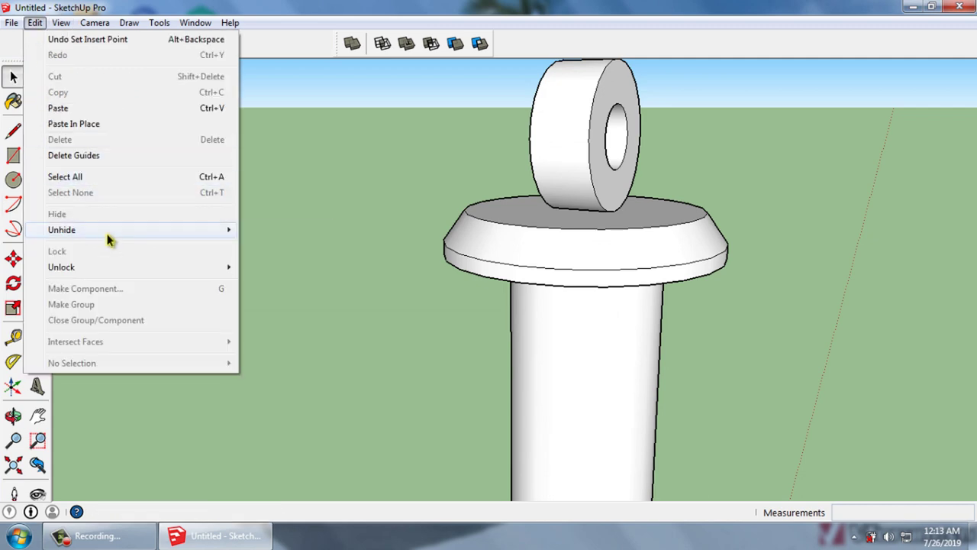
mouse_move(61, 229)
click(277, 261)
scroll(444, 194, down, 3)
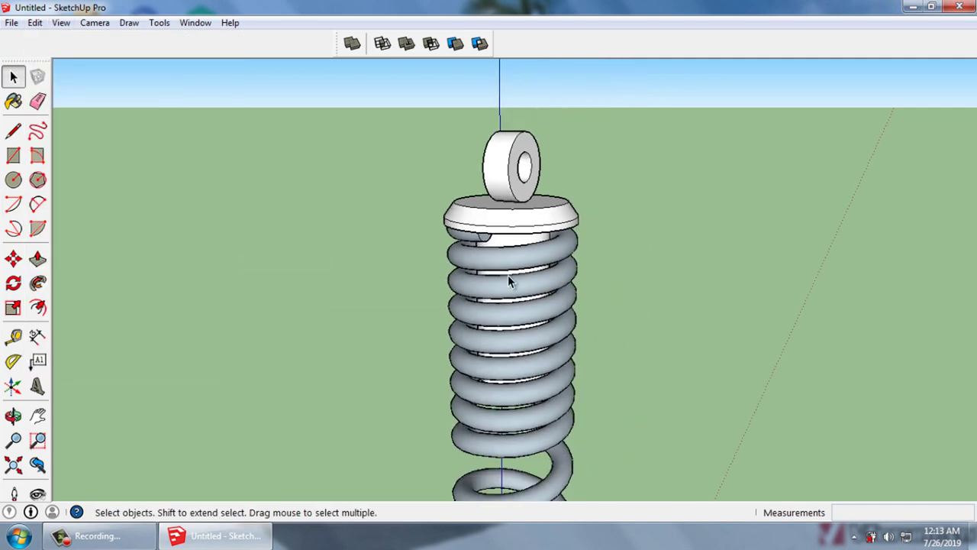
middle_drag(508, 275, 579, 189)
mouse_move(525, 311)
middle_down()
mouse_move(527, 372)
mouse_move(524, 285)
mouse_move(541, 240)
mouse_move(539, 305)
middle_up()
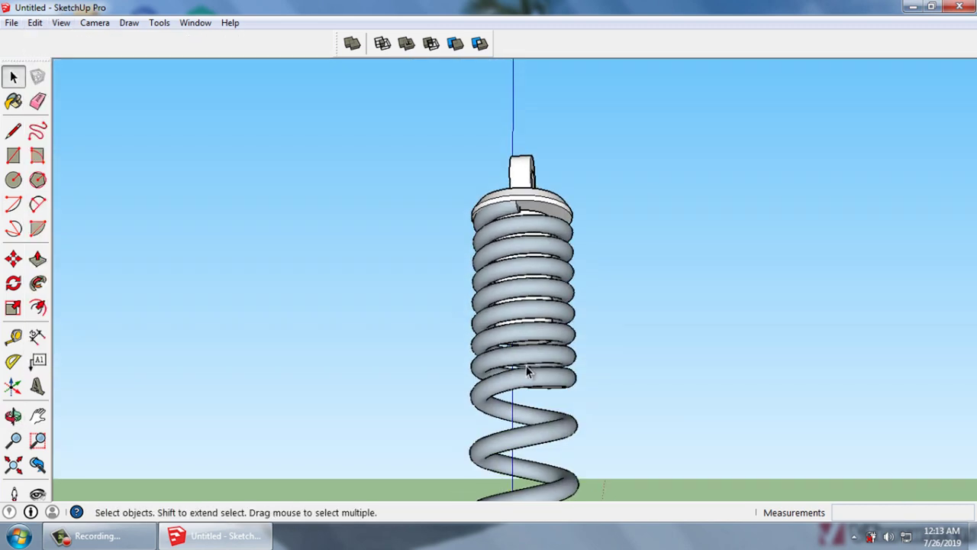
scroll(527, 372, up, 3)
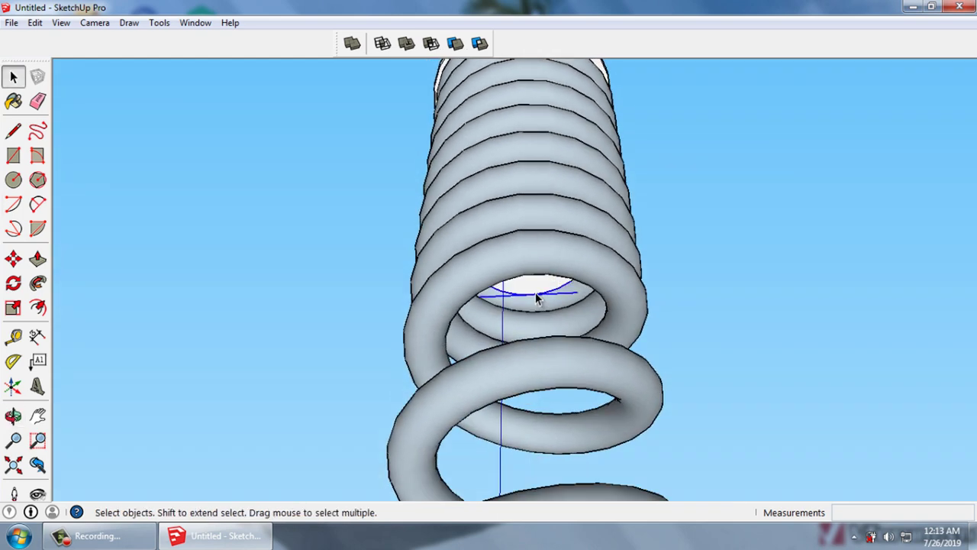
Inside the spring group, push/pull the inner face down into a cylinder within the upper coils
double_click(533, 284)
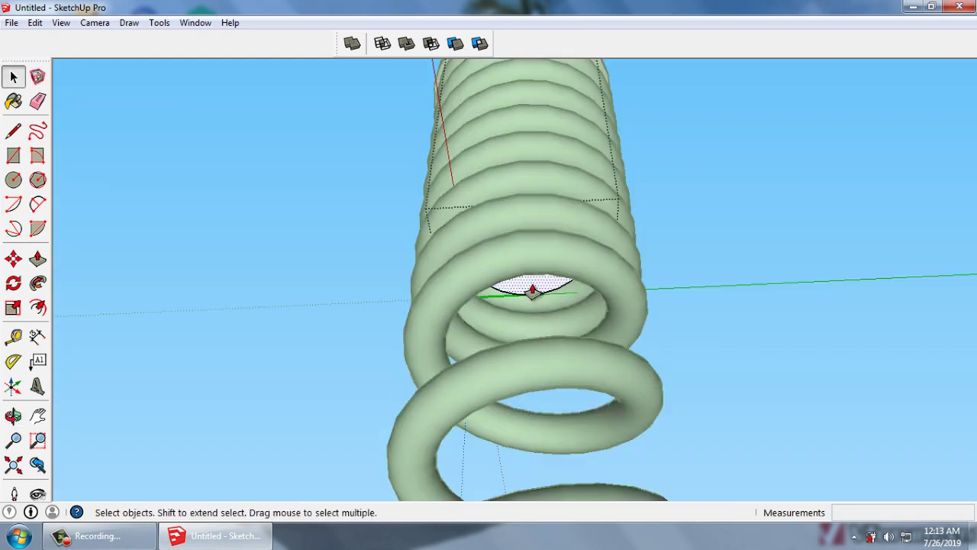
key(p)
drag(532, 287, 537, 371)
key(space)
click(740, 256)
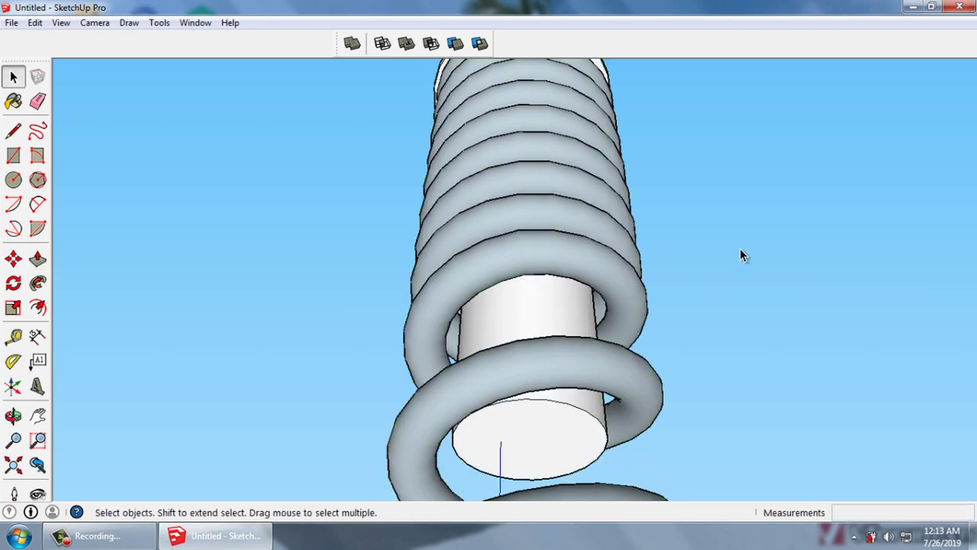
mouse_move(740, 256)
middle_down()
mouse_move(699, 350)
mouse_move(660, 203)
mouse_move(591, 186)
middle_up()
scroll(661, 203, down, 3)
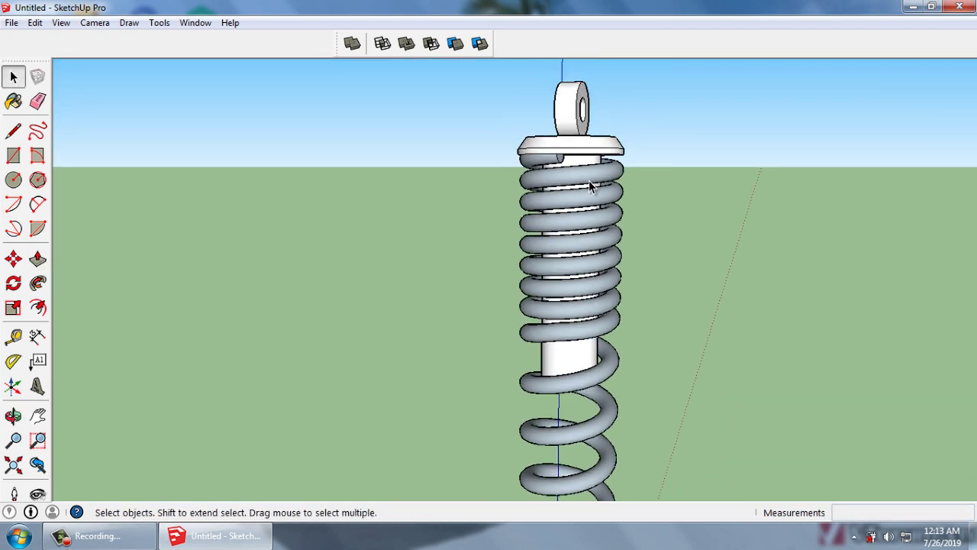
scroll(590, 186, down, 2)
scroll(590, 187, down, 2)
scroll(609, 312, up, 2)
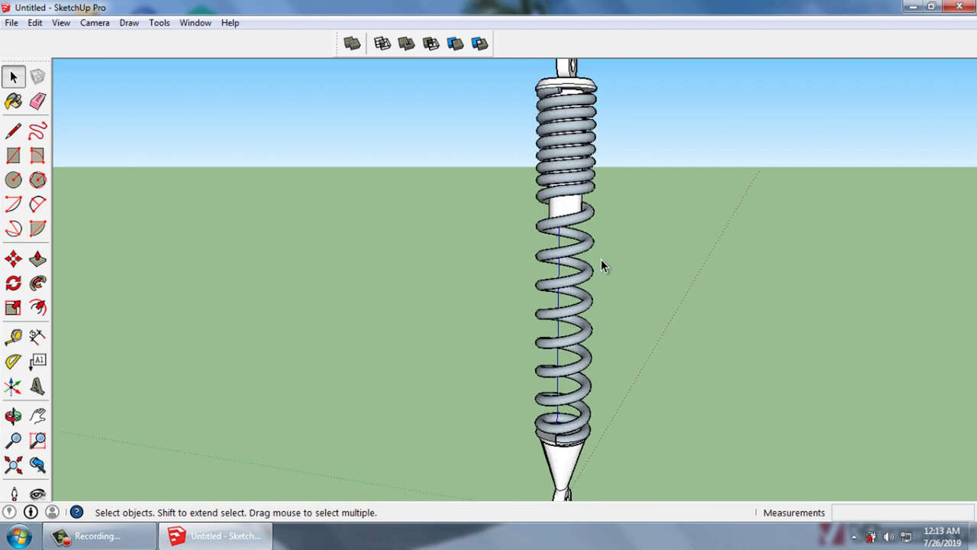
scroll(603, 264, up, 1)
scroll(606, 266, up, 1)
mouse_move(606, 266)
middle_down()
mouse_move(524, 225)
mouse_move(556, 210)
middle_up()
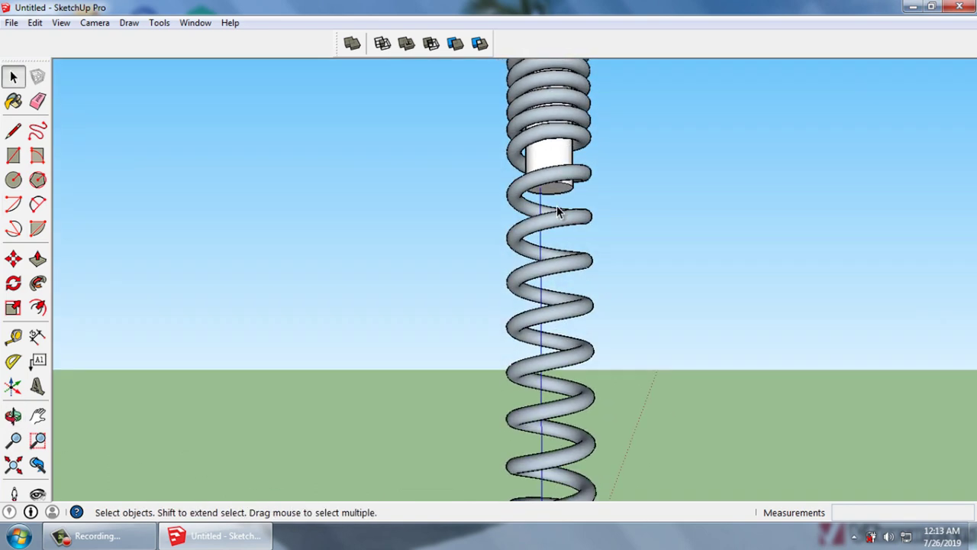
scroll(557, 205, up, 2)
click(548, 175)
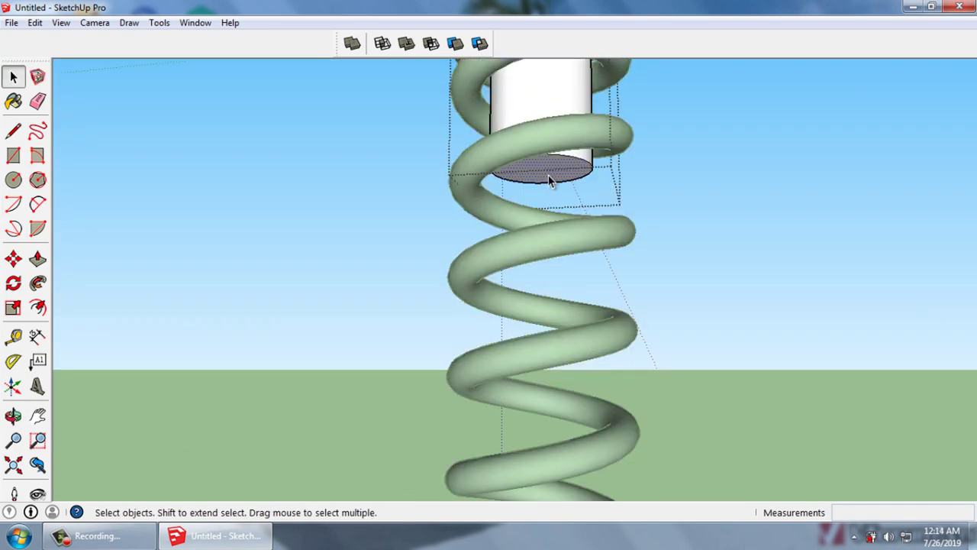
key(p)
drag(546, 183, 548, 404)
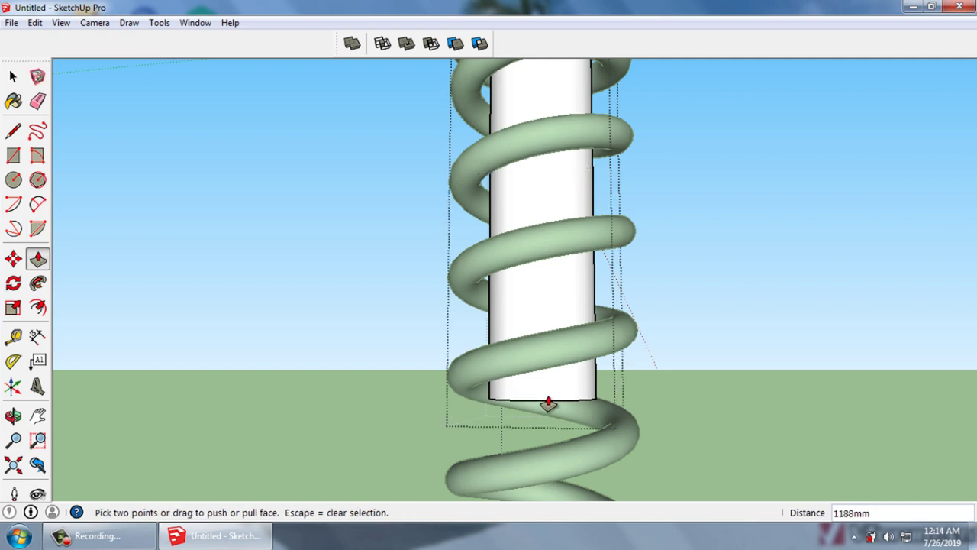
key(space)
click(759, 351)
scroll(753, 310, down, 2)
mouse_move(753, 316)
middle_down()
mouse_move(669, 390)
mouse_move(661, 328)
middle_up()
scroll(661, 324, down, 1)
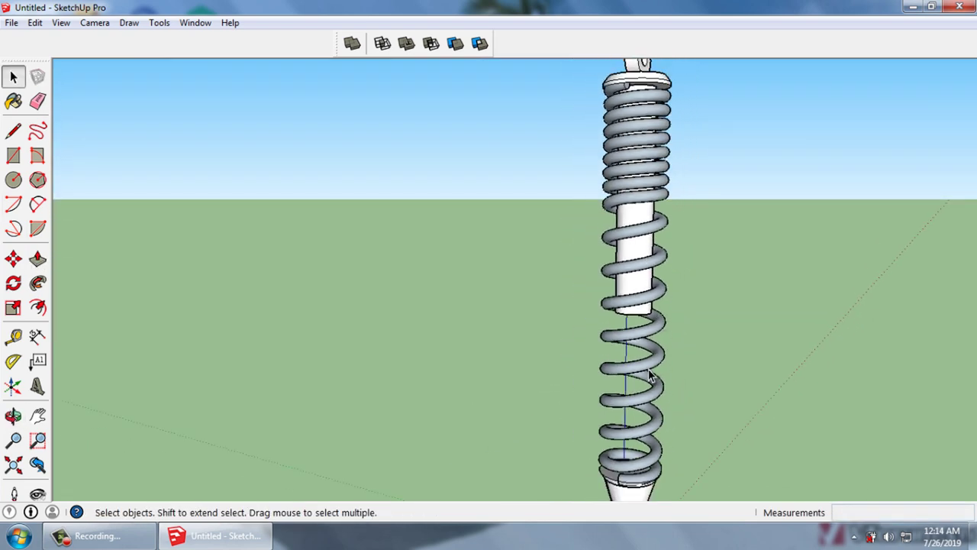
scroll(650, 376, up, 2)
scroll(644, 315, down, 3)
scroll(632, 419, up, 3)
scroll(631, 422, up, 1)
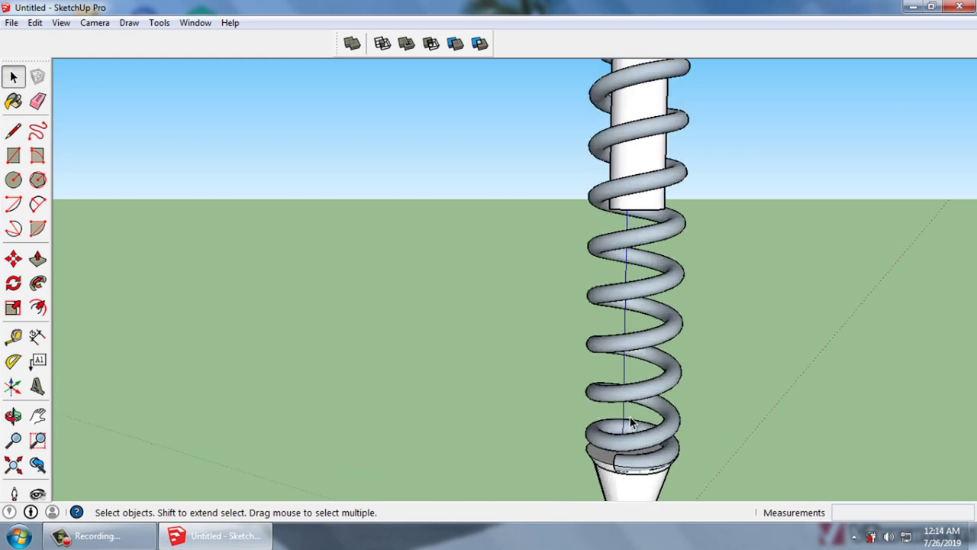
mouse_move(631, 422)
middle_down()
mouse_move(654, 312)
mouse_move(646, 351)
middle_up()
scroll(654, 312, down, 1)
scroll(646, 352, down, 1)
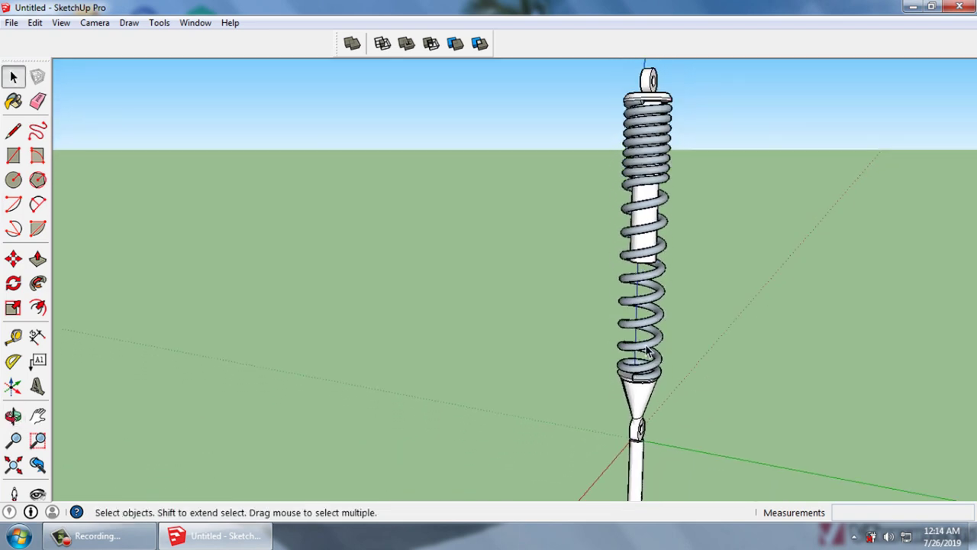
scroll(646, 409, down, 1)
scroll(640, 470, up, 2)
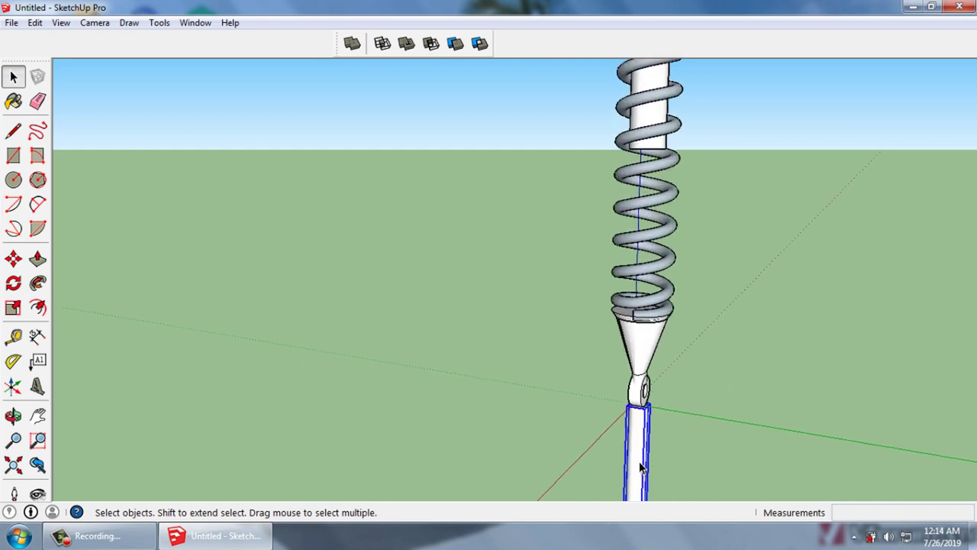
scroll(647, 381, down, 1)
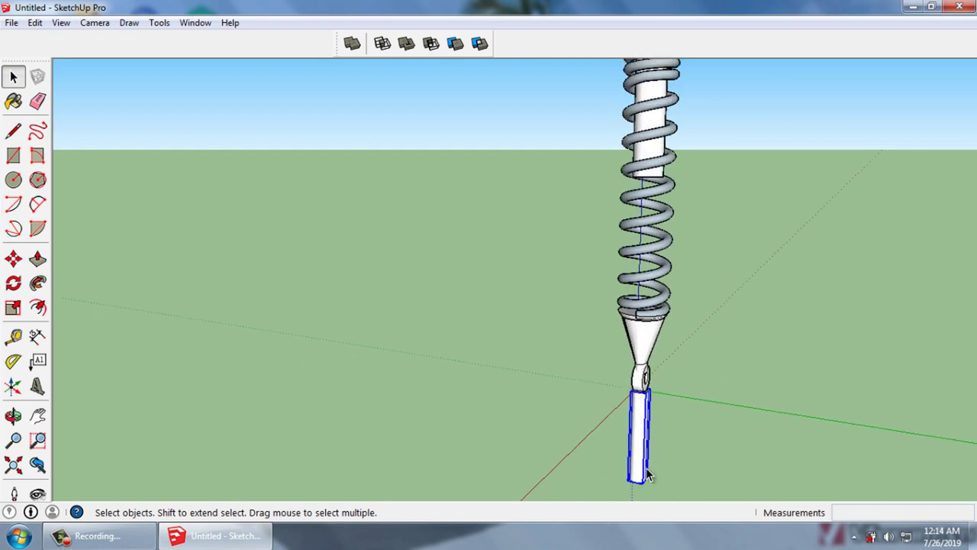
scroll(648, 475, up, 3)
scroll(647, 463, up, 2)
scroll(648, 458, down, 2)
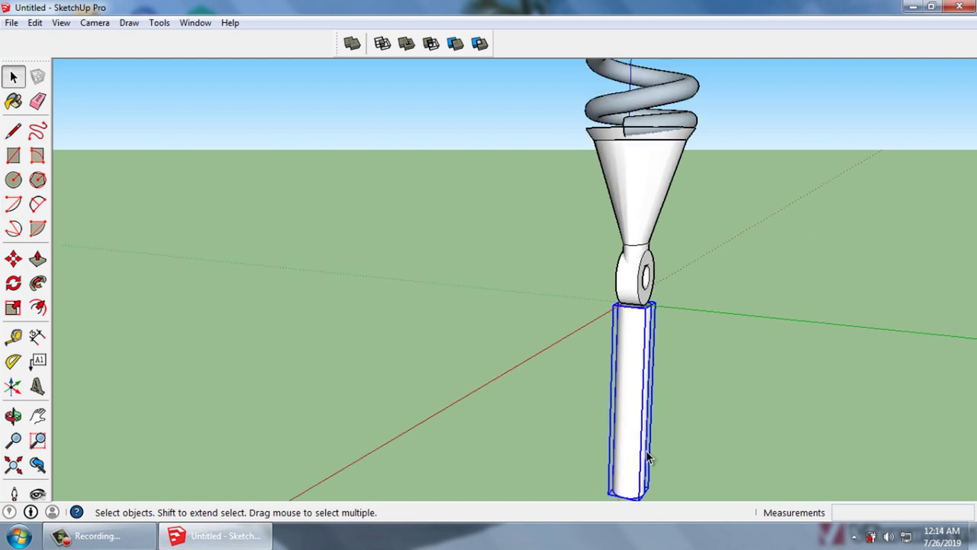
middle_drag(646, 323, 648, 341)
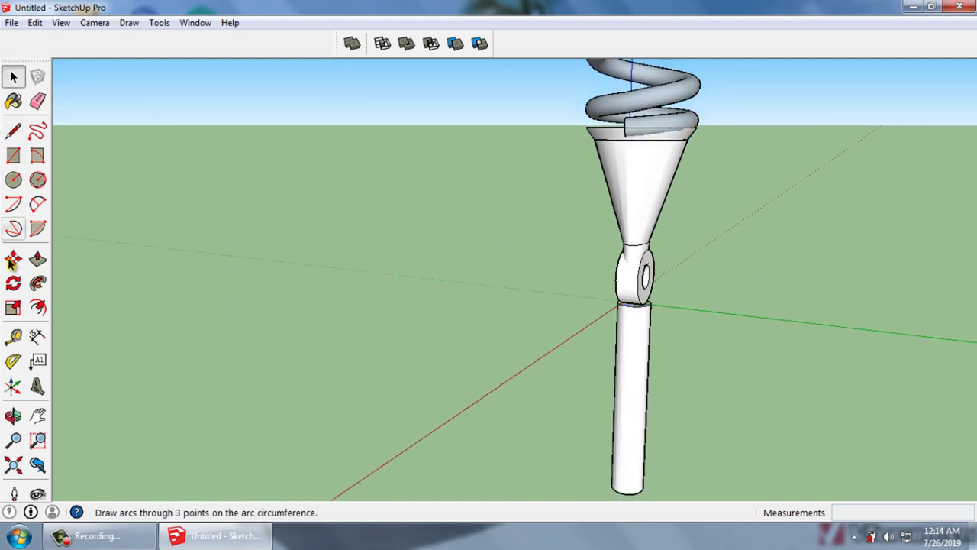
click(15, 337)
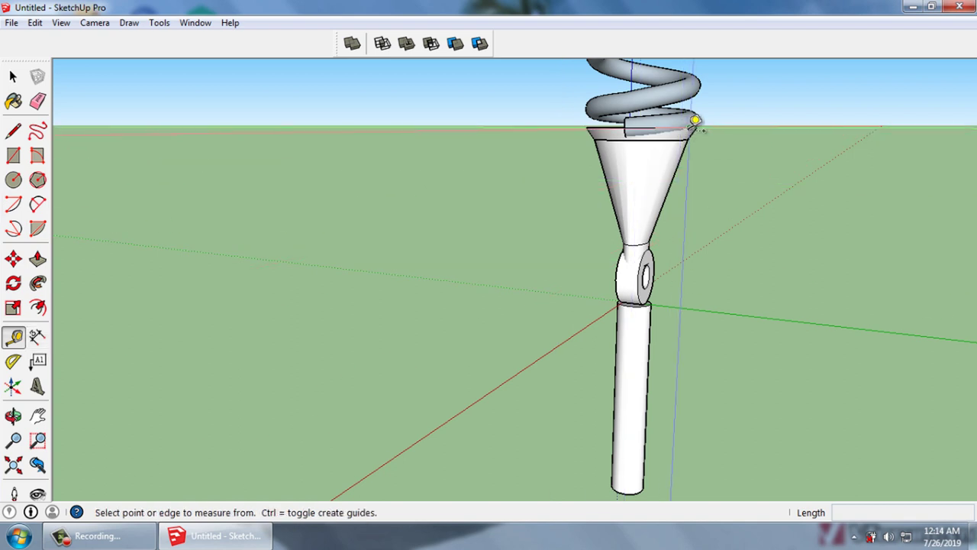
click(693, 124)
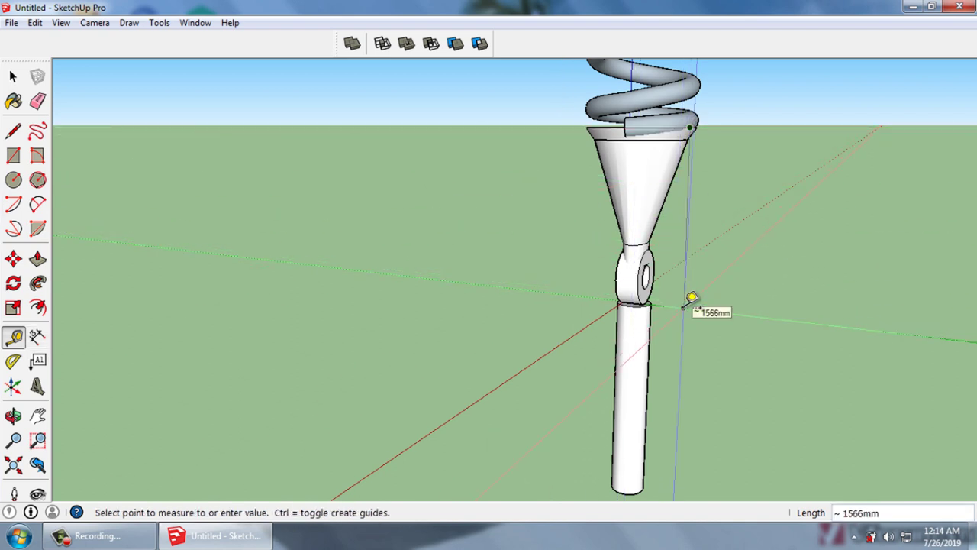
scroll(692, 299, up, 1)
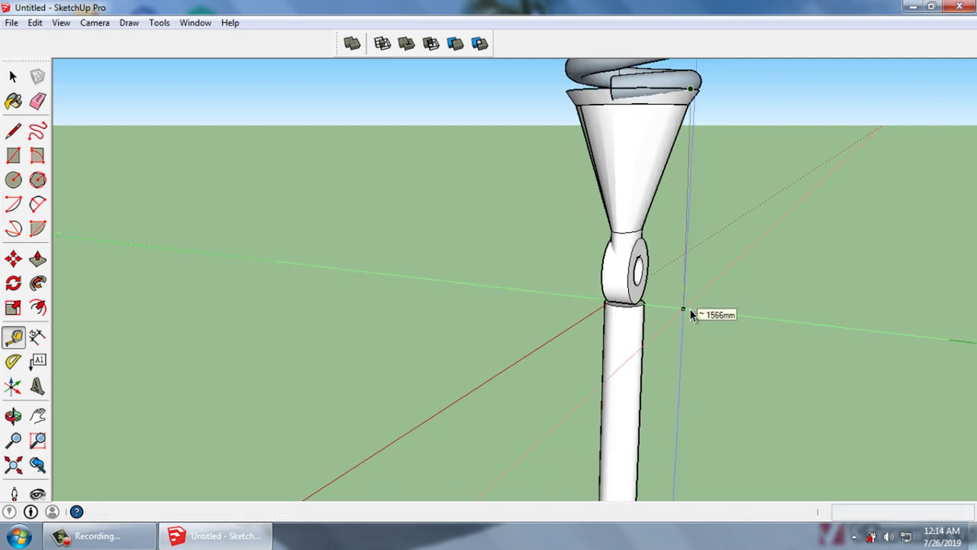
key(space)
mouse_move(690, 309)
middle_down()
mouse_move(640, 408)
mouse_move(598, 349)
mouse_move(701, 359)
middle_up()
scroll(634, 405, up, 3)
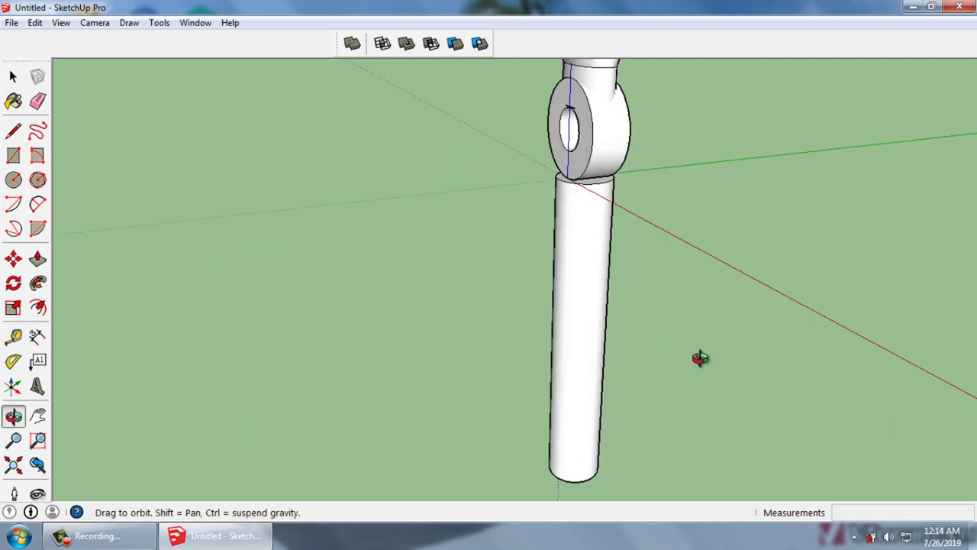
Select the lower rod cylinder and orbit to view it from below
click(580, 356)
mouse_move(577, 338)
middle_down()
mouse_move(670, 301)
mouse_move(590, 372)
mouse_move(630, 290)
mouse_move(625, 193)
middle_up()
key(m)
scroll(557, 283, up, 2)
scroll(579, 295, down, 1)
key(space)
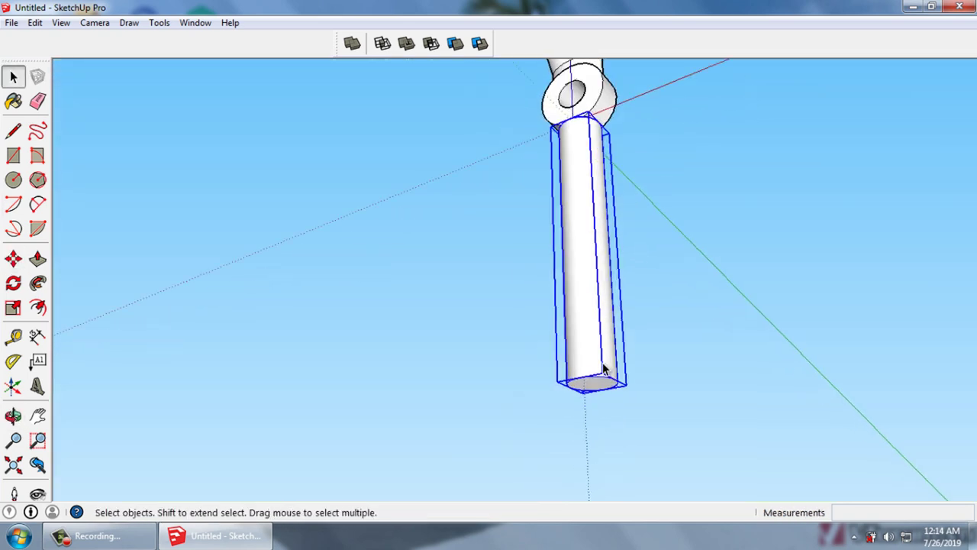
scroll(594, 406, up, 2)
Shorten the rod cylinder by pushing its bottom face upward inside the group
double_click(594, 407)
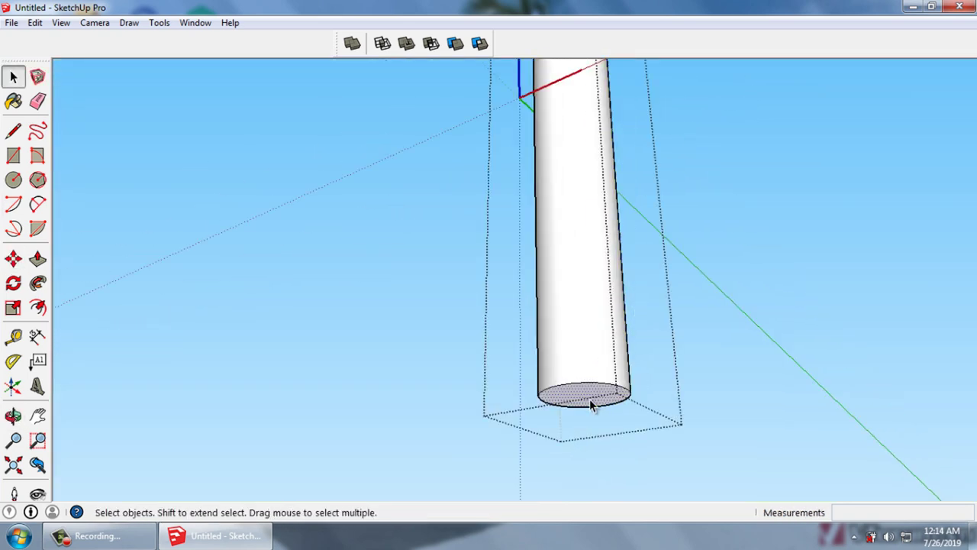
key(p)
drag(592, 407, 572, 148)
key(space)
mouse_move(582, 171)
middle_down()
mouse_move(617, 384)
mouse_move(588, 303)
middle_up()
scroll(582, 305, down, 2)
click(663, 360)
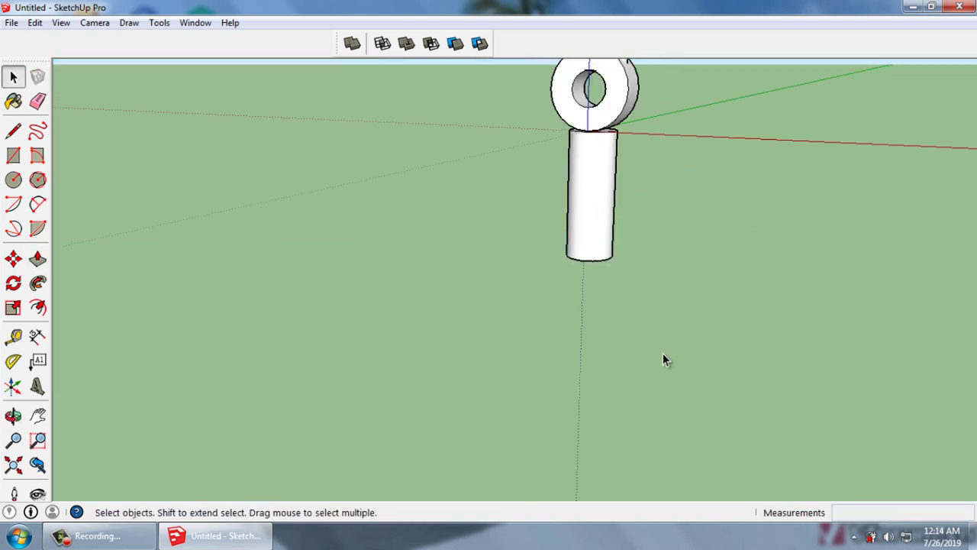
scroll(587, 236, up, 1)
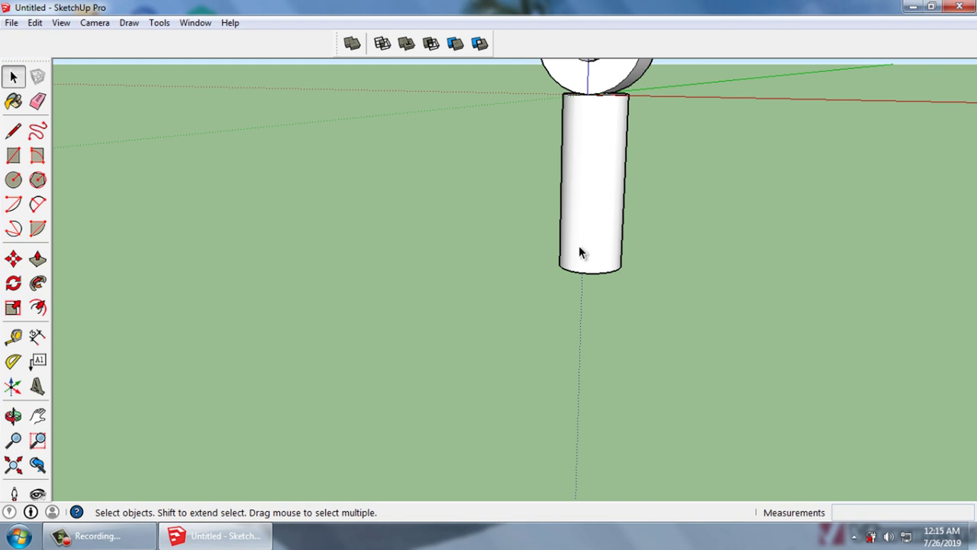
Start and cancel a move of the rod, then orbit to see the eyelet ring face-on
key(m)
click(585, 244)
key(Escape)
key(space)
middle_drag(587, 181, 589, 252)
scroll(589, 252, up, 1)
scroll(595, 190, up, 2)
scroll(603, 199, up, 1)
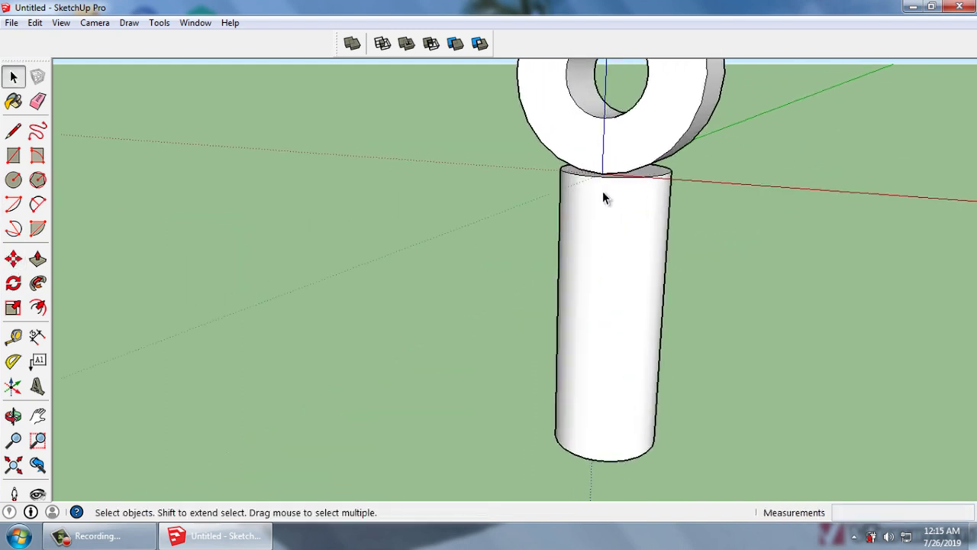
Move the rod cylinder 1566mm up from its bottom end into the spring's lower coils
click(603, 199)
key(m)
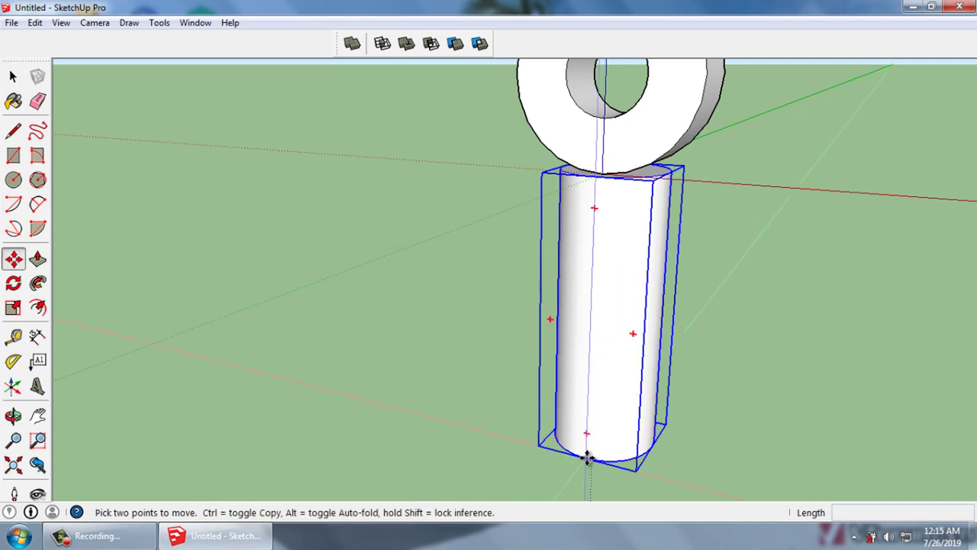
click(586, 459)
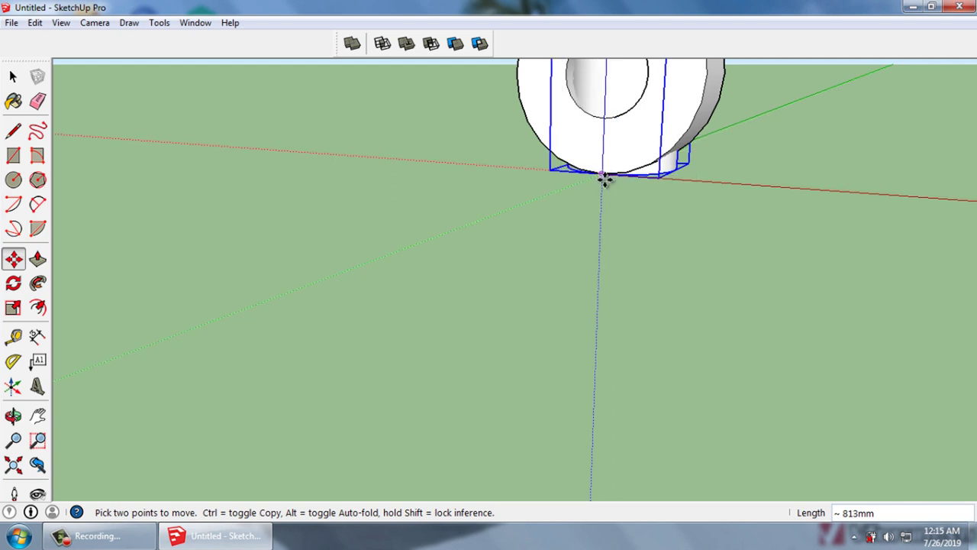
text(10)
key(Return)
scroll(606, 286, down, 1)
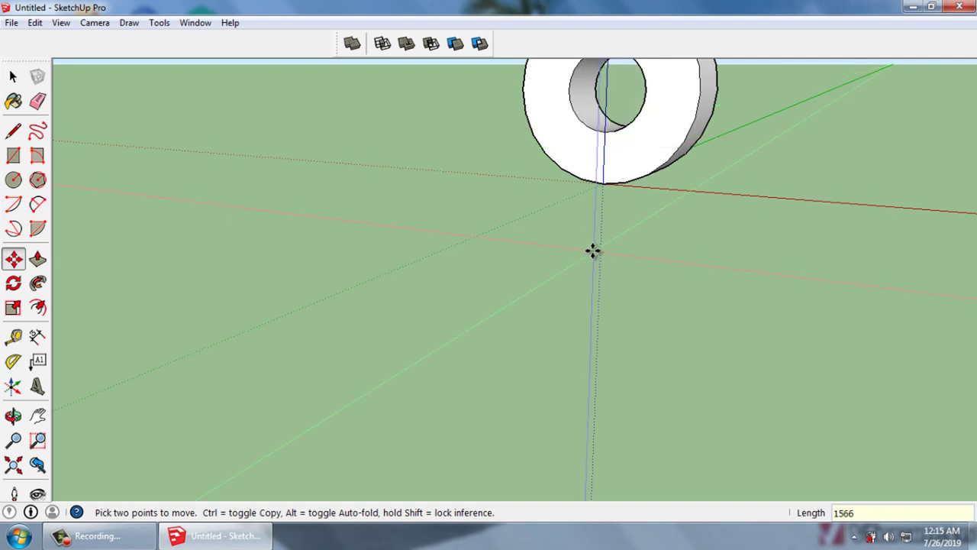
key(space)
scroll(596, 325, down, 2)
scroll(597, 352, down, 2)
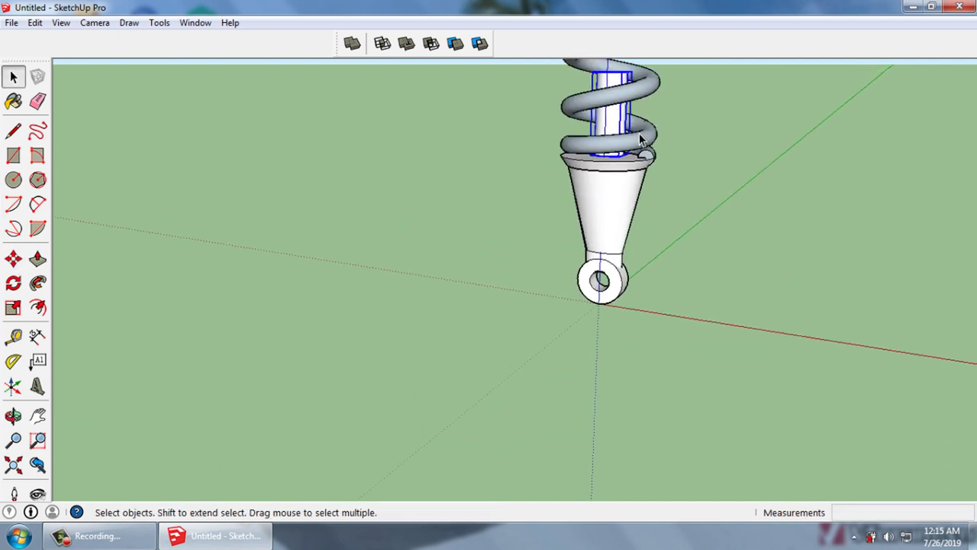
Hide the coil spring to expose the lower rod cylinder
middle_drag(599, 357, 626, 164)
scroll(626, 176, up, 2)
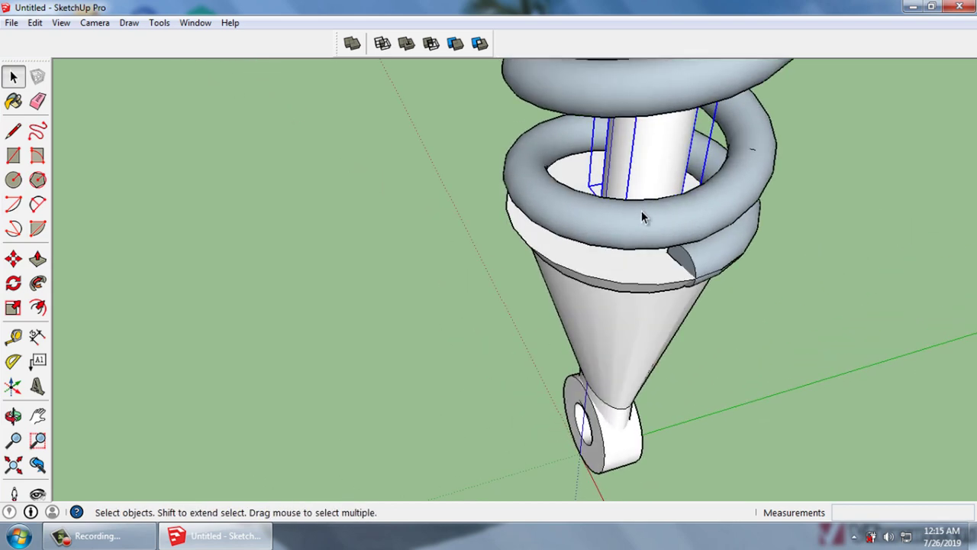
click(644, 218)
right_click(643, 219)
click(689, 260)
Look down onto the collar and begin a tape measurement from the rod's top edge, then cancel
mouse_move(689, 264)
middle_down()
mouse_move(447, 246)
mouse_move(654, 305)
mouse_move(775, 294)
mouse_move(554, 265)
mouse_move(631, 224)
middle_up()
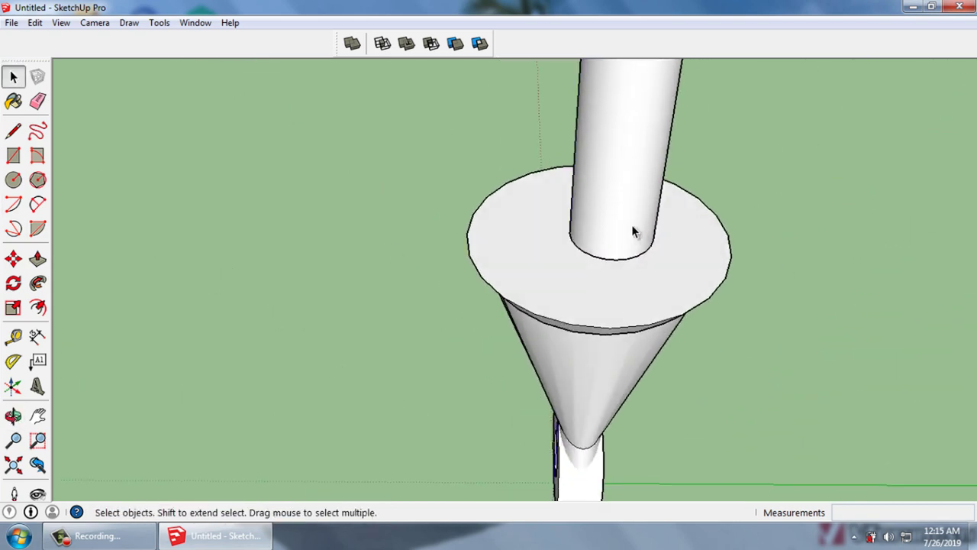
scroll(632, 225, down, 3)
scroll(622, 187, up, 3)
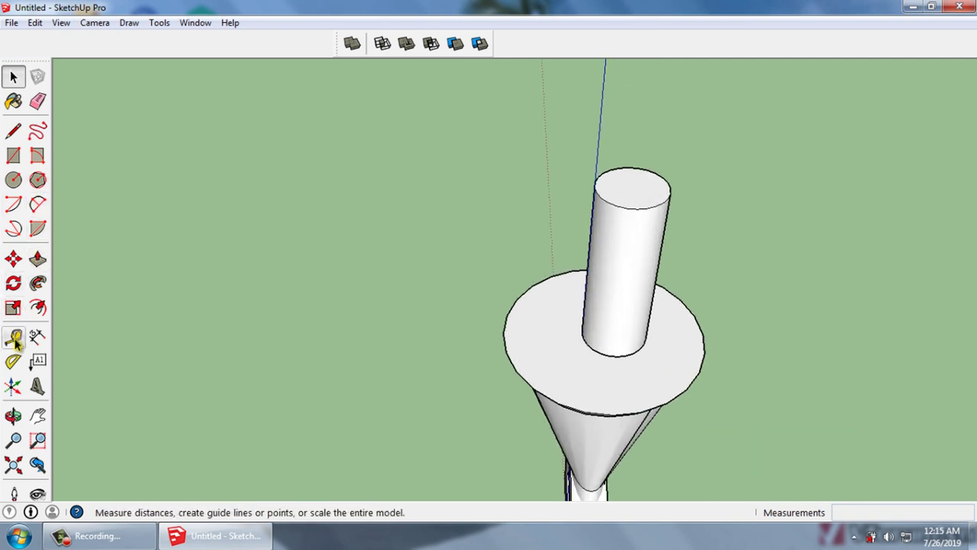
click(14, 339)
click(603, 181)
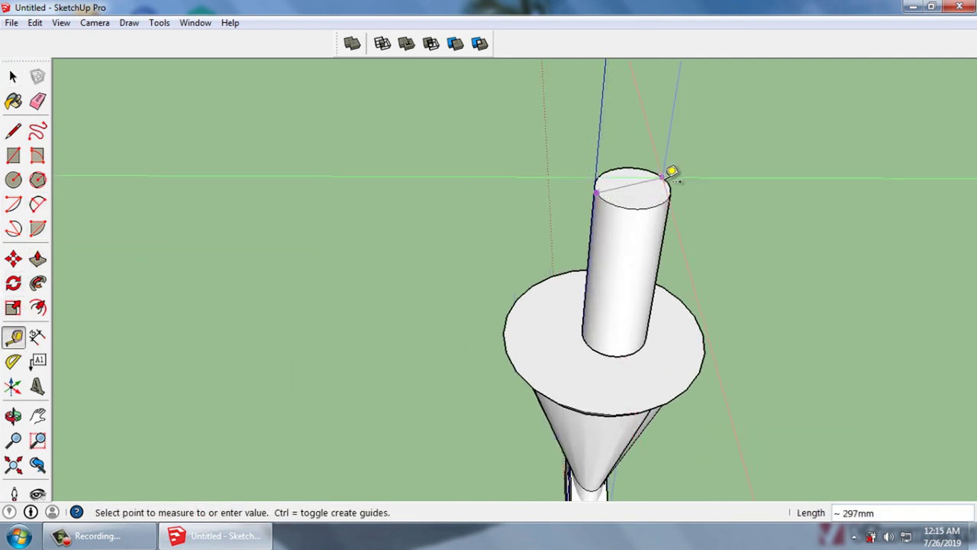
key(space)
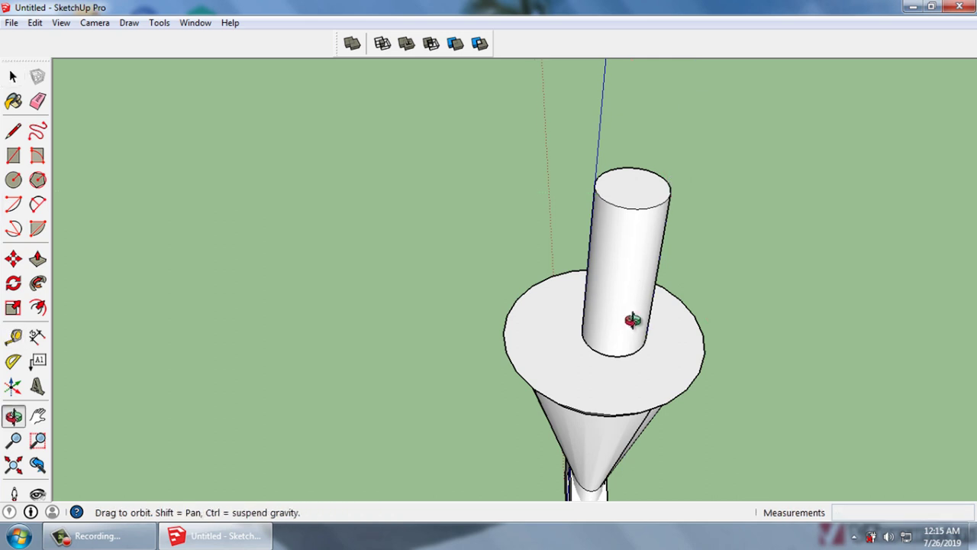
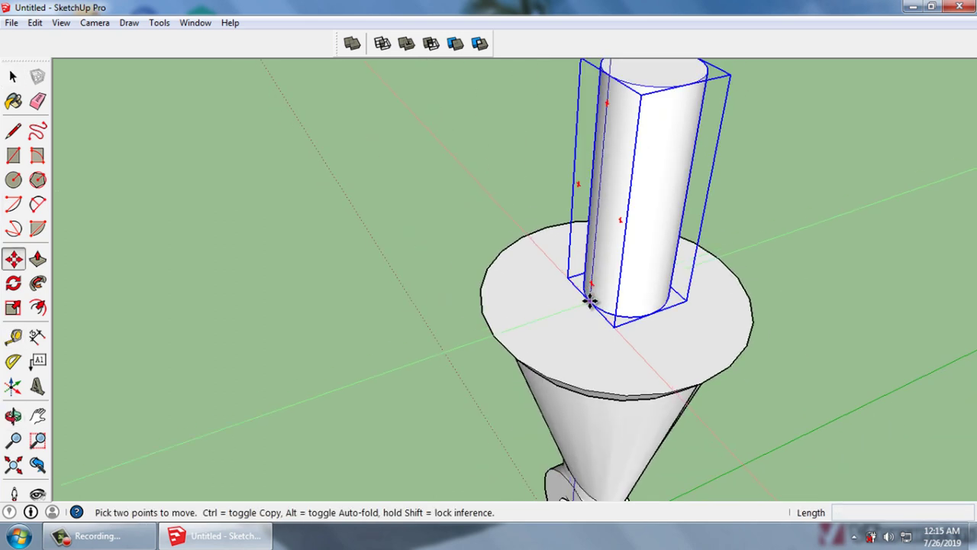
Move the white damper cylinder along the green axis to centre it on the disc, then orbit to check
click(591, 302)
text(9)
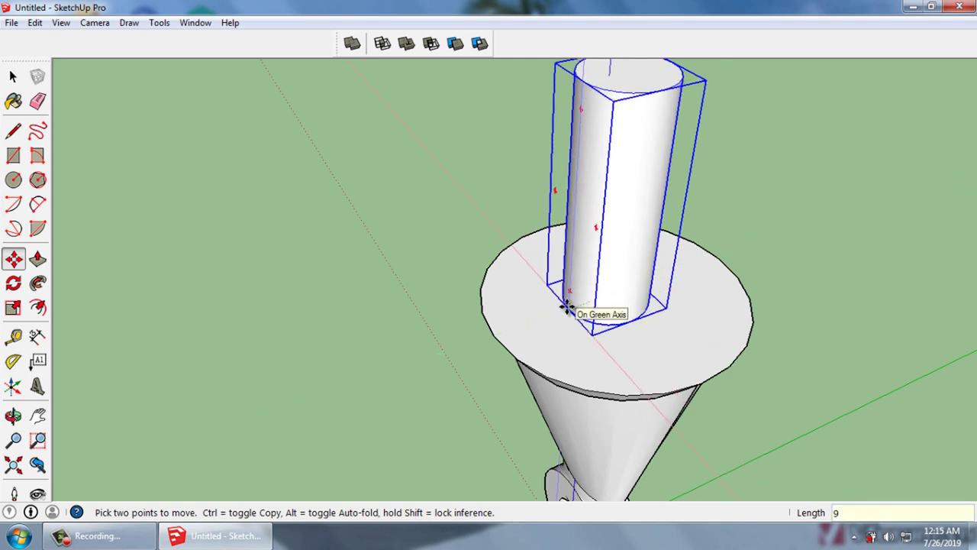
click(566, 307)
key(space)
mouse_move(667, 346)
middle_down()
mouse_move(393, 356)
mouse_move(371, 433)
mouse_move(395, 458)
mouse_move(549, 484)
mouse_move(672, 436)
mouse_move(618, 420)
mouse_move(612, 310)
middle_up()
scroll(611, 310, up, 3)
scroll(628, 356, up, 2)
middle_drag(512, 323, 576, 354)
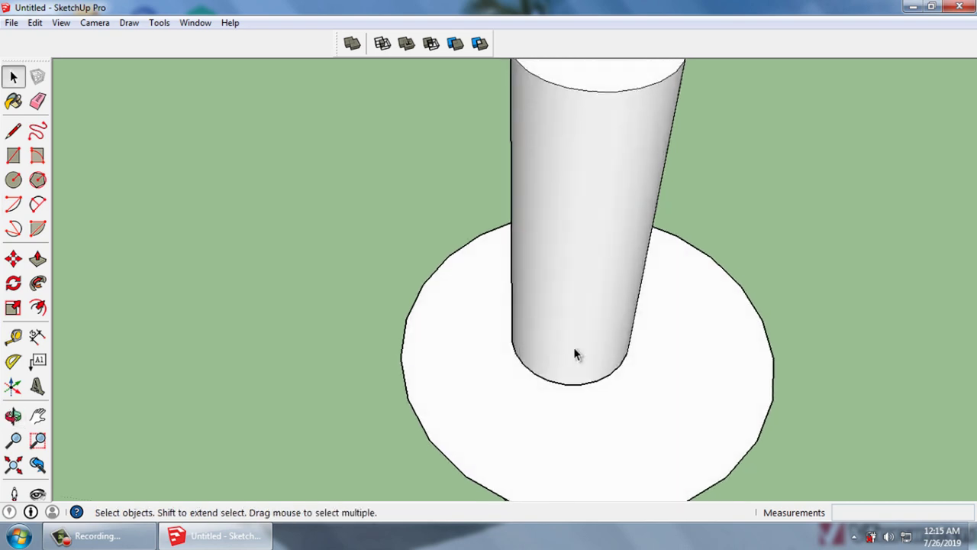
mouse_move(640, 384)
middle_down()
mouse_move(493, 389)
mouse_move(682, 396)
middle_up()
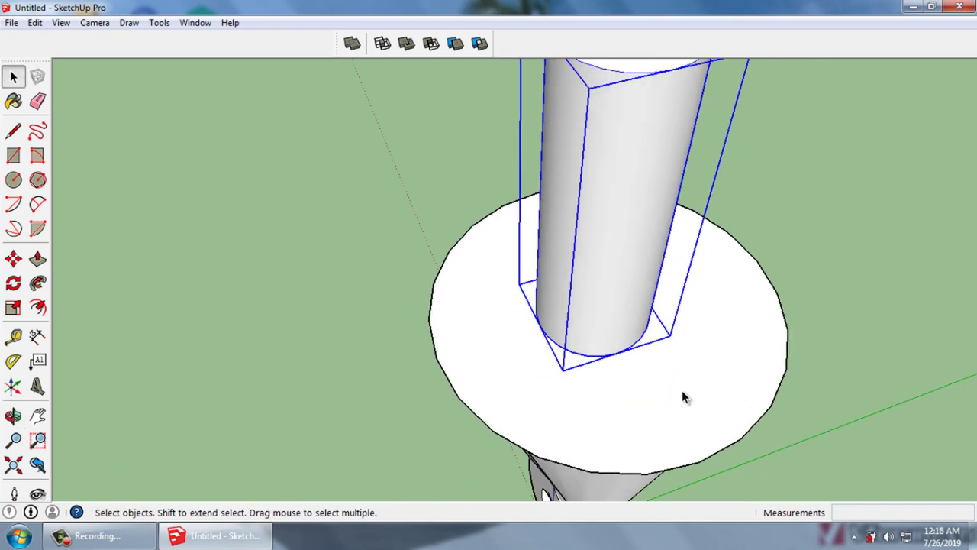
Unhide all geometry so the coil spring reappears, then zoom out around it
click(34, 23)
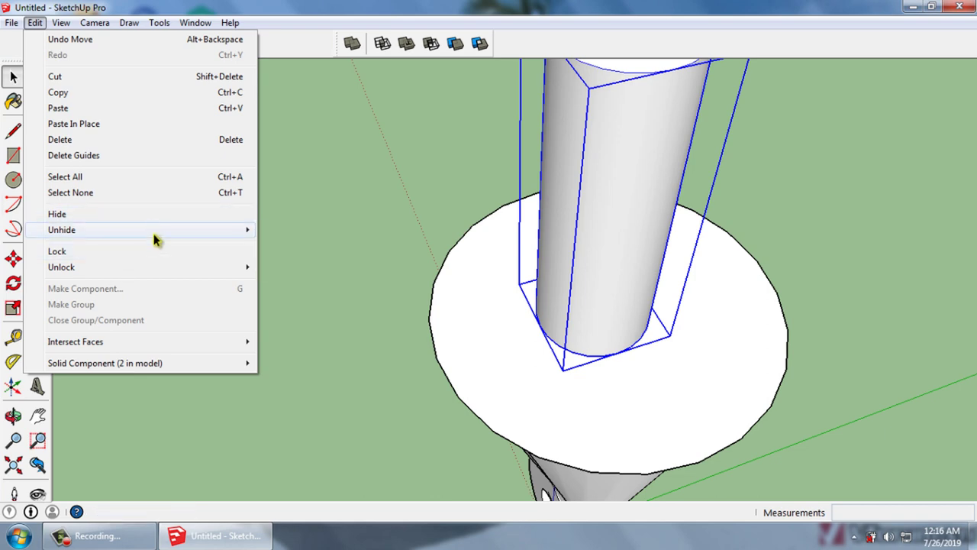
mouse_move(62, 230)
click(277, 262)
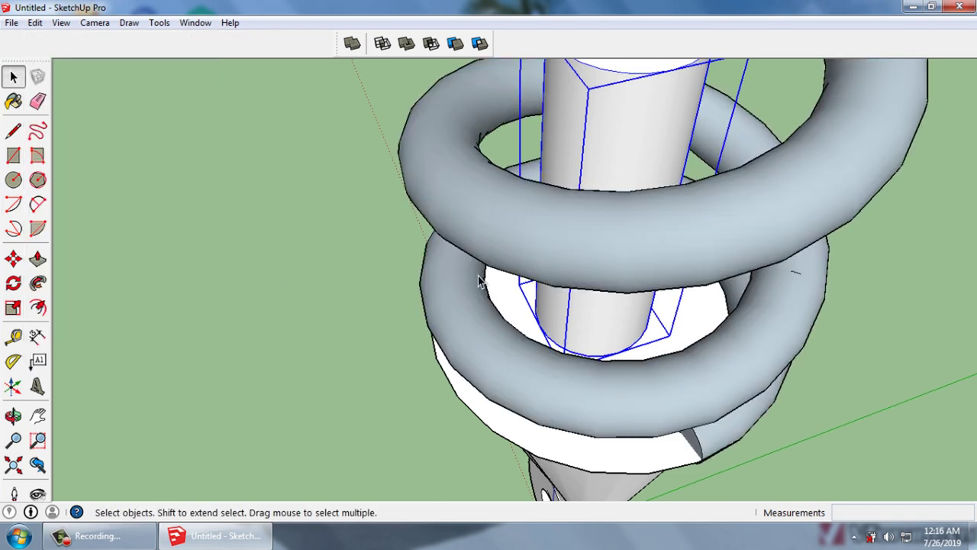
mouse_move(280, 281)
middle_down()
mouse_move(419, 266)
mouse_move(456, 229)
middle_up()
scroll(458, 229, down, 3)
scroll(481, 221, down, 3)
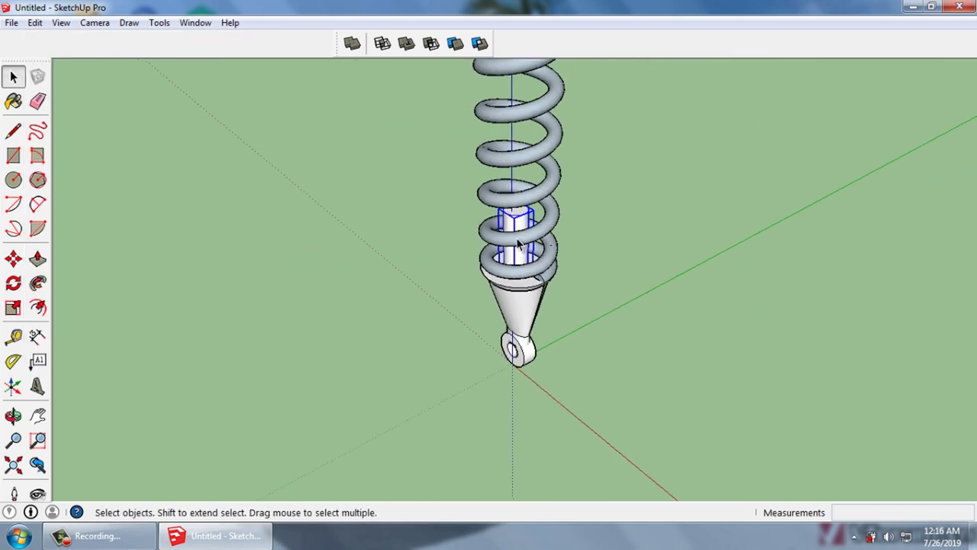
scroll(504, 214, down, 2)
scroll(514, 207, down, 2)
middle_drag(514, 207, 437, 148)
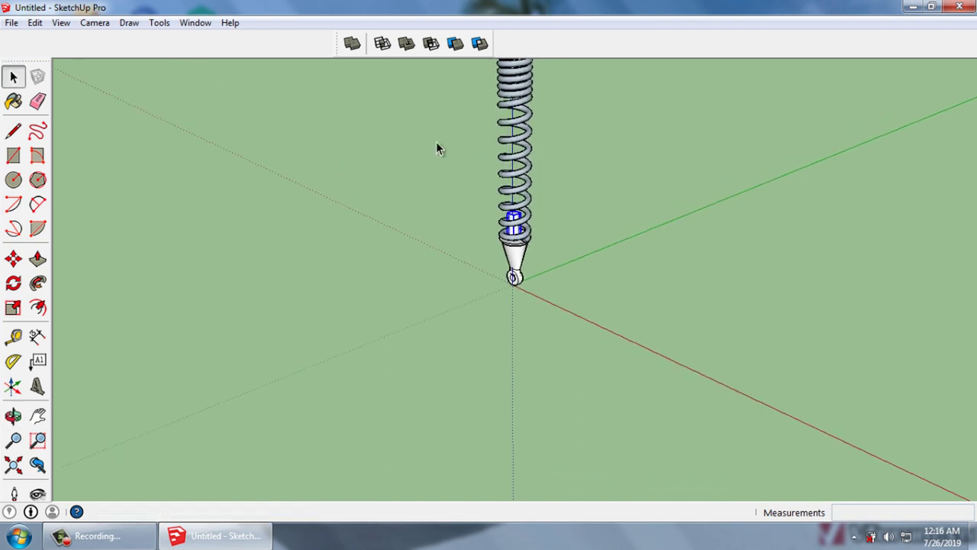
Unhide all again to bring back the top eyelet mount, and look inside the spring
click(35, 23)
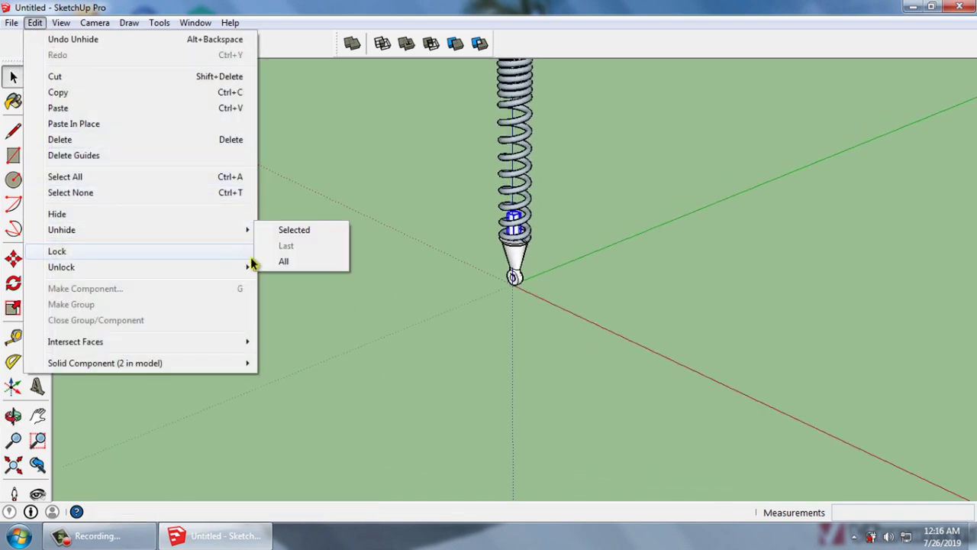
click(282, 262)
scroll(458, 178, down, 2)
scroll(466, 153, up, 1)
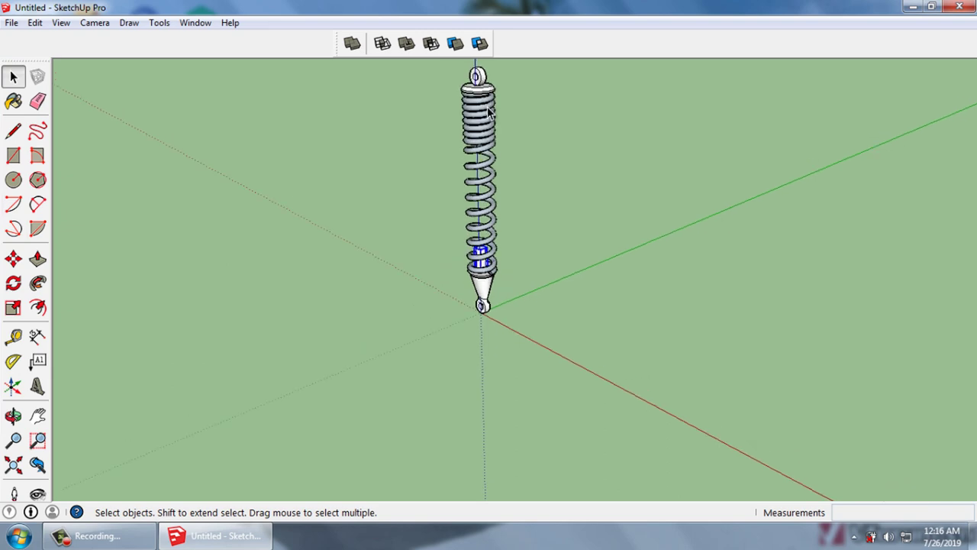
scroll(470, 140, up, 4)
mouse_move(470, 139)
middle_down()
mouse_move(465, 175)
mouse_move(484, 203)
mouse_move(469, 144)
mouse_move(467, 235)
middle_up()
Push/pull the damper cylinder's bottom face down about 793mm through the spring
scroll(476, 225, up, 3)
double_click(466, 237)
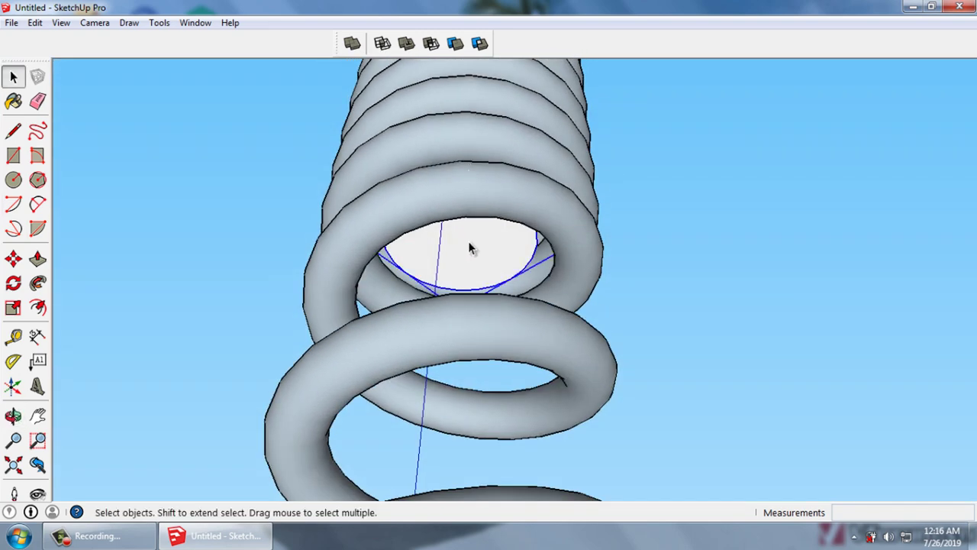
key(p)
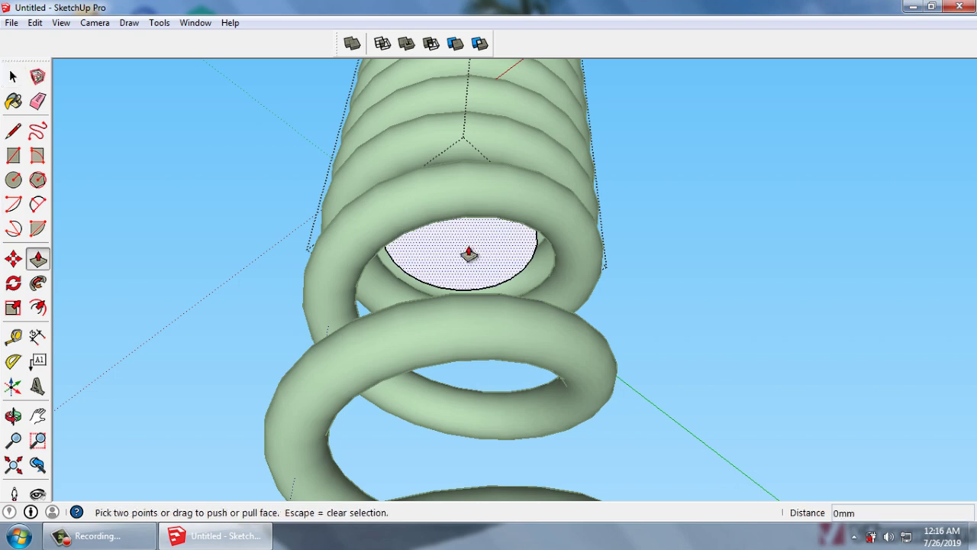
drag(469, 252, 465, 451)
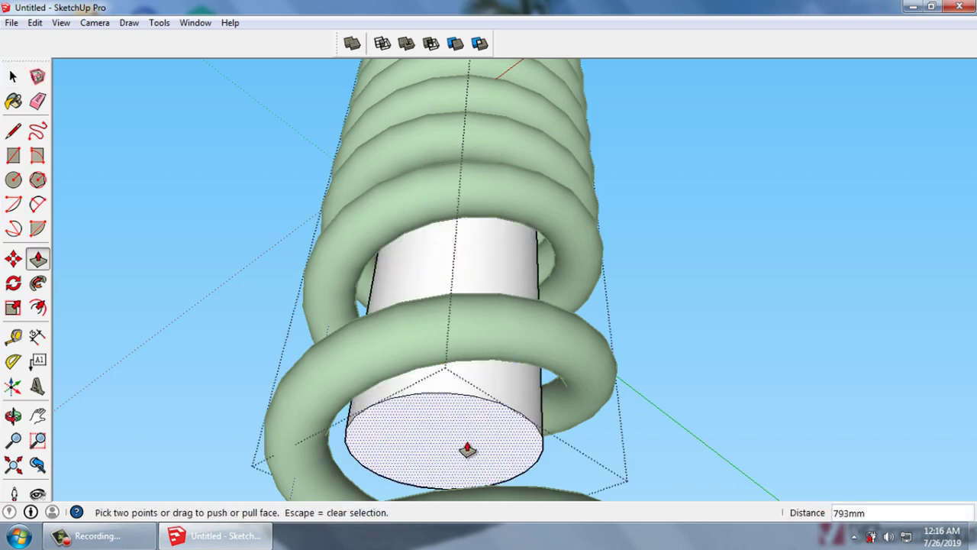
scroll(496, 287, down, 2)
scroll(468, 372, down, 2)
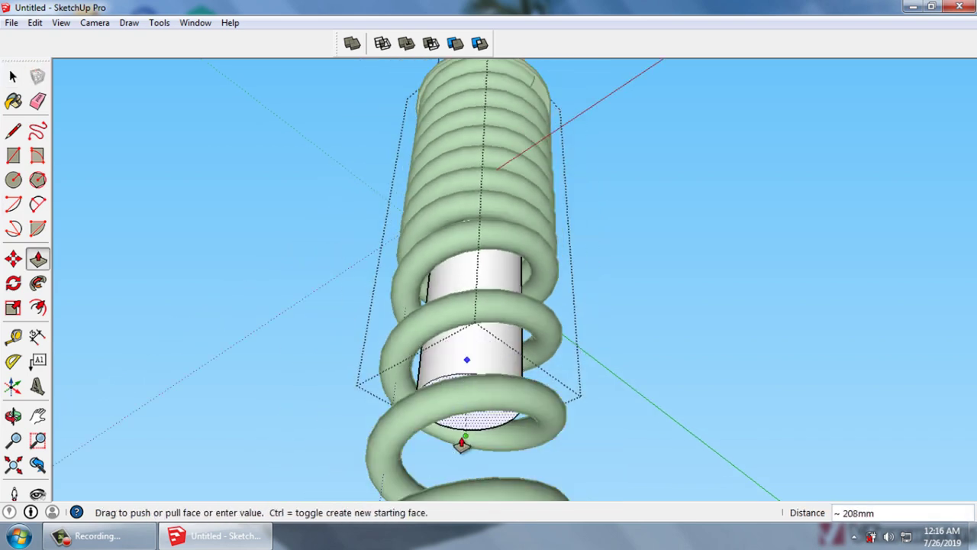
click(462, 445)
key(space)
mouse_move(581, 310)
middle_down()
mouse_move(571, 419)
mouse_move(538, 243)
middle_up()
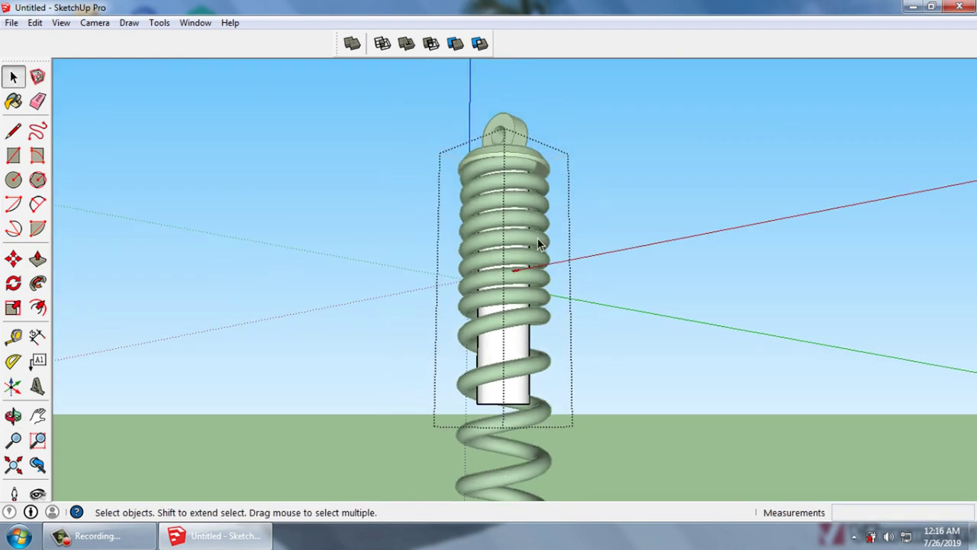
scroll(538, 243, down, 2)
scroll(516, 319, up, 1)
scroll(516, 319, up, 3)
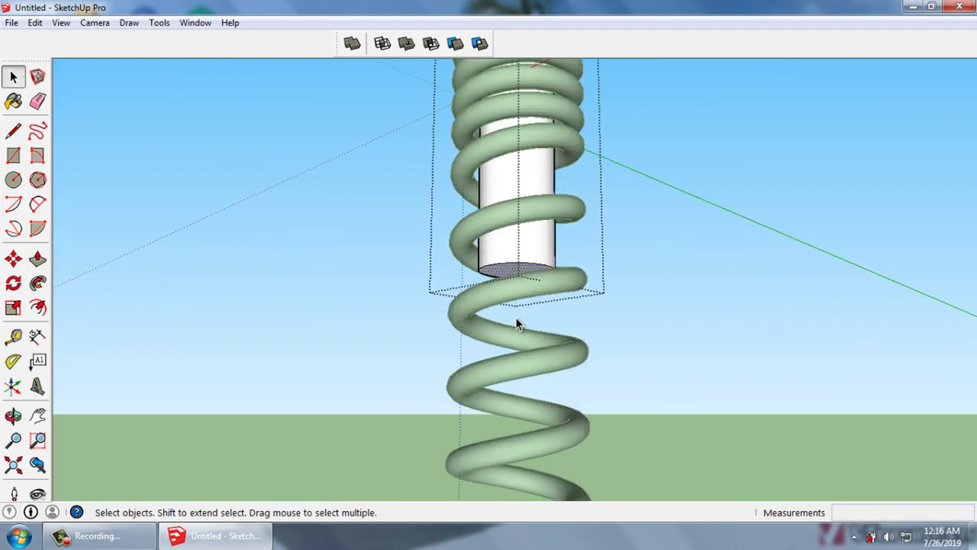
mouse_move(516, 323)
middle_down()
mouse_move(508, 212)
mouse_move(532, 268)
middle_up()
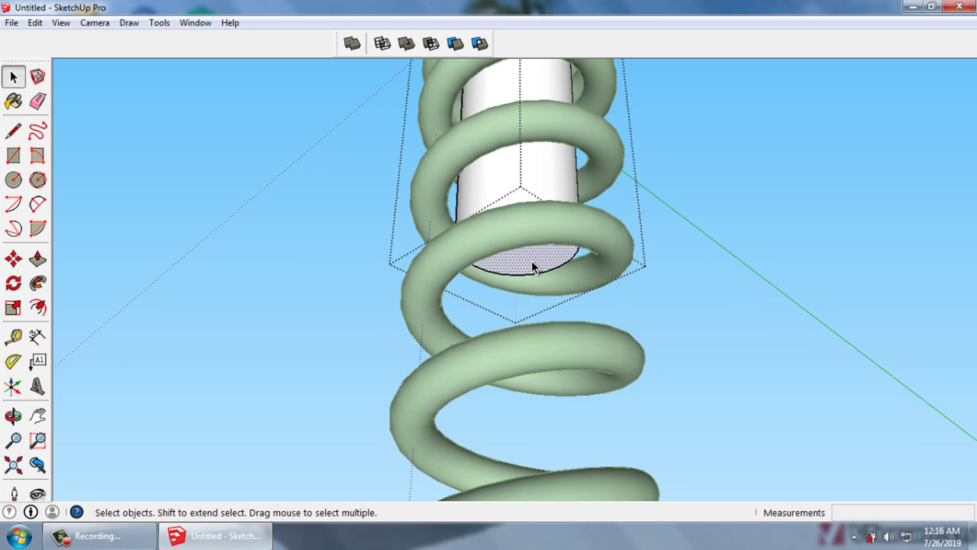
Pull the cylinder's bottom face a further ~783mm down toward the base
key(p)
drag(519, 276, 540, 447)
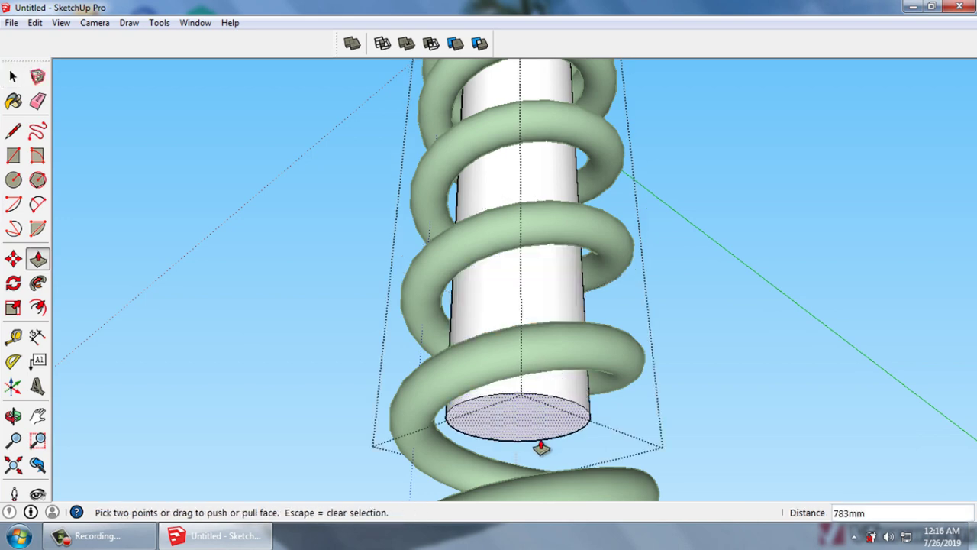
key(space)
middle_drag(803, 350, 629, 337)
scroll(629, 337, down, 2)
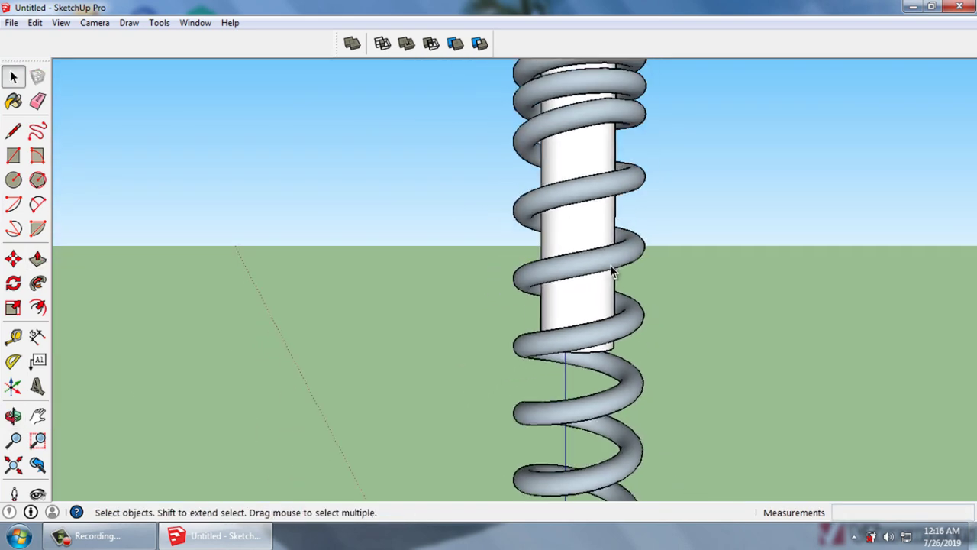
scroll(611, 271, down, 2)
scroll(600, 390, down, 2)
scroll(609, 452, up, 2)
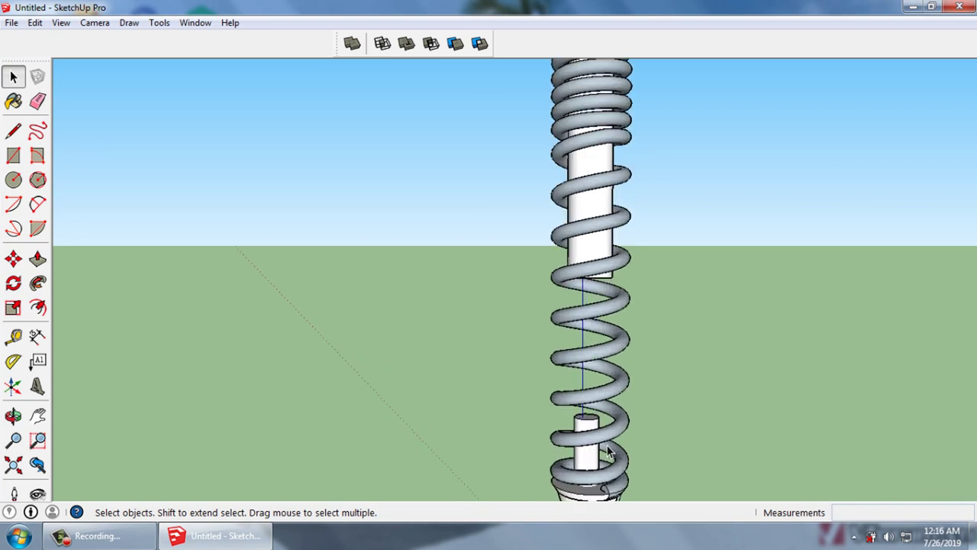
mouse_move(609, 452)
middle_down()
mouse_move(521, 369)
mouse_move(530, 442)
mouse_move(566, 415)
middle_up()
Pull the lower cylinder's top face up through the spring, well past the top collar
scroll(569, 412, up, 3)
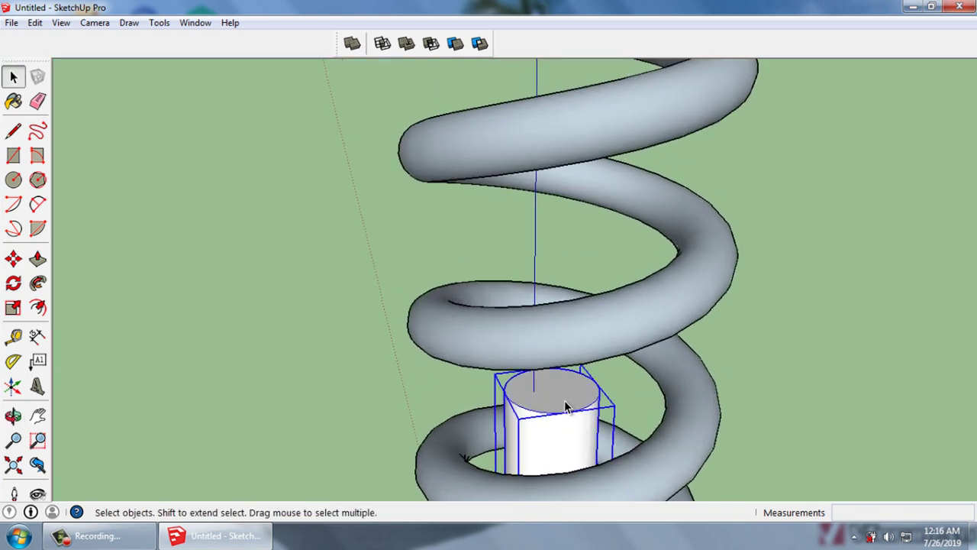
double_click(565, 407)
key(p)
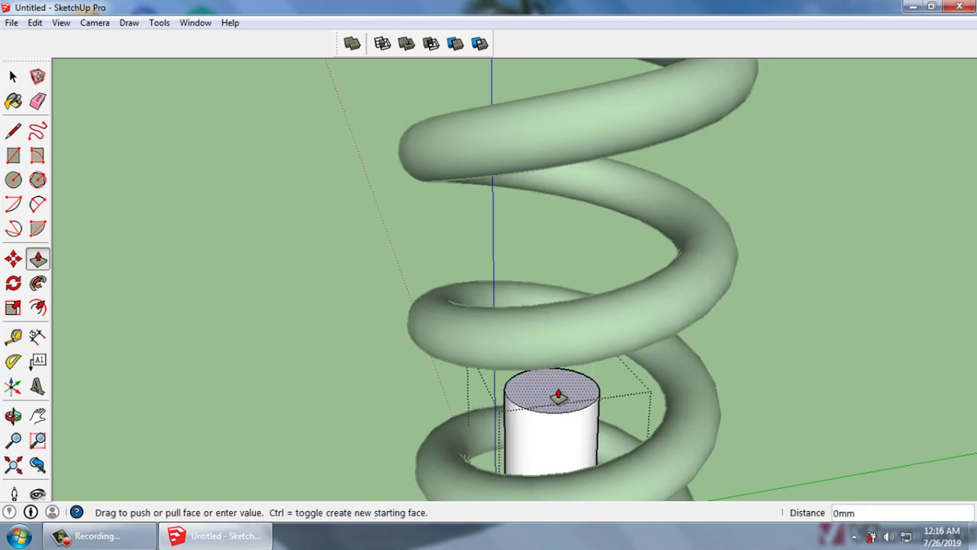
drag(562, 396, 567, 87)
scroll(600, 277, down, 3)
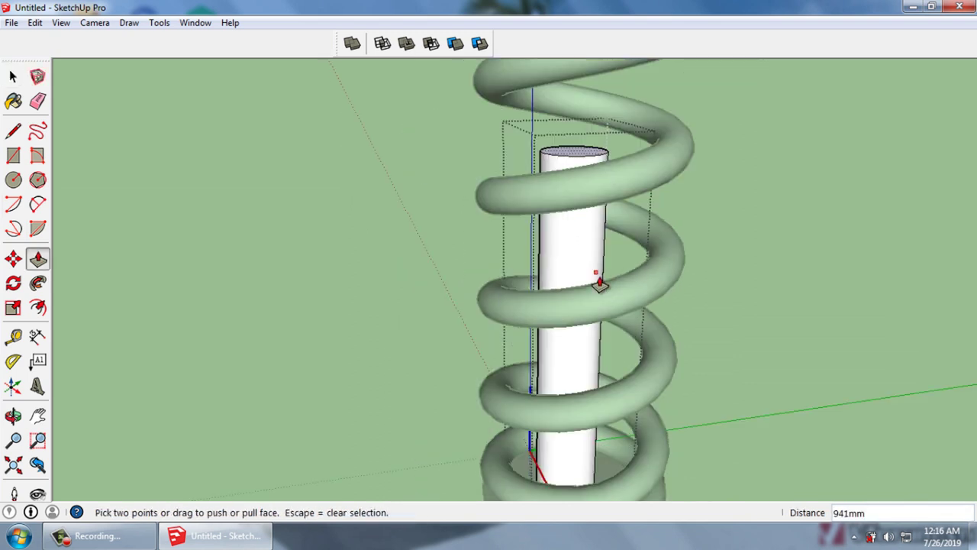
scroll(601, 293, down, 2)
scroll(598, 222, up, 2)
scroll(589, 222, up, 3)
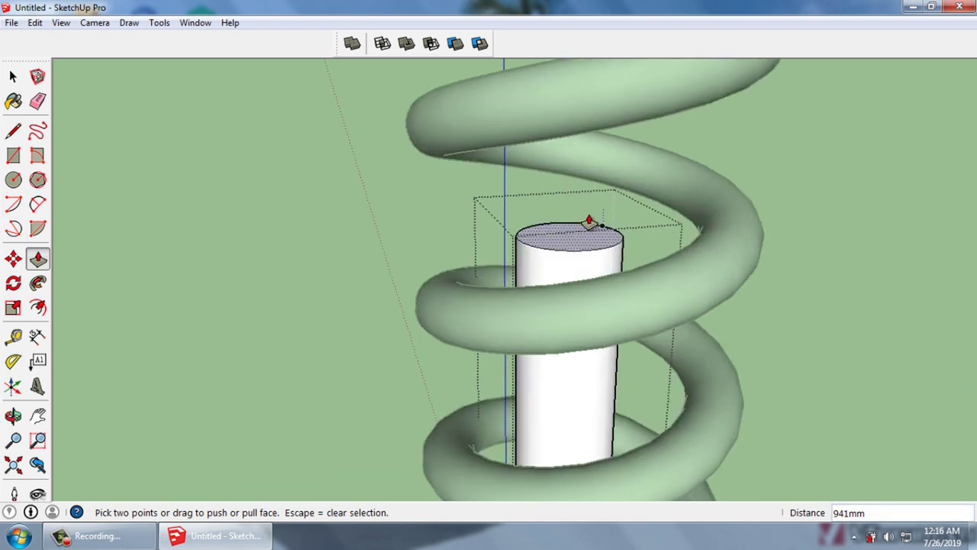
scroll(620, 253, down, 3)
mouse_move(619, 253)
middle_down()
mouse_move(631, 130)
mouse_move(672, 310)
middle_up()
scroll(672, 309, down, 1)
click(631, 118)
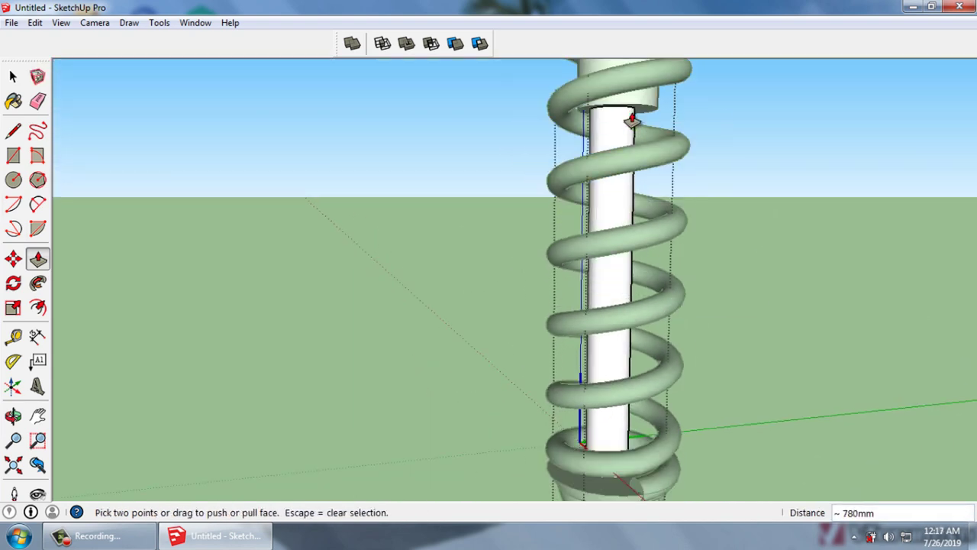
key(space)
Orbit around the whole shock absorber to inspect the extended rod
middle_drag(854, 186, 769, 279)
scroll(769, 280, down, 3)
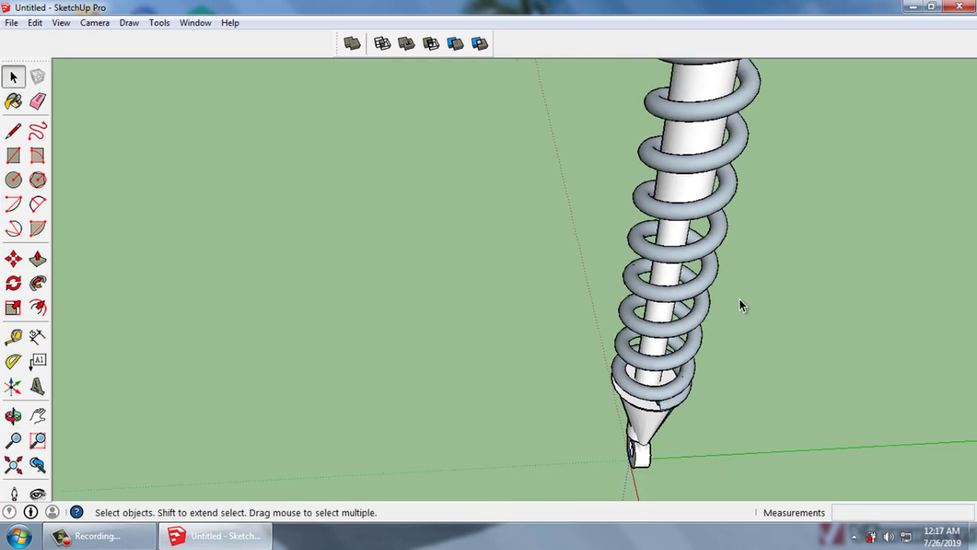
scroll(739, 299, down, 2)
mouse_move(695, 317)
middle_down()
mouse_move(617, 377)
mouse_move(655, 384)
middle_up()
scroll(656, 384, down, 2)
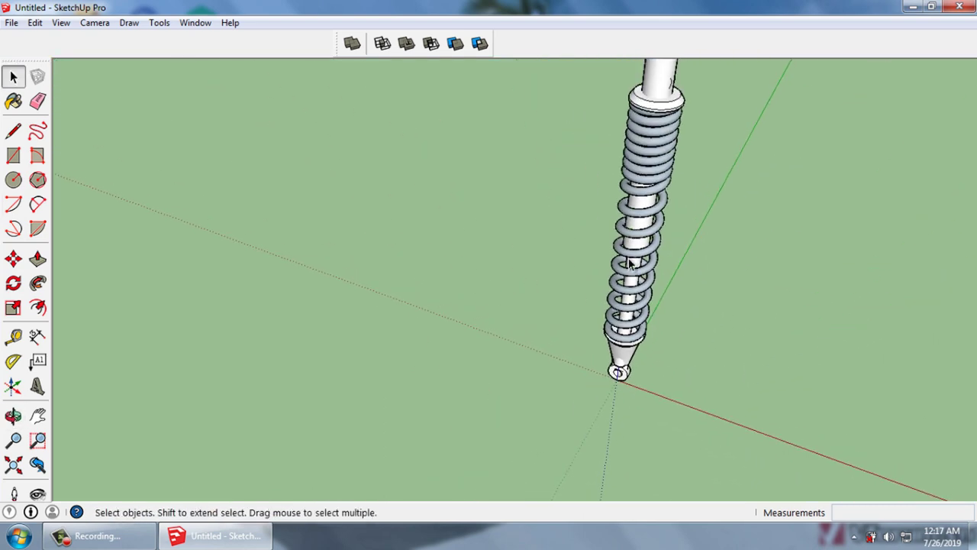
scroll(664, 230, down, 1)
mouse_move(669, 198)
middle_down()
mouse_move(665, 65)
mouse_move(667, 216)
mouse_move(674, 102)
mouse_move(644, 175)
mouse_move(661, 102)
mouse_move(661, 159)
mouse_move(666, 153)
middle_up()
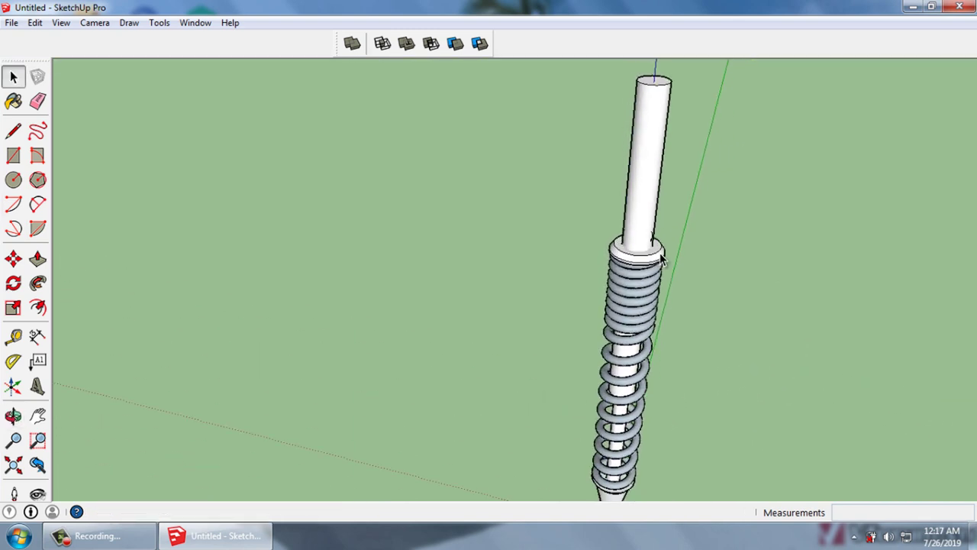
Select the upper rod cylinder, then the white washer beneath it
scroll(670, 148, down, 2)
scroll(657, 164, up, 2)
click(652, 174)
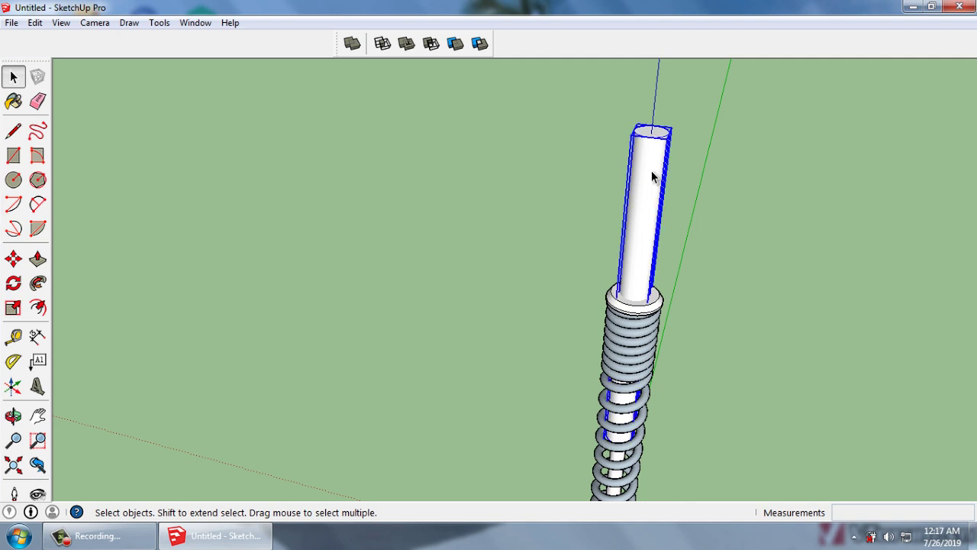
mouse_move(660, 243)
middle_down()
mouse_move(659, 282)
mouse_move(680, 153)
middle_up()
scroll(643, 317, up, 2)
scroll(644, 317, up, 1)
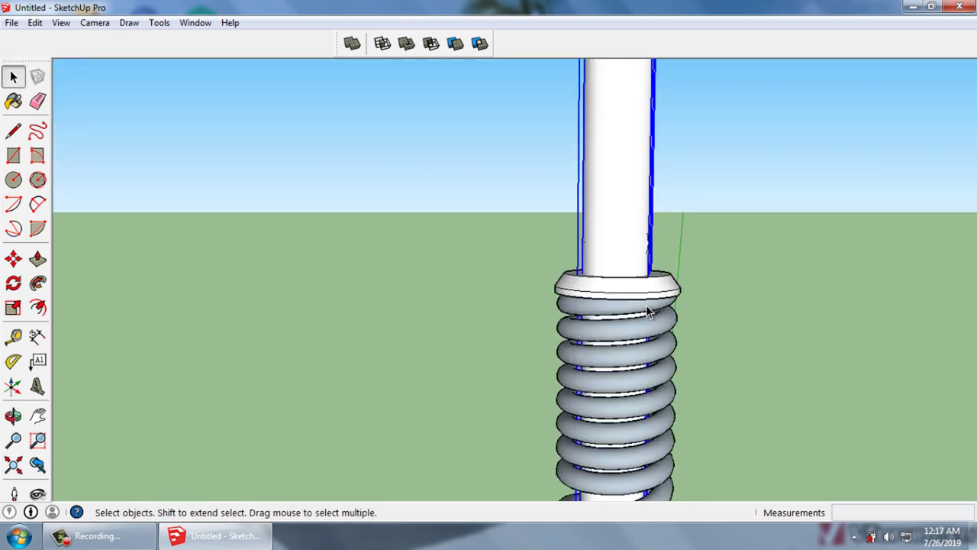
scroll(643, 317, up, 2)
mouse_move(632, 317)
middle_down()
mouse_move(650, 277)
mouse_move(693, 272)
mouse_move(653, 309)
middle_up()
click(616, 293)
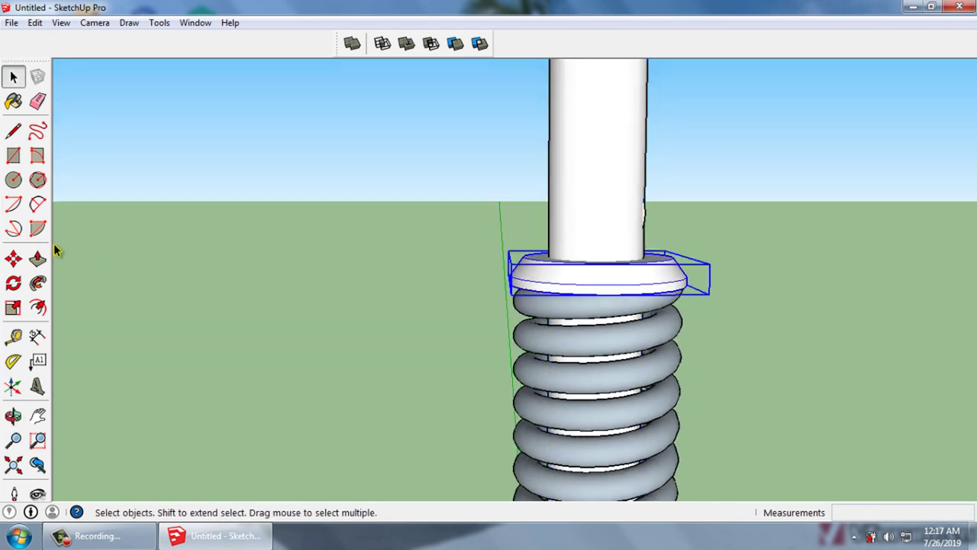
Start the Solid Tools Trim, then cancel it
click(455, 44)
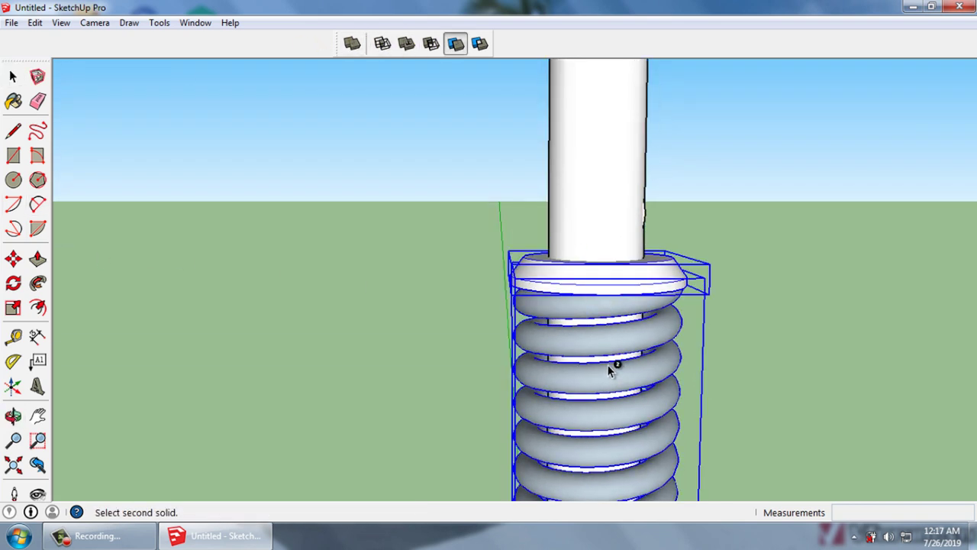
scroll(606, 441, up, 3)
scroll(603, 428, up, 3)
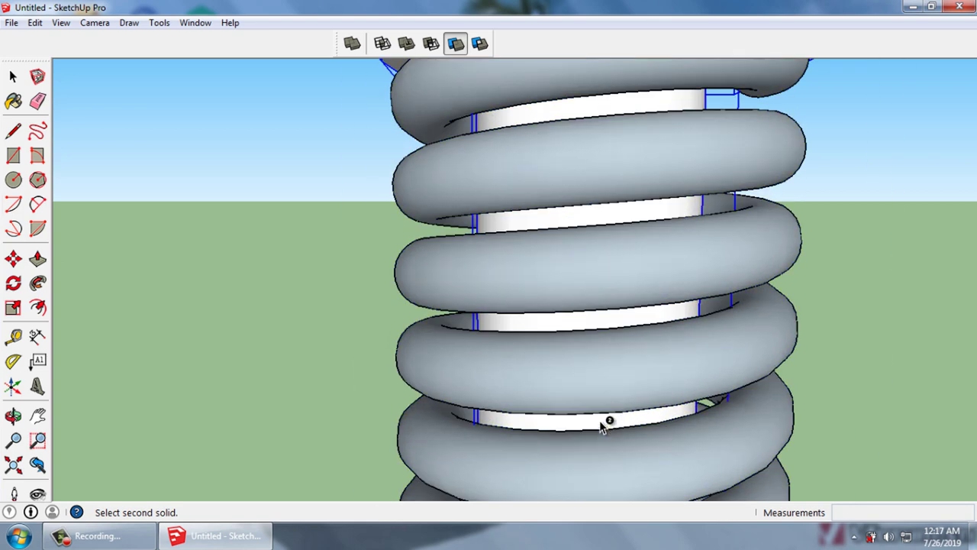
scroll(603, 427, down, 3)
scroll(591, 432, down, 2)
key(space)
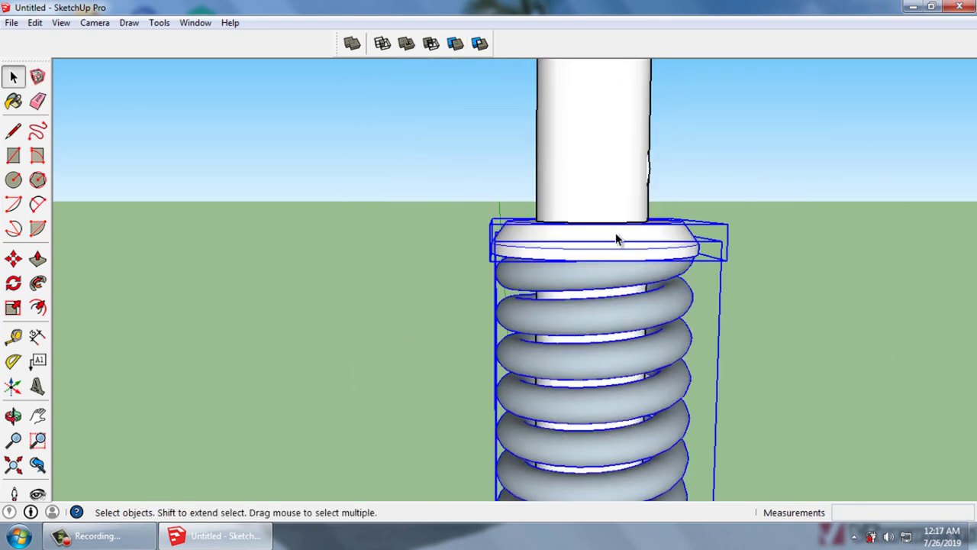
Trim the collar disc against the coil spring, keeping both solids
click(618, 245)
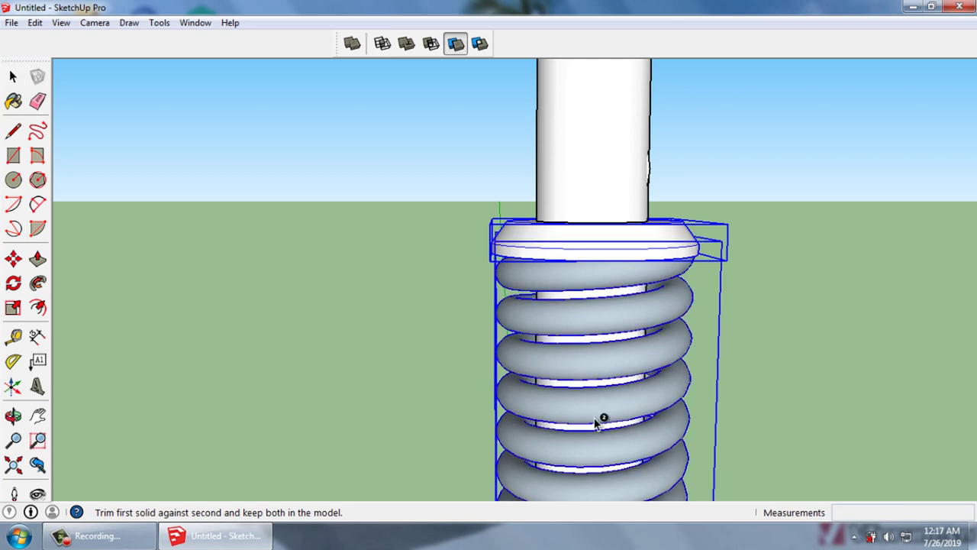
click(599, 432)
scroll(598, 432, up, 2)
scroll(598, 432, up, 3)
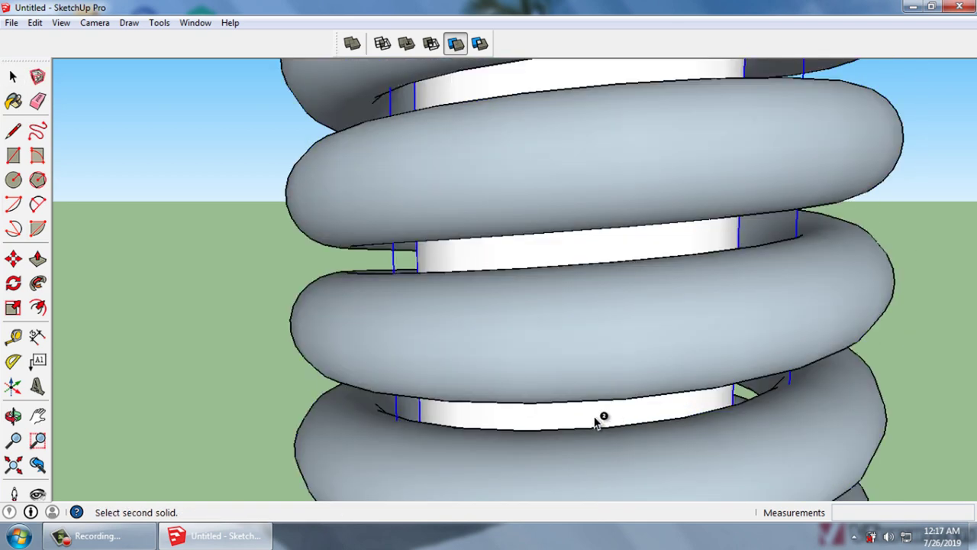
key(space)
scroll(589, 421, down, 4)
scroll(586, 359, down, 2)
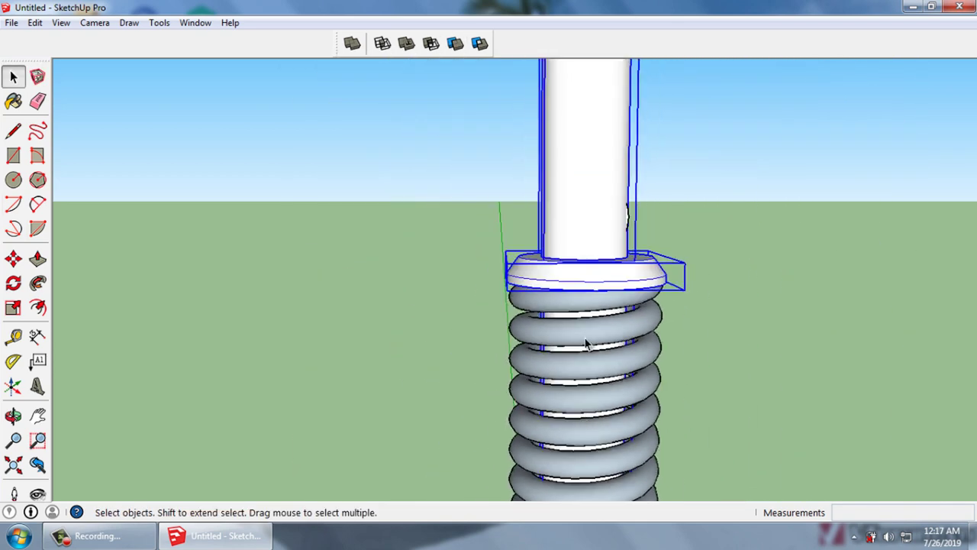
Explode the thick damper shaft group and delete its geometry
click(772, 265)
right_click(601, 196)
click(653, 281)
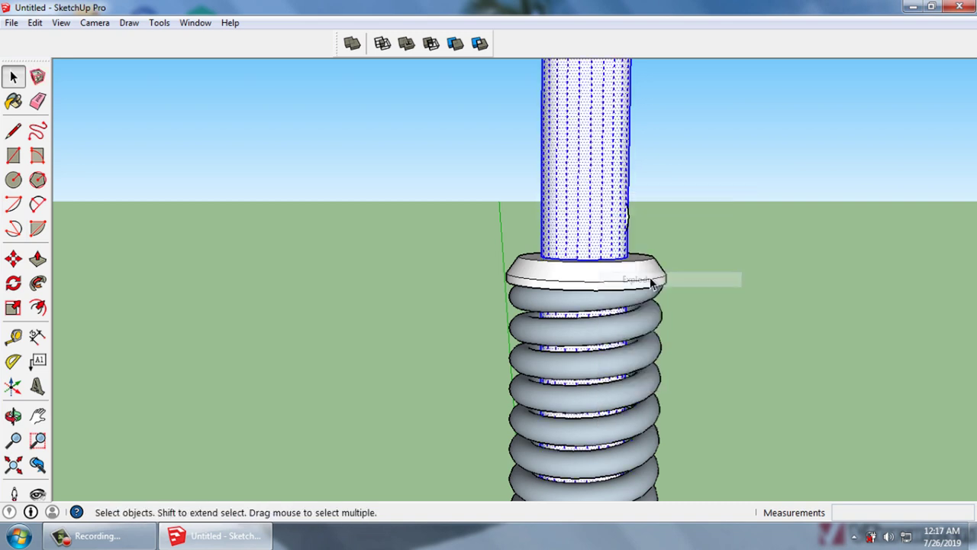
click(600, 200)
double_click(598, 197)
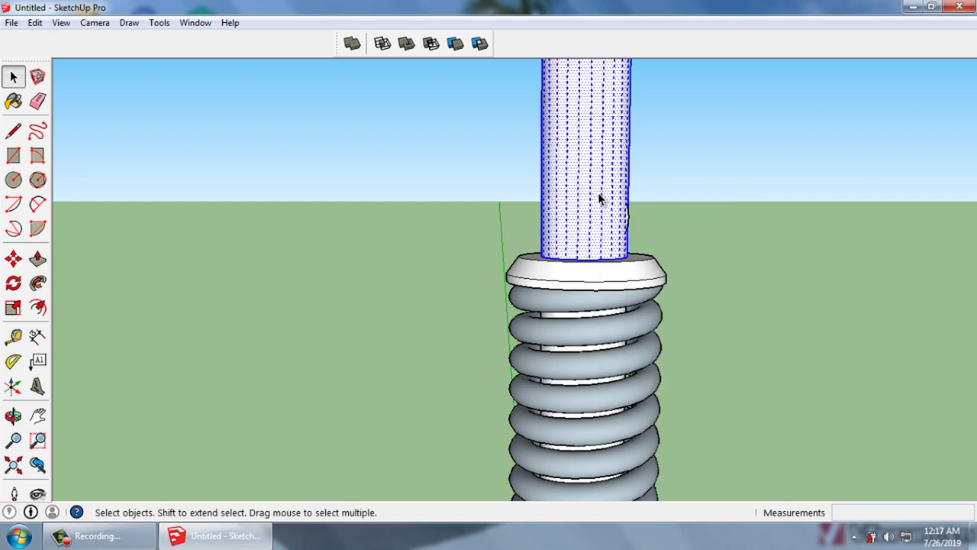
key(Delete)
scroll(601, 255, down, 1)
scroll(602, 254, down, 1)
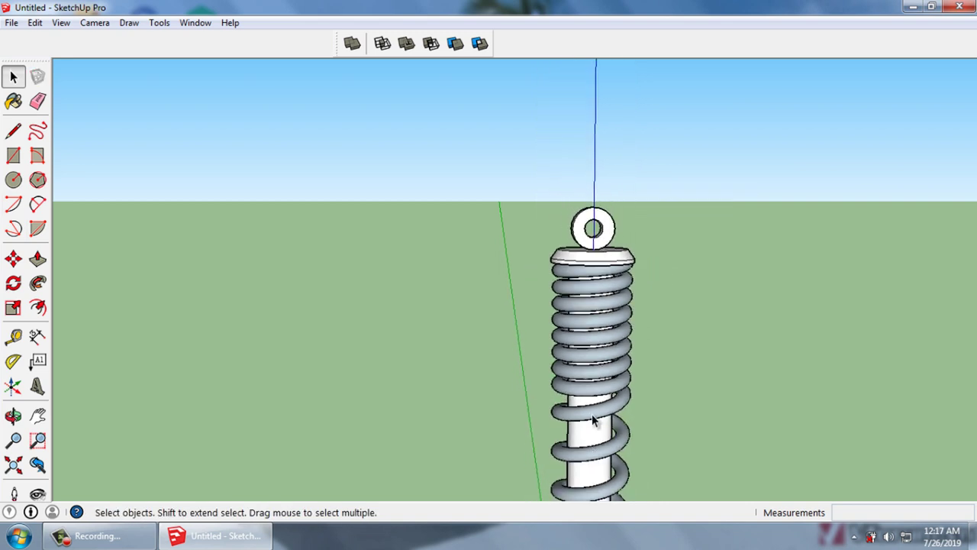
scroll(593, 420, down, 3)
scroll(584, 366, up, 2)
scroll(584, 367, up, 2)
Turn the remaining slim inner rod pieces into components with G
click(580, 355)
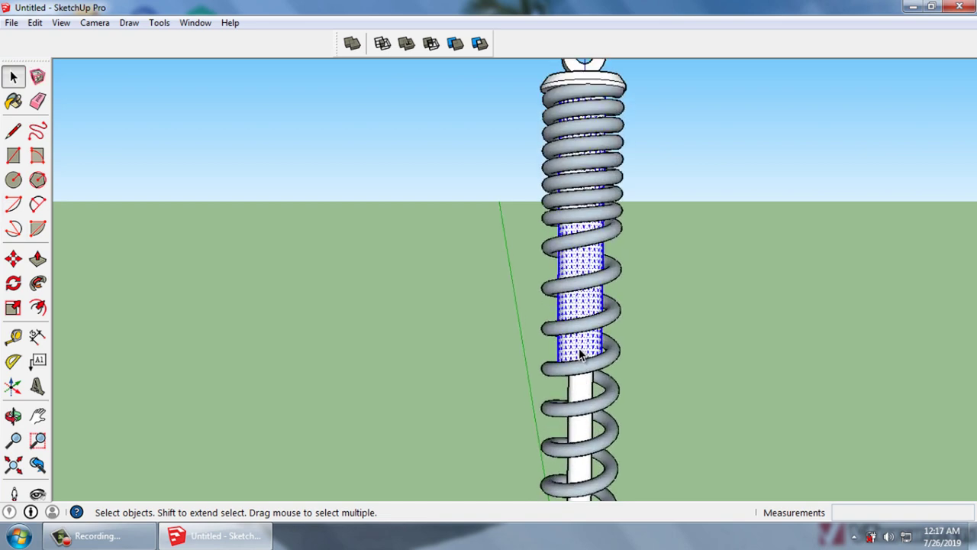
key(g)
click(572, 366)
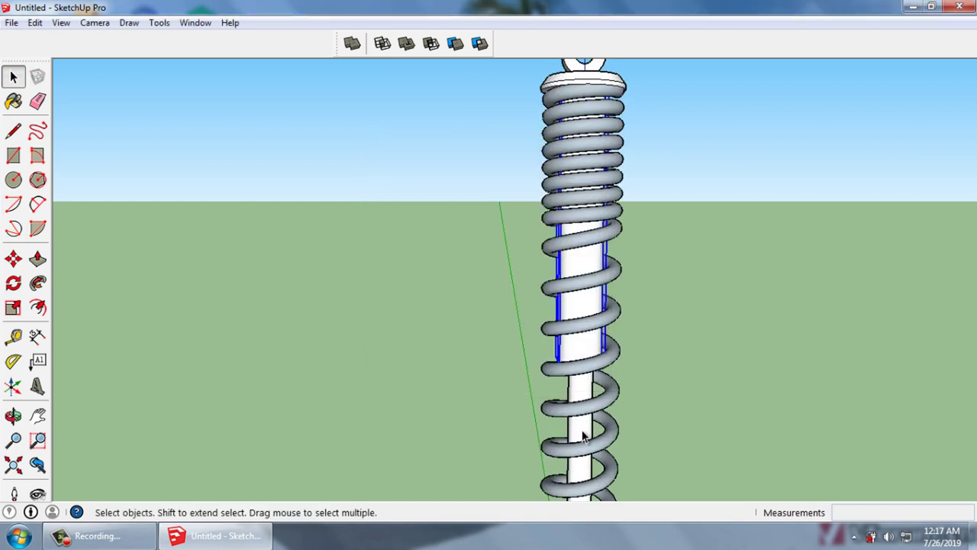
double_click(582, 434)
key(g)
key(Return)
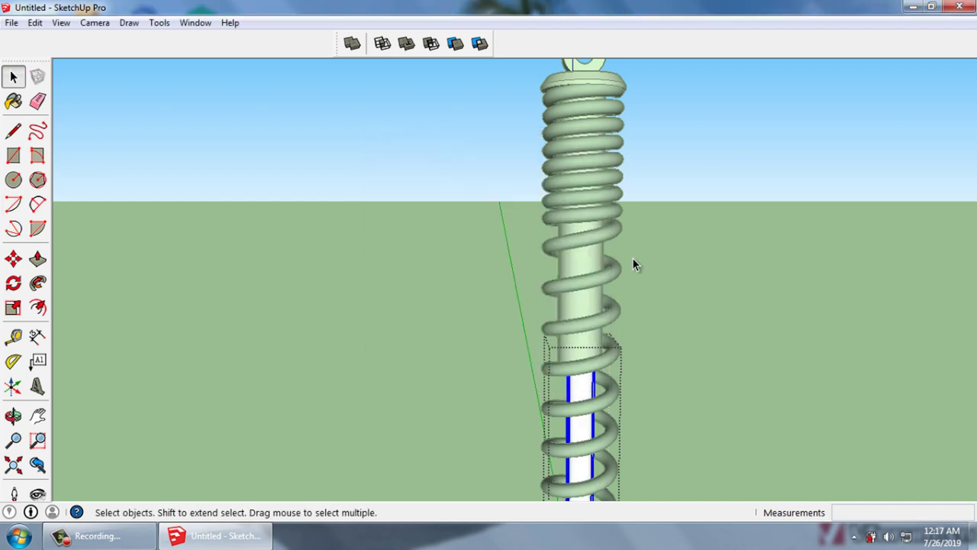
scroll(634, 255, down, 2)
Orbit around the spring to view the bottom eyelet edge-on
click(676, 349)
mouse_move(676, 355)
middle_down()
mouse_move(776, 338)
mouse_move(709, 236)
mouse_move(630, 393)
mouse_move(586, 422)
mouse_move(603, 460)
mouse_move(456, 445)
mouse_move(639, 384)
mouse_move(383, 441)
middle_up()
scroll(603, 460, up, 2)
scroll(610, 432, up, 2)
scroll(412, 431, up, 2)
middle_drag(441, 422, 577, 348)
scroll(577, 348, down, 2)
scroll(558, 345, down, 2)
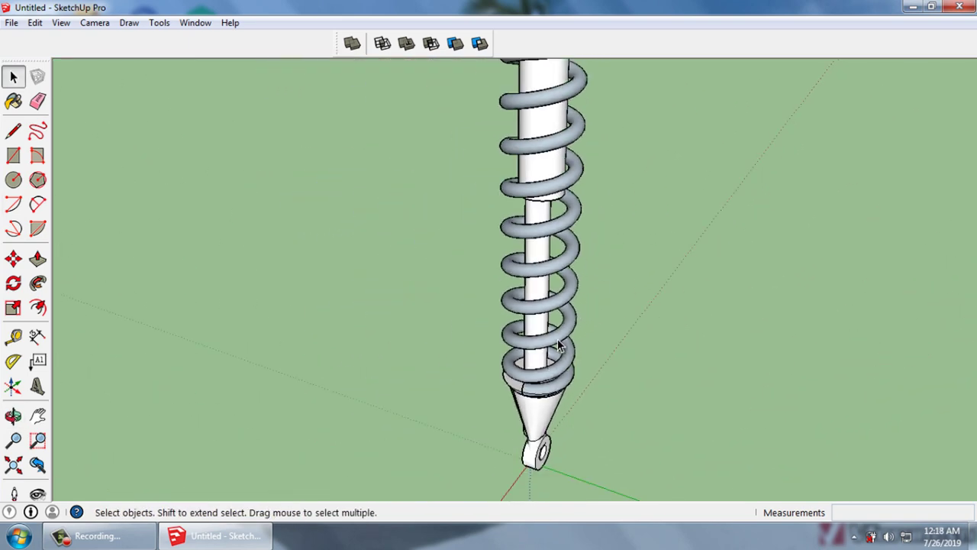
scroll(527, 467, up, 2)
mouse_move(505, 428)
middle_down()
mouse_move(669, 402)
mouse_move(593, 463)
mouse_move(611, 397)
mouse_move(596, 380)
mouse_move(428, 325)
mouse_move(484, 331)
mouse_move(502, 345)
middle_up()
scroll(565, 466, up, 3)
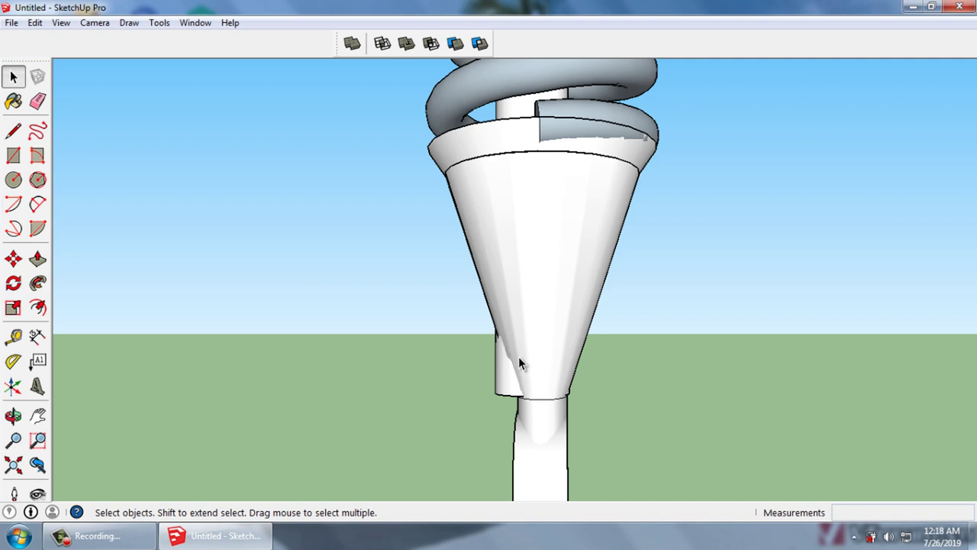
scroll(519, 362, down, 2)
scroll(521, 362, down, 2)
scroll(521, 362, down, 2)
Orbit and zoom to look down on the shock and its bottom eyelet end
middle_click(522, 366)
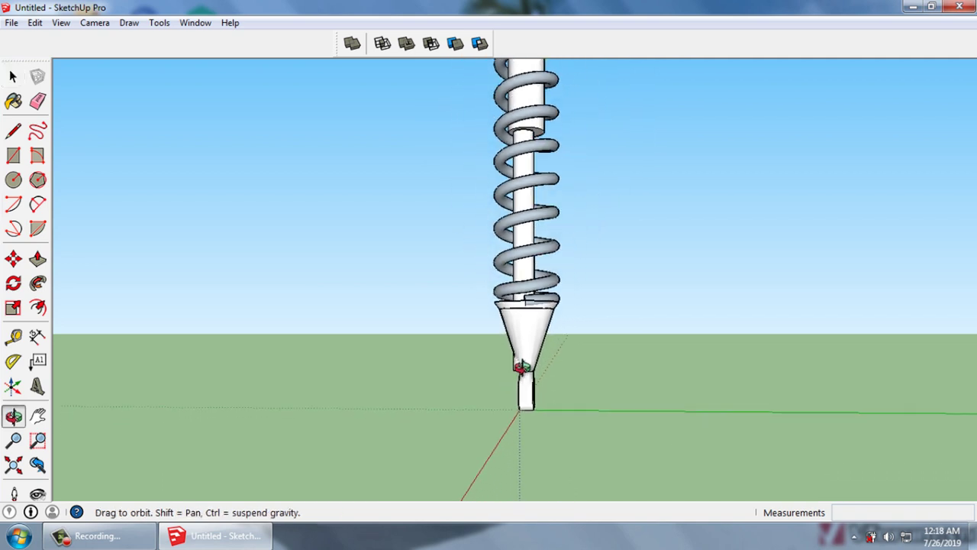
middle_drag(522, 368, 522, 237)
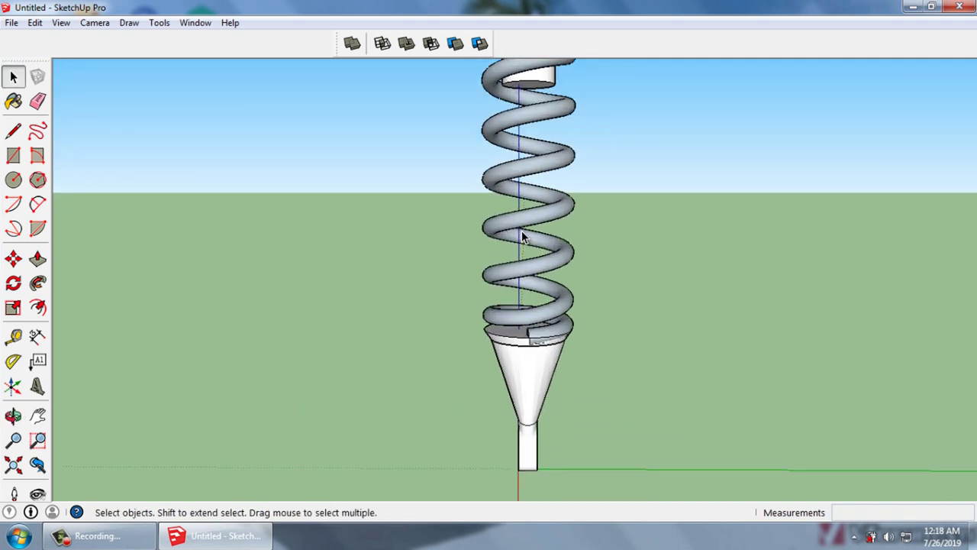
scroll(522, 231, down, 2)
scroll(525, 230, up, 1)
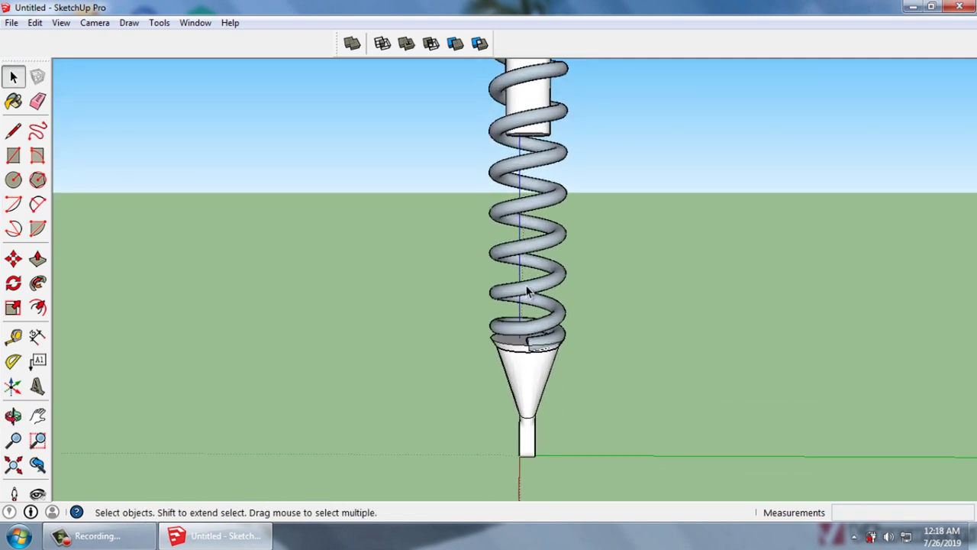
scroll(527, 294, up, 2)
scroll(528, 304, down, 2)
scroll(529, 427, up, 1)
scroll(511, 430, up, 1)
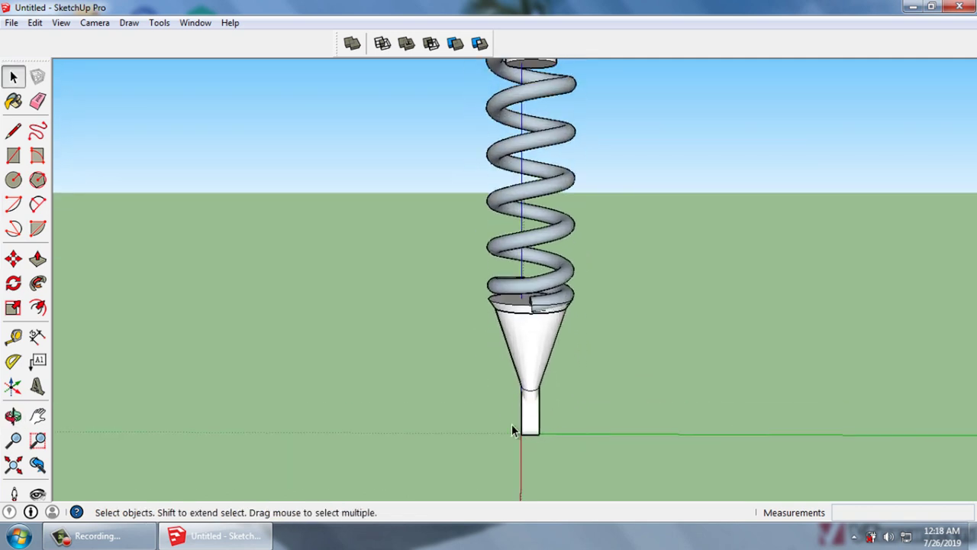
scroll(520, 432, up, 1)
scroll(541, 434, up, 2)
scroll(541, 433, down, 2)
middle_drag(541, 434, 559, 436)
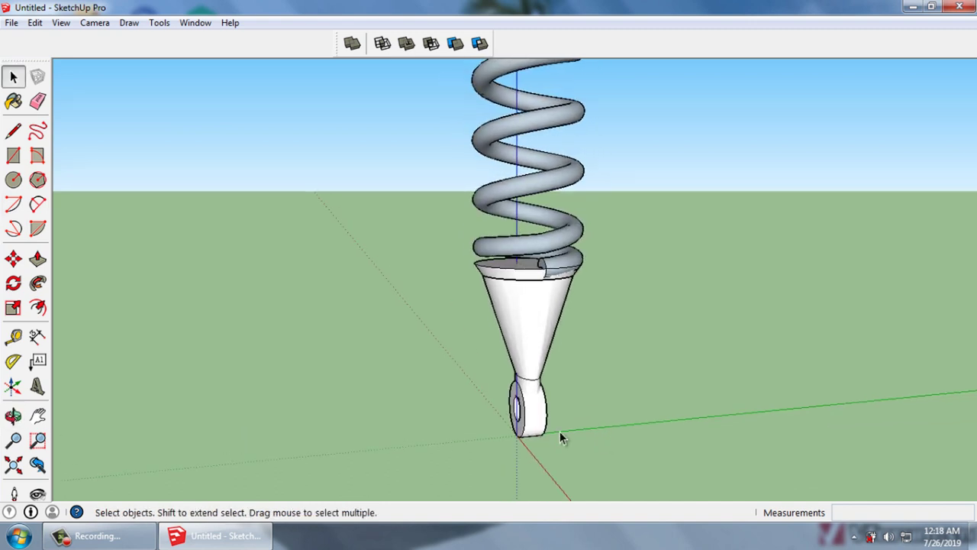
scroll(553, 419, down, 1)
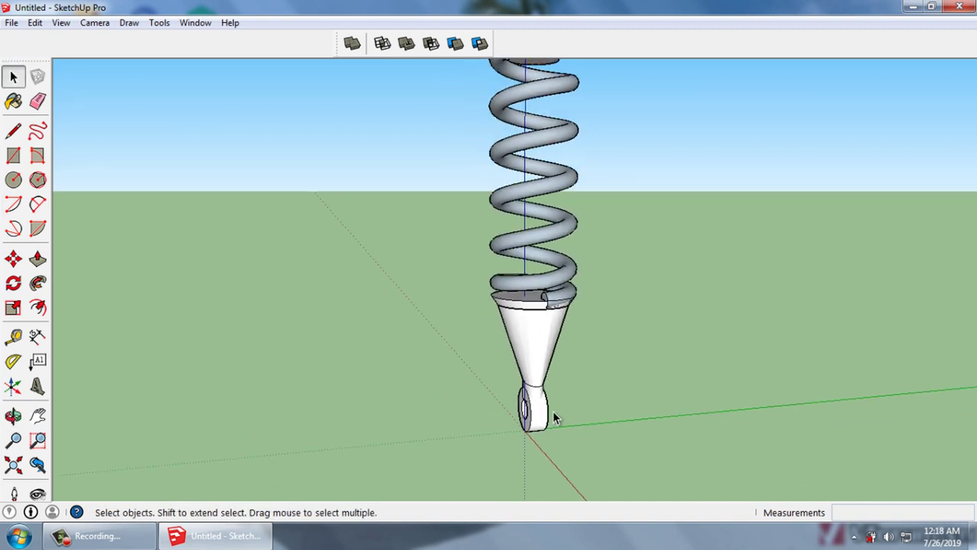
Draw a radius-15 circle beneath the bottom eyelet and pull it into a short cylinder
click(13, 179)
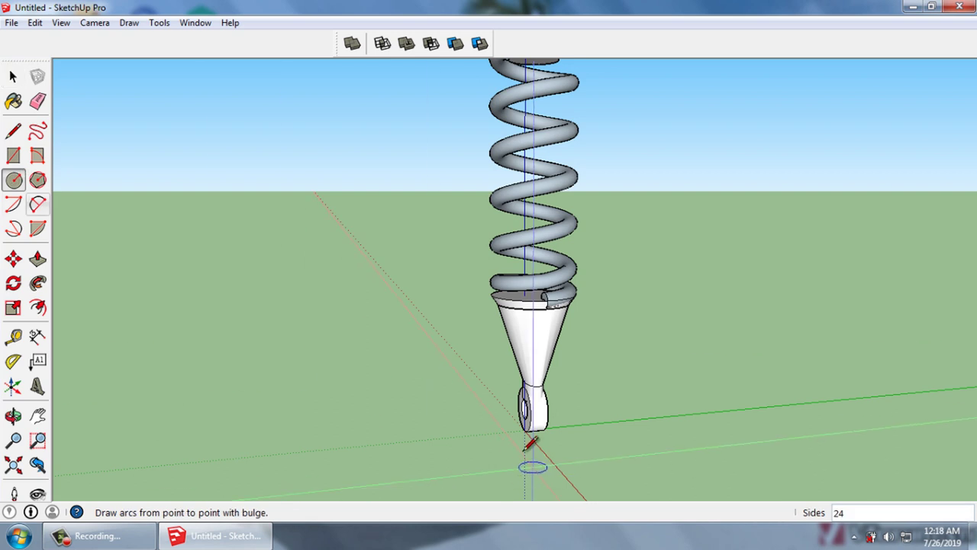
mouse_move(535, 463)
middle_down()
mouse_move(556, 469)
mouse_move(524, 412)
middle_up()
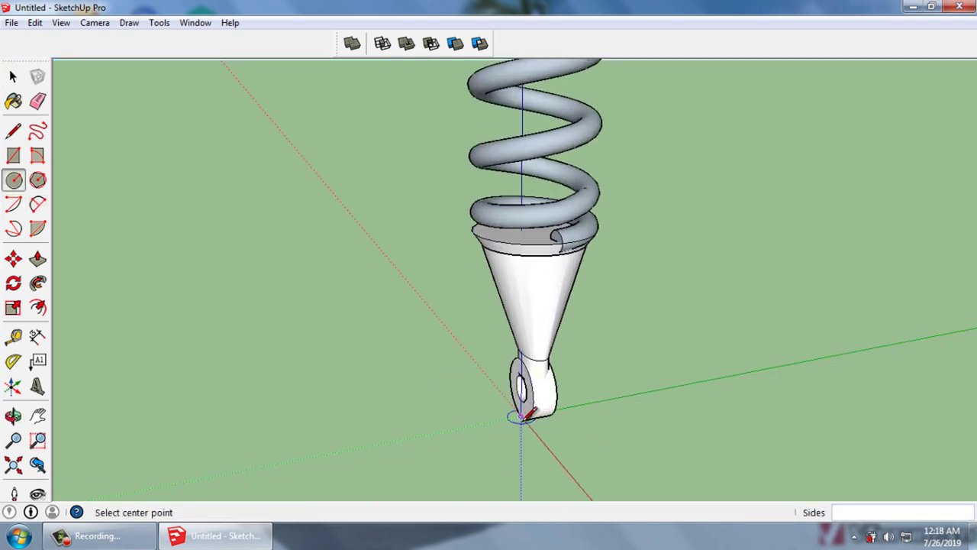
click(521, 417)
text(150)
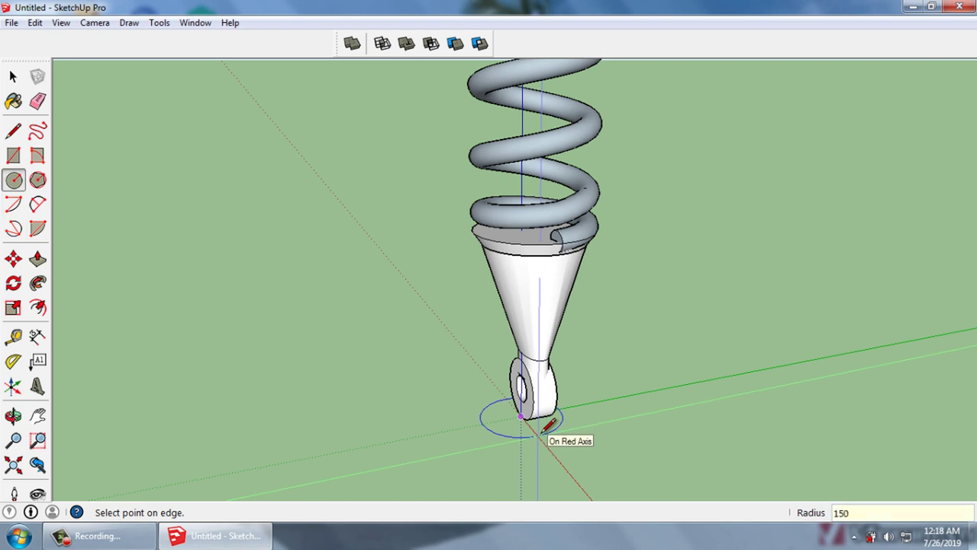
click(543, 432)
key(space)
scroll(514, 420, up, 2)
scroll(511, 417, up, 3)
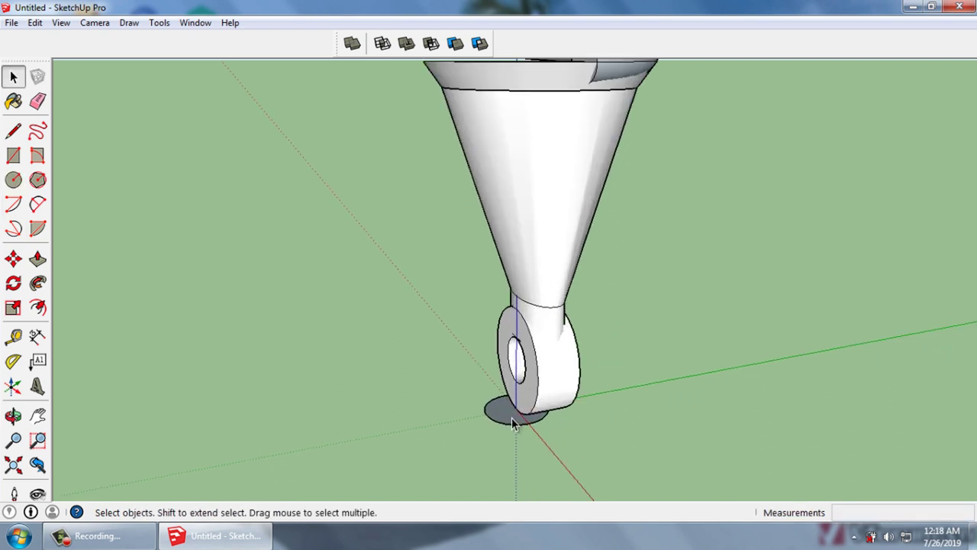
key(p)
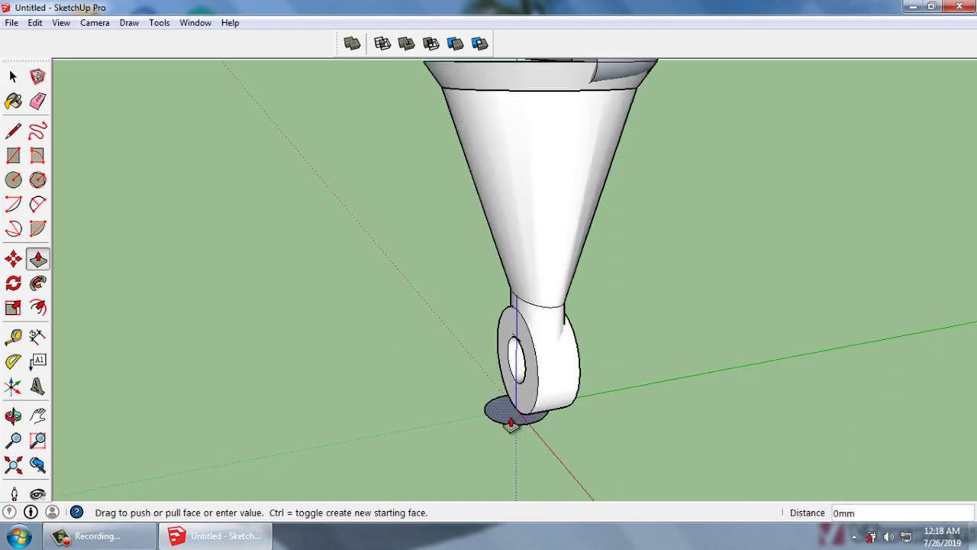
drag(512, 417, 510, 461)
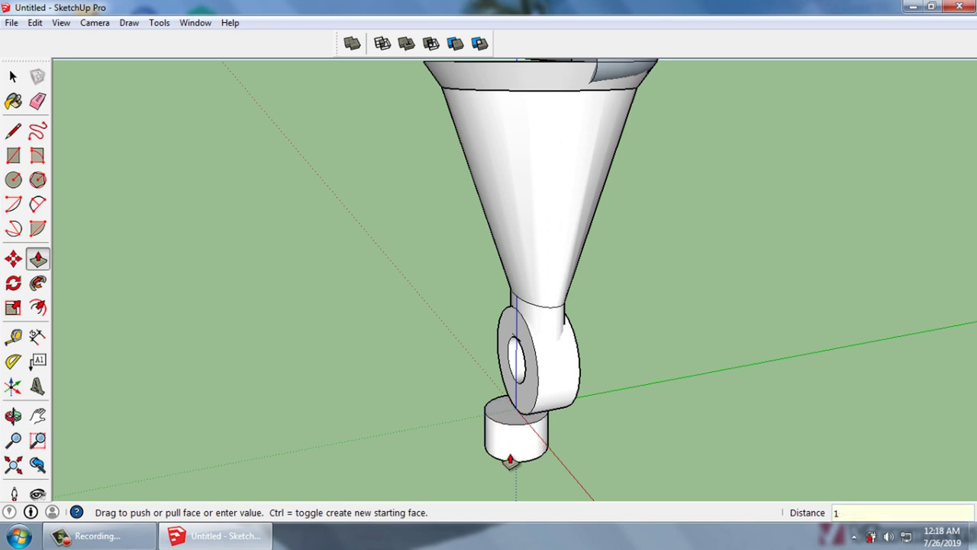
click(510, 460)
key(space)
Zoom around the lower shock and select the bottom eyelet mount
scroll(598, 465, down, 3)
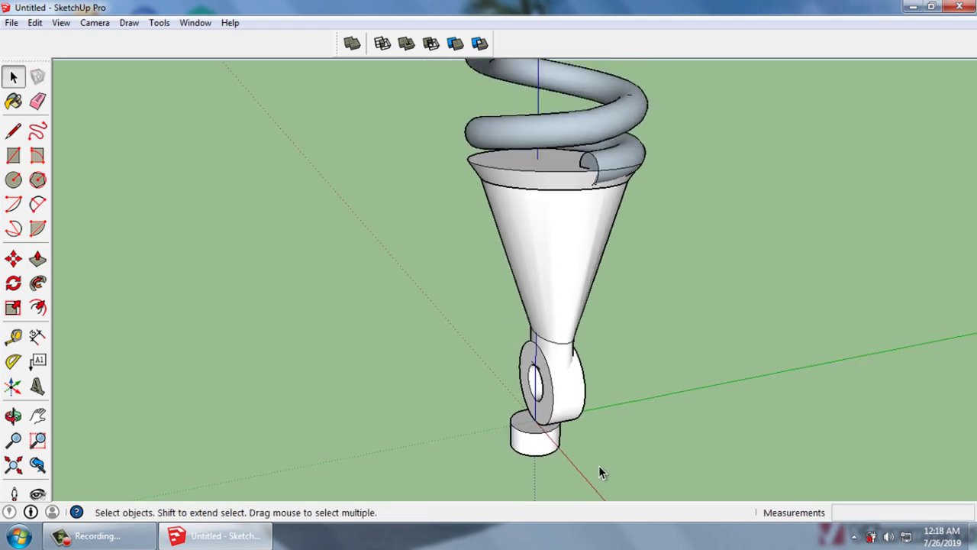
scroll(599, 466, down, 3)
scroll(584, 441, down, 2)
scroll(574, 317, down, 2)
scroll(565, 158, up, 2)
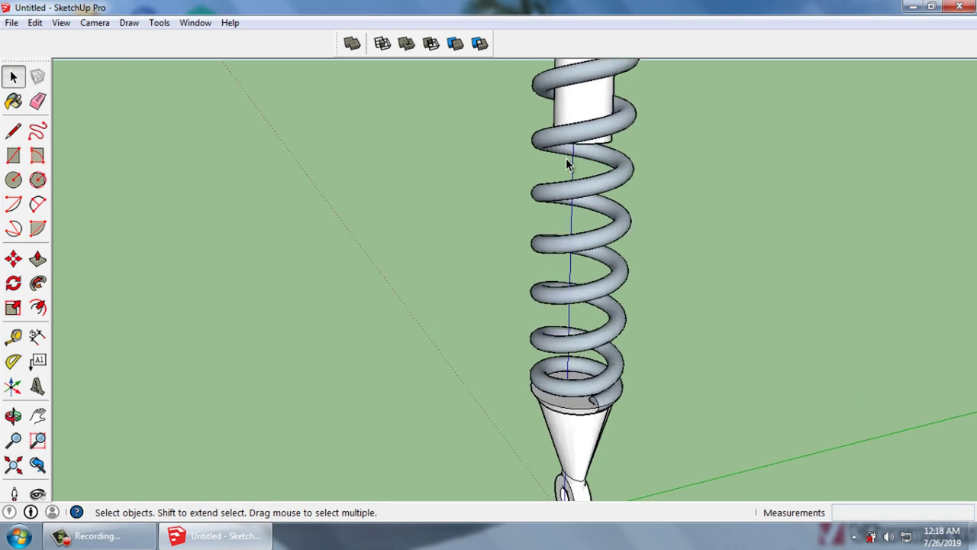
scroll(594, 169, up, 2)
scroll(594, 226, down, 3)
scroll(584, 458, up, 2)
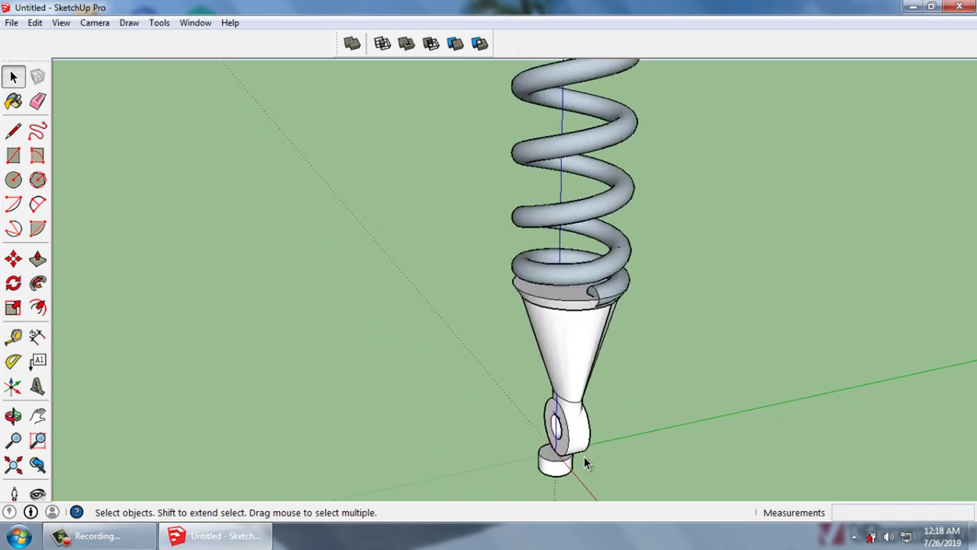
scroll(582, 458, up, 2)
scroll(578, 461, up, 2)
scroll(574, 462, up, 1)
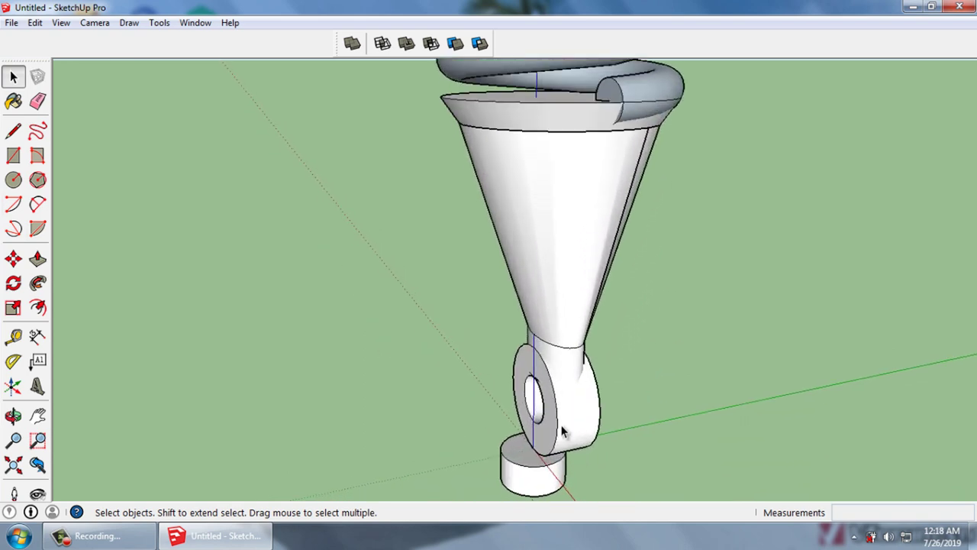
click(560, 408)
scroll(569, 336, down, 3)
scroll(571, 382, down, 3)
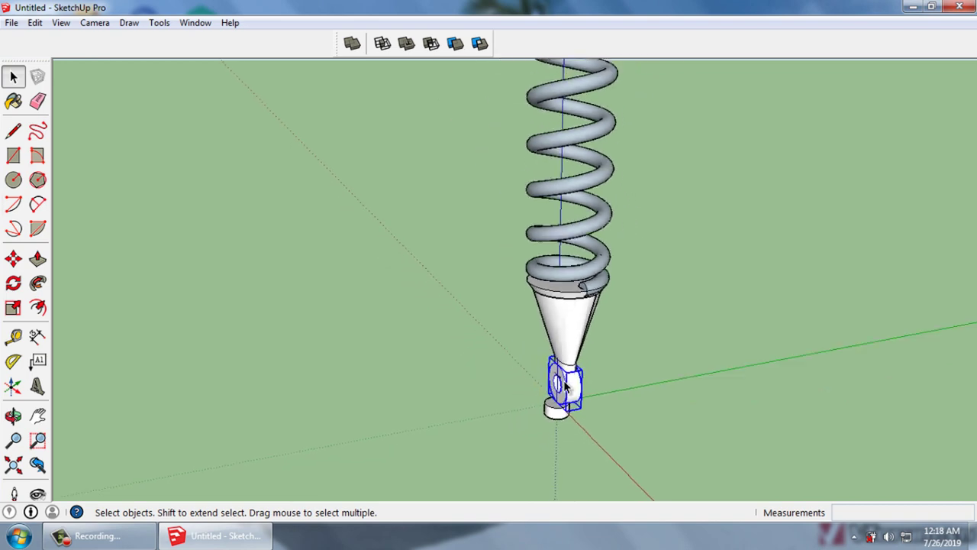
scroll(648, 364, down, 2)
middle_drag(648, 364, 635, 405)
scroll(636, 405, down, 1)
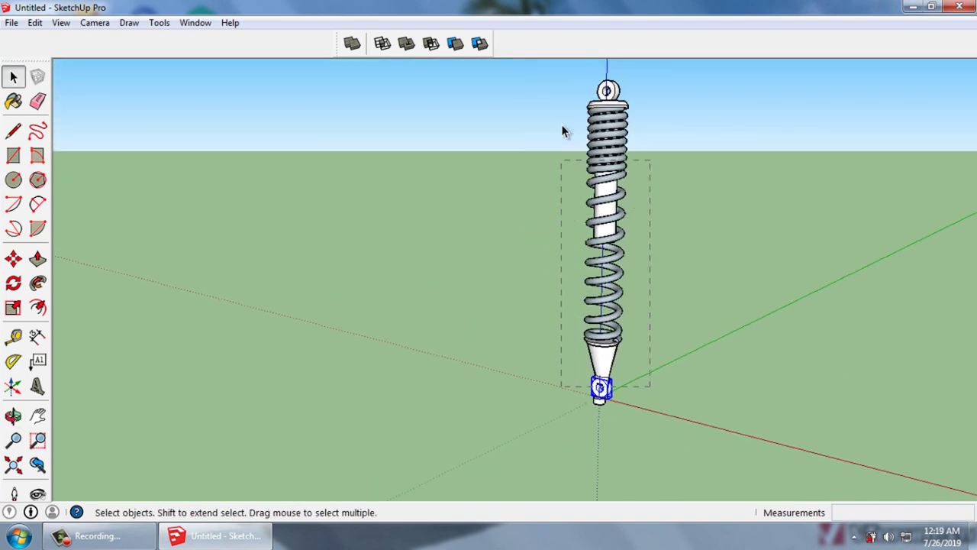
Select the entire shock assembly and zoom in on the lower mount
key(ctrl+a)
middle_drag(665, 272, 604, 406)
scroll(588, 416, up, 2)
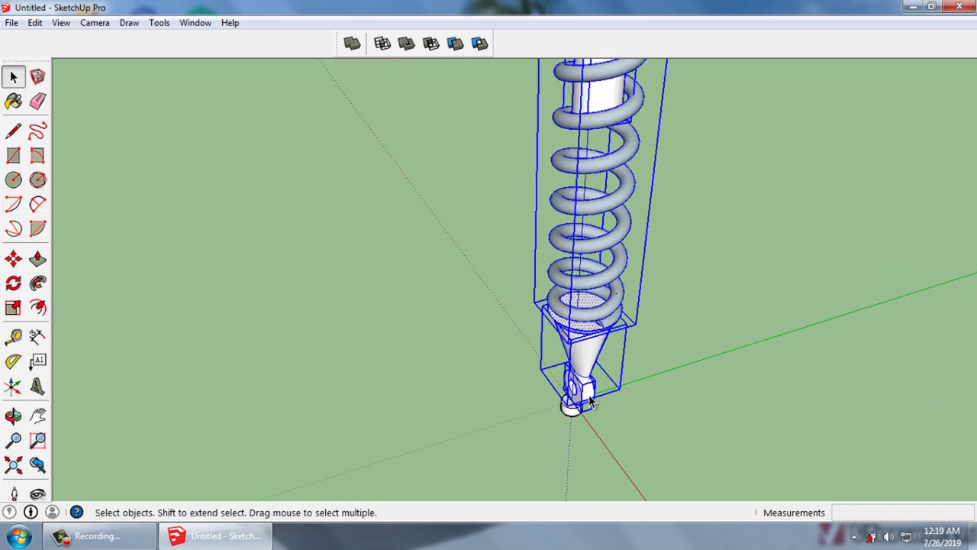
scroll(580, 433, up, 3)
scroll(583, 435, up, 2)
scroll(583, 441, up, 1)
scroll(582, 441, up, 1)
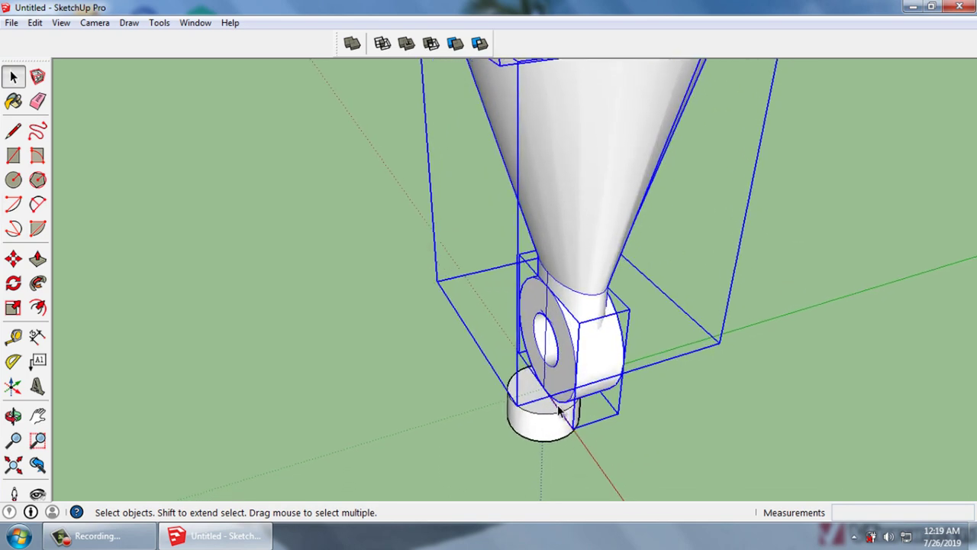
Move the assembly 150 mm so its lower eyelet sits above the base cylinder
key(m)
click(539, 389)
text(100)
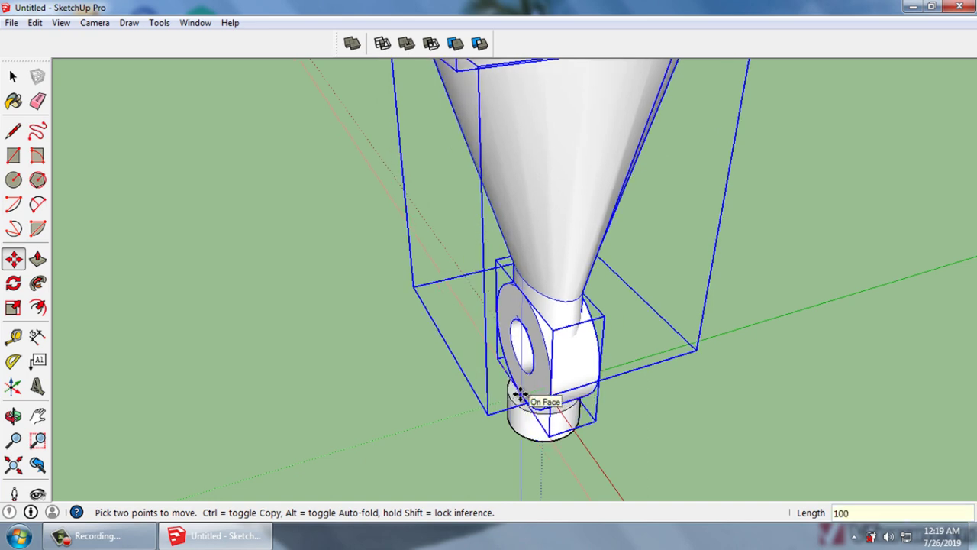
key(Return)
key(space)
mouse_move(618, 429)
middle_down()
mouse_move(507, 415)
mouse_move(584, 495)
mouse_move(585, 470)
middle_up()
scroll(512, 428, down, 2)
scroll(514, 433, down, 2)
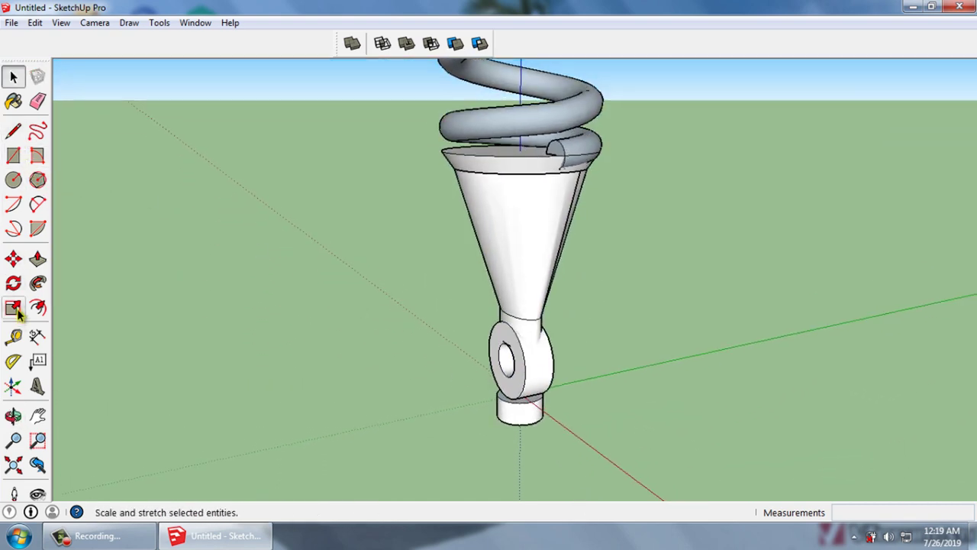
Measure from the spring end, then select the small base cylinder for moving
click(13, 336)
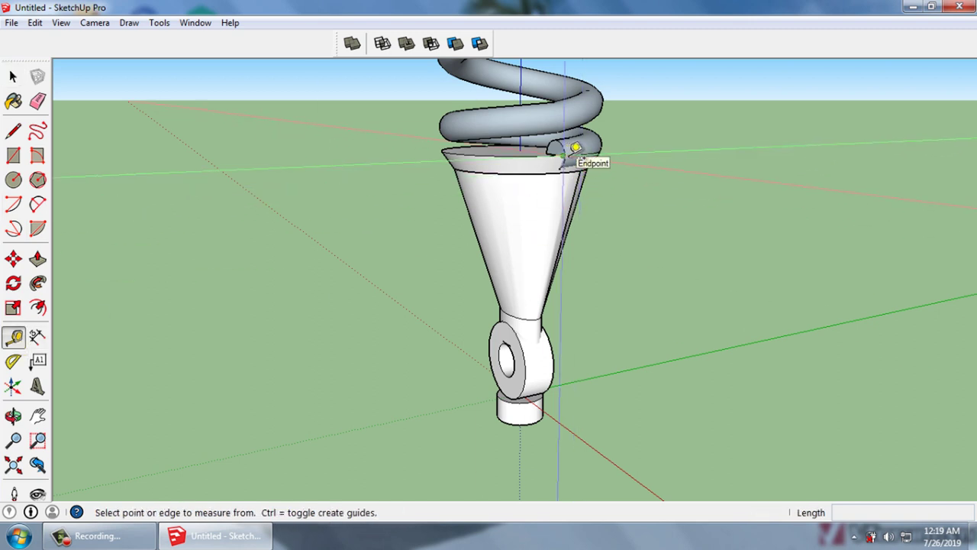
click(562, 155)
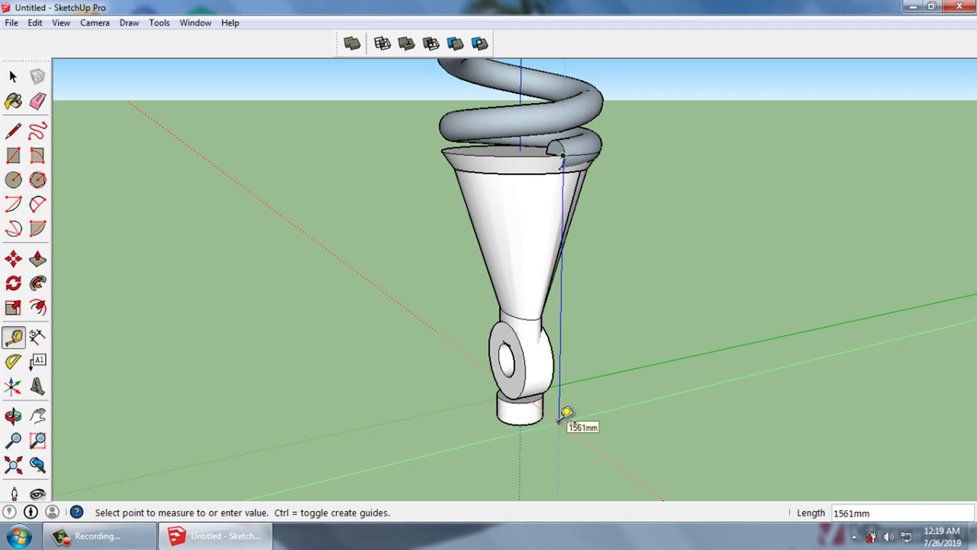
key(space)
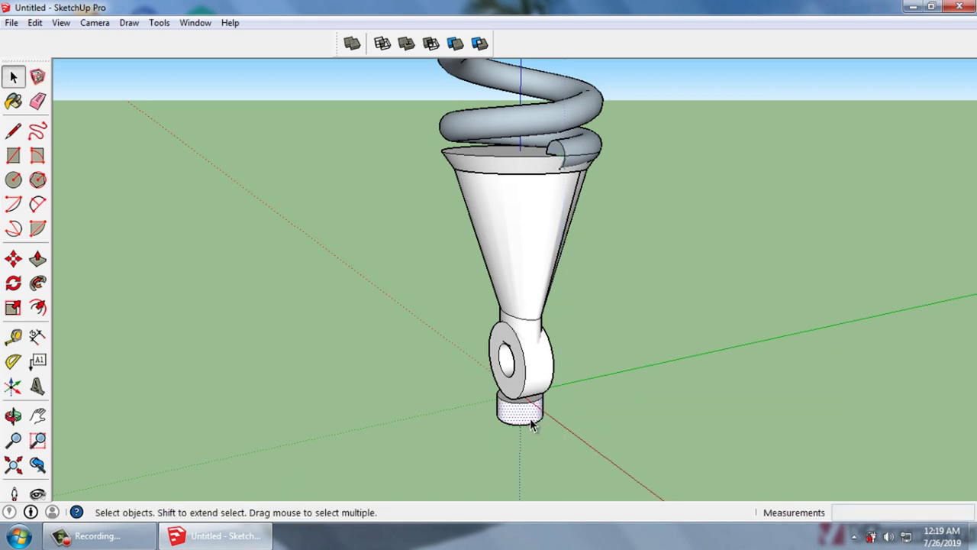
triple_click(530, 417)
key(m)
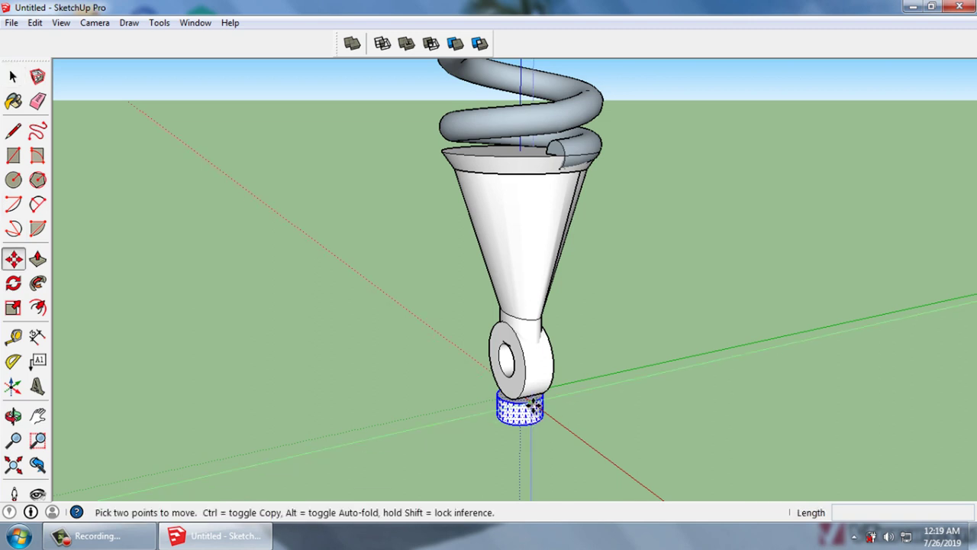
Move the small cylinder 100 mm
scroll(553, 422, up, 3)
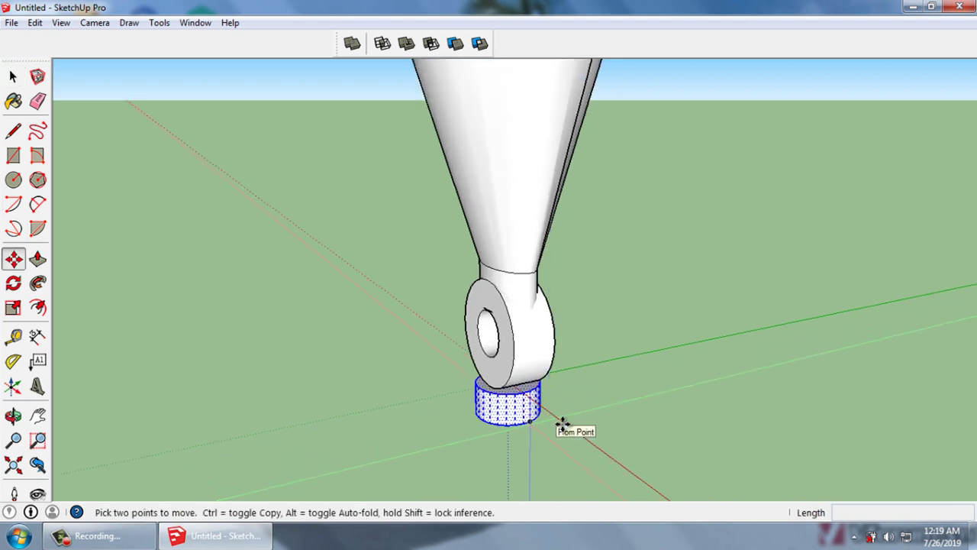
mouse_move(562, 426)
middle_down()
mouse_move(454, 428)
mouse_move(549, 395)
middle_up()
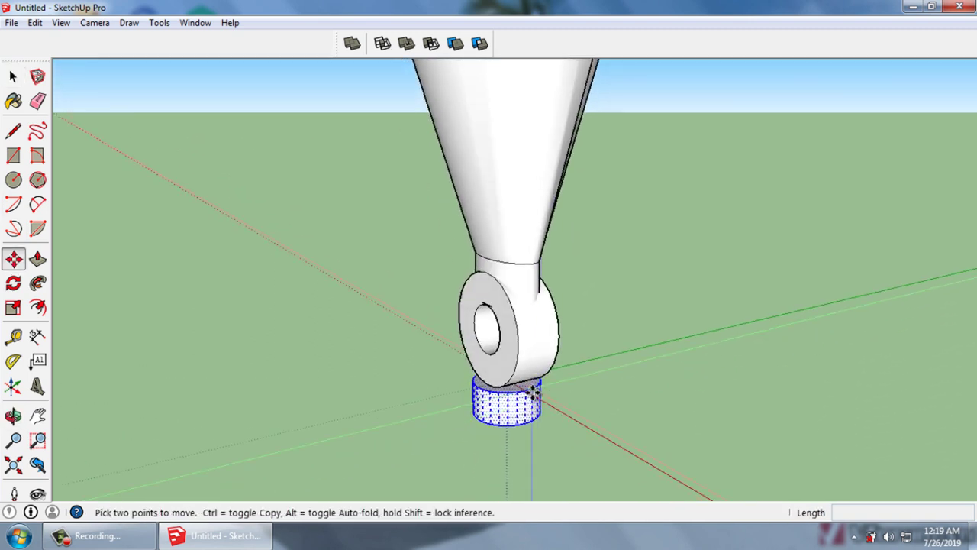
click(527, 390)
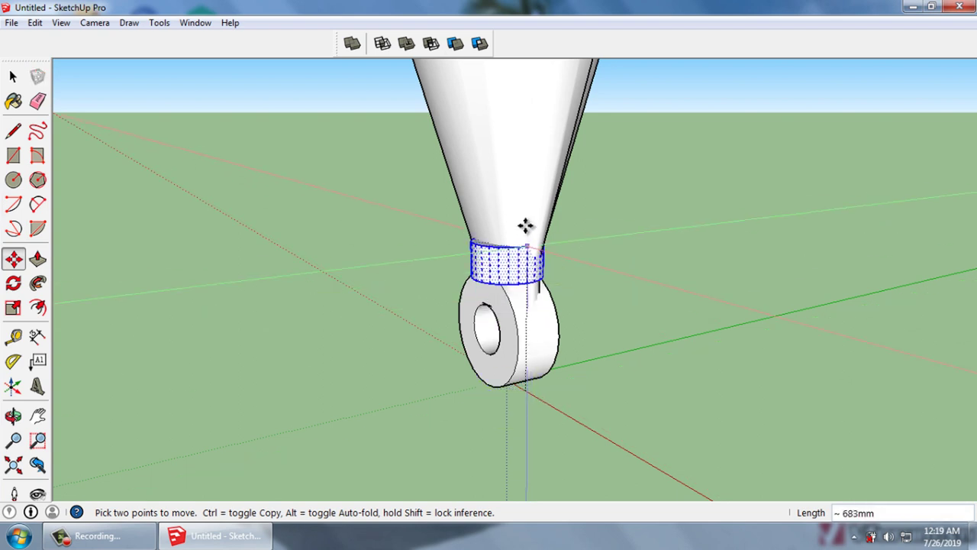
text(100)
key(Return)
Move the small cylinder up onto the top plate of the cone
scroll(546, 326, down, 2)
click(545, 326)
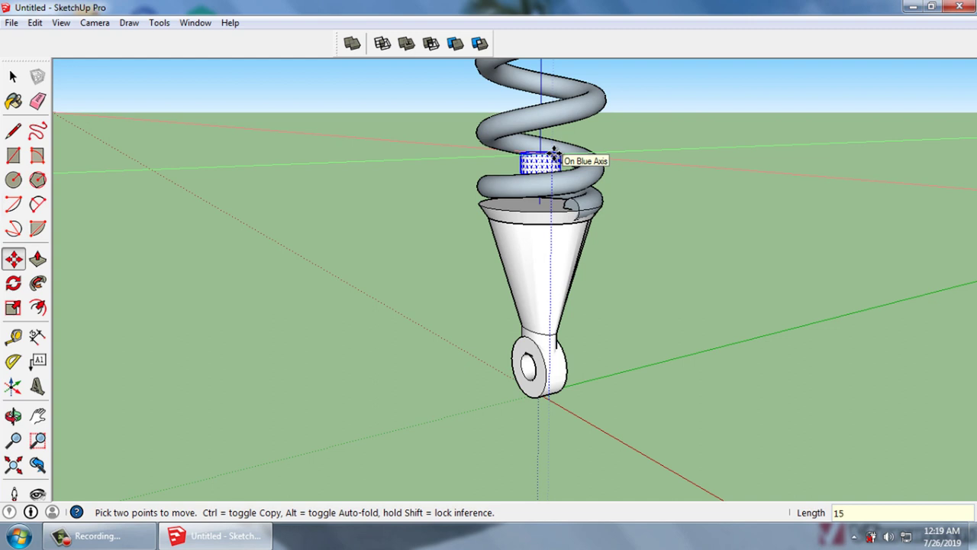
click(542, 204)
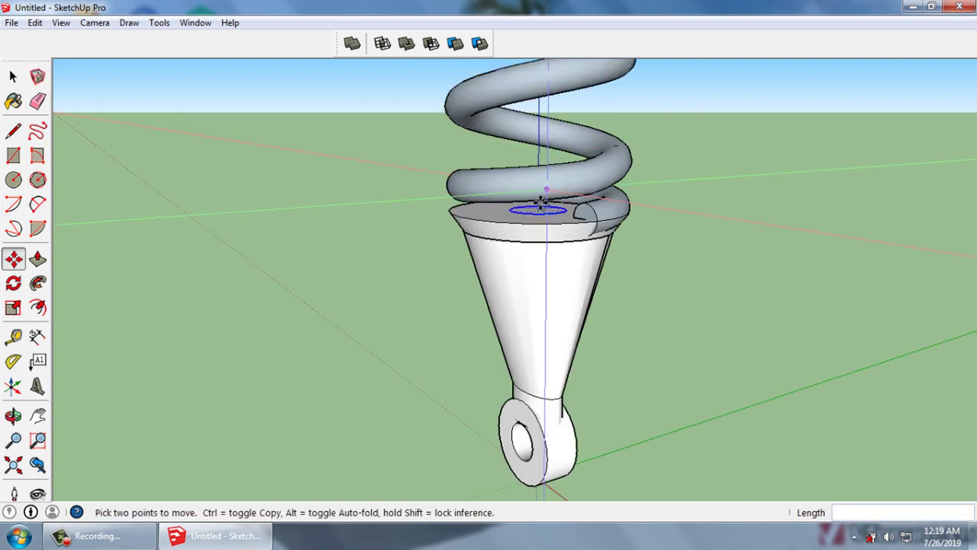
scroll(542, 214, up, 4)
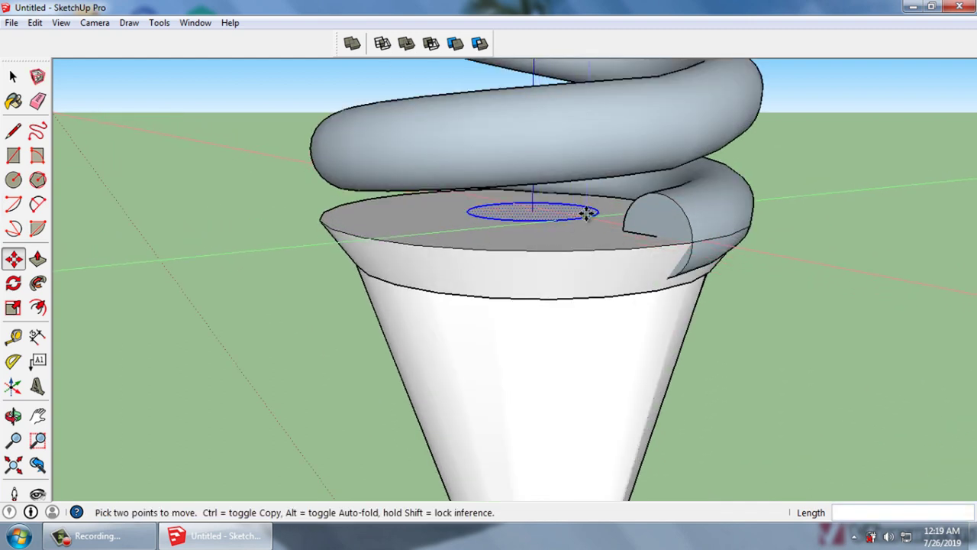
key(space)
scroll(569, 294, down, 2)
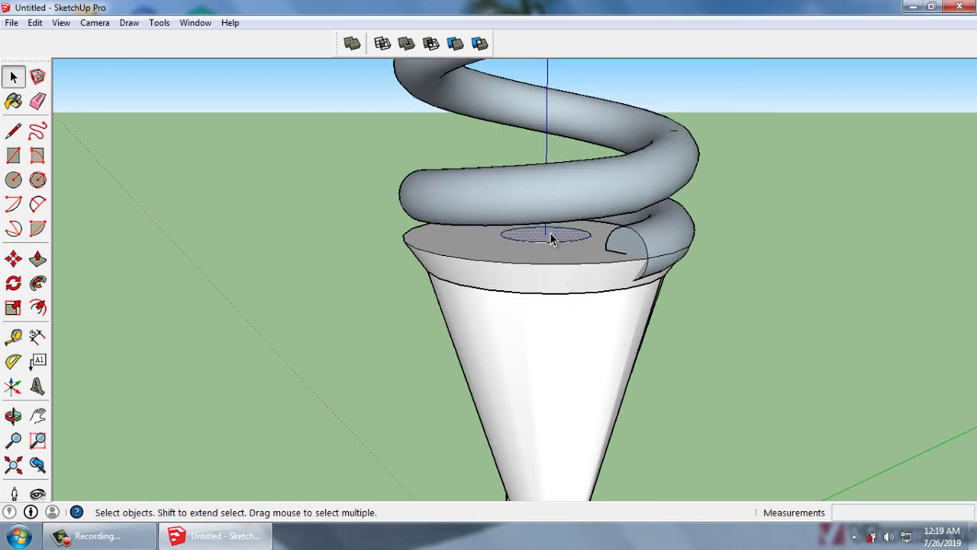
Pull the circle on the cone top upward into a slim rod through the spring
mouse_move(554, 240)
middle_down()
mouse_move(589, 349)
mouse_move(562, 239)
middle_up()
scroll(555, 240, up, 2)
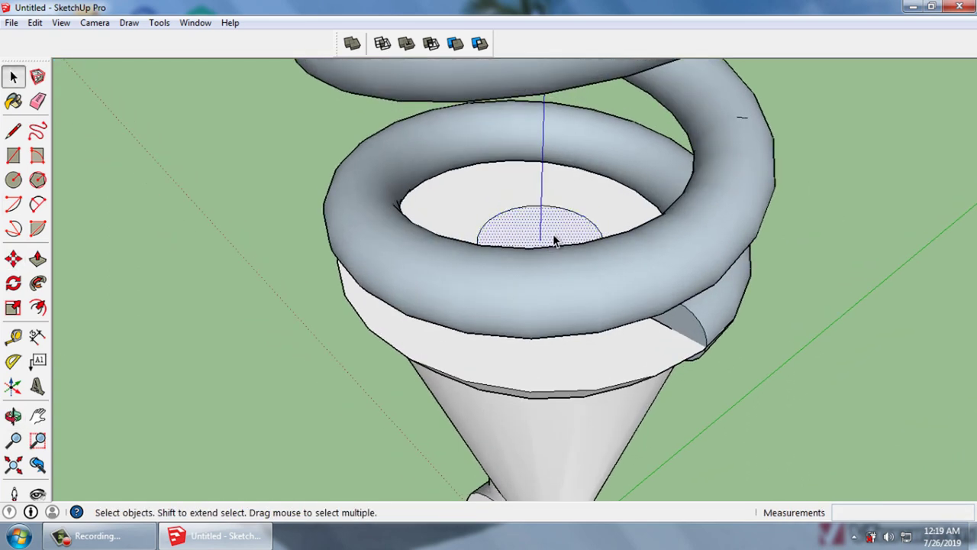
key(p)
click(553, 240)
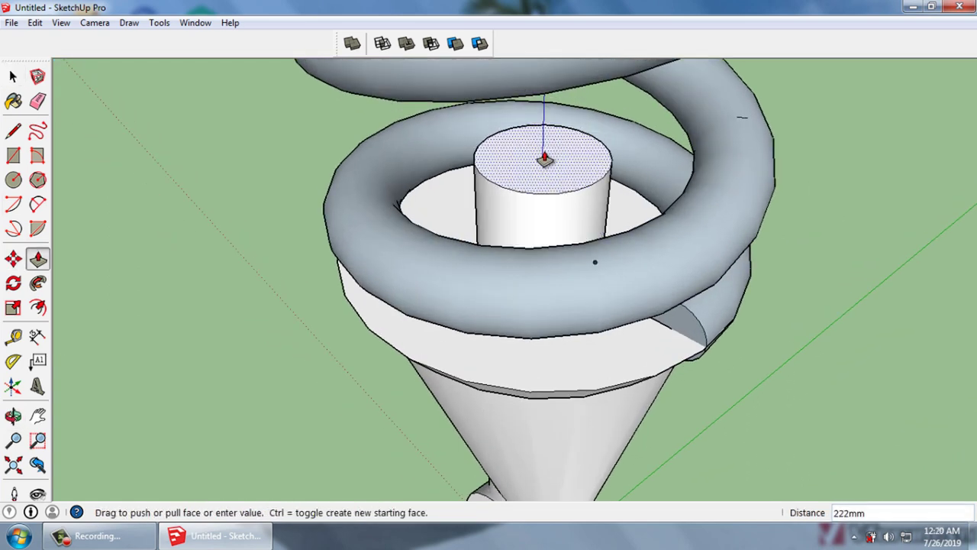
scroll(563, 272, down, 2)
scroll(562, 273, down, 2)
scroll(563, 283, down, 1)
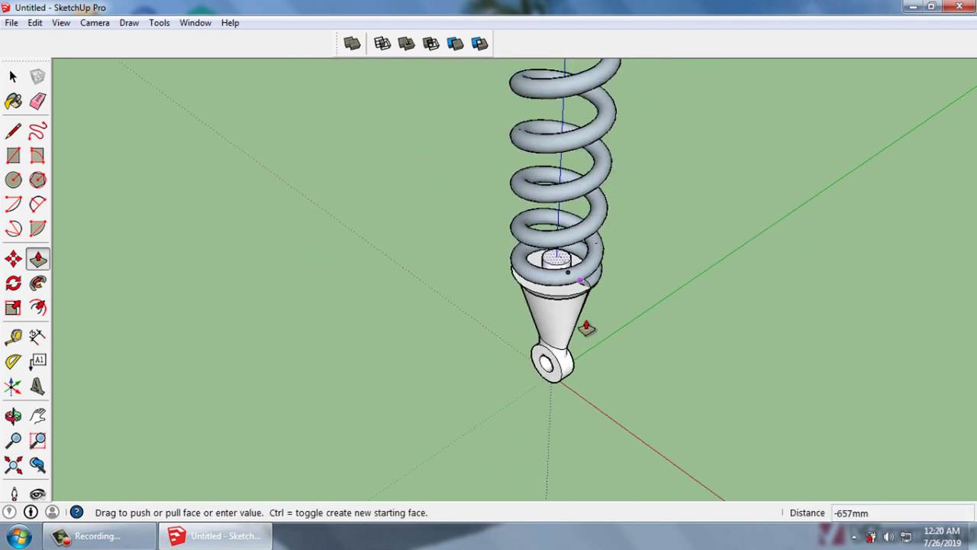
scroll(565, 140, up, 3)
middle_drag(565, 140, 562, 121)
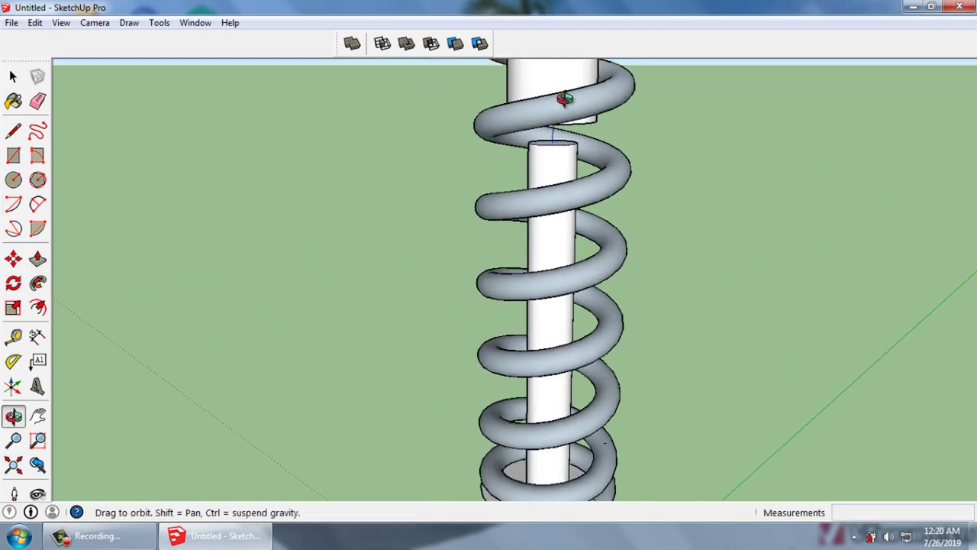
click(563, 121)
key(space)
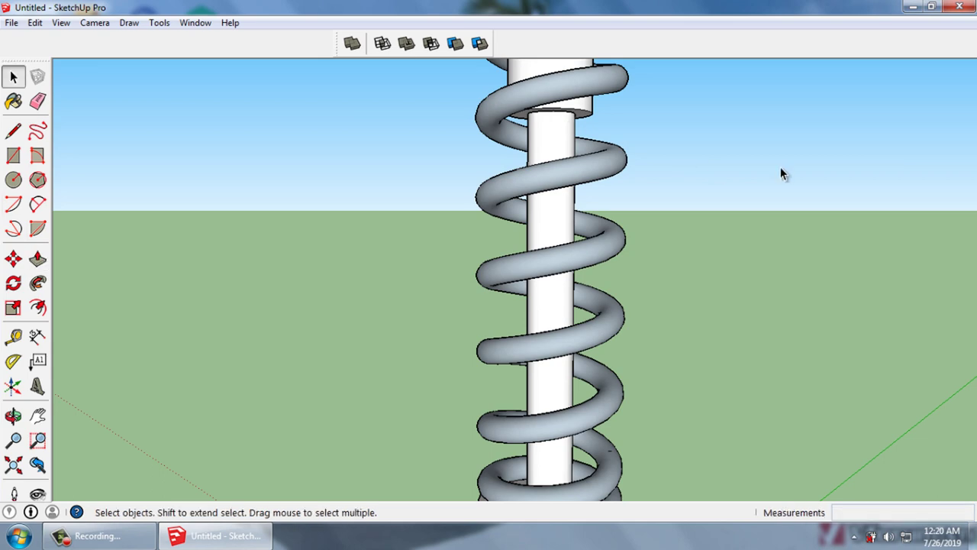
Orbit to view the whole spring side-on and the lower eyelet from below
scroll(714, 185, down, 2)
scroll(703, 236, down, 2)
middle_drag(705, 239, 580, 283)
scroll(759, 275, up, 2)
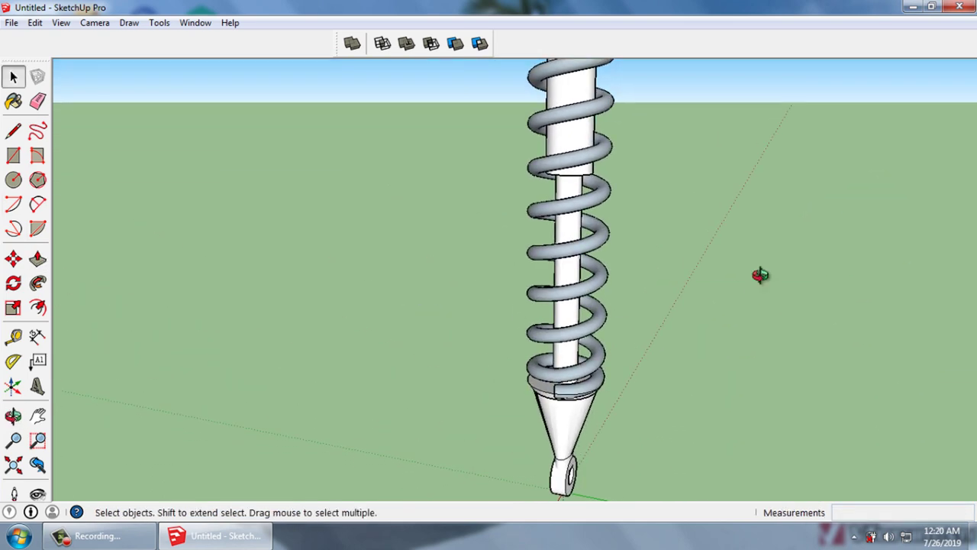
middle_drag(759, 275, 436, 290)
scroll(515, 346, down, 2)
middle_drag(516, 346, 537, 359)
Draw a 150 mm-radius circle centred on the lower eyelet's end
scroll(522, 397, up, 3)
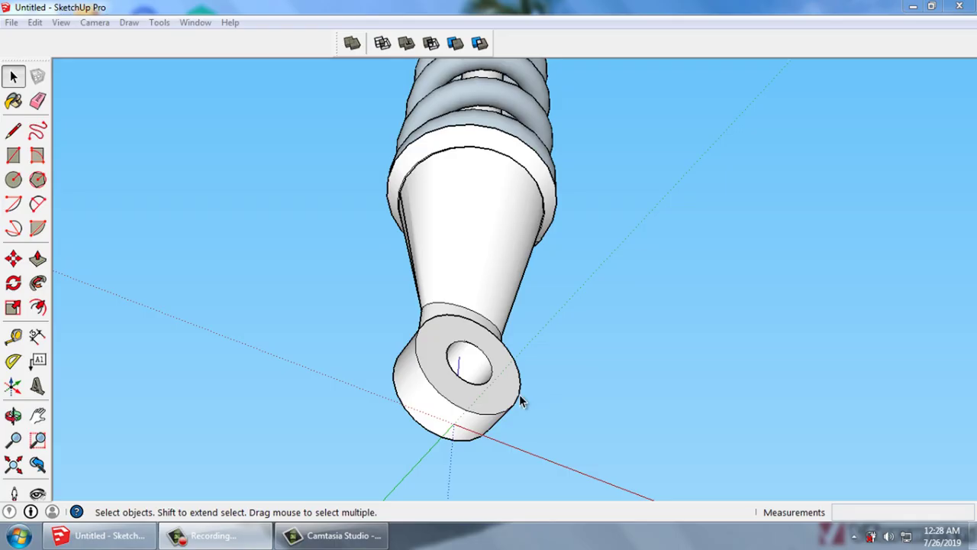
middle_drag(521, 397, 514, 327)
middle_drag(418, 355, 405, 344)
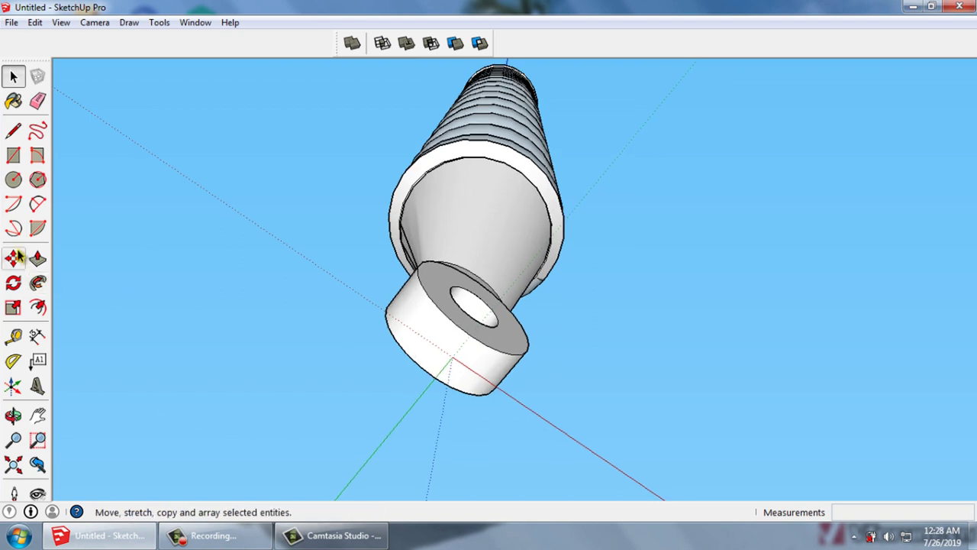
click(13, 178)
click(452, 356)
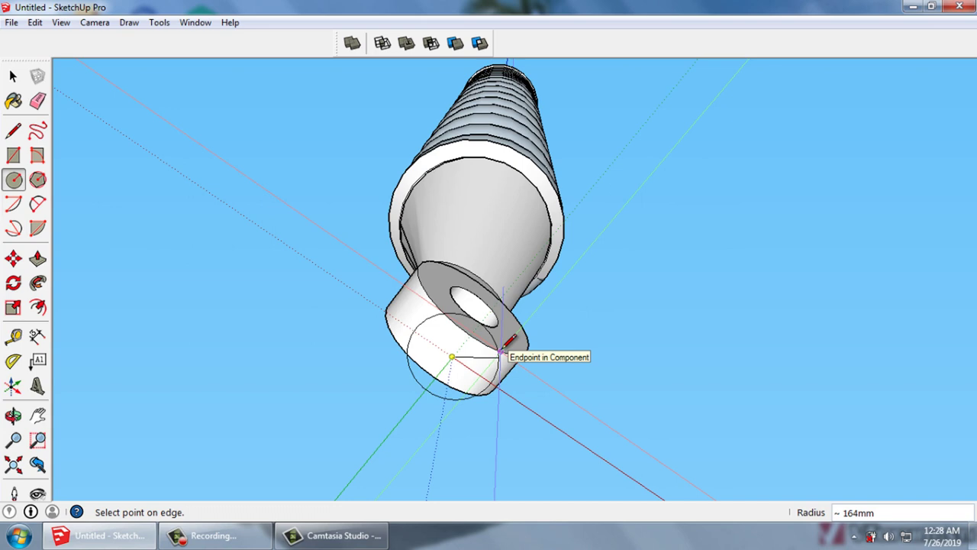
text(0)
key(Return)
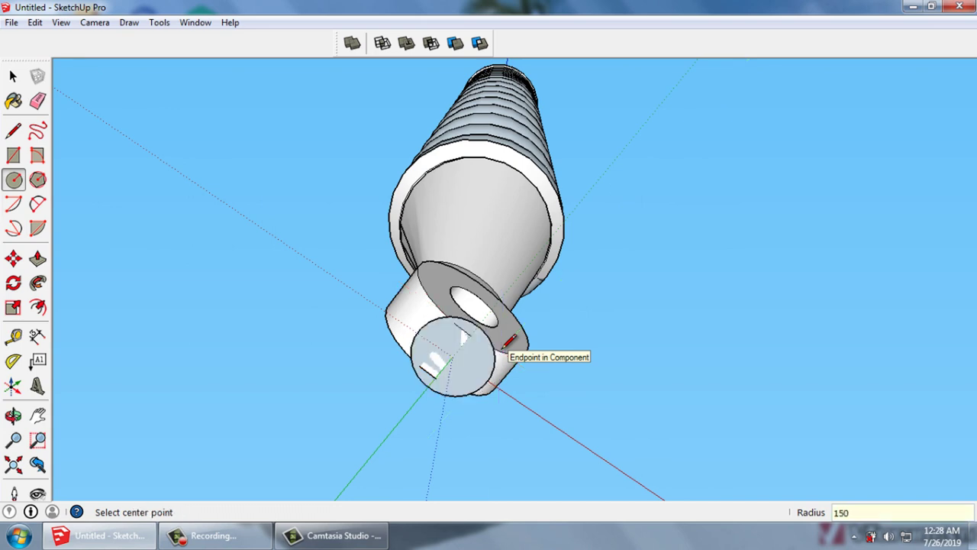
key(space)
scroll(462, 375, up, 5)
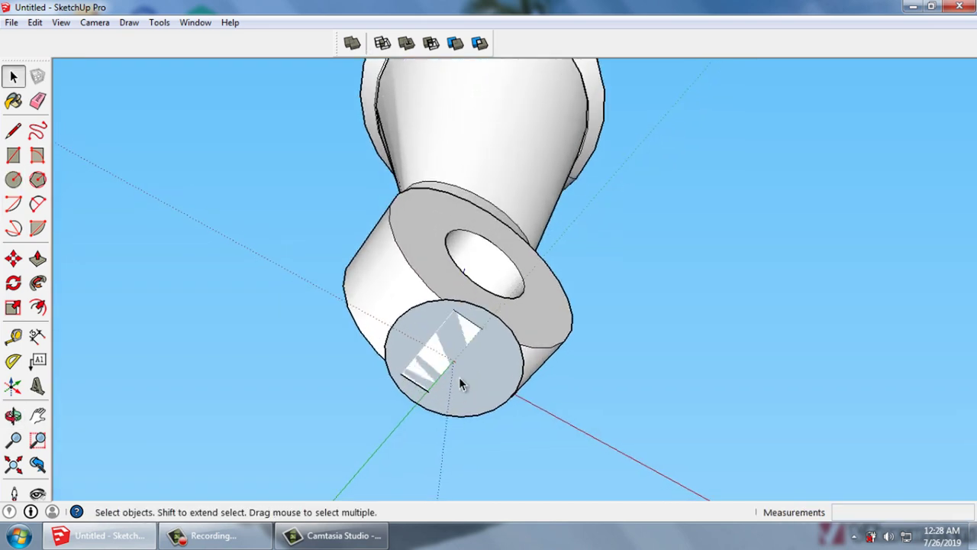
Extrude the circle outward 200 mm into a solid cylinder
click(482, 379)
key(p)
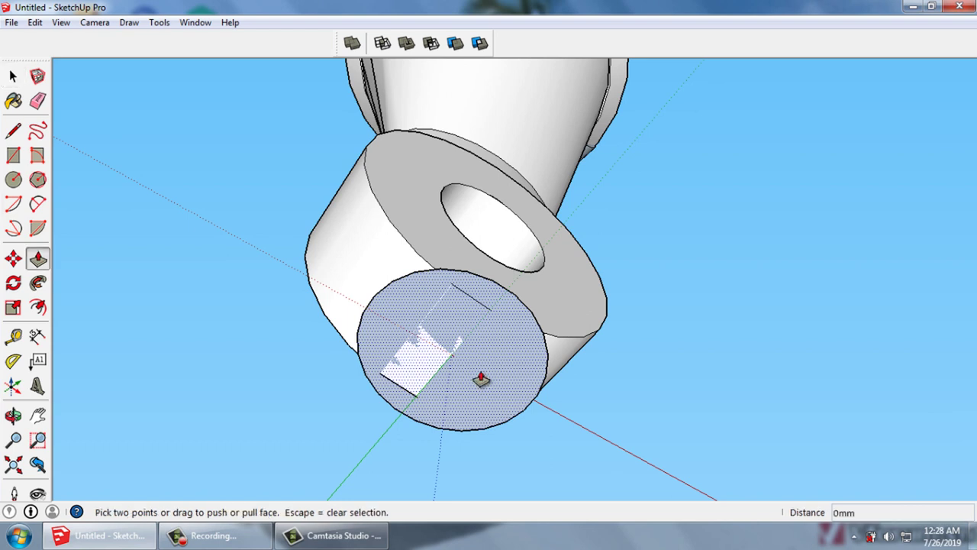
click(476, 377)
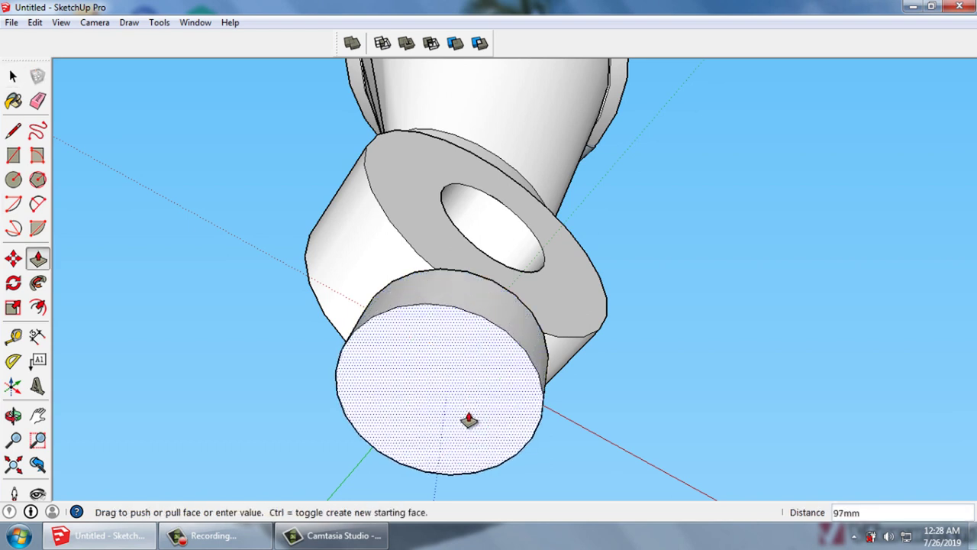
text(200)
key(Return)
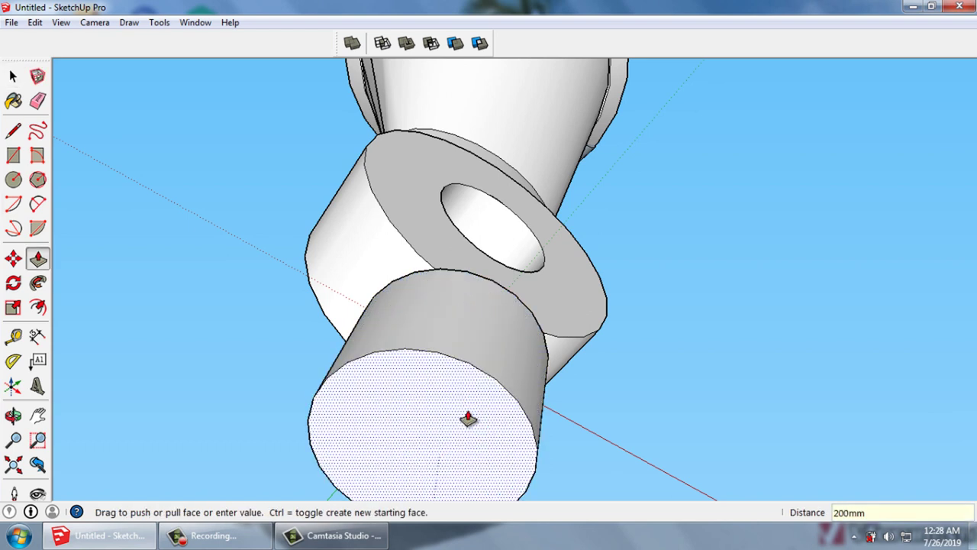
mouse_move(466, 415)
middle_down()
mouse_move(466, 485)
mouse_move(501, 384)
mouse_move(468, 398)
mouse_move(470, 358)
middle_up()
Offset the cylinder's end face 50 inward to form an inner ring
scroll(464, 411, up, 1)
click(464, 414)
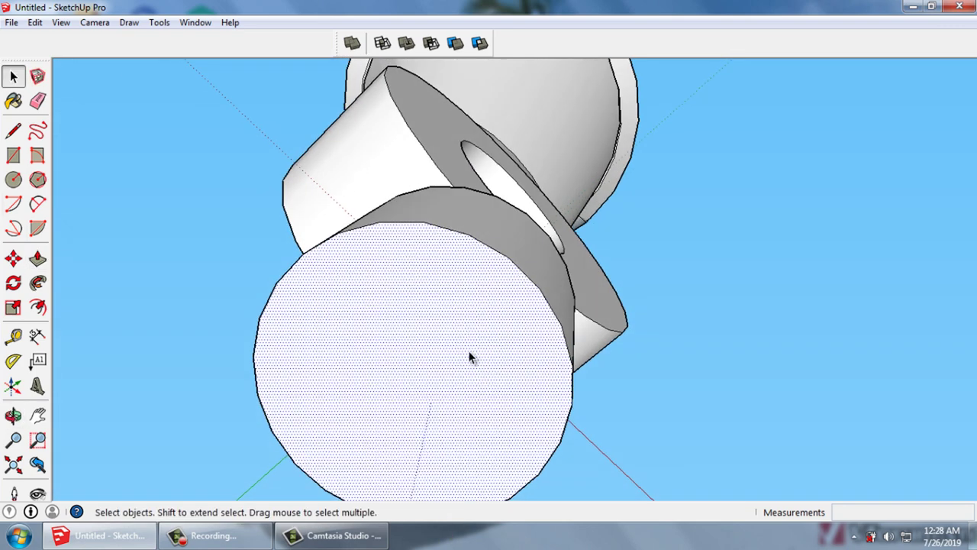
mouse_move(536, 191)
middle_down()
mouse_move(439, 327)
mouse_move(515, 190)
mouse_move(438, 334)
middle_up()
scroll(441, 313, down, 2)
scroll(438, 336, up, 2)
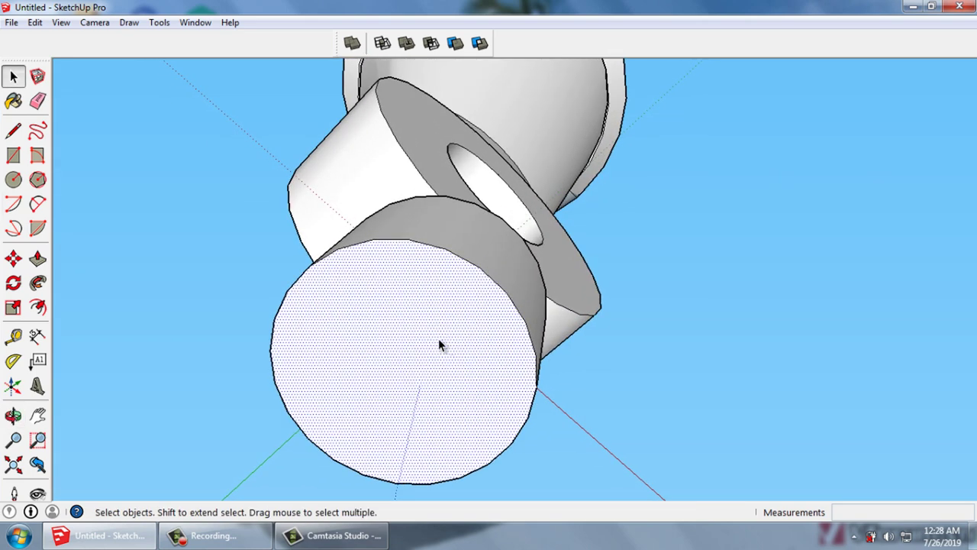
click(38, 306)
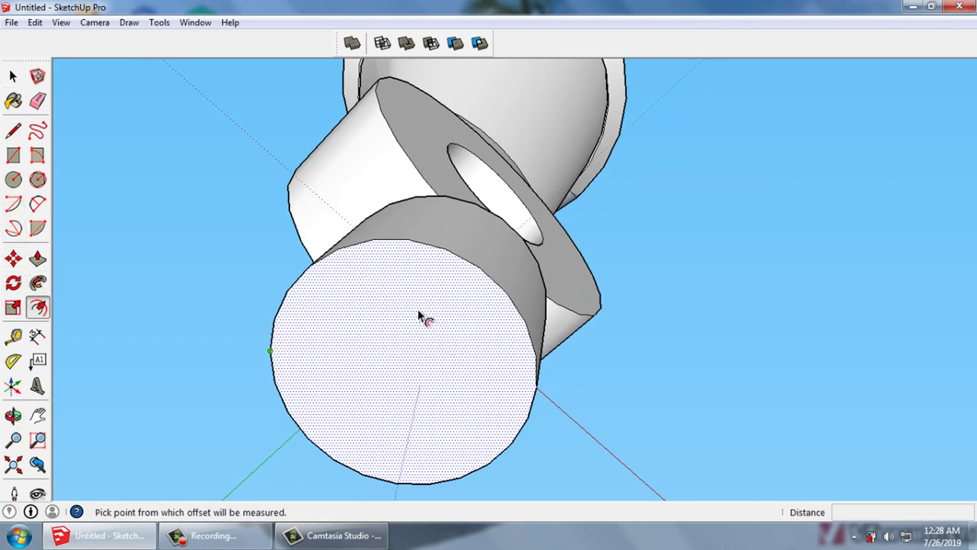
click(423, 374)
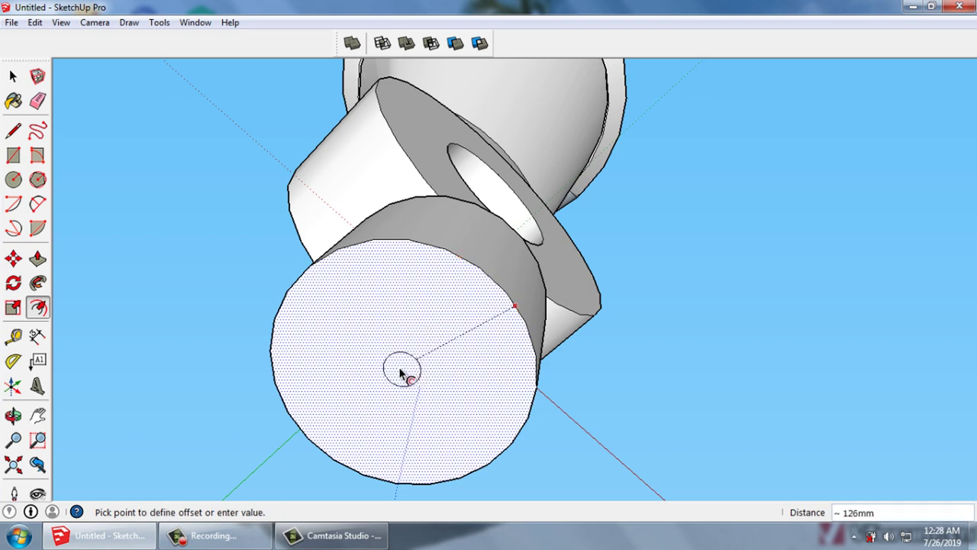
text(50)
click(479, 350)
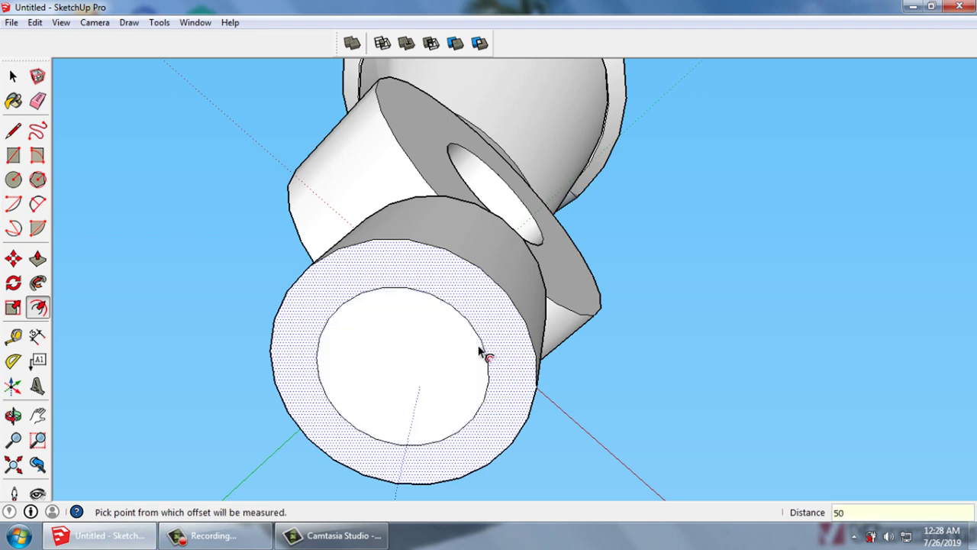
key(space)
Push the inner disc 300 mm into the cylinder and select the whole hollow tube
click(429, 369)
key(p)
click(427, 367)
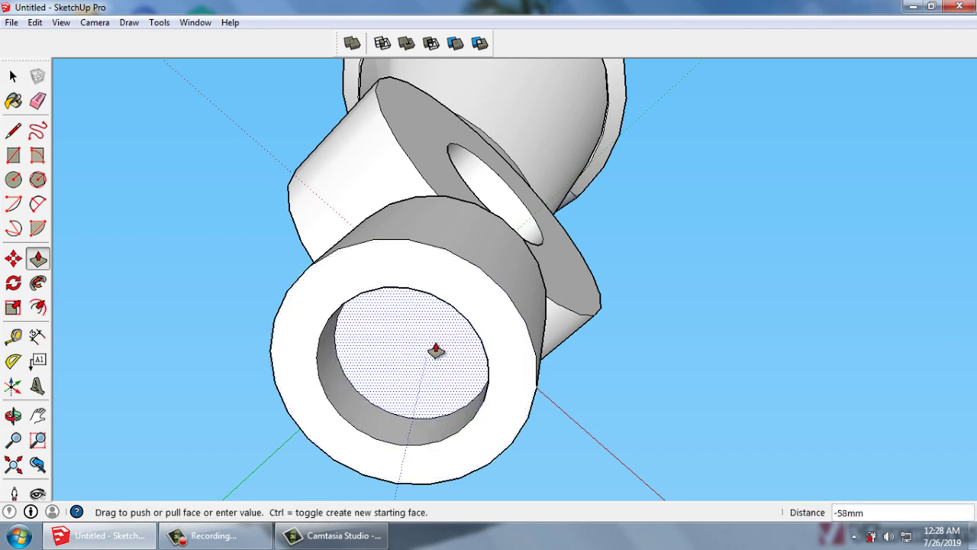
text(300)
key(Return)
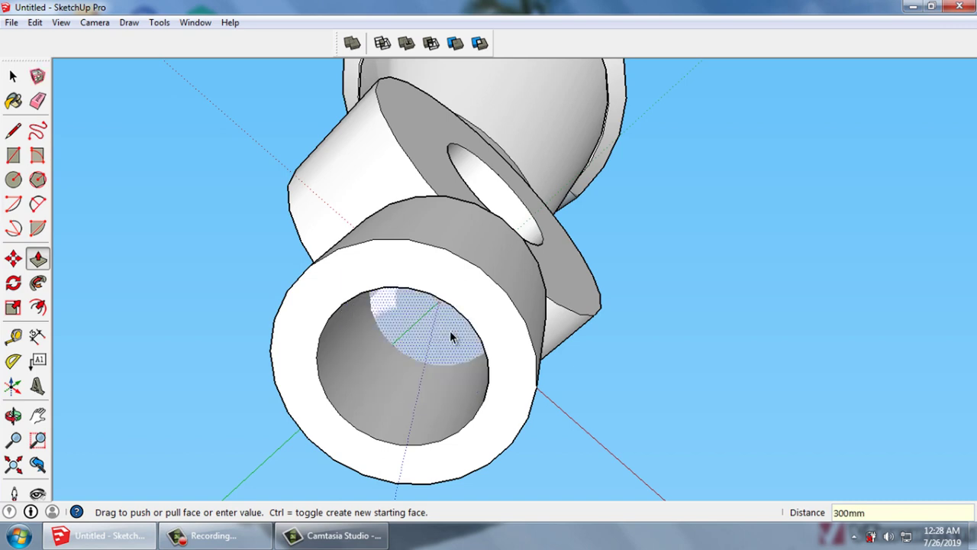
middle_drag(449, 330, 464, 336)
key(space)
triple_click(464, 337)
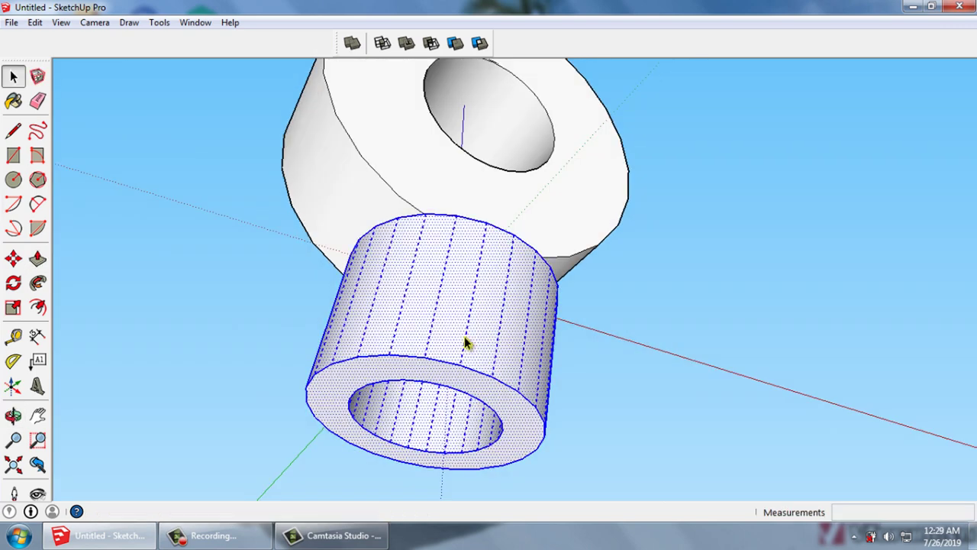
Make the extra tube a component, then delete all of its geometry
key(g)
key(Return)
middle_drag(467, 335, 449, 437)
scroll(449, 430, down, 2)
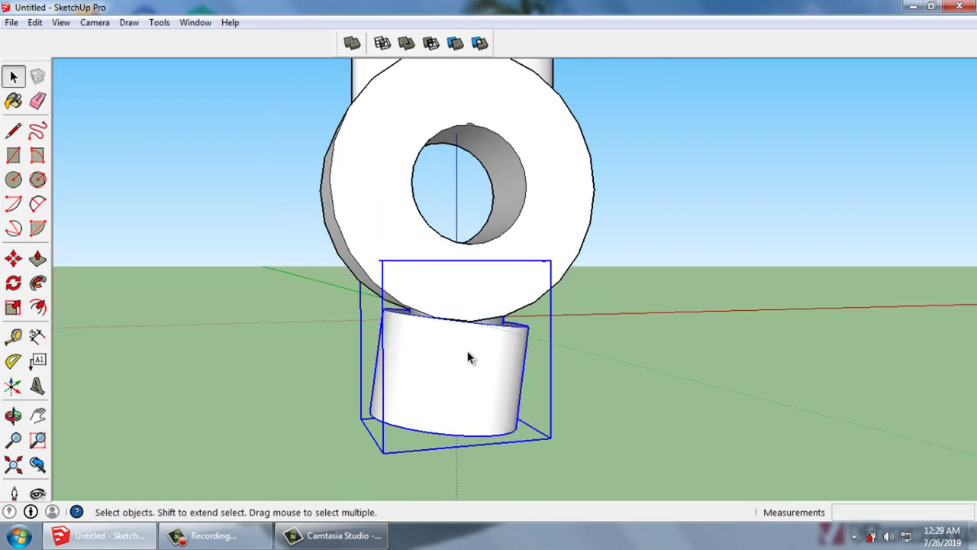
middle_drag(467, 356, 335, 415)
scroll(459, 363, up, 2)
scroll(482, 310, up, 2)
mouse_move(460, 363)
middle_down()
mouse_move(520, 255)
mouse_move(506, 275)
middle_up()
double_click(501, 295)
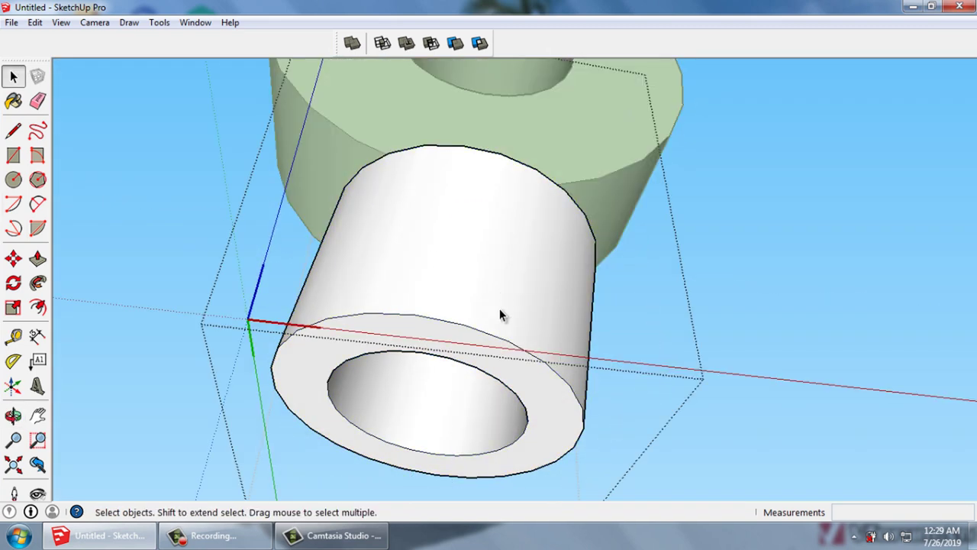
triple_click(499, 313)
key(Delete)
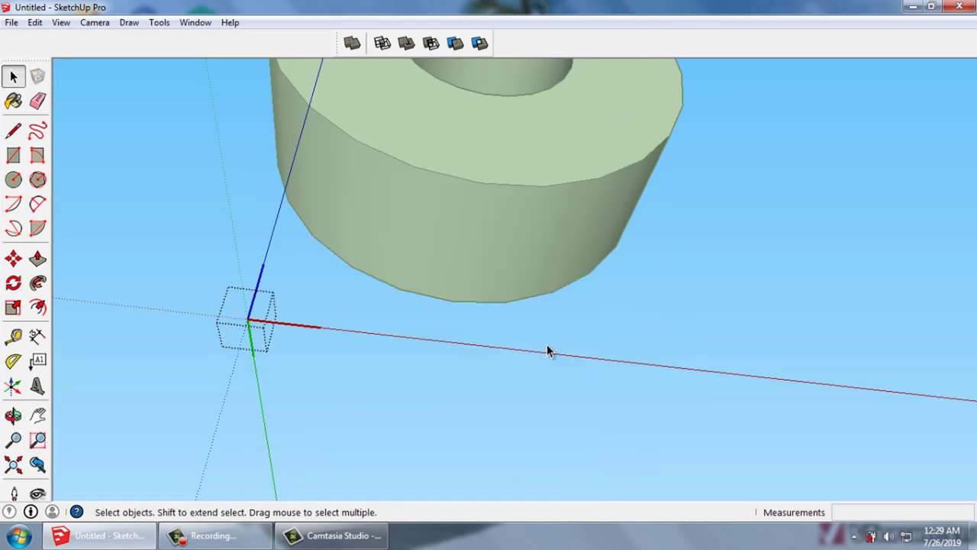
click(531, 363)
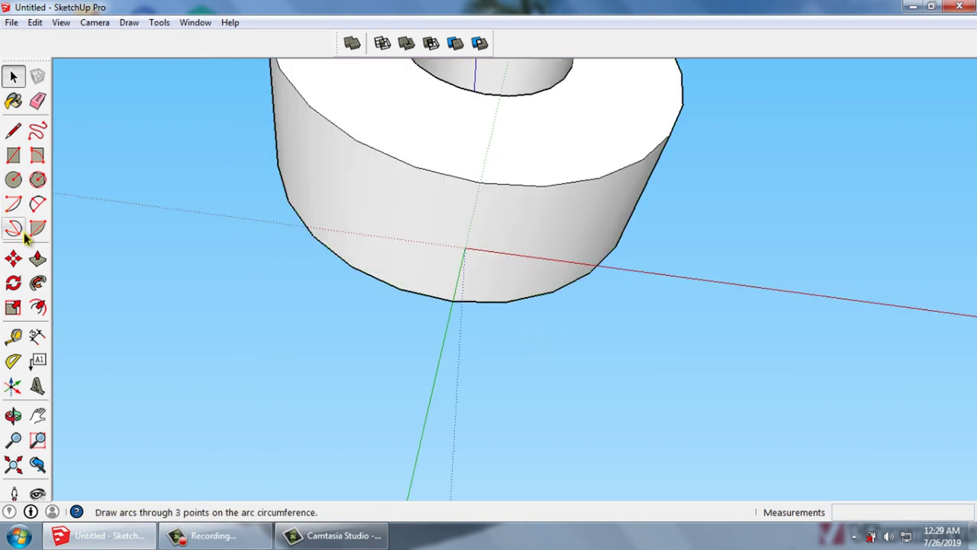
Start a circle at the origin, cancel it, and orbit to view the eyelet from below
click(13, 180)
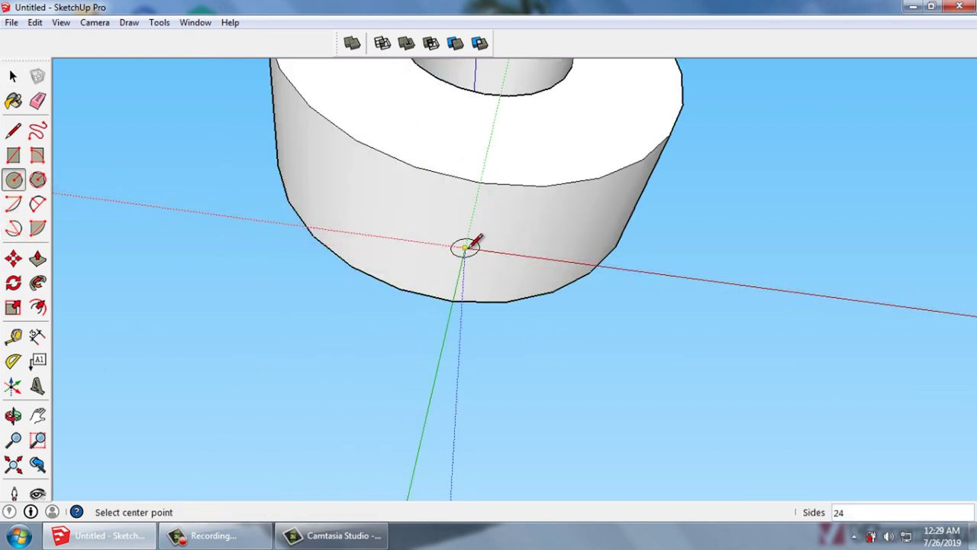
click(465, 249)
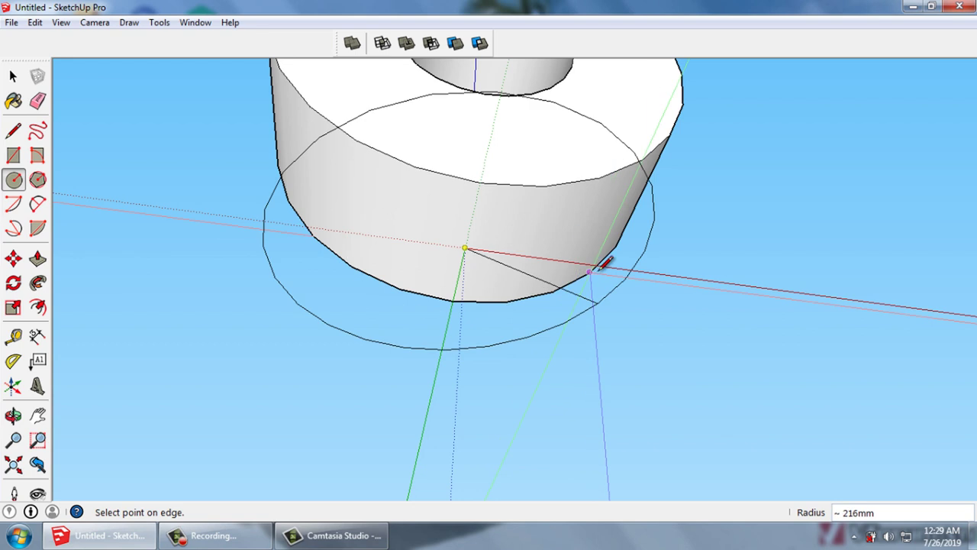
key(Escape)
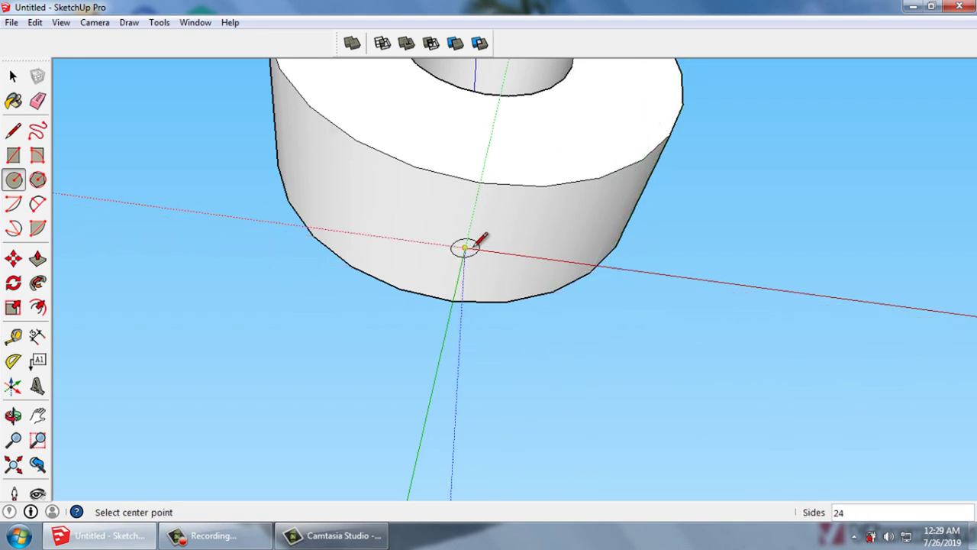
middle_drag(485, 245, 473, 314)
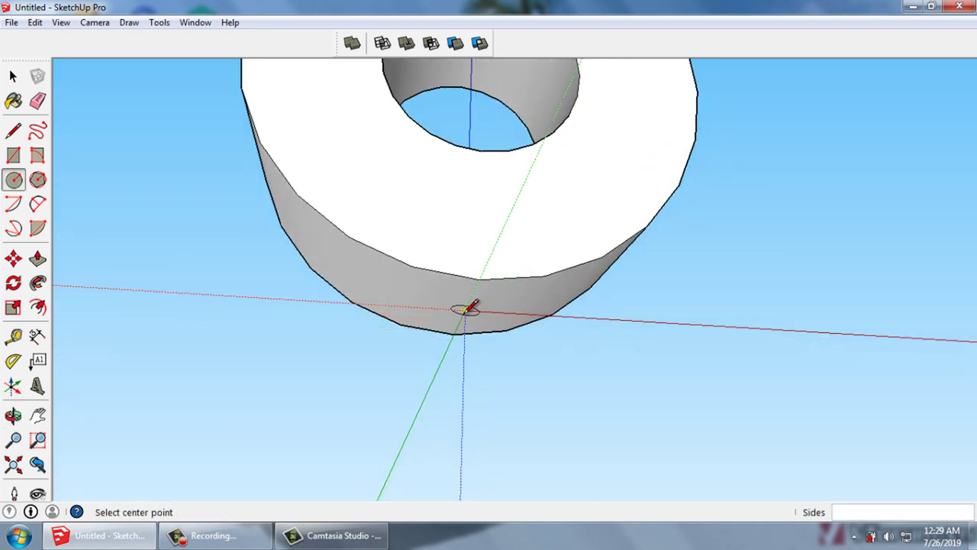
scroll(471, 307, up, 2)
scroll(472, 312, up, 2)
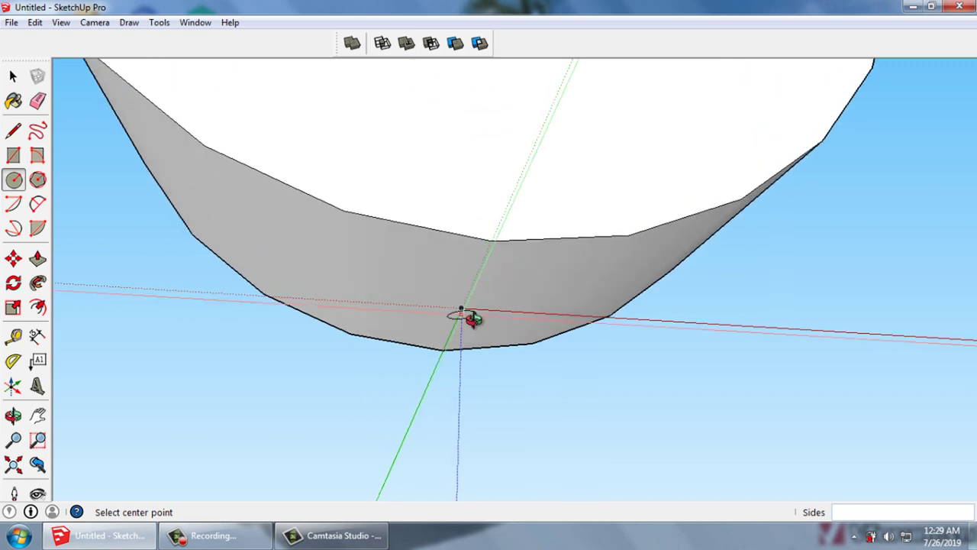
mouse_move(471, 319)
middle_down()
mouse_move(460, 410)
mouse_move(442, 386)
middle_up()
scroll(425, 378, down, 3)
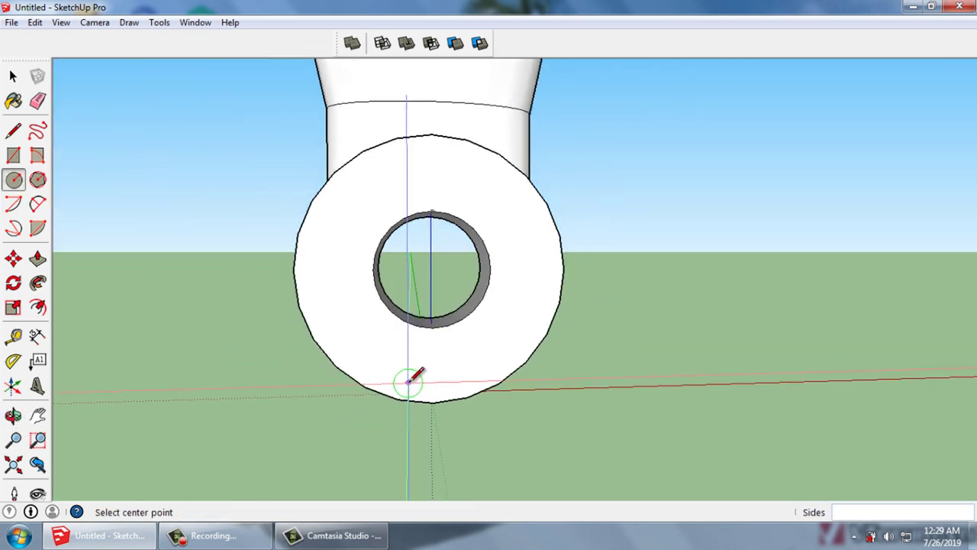
scroll(408, 382, down, 2)
middle_drag(407, 382, 399, 310)
scroll(419, 336, up, 3)
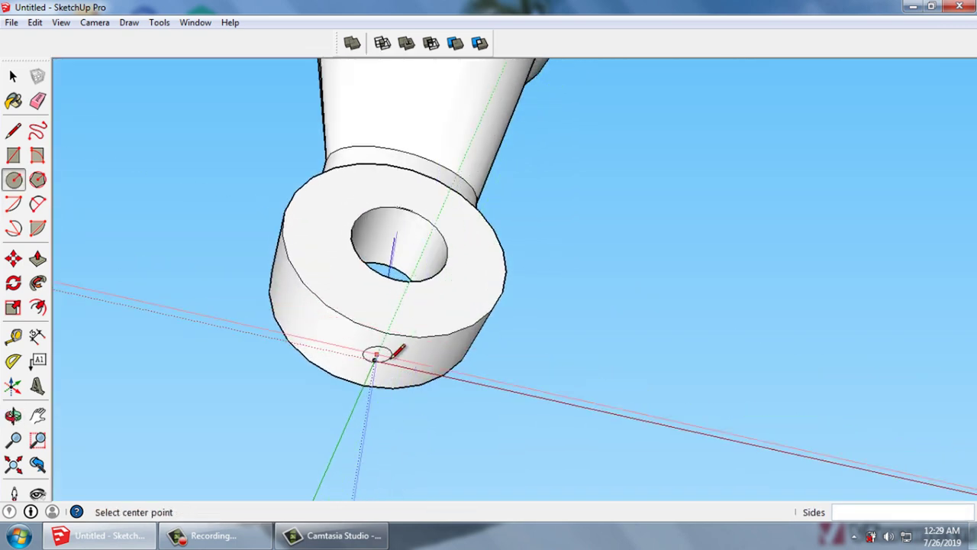
Select the eyelet ring and move it up against the cone's tip
key(space)
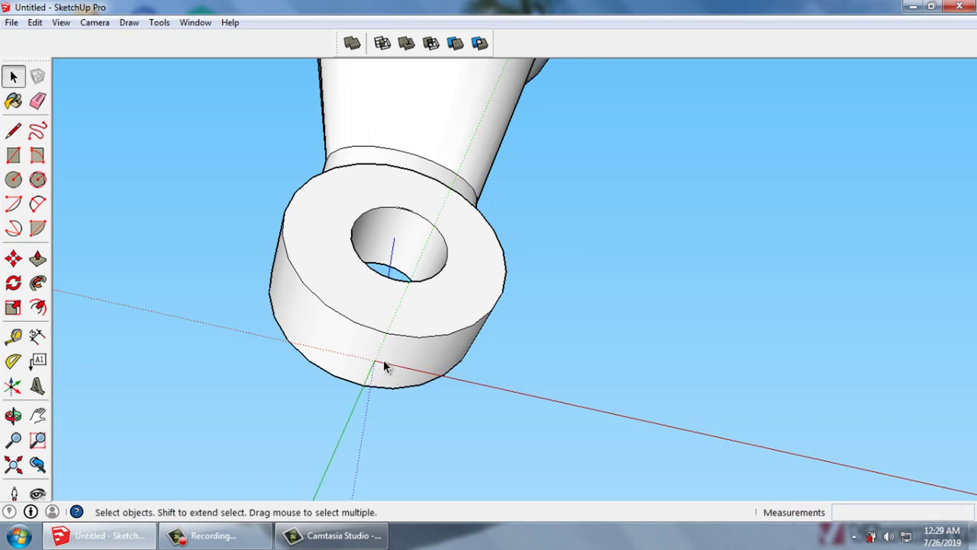
double_click(384, 356)
scroll(384, 353, down, 2)
scroll(384, 354, down, 2)
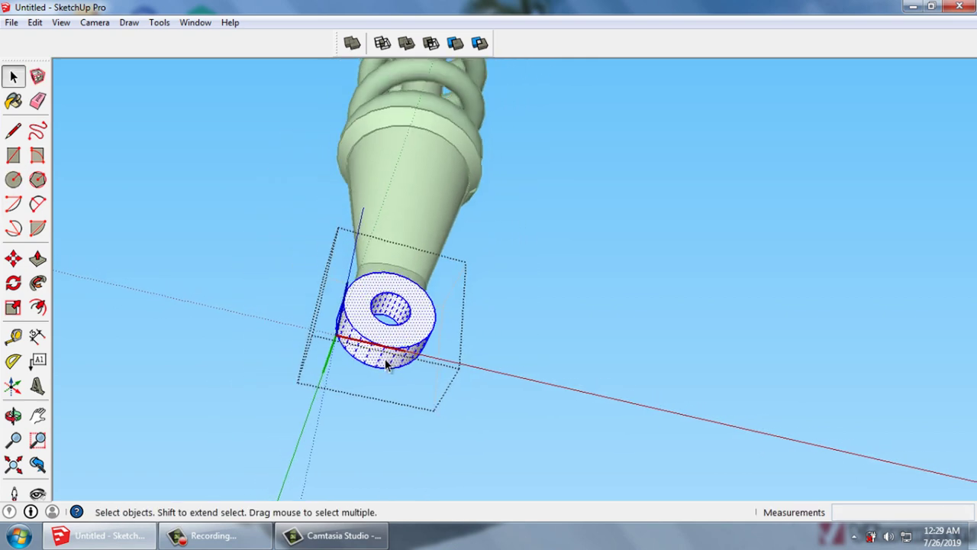
scroll(390, 367, down, 2)
scroll(392, 377, down, 1)
mouse_move(517, 350)
middle_down()
mouse_move(488, 427)
mouse_move(522, 450)
middle_up()
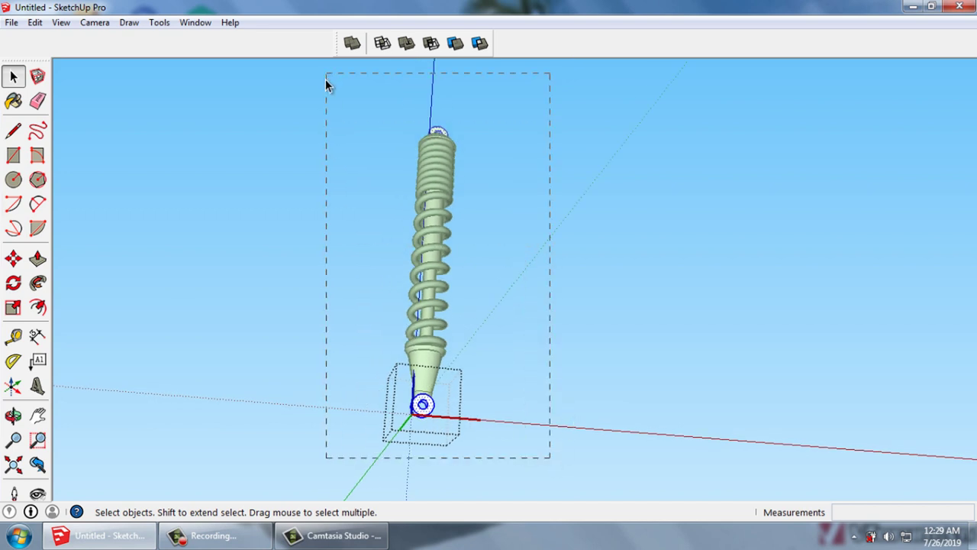
key(m)
scroll(415, 427, up, 1)
scroll(400, 414, up, 2)
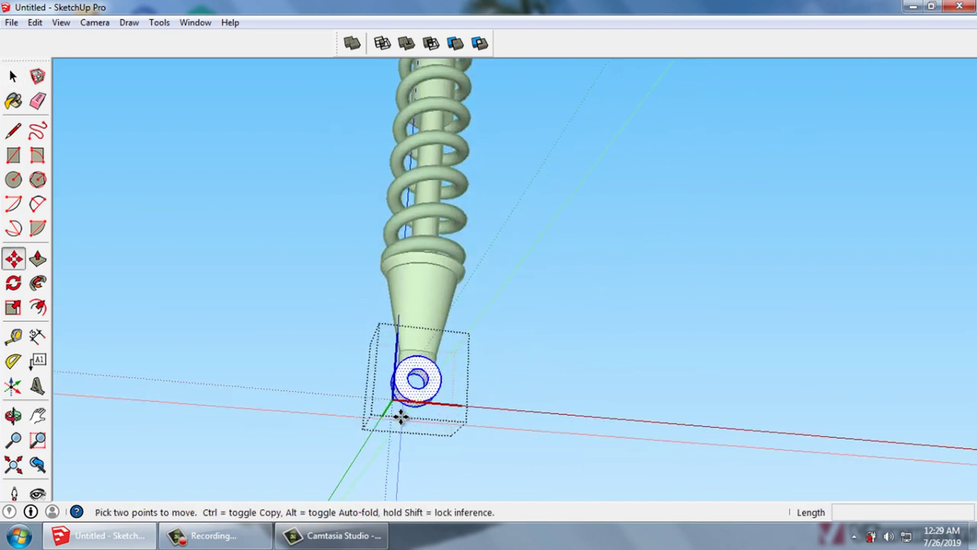
scroll(410, 407, up, 2)
scroll(410, 407, up, 3)
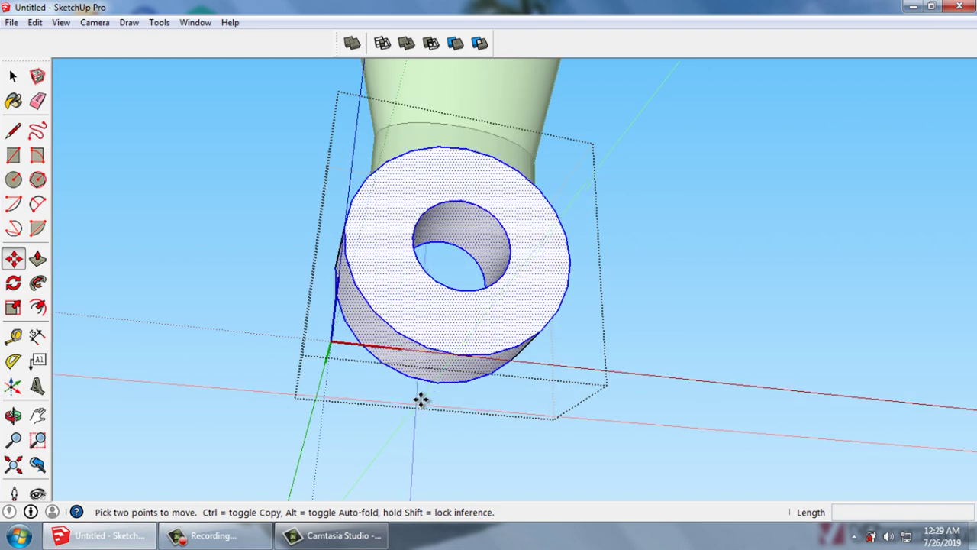
click(449, 352)
click(429, 321)
Window-select the whole shock absorber and lift it 100mm along the blue axis
scroll(430, 321, down, 1)
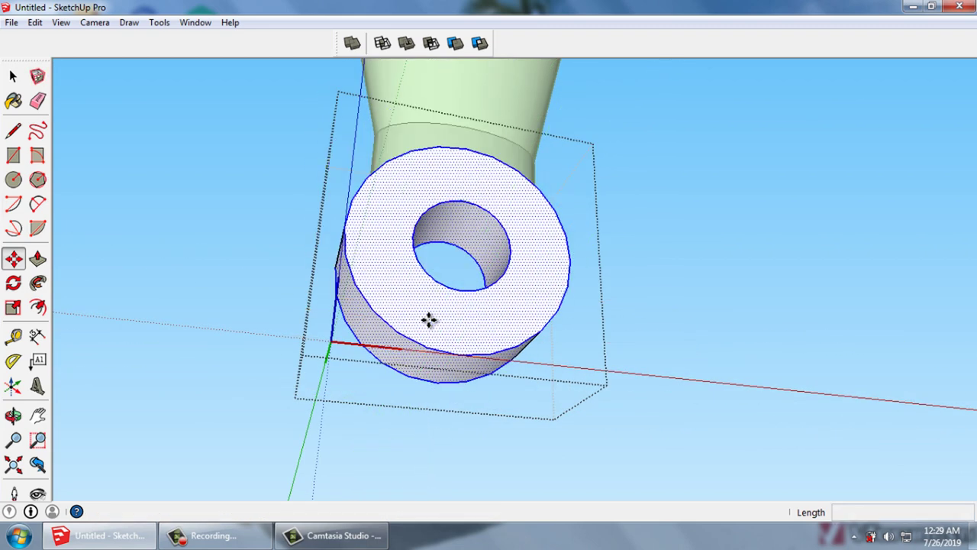
key(space)
scroll(439, 355, down, 1)
scroll(534, 405, down, 3)
scroll(684, 471, down, 1)
click(684, 472)
scroll(672, 471, down, 3)
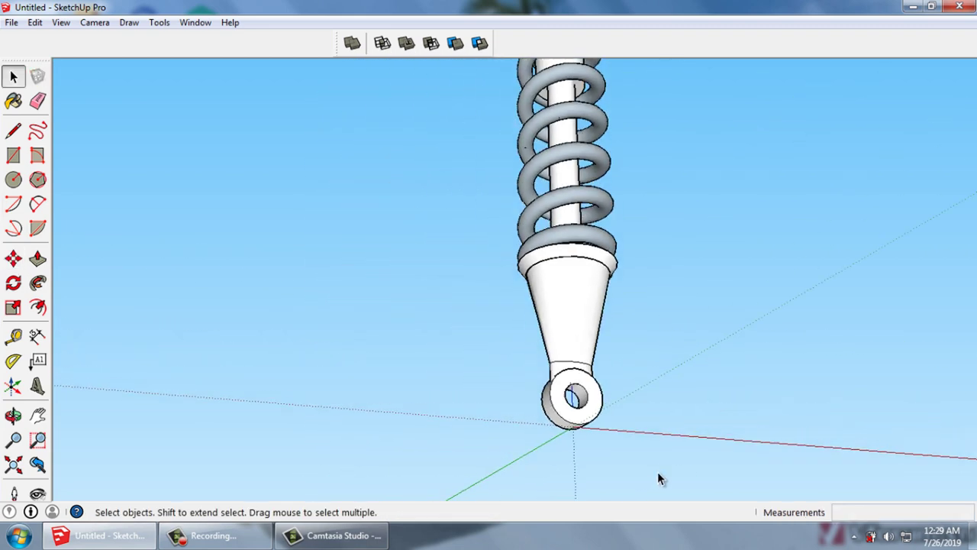
scroll(646, 470, down, 1)
scroll(657, 472, down, 1)
drag(495, 107, 528, 196)
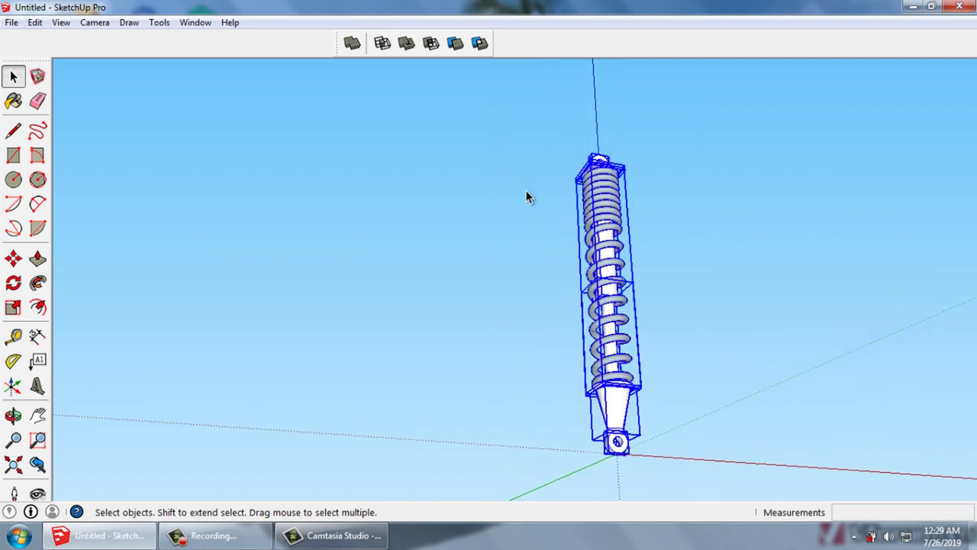
key(m)
click(617, 441)
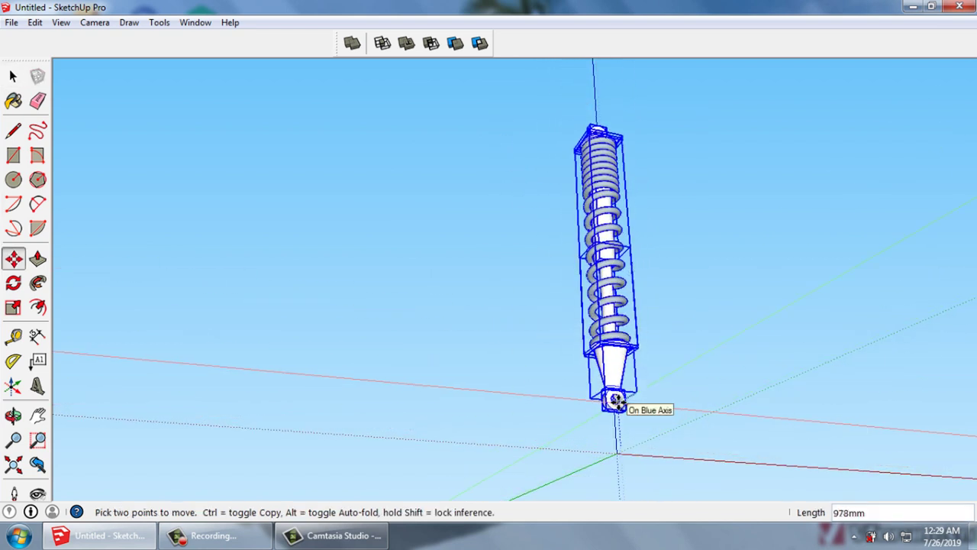
key(Return)
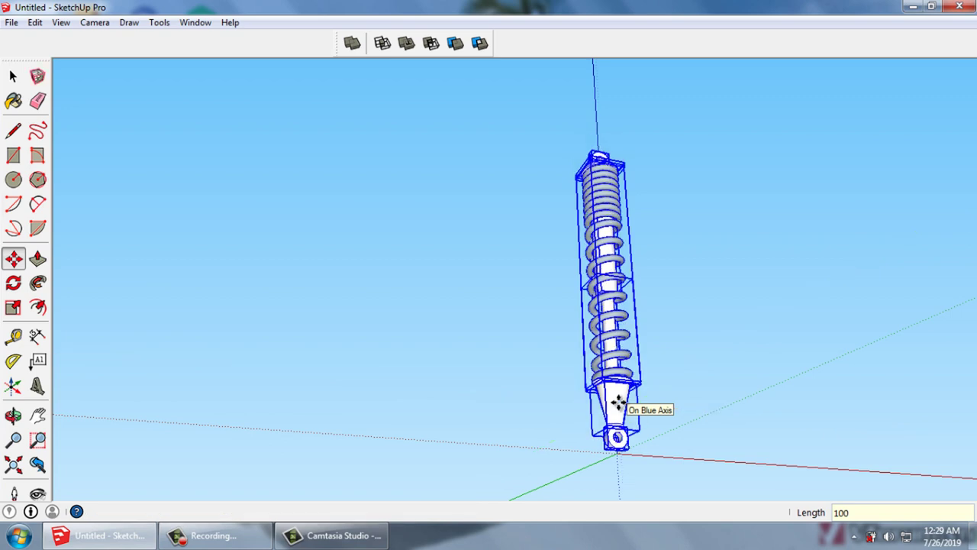
key(space)
click(655, 468)
scroll(640, 469, up, 3)
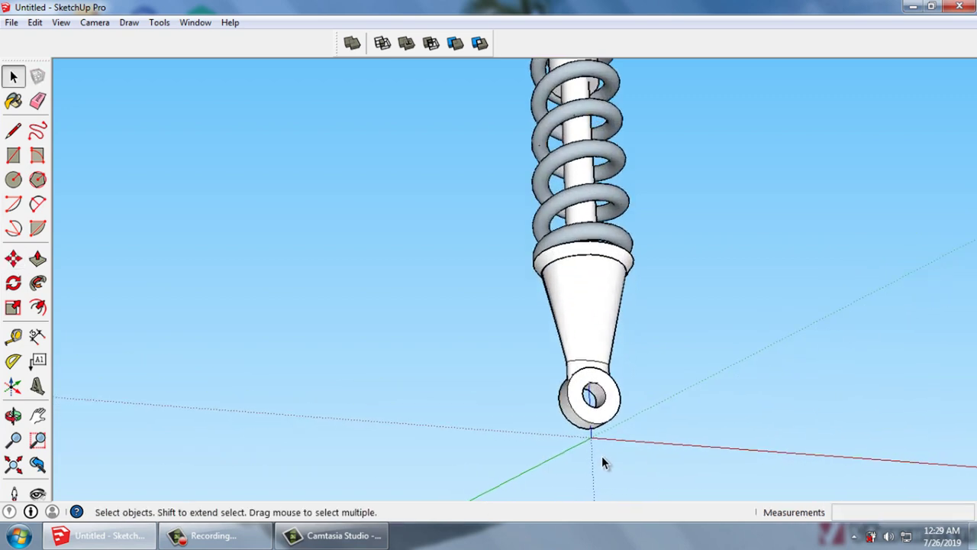
scroll(602, 458, up, 3)
Draw a circle at the origin and push/pull it 250mm down into a cylinder
middle_drag(668, 406, 54, 281)
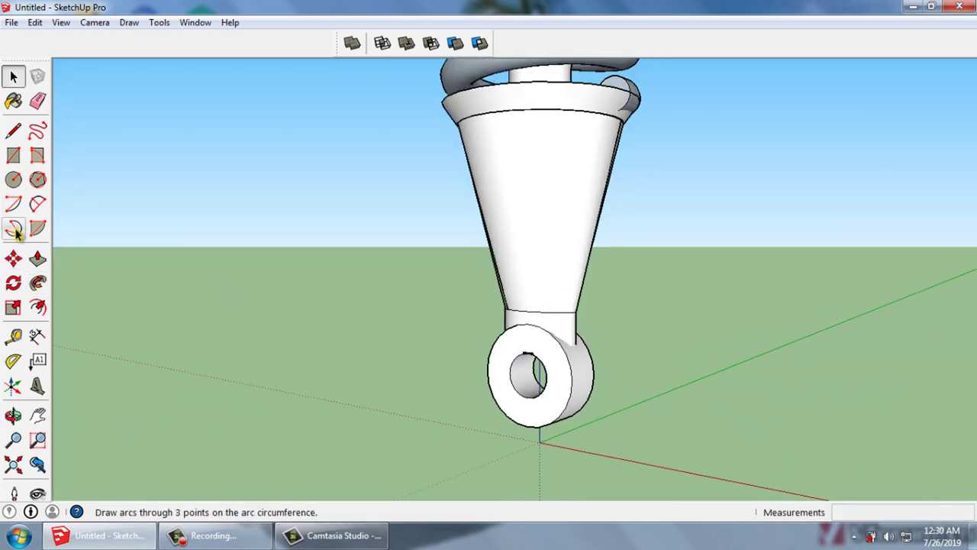
click(13, 180)
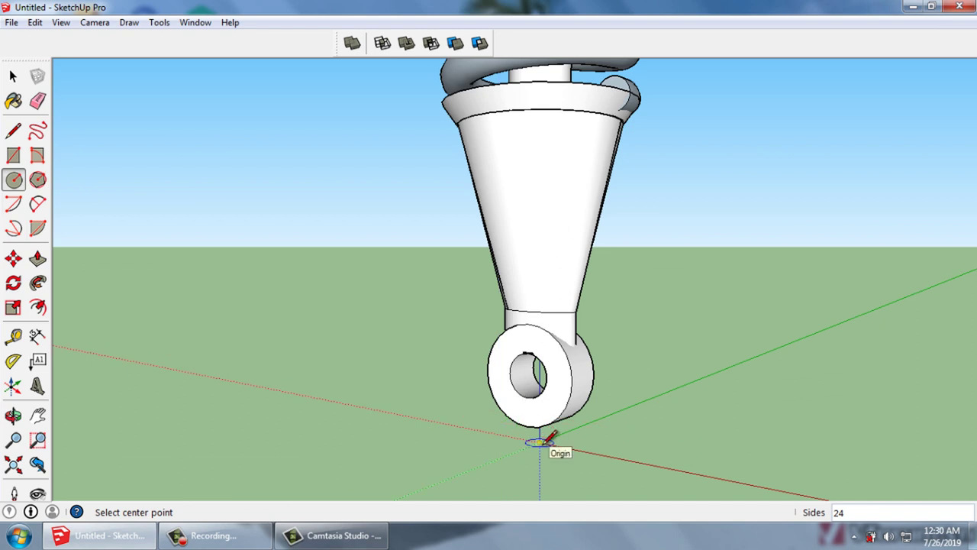
click(541, 442)
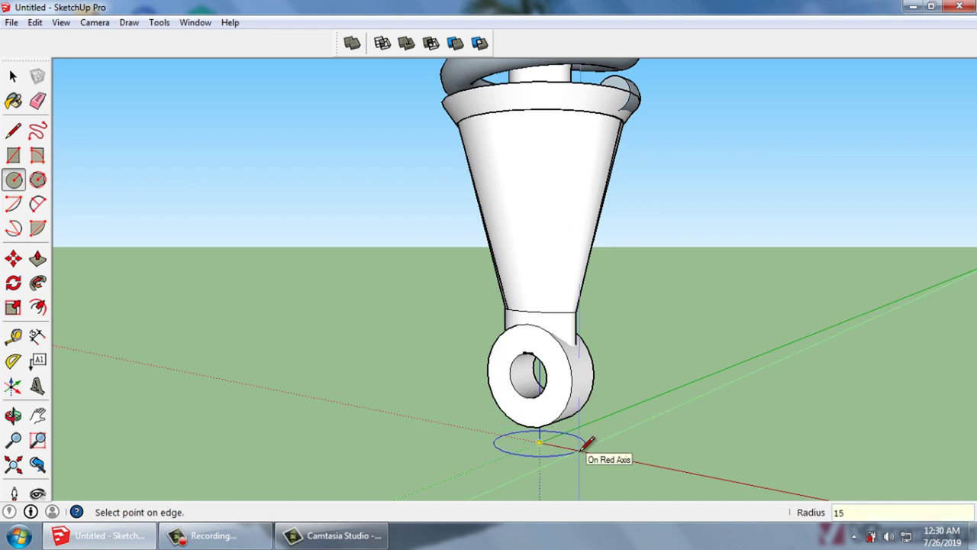
text(0)
key(Return)
key(space)
scroll(543, 455, up, 3)
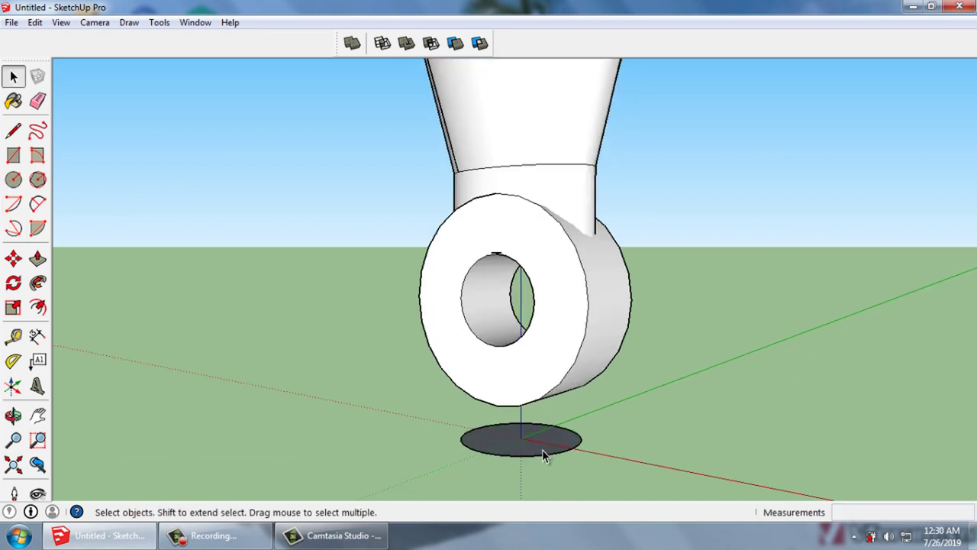
key(p)
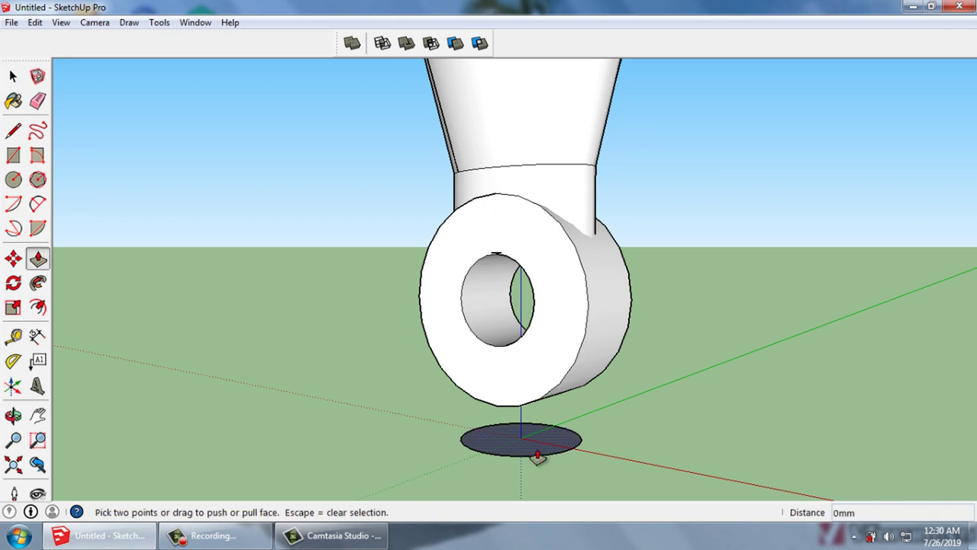
click(538, 451)
text(250)
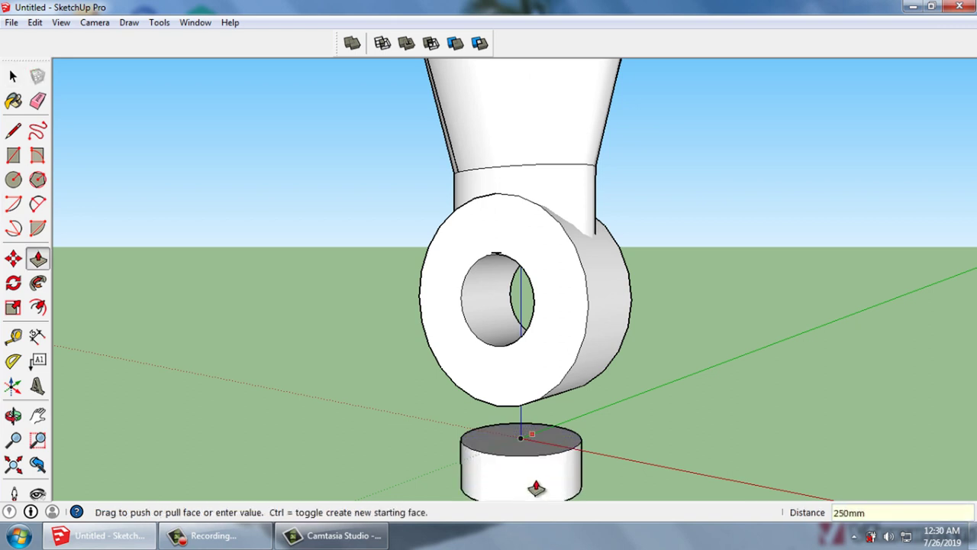
click(536, 487)
key(space)
Draw an inner circle on the cylinder's face and push it 250mm to hollow it
scroll(530, 458, up, 2)
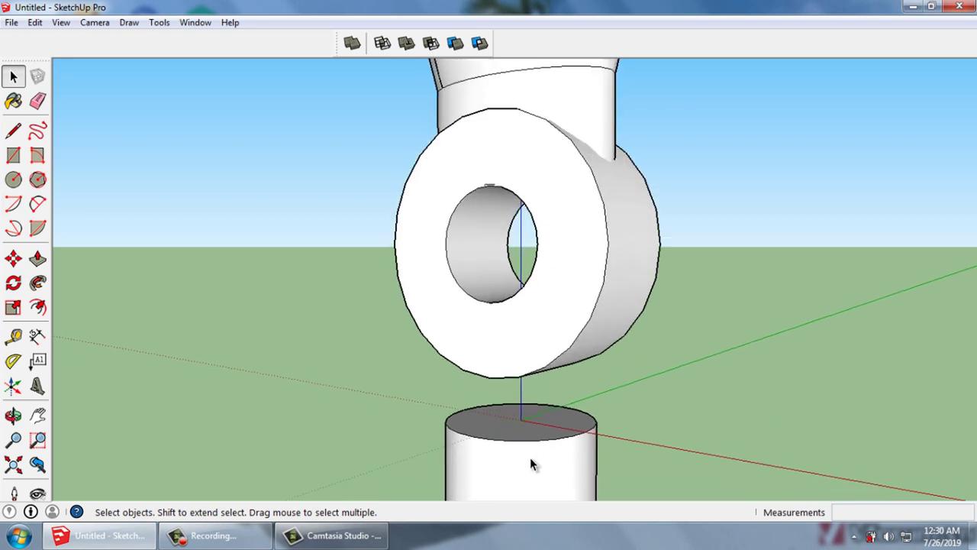
middle_drag(530, 458, 530, 458)
scroll(433, 430, up, 3)
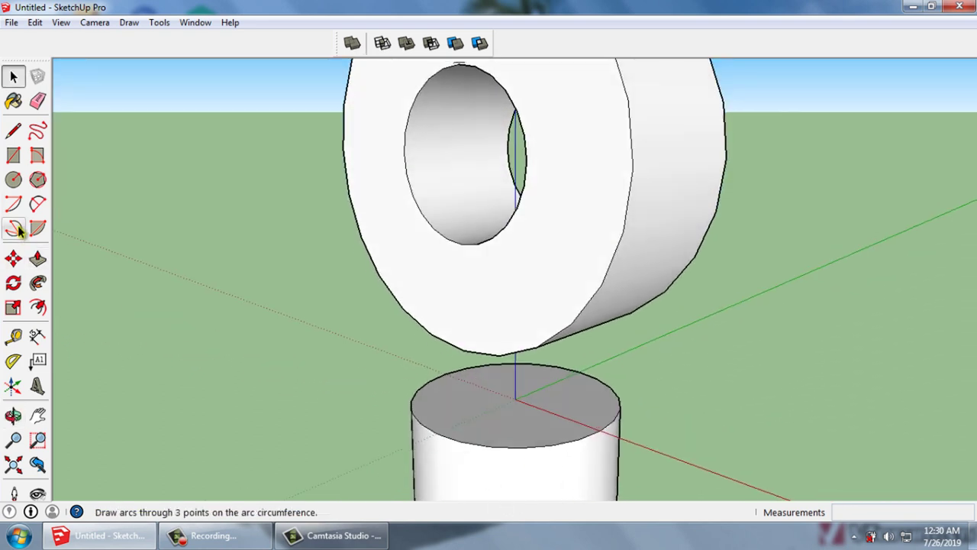
click(13, 179)
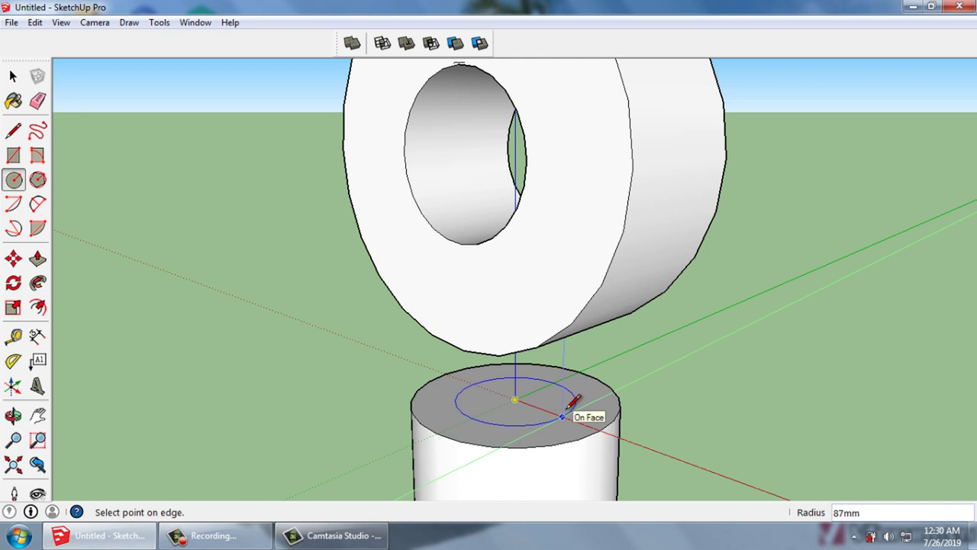
key(Return)
key(space)
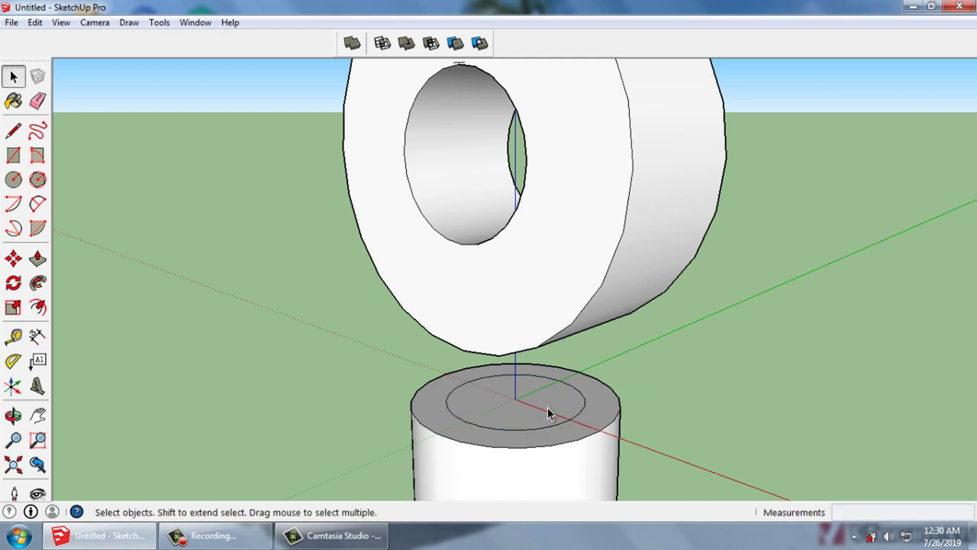
click(547, 413)
key(p)
click(547, 412)
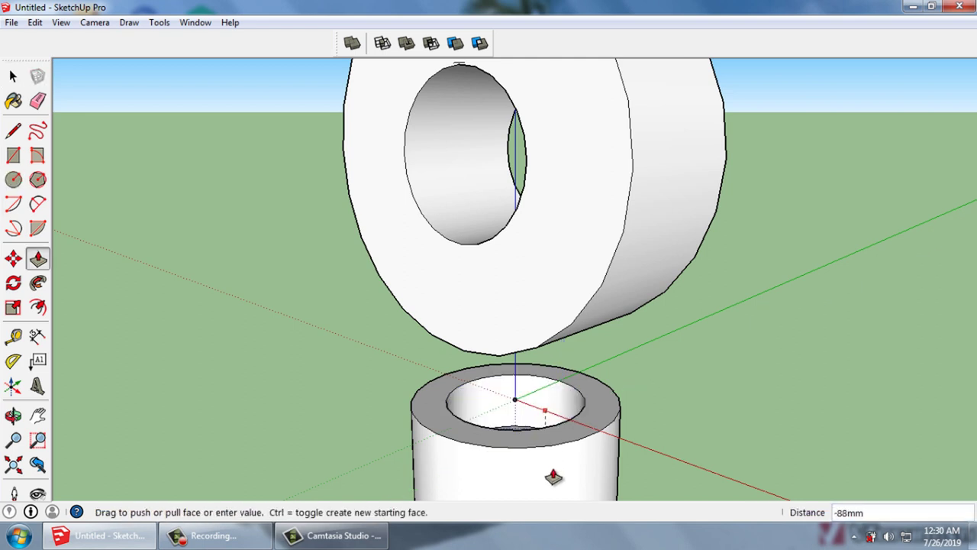
key(Return)
key(space)
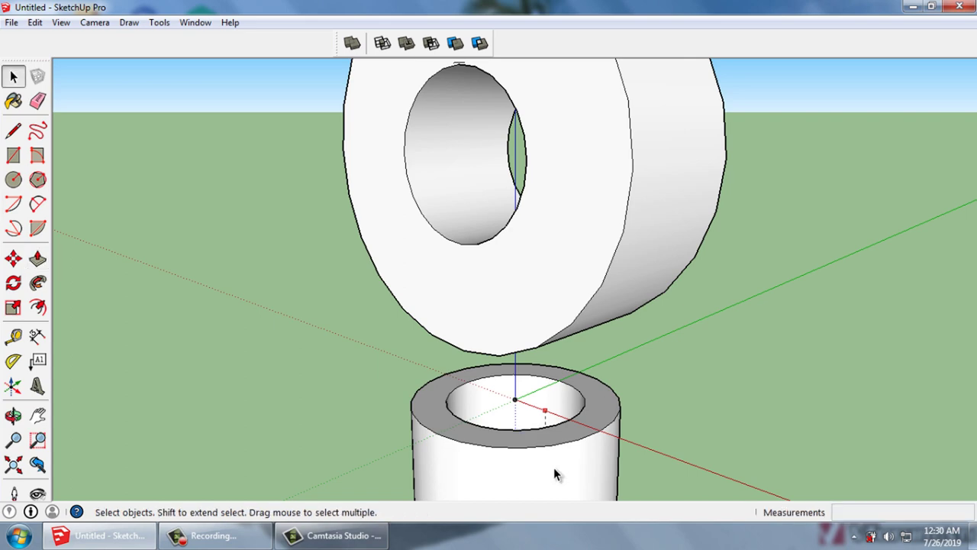
Select the entire hollow cylinder and make it a component
triple_click(554, 466)
key(g)
key(Return)
scroll(556, 462, down, 3)
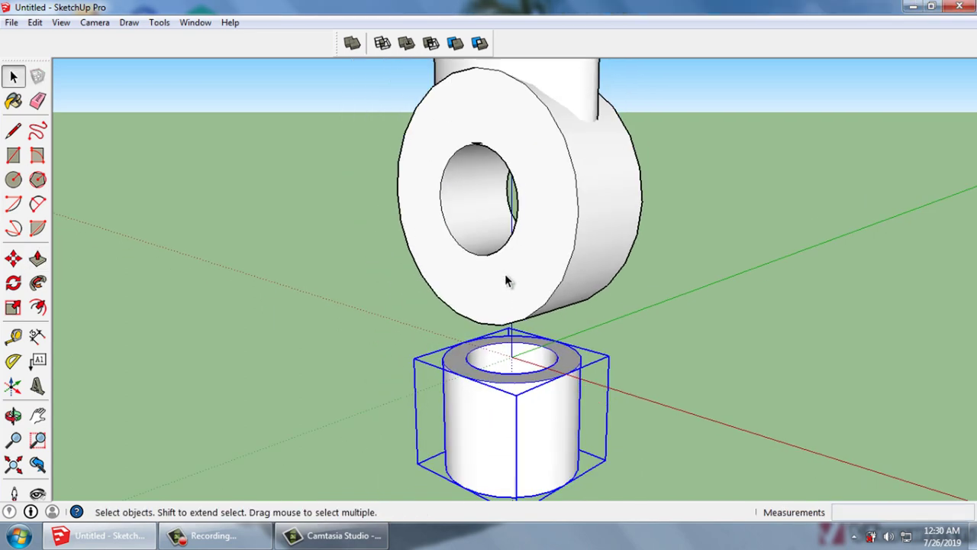
scroll(539, 447, down, 2)
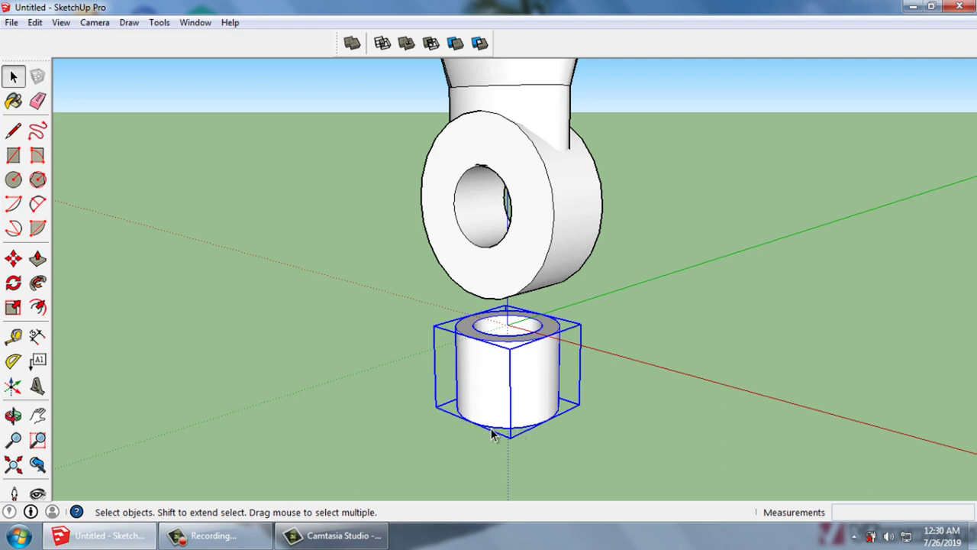
scroll(488, 436, down, 1)
scroll(482, 437, down, 1)
scroll(482, 440, down, 2)
scroll(482, 440, down, 1)
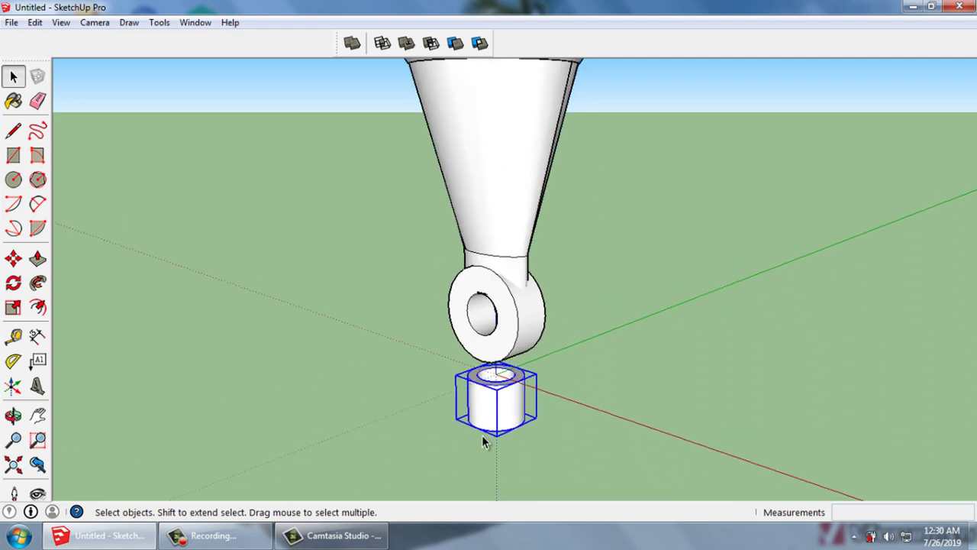
scroll(483, 440, down, 1)
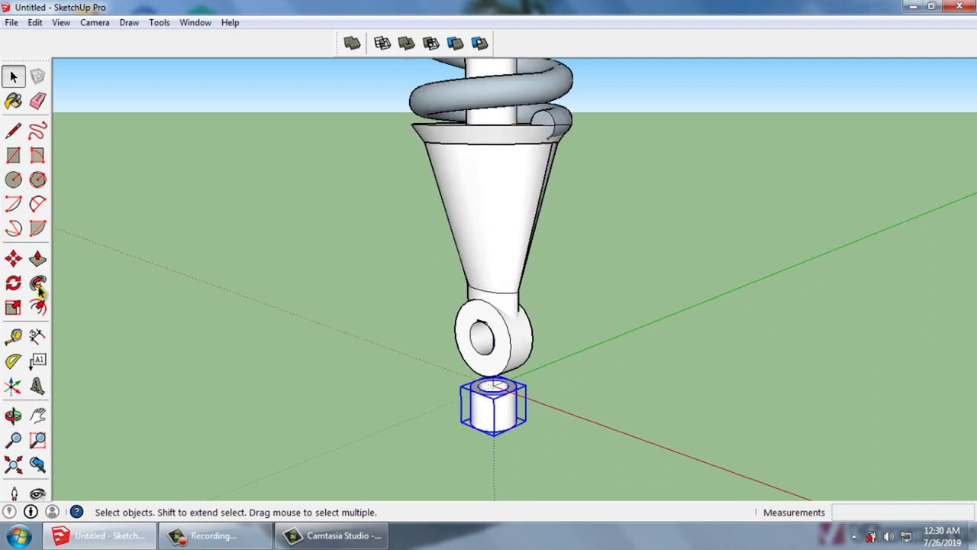
click(13, 336)
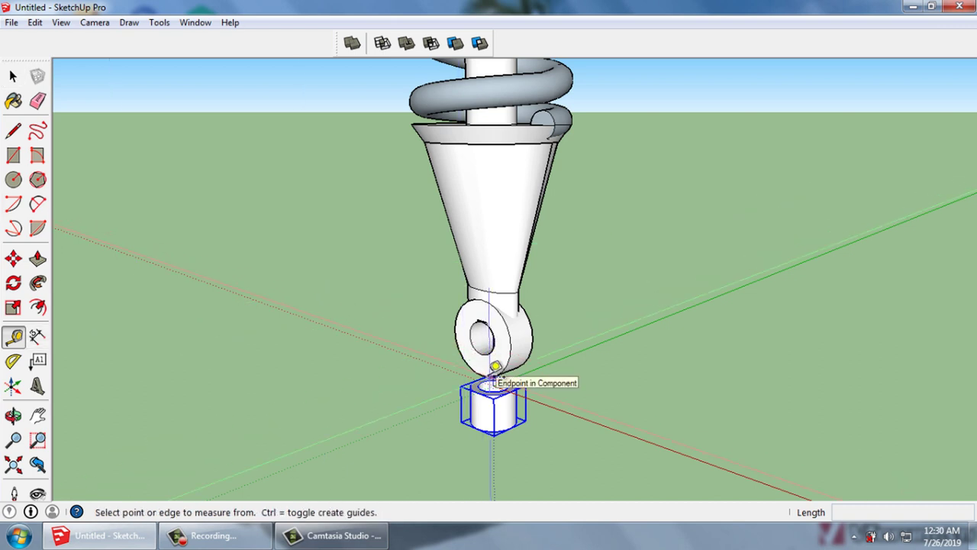
Measure from the spring's end point with the Tape Measure
scroll(496, 367, up, 1)
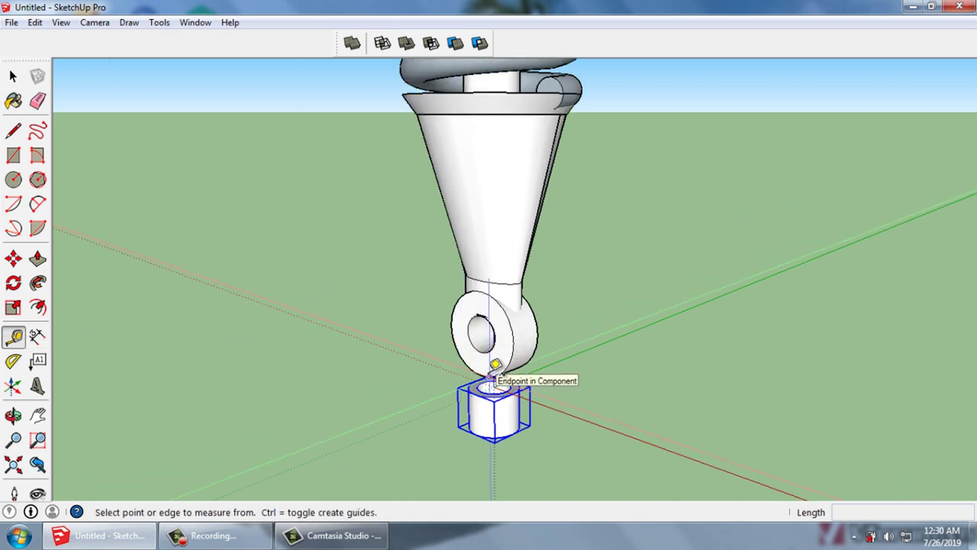
click(557, 110)
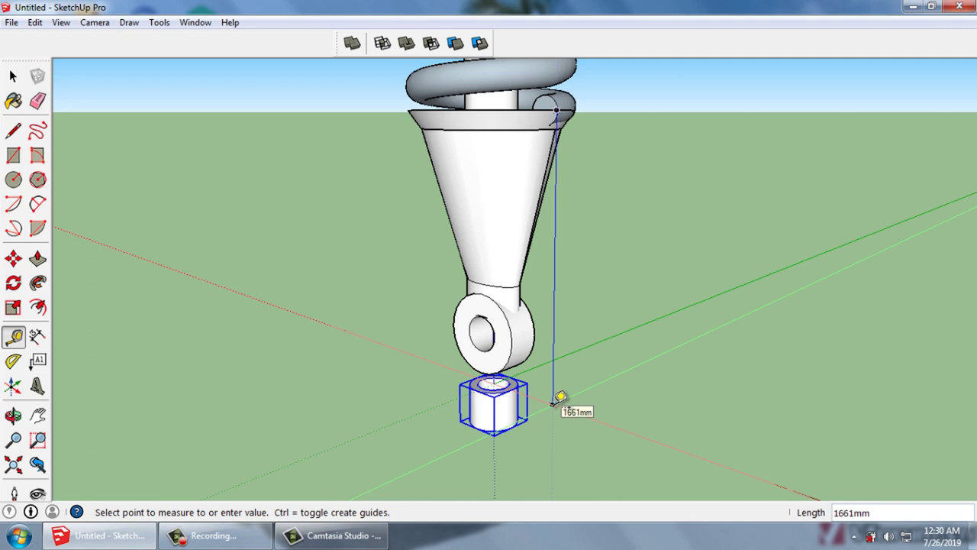
key(space)
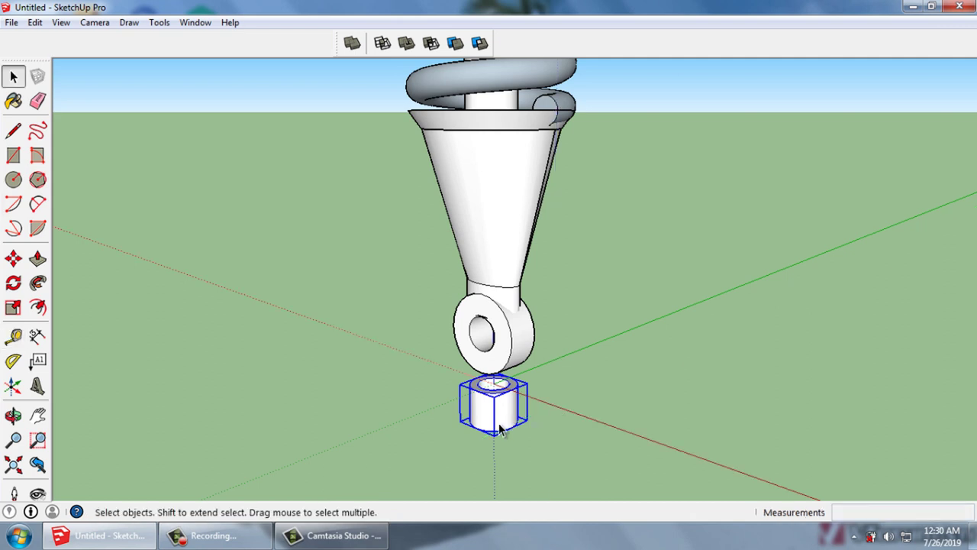
Lift the tube component 250mm from the cone's top edge into the spring
key(m)
click(475, 425)
text(1661)
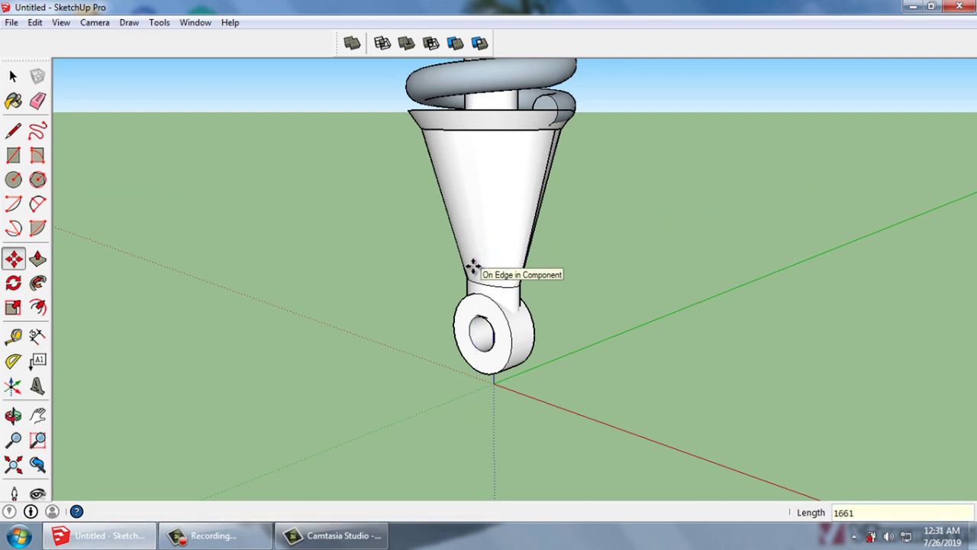
click(468, 270)
scroll(469, 271, down, 2)
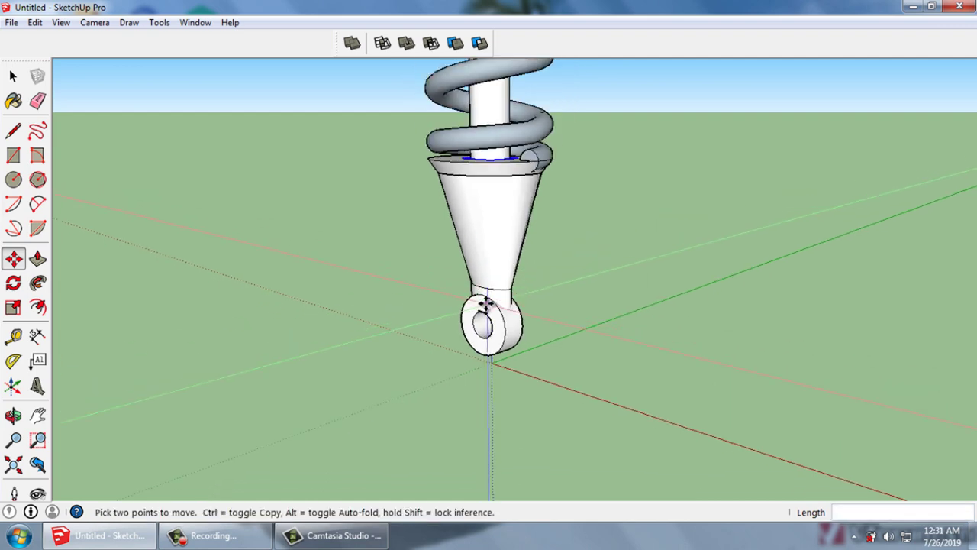
scroll(504, 157, up, 3)
scroll(502, 158, up, 2)
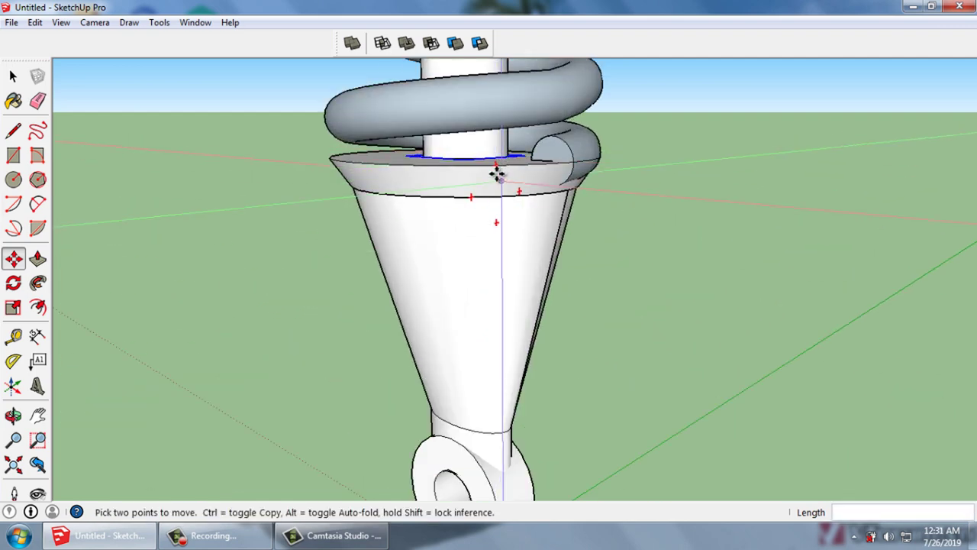
click(502, 166)
text(250)
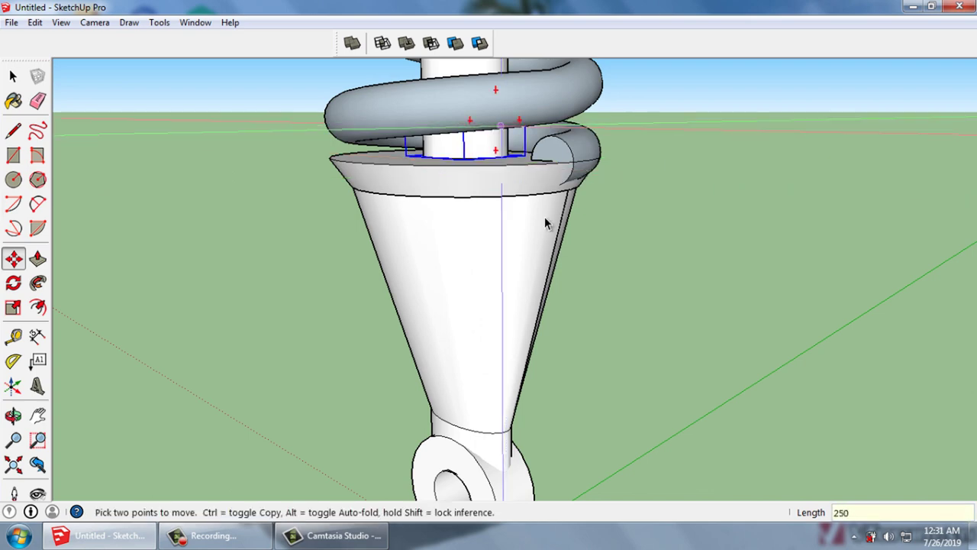
key(Return)
key(space)
mouse_move(505, 299)
middle_down()
mouse_move(557, 203)
mouse_move(622, 428)
mouse_move(476, 252)
middle_up()
click(472, 195)
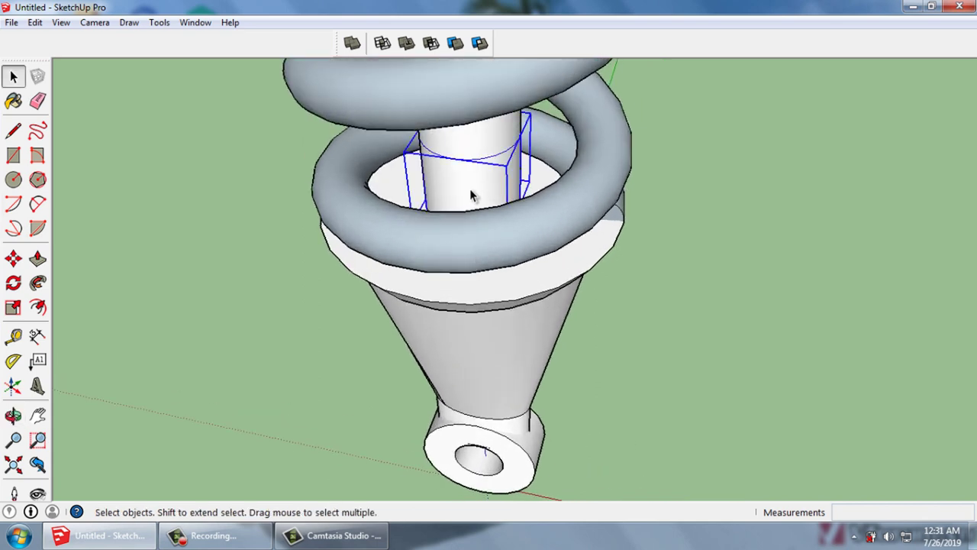
right_click(487, 147)
click(533, 191)
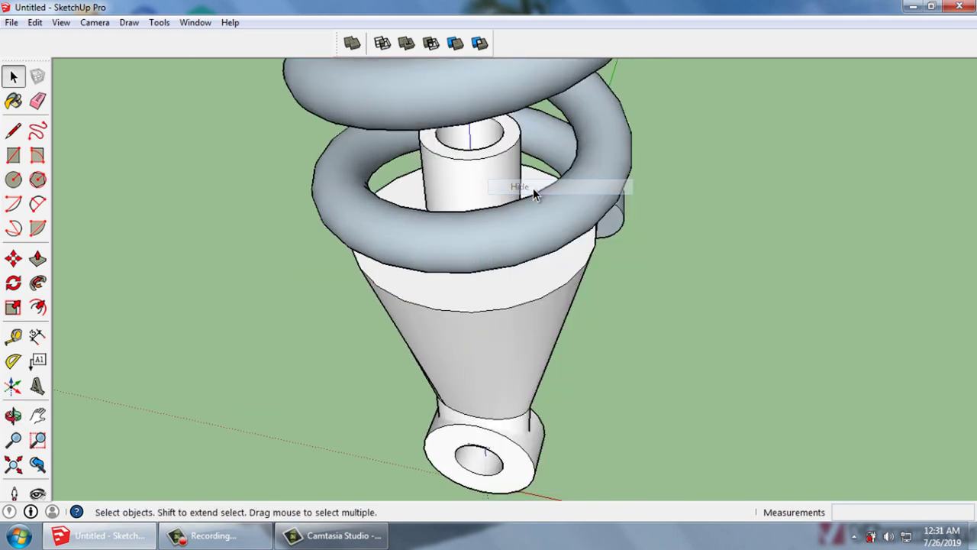
scroll(508, 195, up, 2)
scroll(497, 200, up, 3)
click(496, 199)
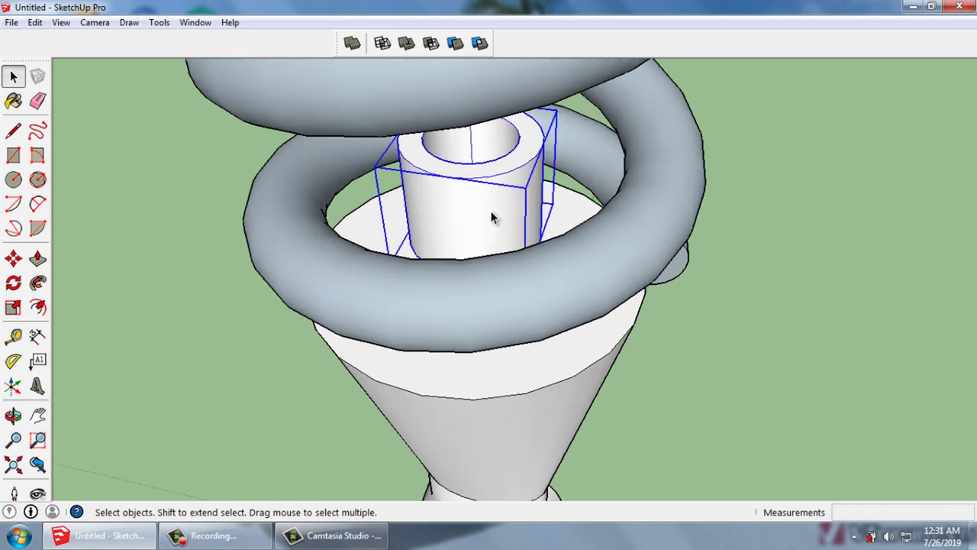
scroll(493, 217, up, 2)
scroll(484, 209, up, 2)
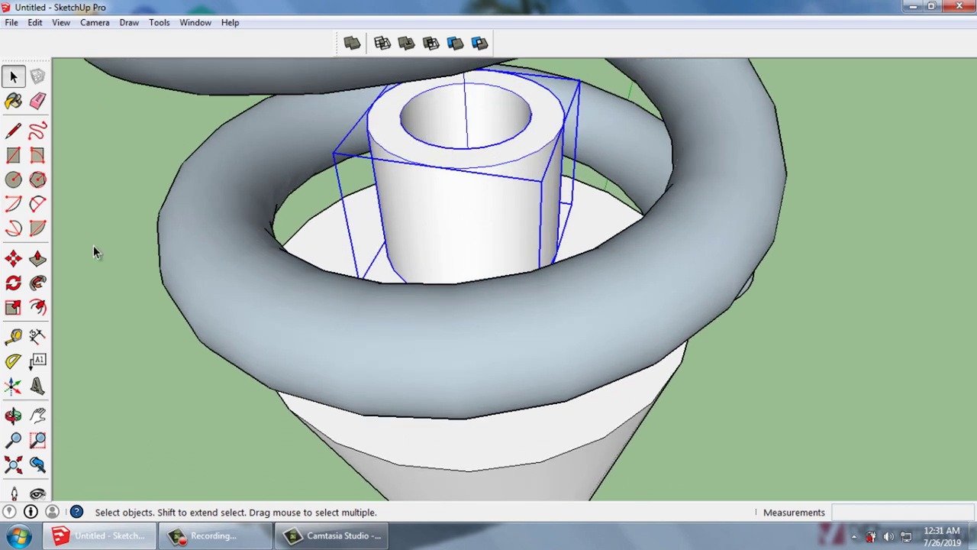
click(13, 308)
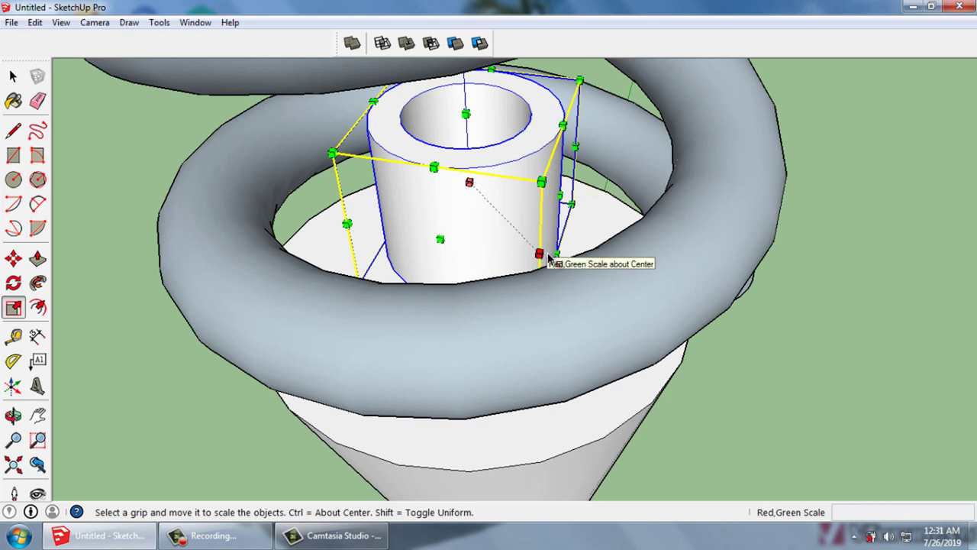
drag(557, 267, 573, 285)
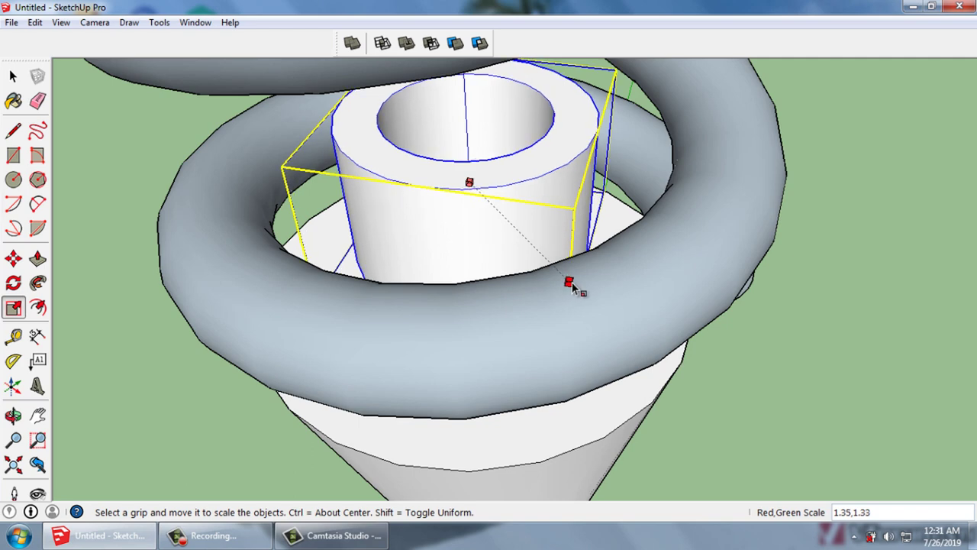
key(Escape)
key(space)
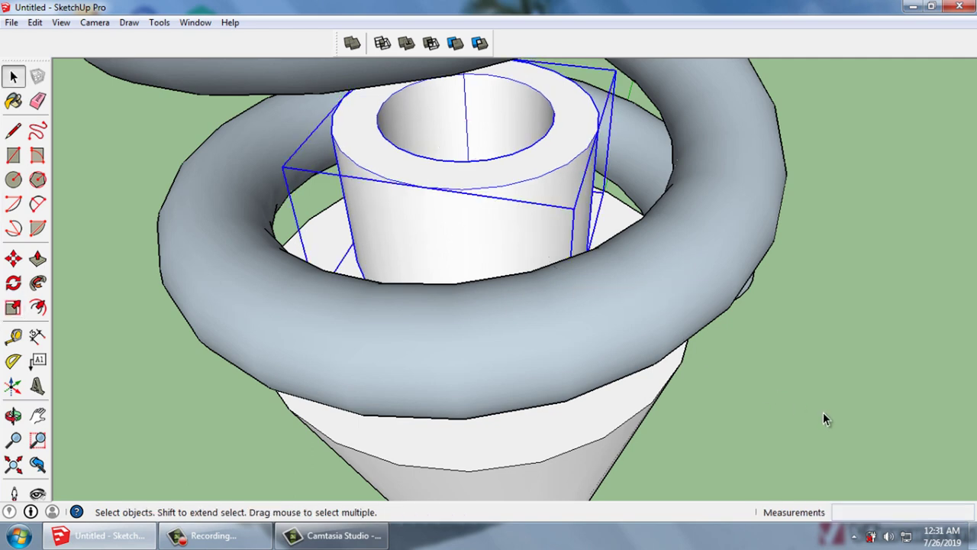
click(823, 412)
click(35, 22)
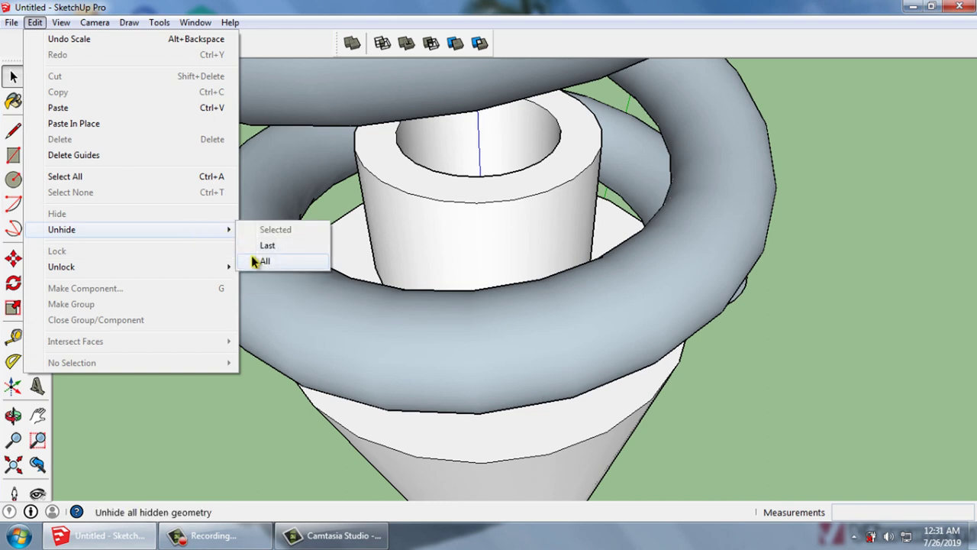
click(324, 264)
scroll(260, 253, down, 2)
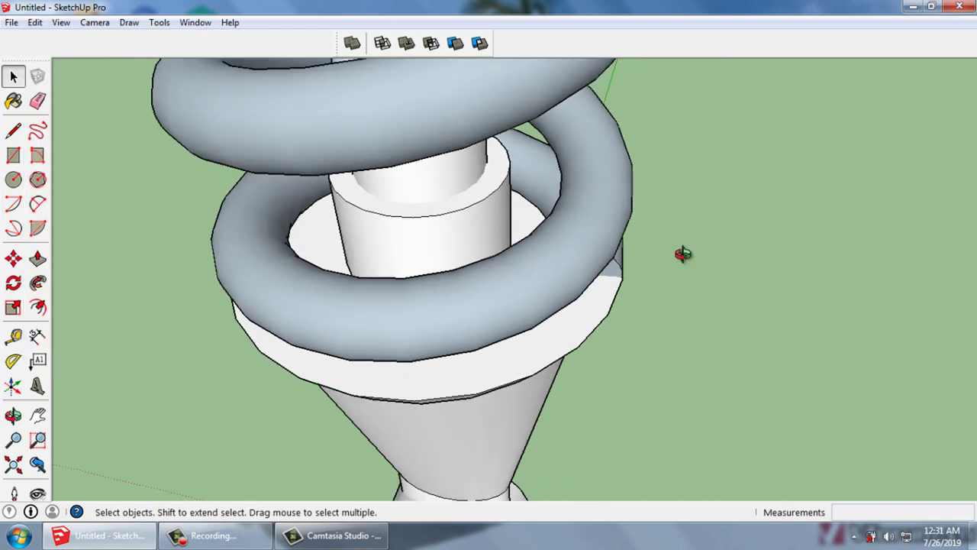
Scale the collar on the damper rod up to about 1.13 by 1.24 with a corner grip
mouse_move(683, 255)
middle_down()
mouse_move(611, 229)
mouse_move(528, 251)
middle_up()
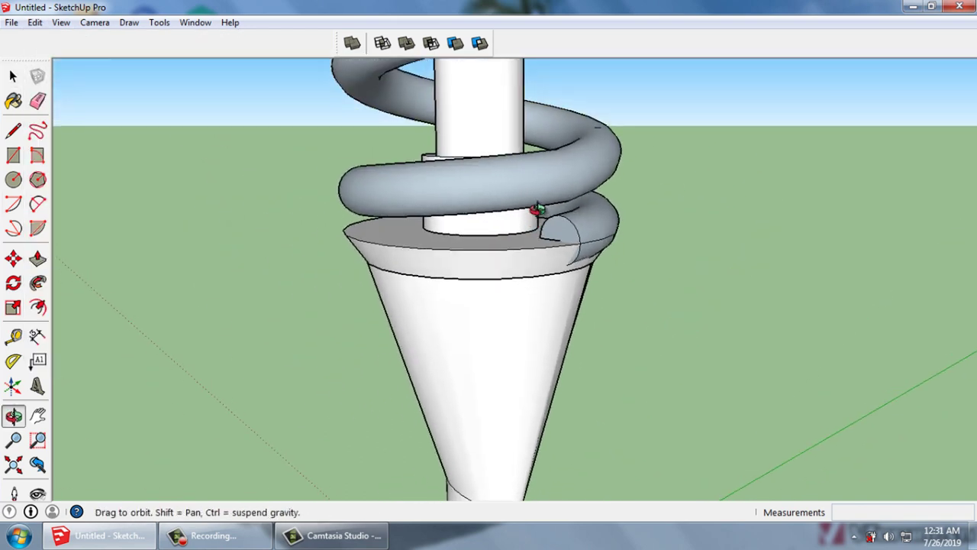
scroll(495, 196, up, 1)
click(494, 194)
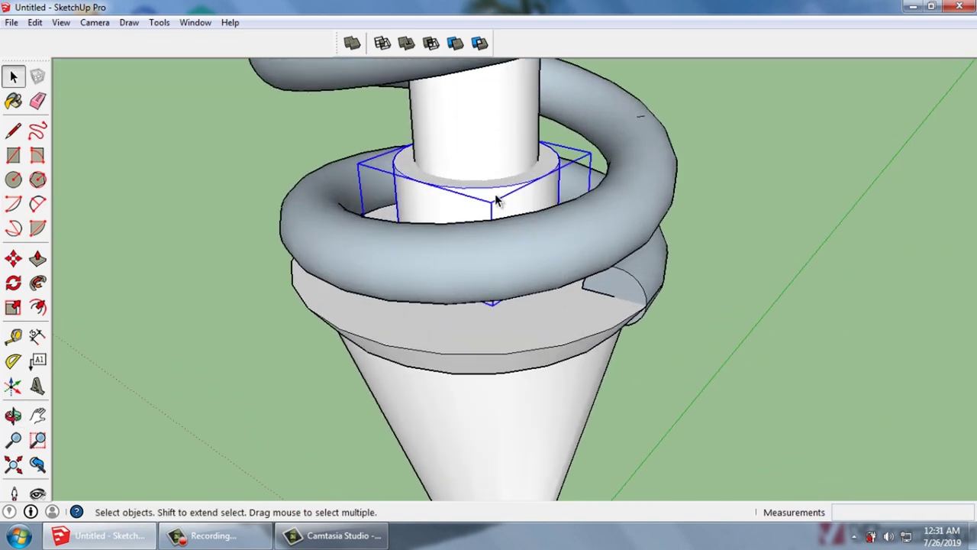
middle_drag(495, 195, 630, 285)
scroll(390, 258, up, 2)
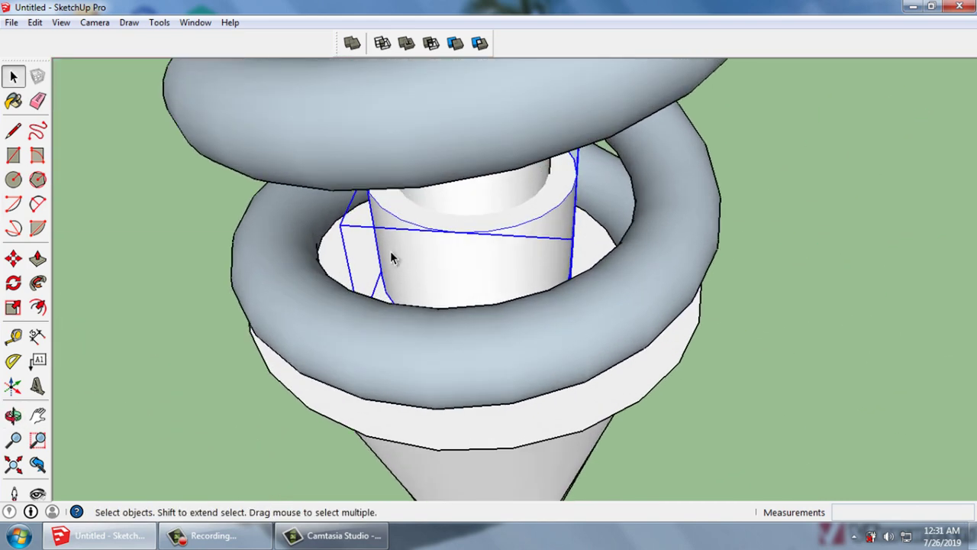
click(13, 307)
scroll(479, 309, up, 1)
middle_drag(581, 275, 632, 258)
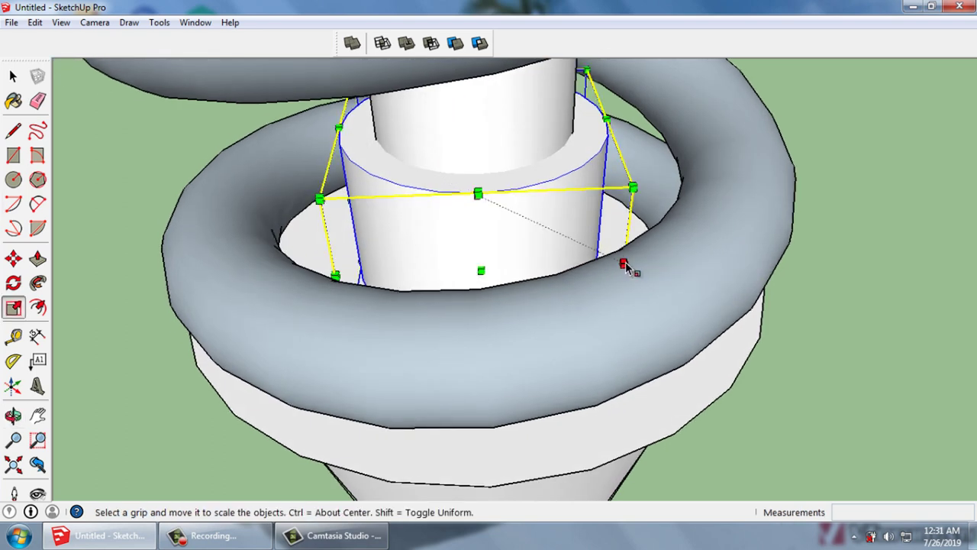
drag(624, 264, 653, 284)
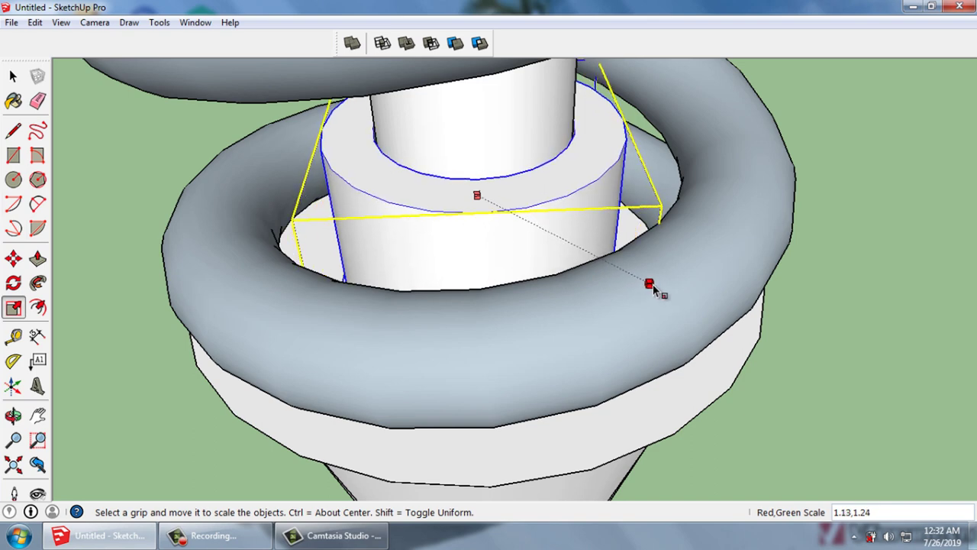
key(space)
click(788, 322)
mouse_move(803, 334)
middle_down()
mouse_move(827, 326)
mouse_move(475, 333)
middle_up()
Fine-tune the collar's scale down slightly to about 0.99 by 0.98
click(500, 187)
mouse_move(500, 187)
middle_down()
mouse_move(705, 227)
mouse_move(615, 275)
mouse_move(687, 278)
mouse_move(64, 300)
middle_up()
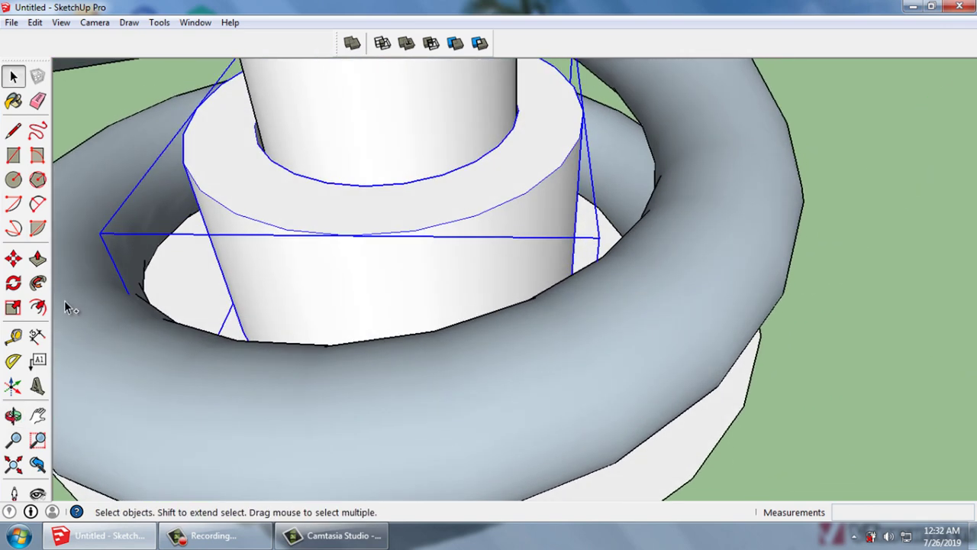
click(13, 306)
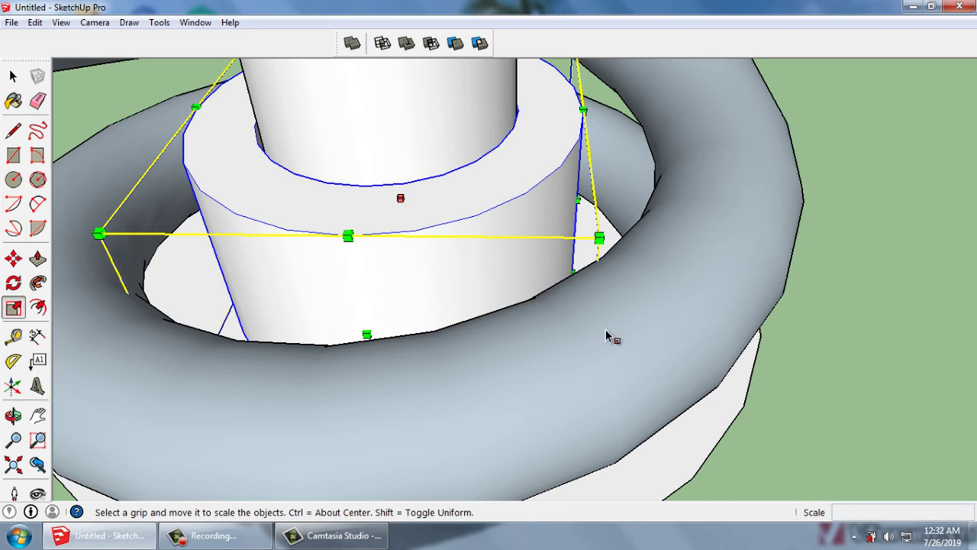
mouse_move(608, 333)
middle_down()
mouse_move(585, 290)
mouse_move(700, 308)
mouse_move(578, 331)
mouse_move(626, 355)
middle_up()
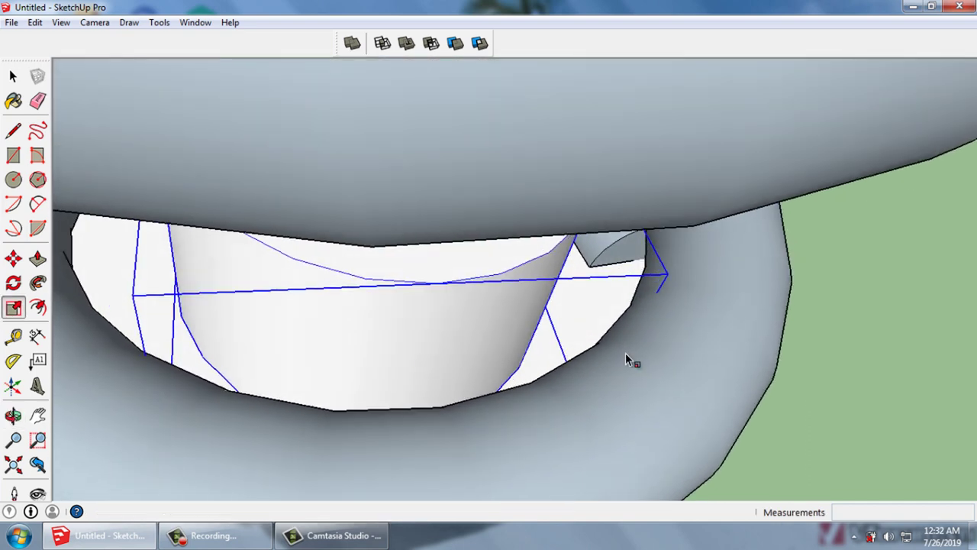
drag(625, 354, 622, 349)
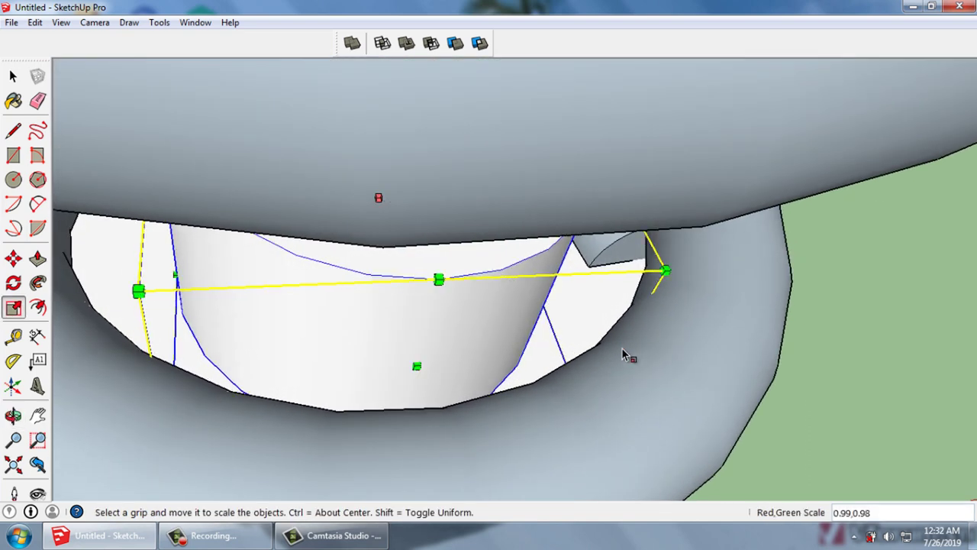
middle_drag(621, 347, 589, 290)
key(space)
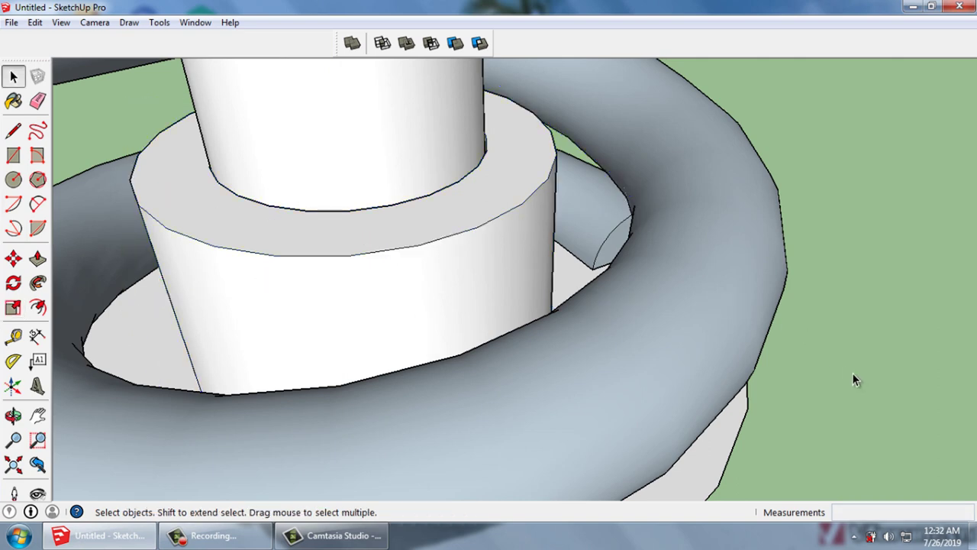
mouse_move(852, 373)
middle_down()
mouse_move(572, 392)
mouse_move(589, 388)
mouse_move(597, 368)
mouse_move(547, 265)
mouse_move(238, 198)
middle_up()
click(530, 258)
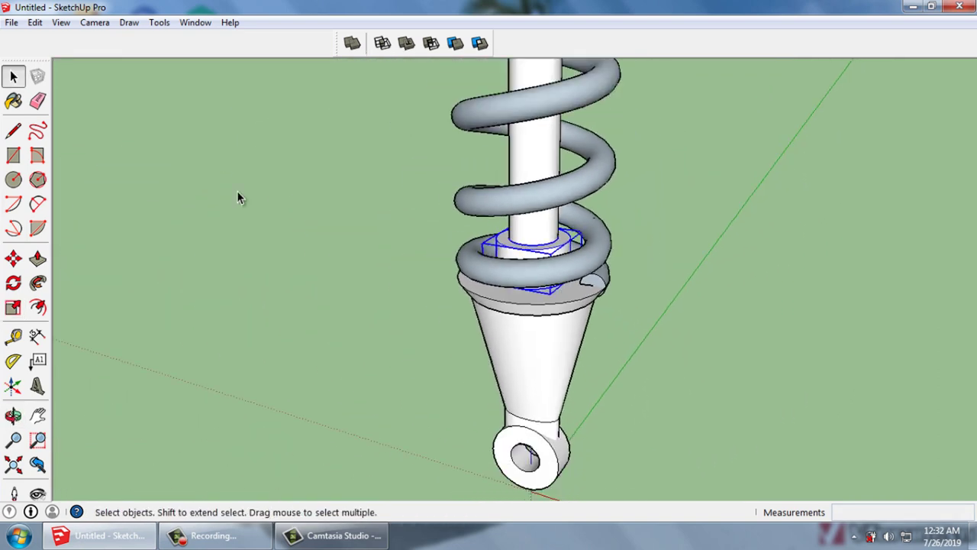
Paint the collar with the 0137_Black colour, then close the Materials panel
click(13, 101)
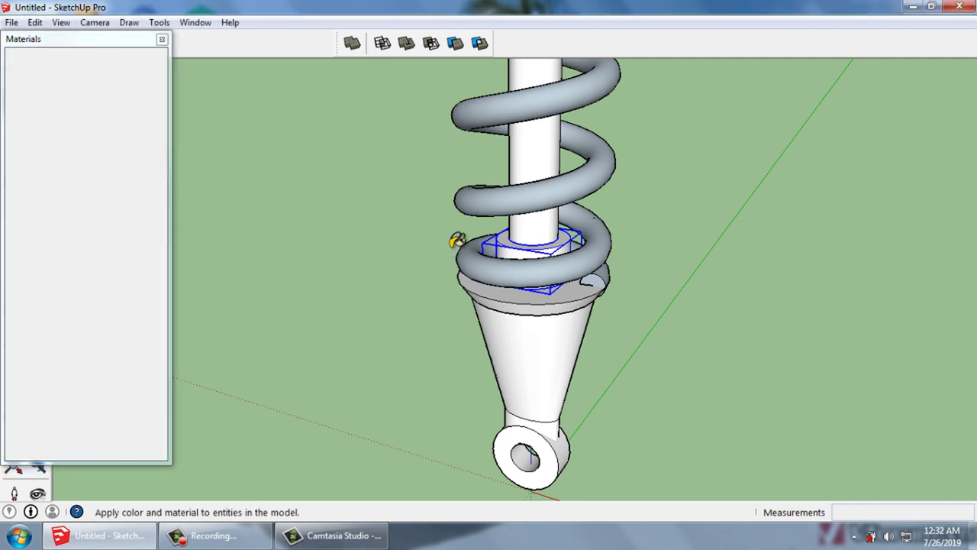
drag(161, 161, 170, 264)
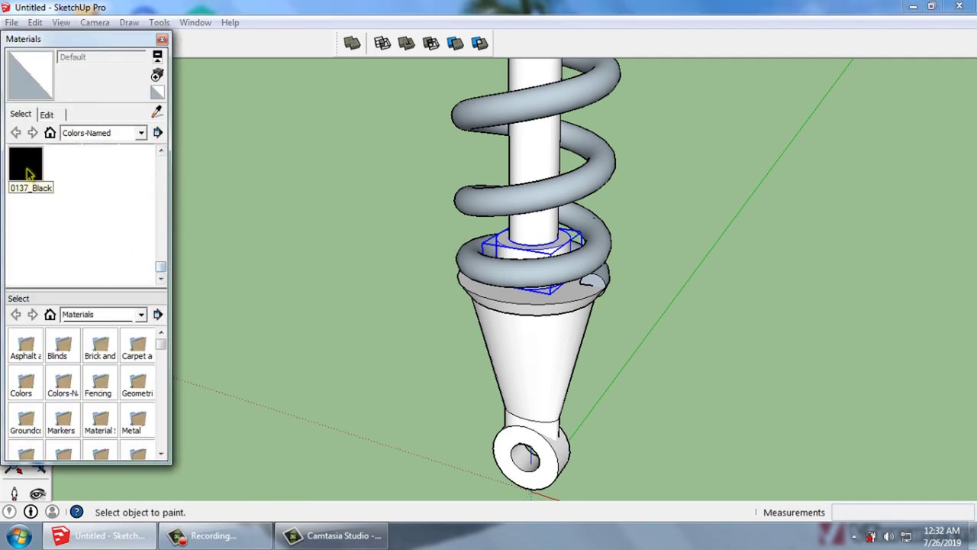
click(26, 164)
click(517, 248)
key(space)
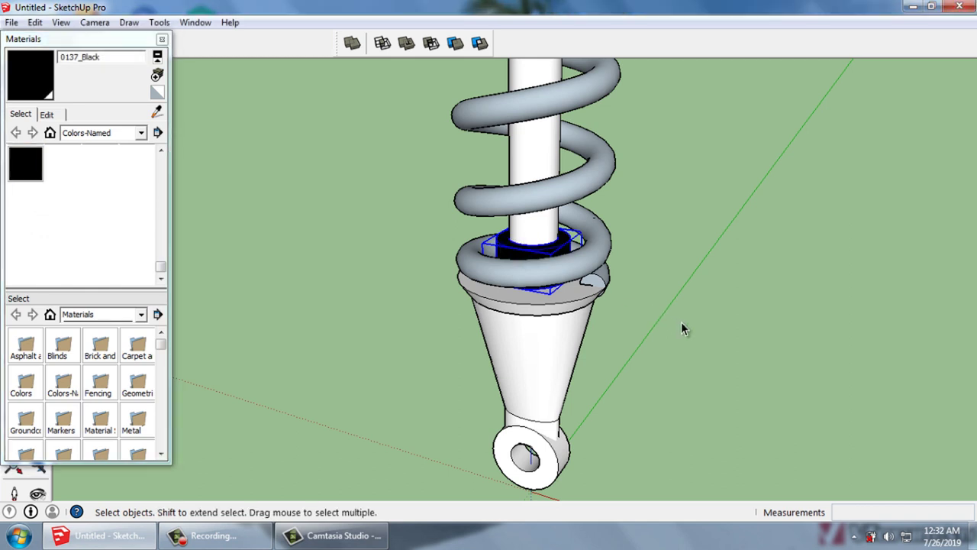
click(683, 323)
scroll(692, 329, down, 2)
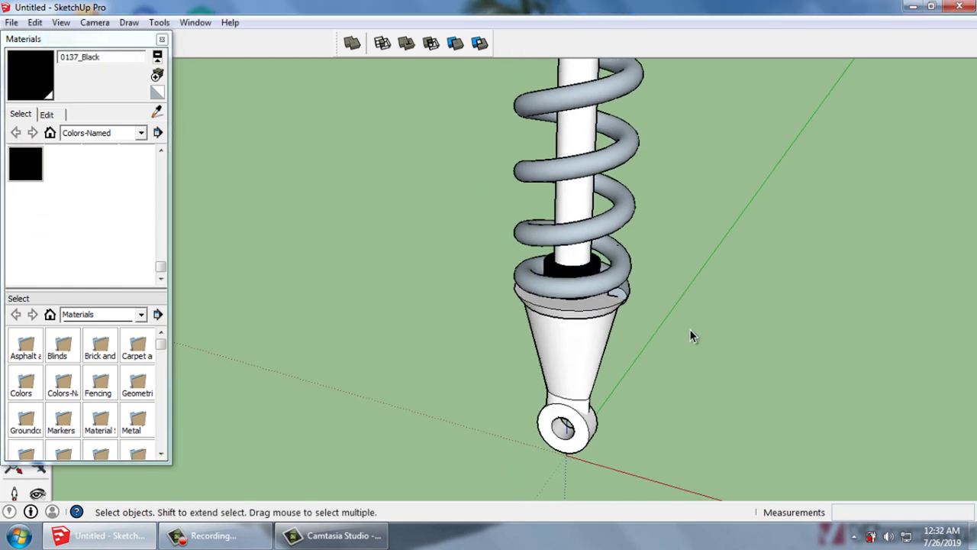
click(161, 40)
scroll(282, 309, down, 3)
Bring the whole shock absorber into view and select the coil spring
middle_drag(284, 307, 356, 316)
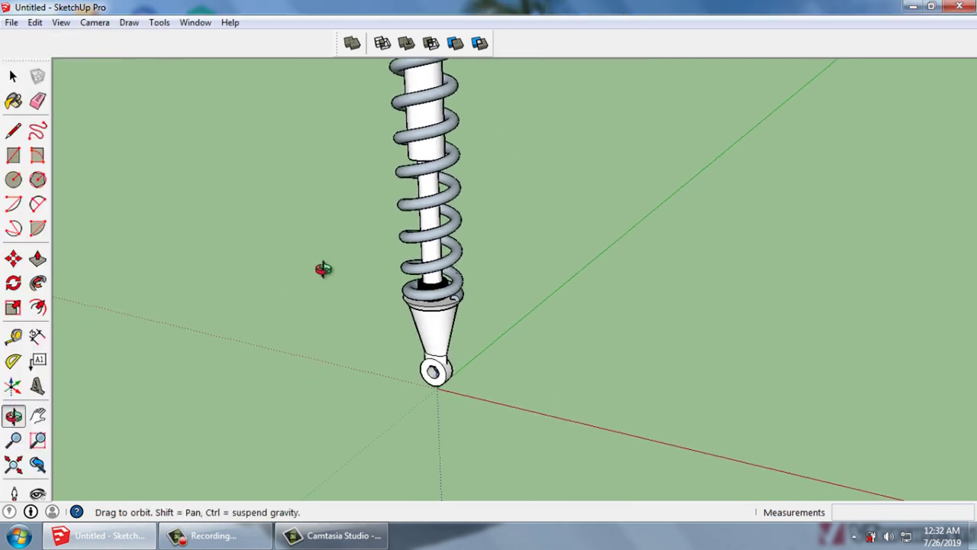
scroll(402, 175, down, 2)
scroll(454, 191, up, 1)
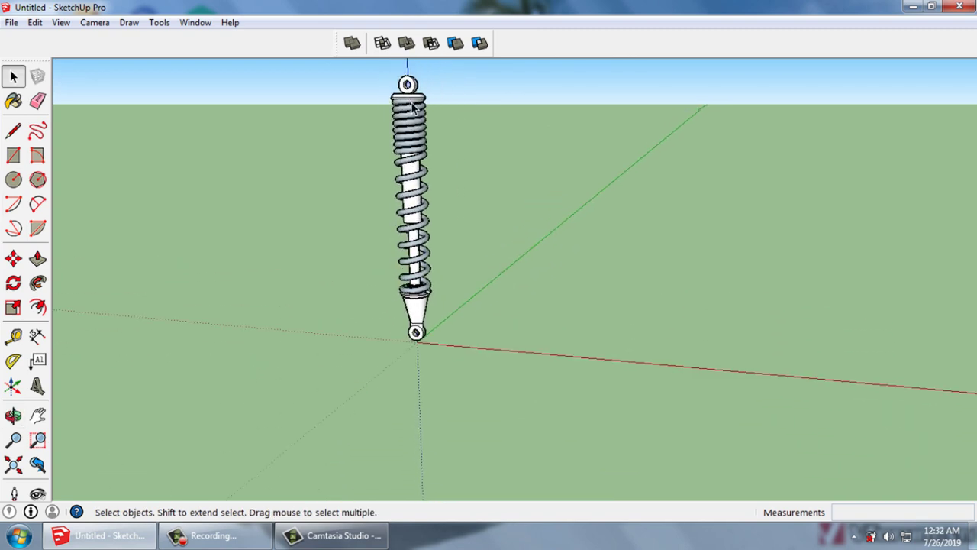
scroll(453, 191, up, 1)
scroll(430, 329, up, 1)
scroll(430, 329, up, 1)
mouse_move(427, 336)
middle_down()
mouse_move(510, 341)
mouse_move(447, 356)
middle_up()
click(446, 357)
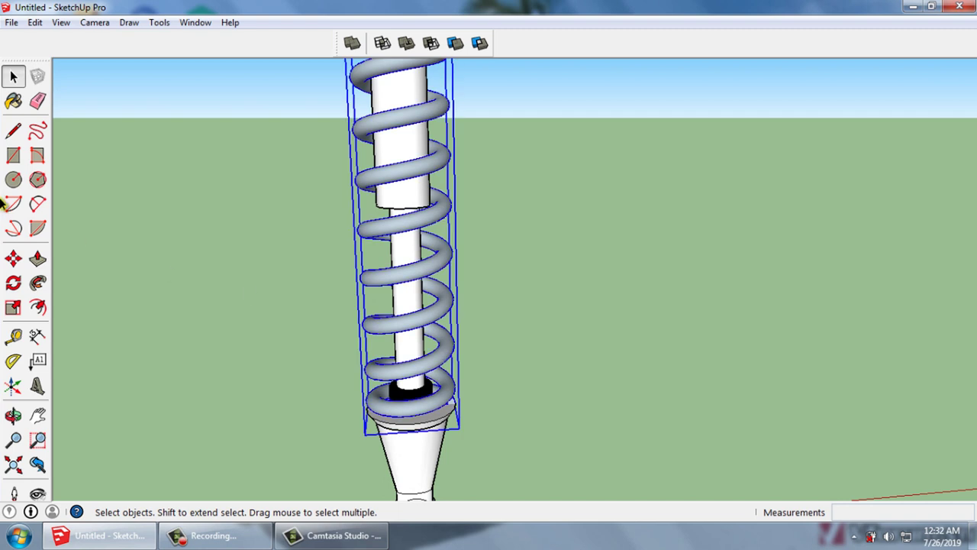
Paint the coil spring with the 0046_Gold colour from Colors-Named
key(b)
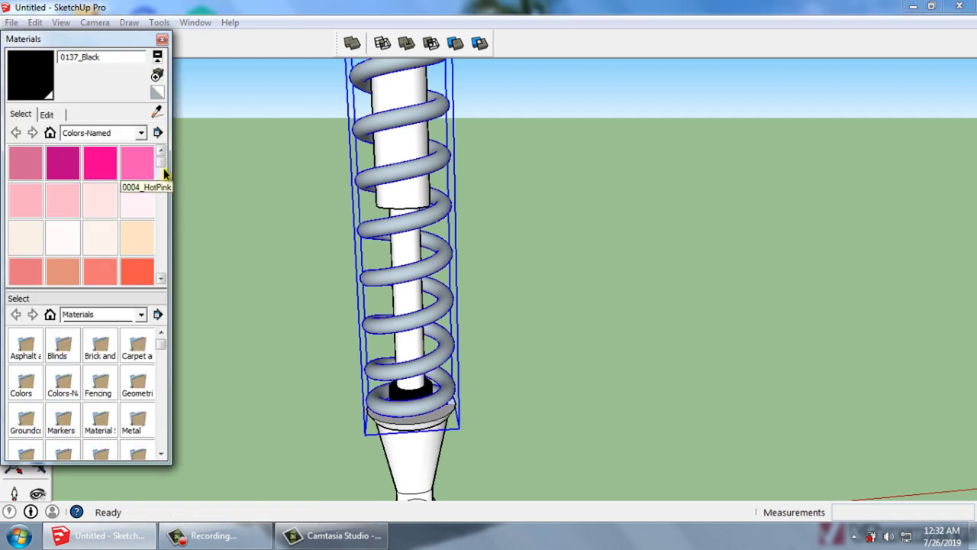
mouse_move(163, 172)
mouse_down()
mouse_move(175, 256)
mouse_move(178, 191)
mouse_up()
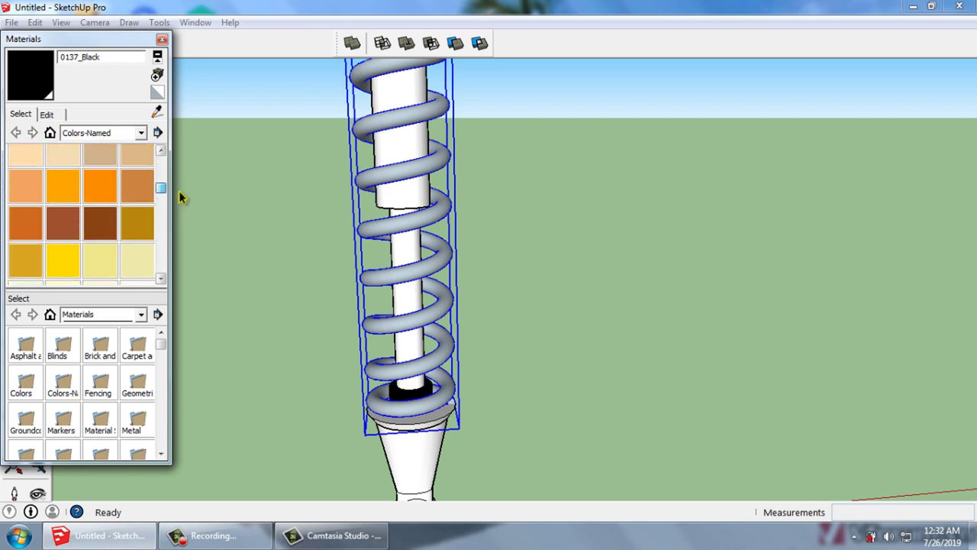
click(76, 271)
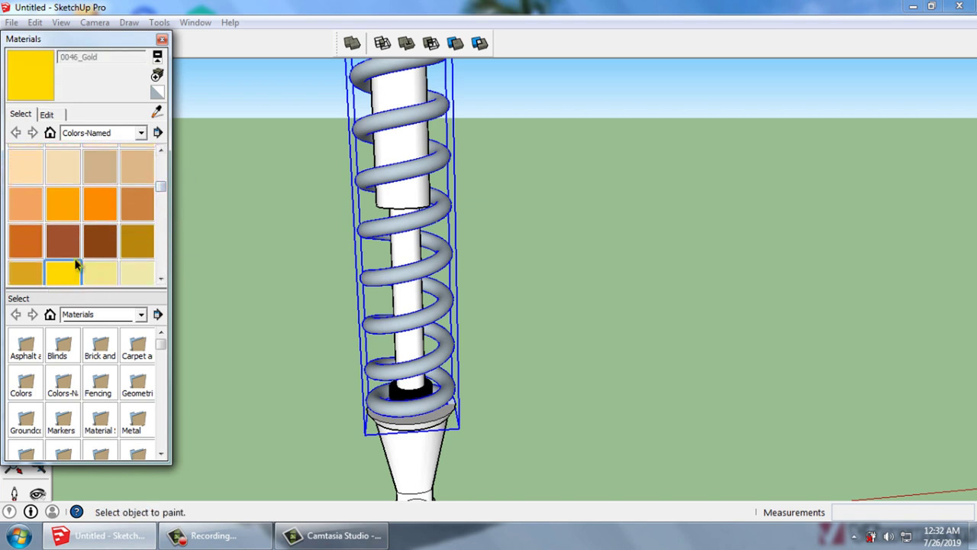
click(380, 223)
Return to the Select tool and clear the spring selection
key(space)
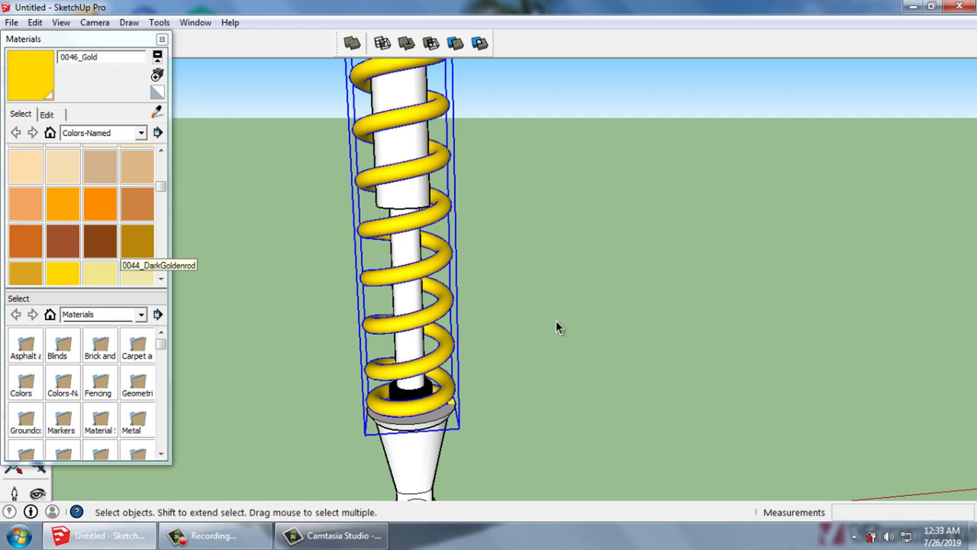
click(556, 320)
scroll(556, 320, down, 2)
scroll(552, 322, down, 2)
scroll(544, 327, down, 1)
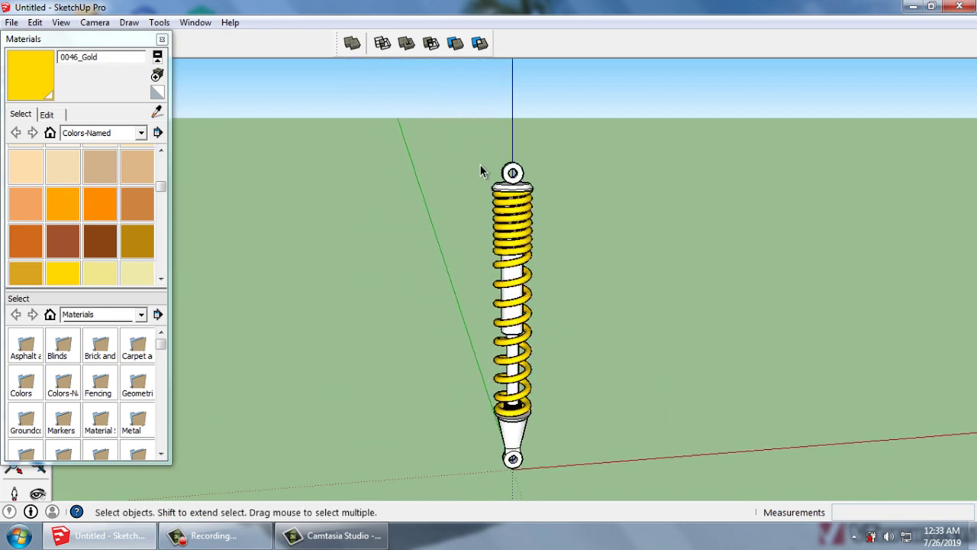
scroll(441, 212, up, 2)
Paint the top eyelet ring 0129_WhiteSmoke from Colors-Named, then return to the Select tool
mouse_move(166, 187)
mouse_down()
mouse_move(165, 158)
mouse_move(171, 253)
mouse_up()
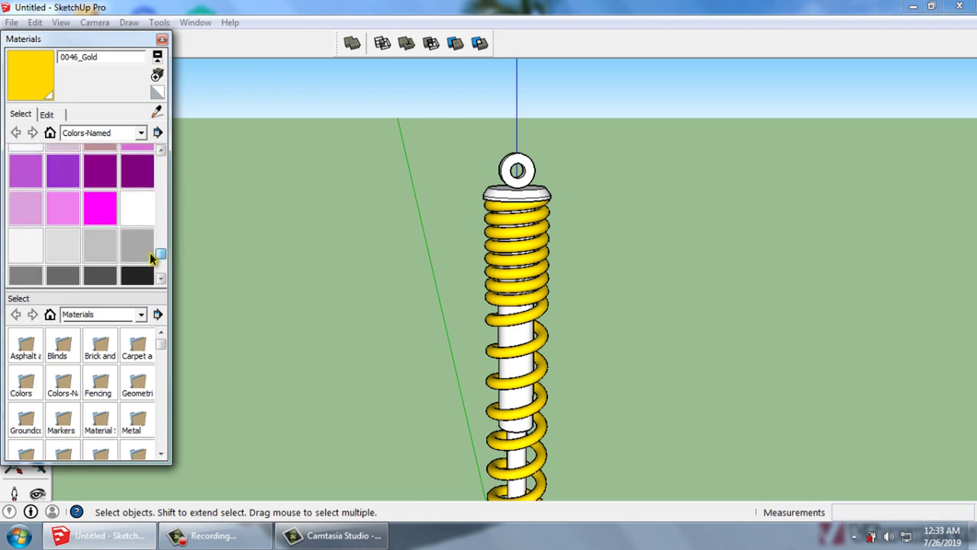
click(35, 249)
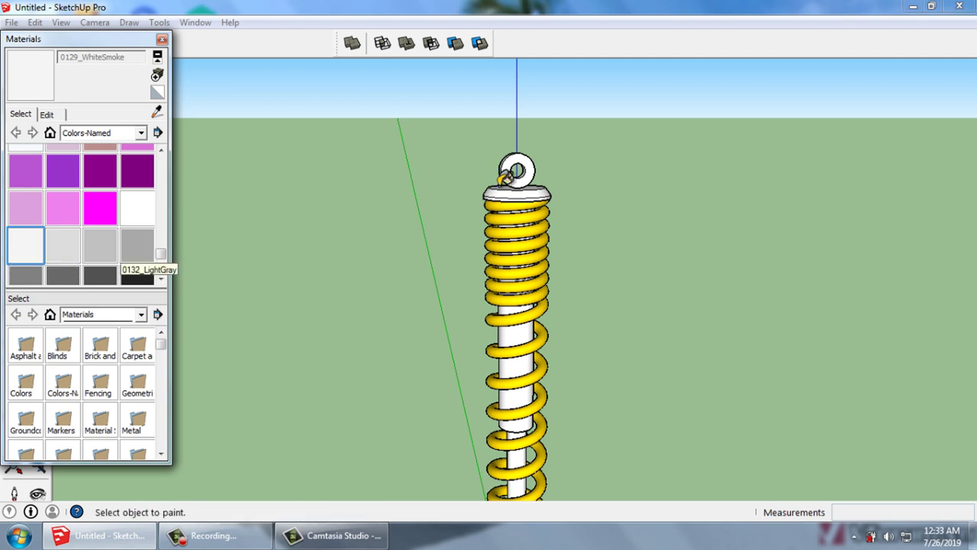
click(519, 171)
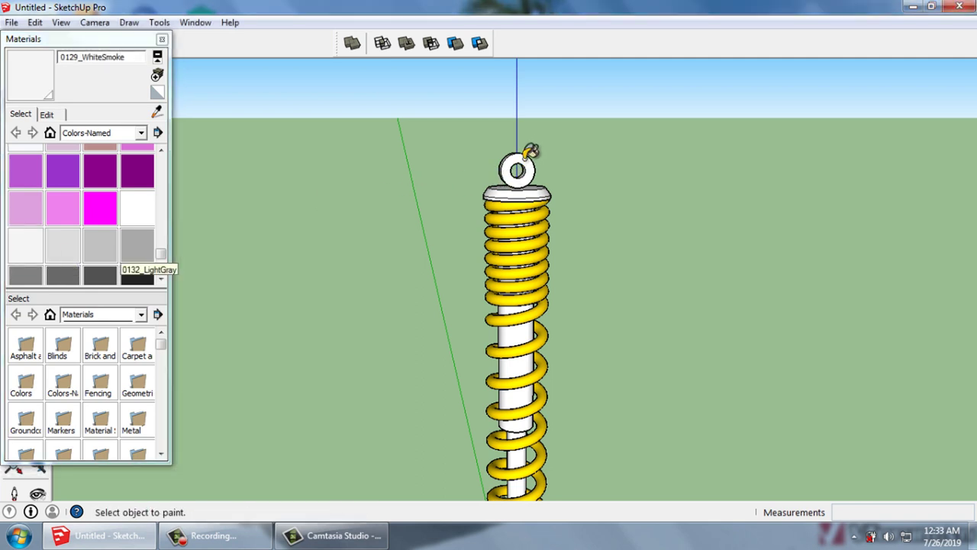
scroll(517, 130, down, 2)
scroll(513, 456, up, 2)
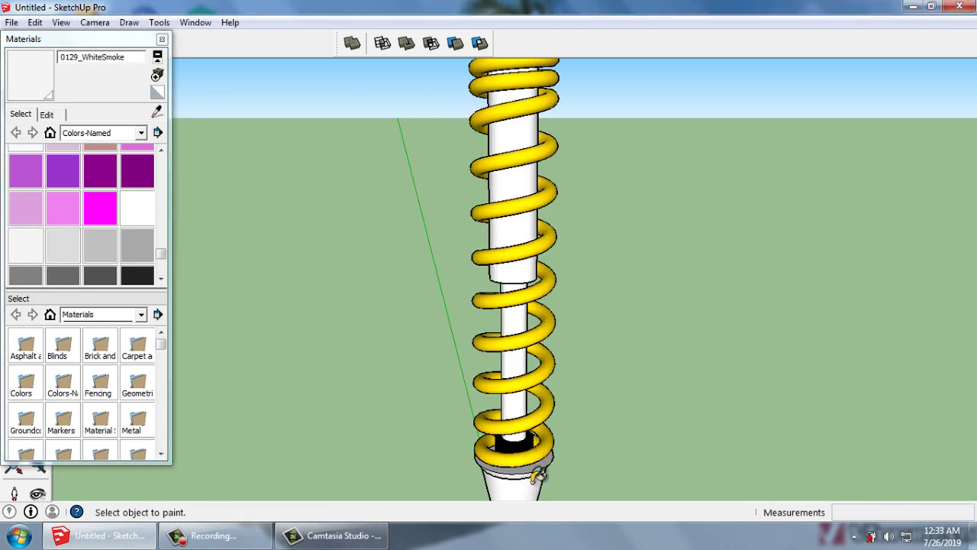
scroll(539, 387, down, 2)
key(space)
scroll(526, 468, up, 2)
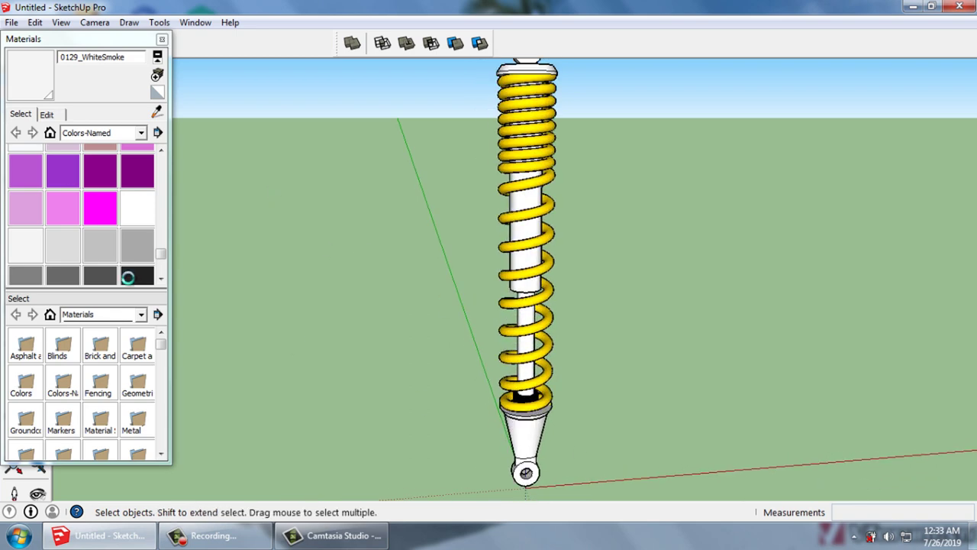